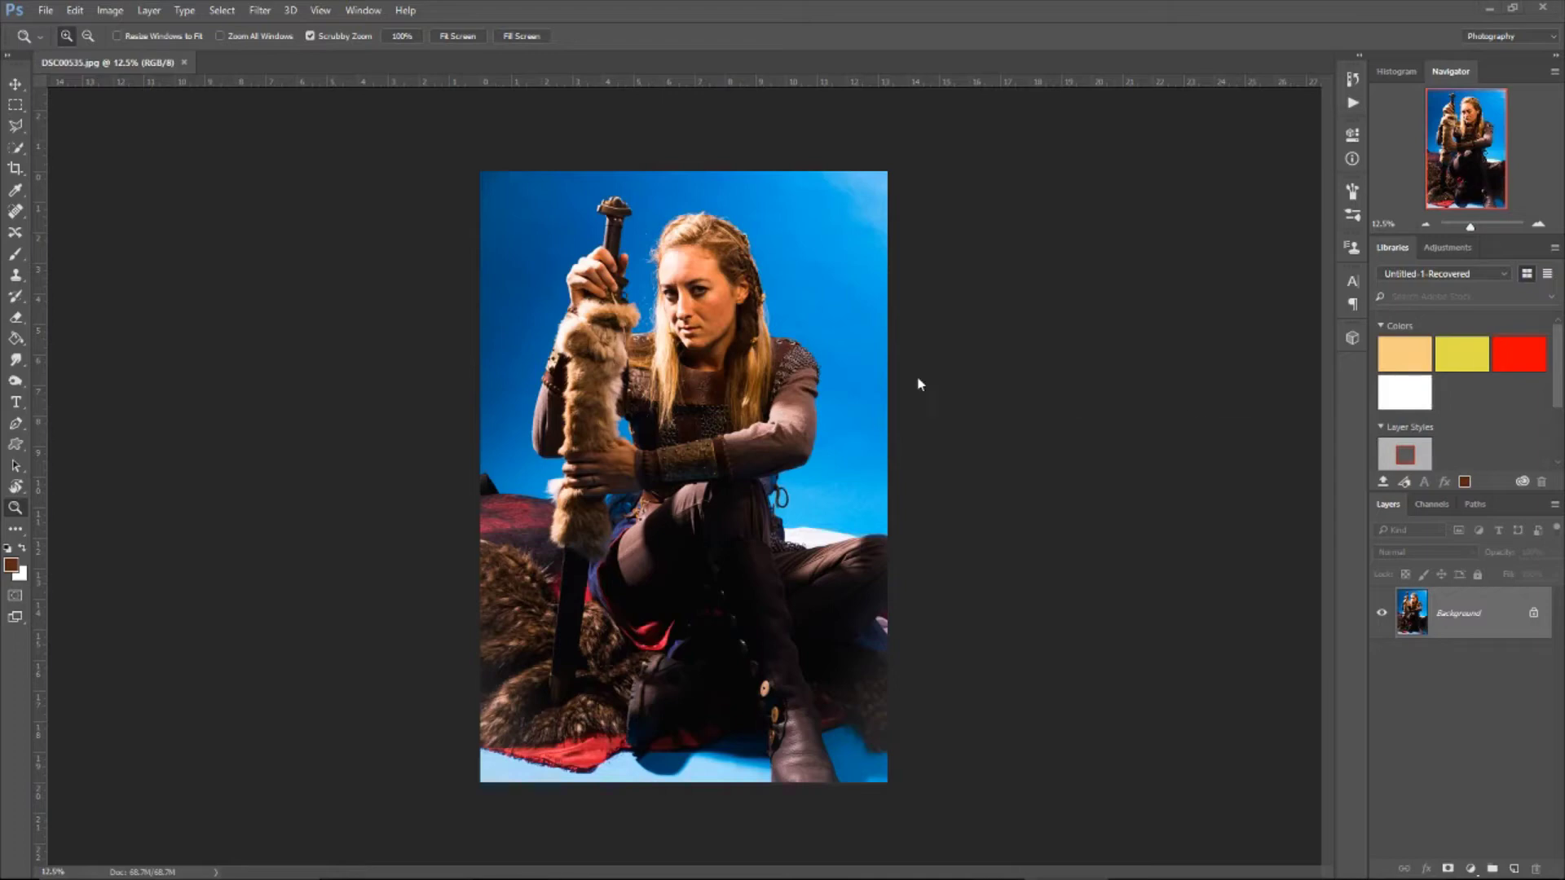
Step: Grade the photo in Camera Raw (raised blue curve, brighter Blues luminance), then Quick Select the blue backdrop
{"action": "left_click", "coordinate": [294, 105]}
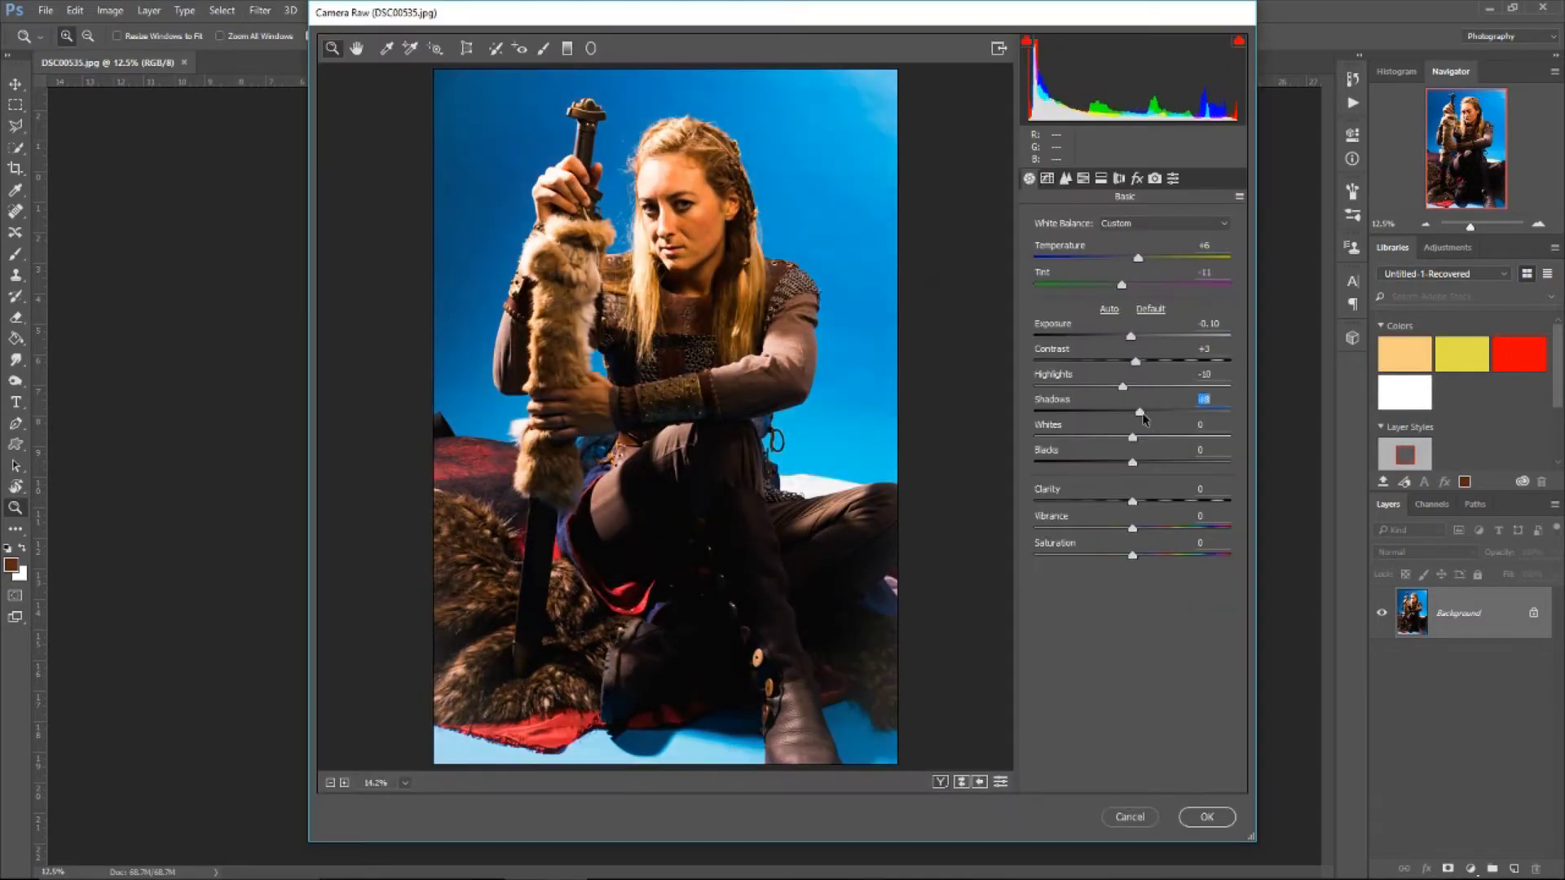
{"action": "left_click", "coordinate": [1047, 177]}
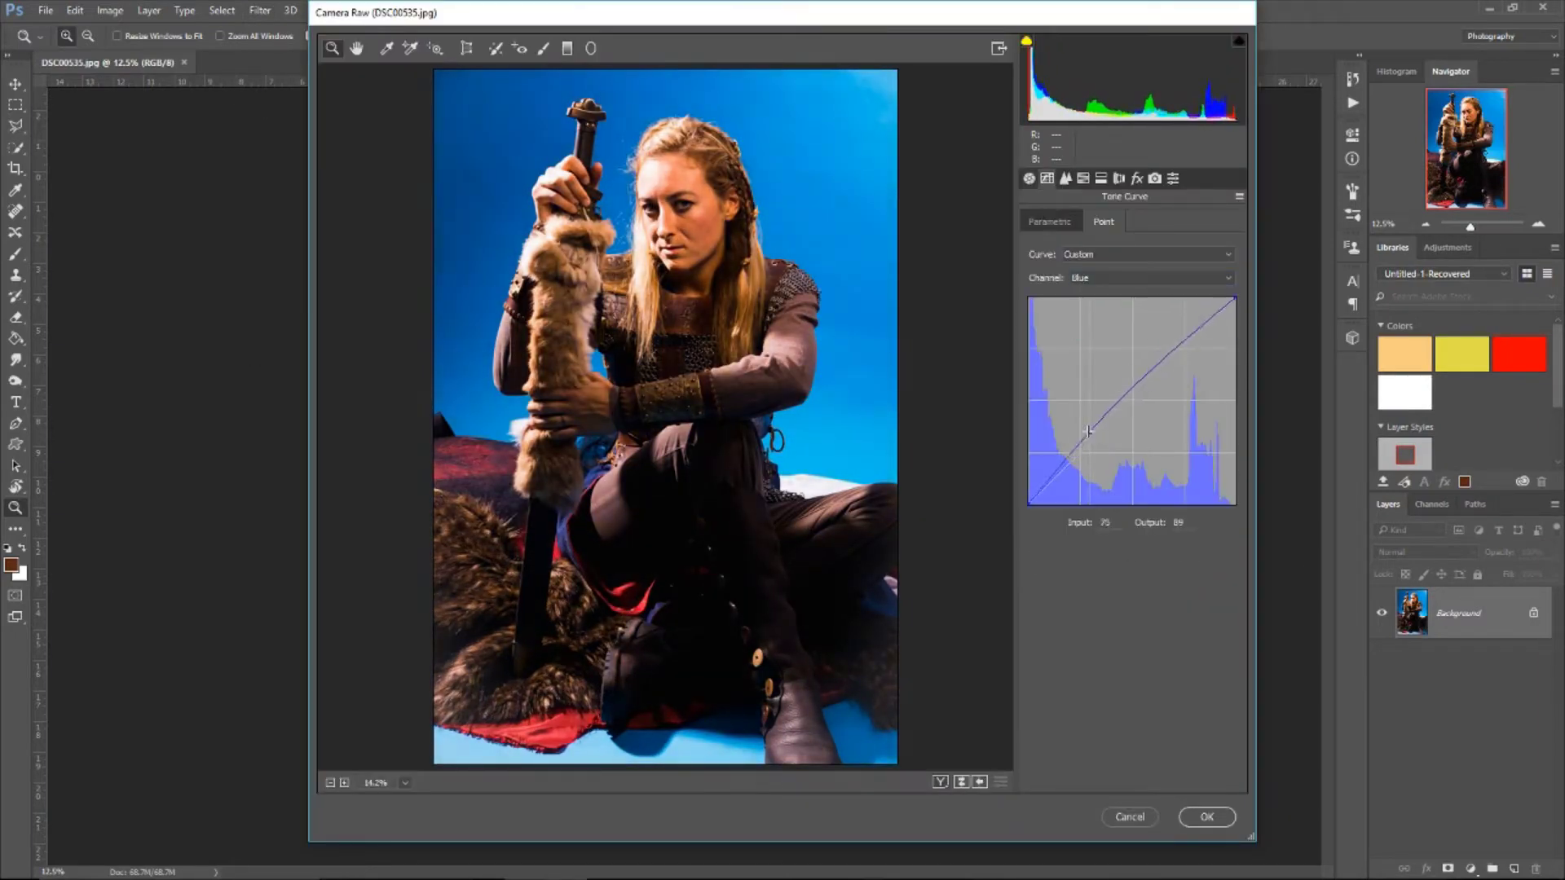
{"action": "left_click_drag", "start_coordinate": [1094, 433], "coordinate": [1169, 441]}
{"action": "left_click", "coordinate": [1065, 178]}
{"action": "left_click", "coordinate": [1152, 247]}
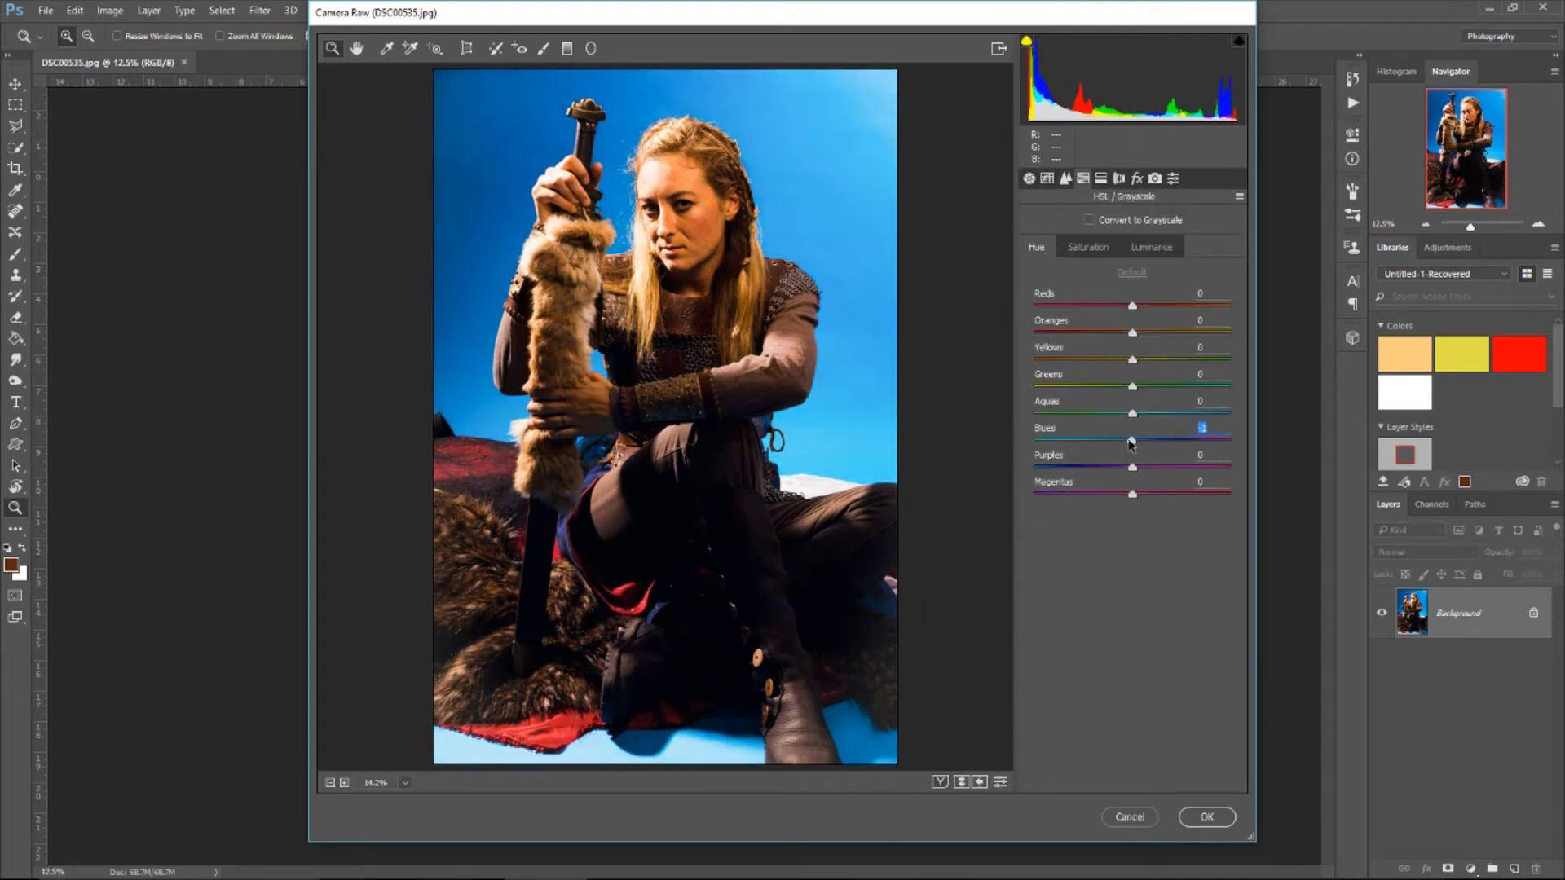
{"action": "left_click", "coordinate": [1207, 816]}
{"action": "left_click_drag", "start_coordinate": [862, 257], "coordinate": [879, 779]}
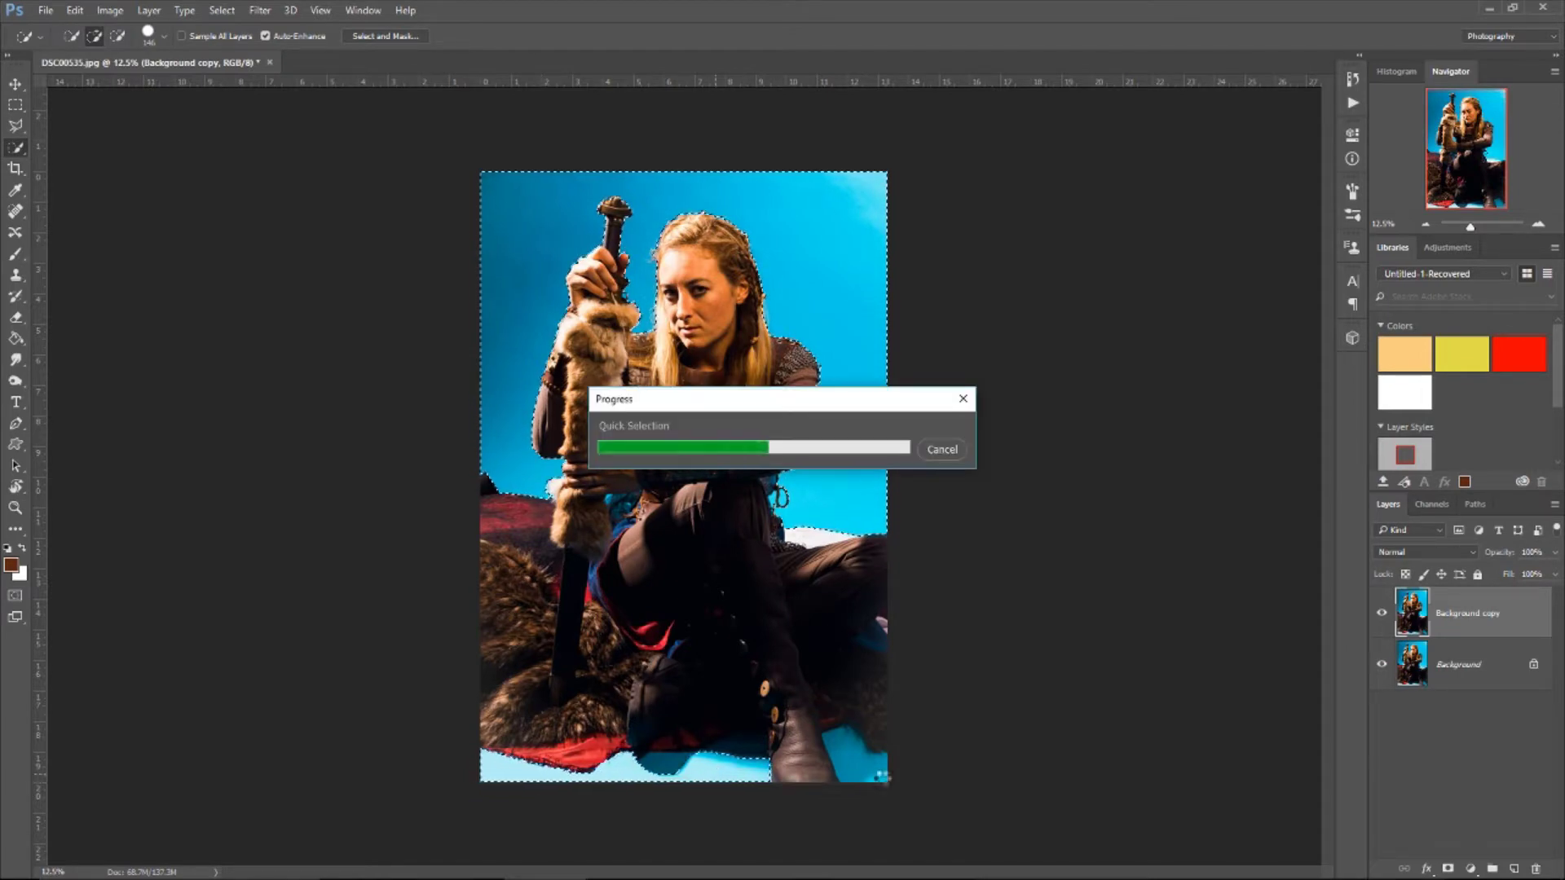
Step: In Select and Mask, set overlay opacity to 100%, fix the lower face edge, and output a layer mask
{"action": "left_click", "coordinate": [385, 36]}
{"action": "scroll", "coordinate": [633, 255], "scroll_direction": "up", "scroll_amount": 4}
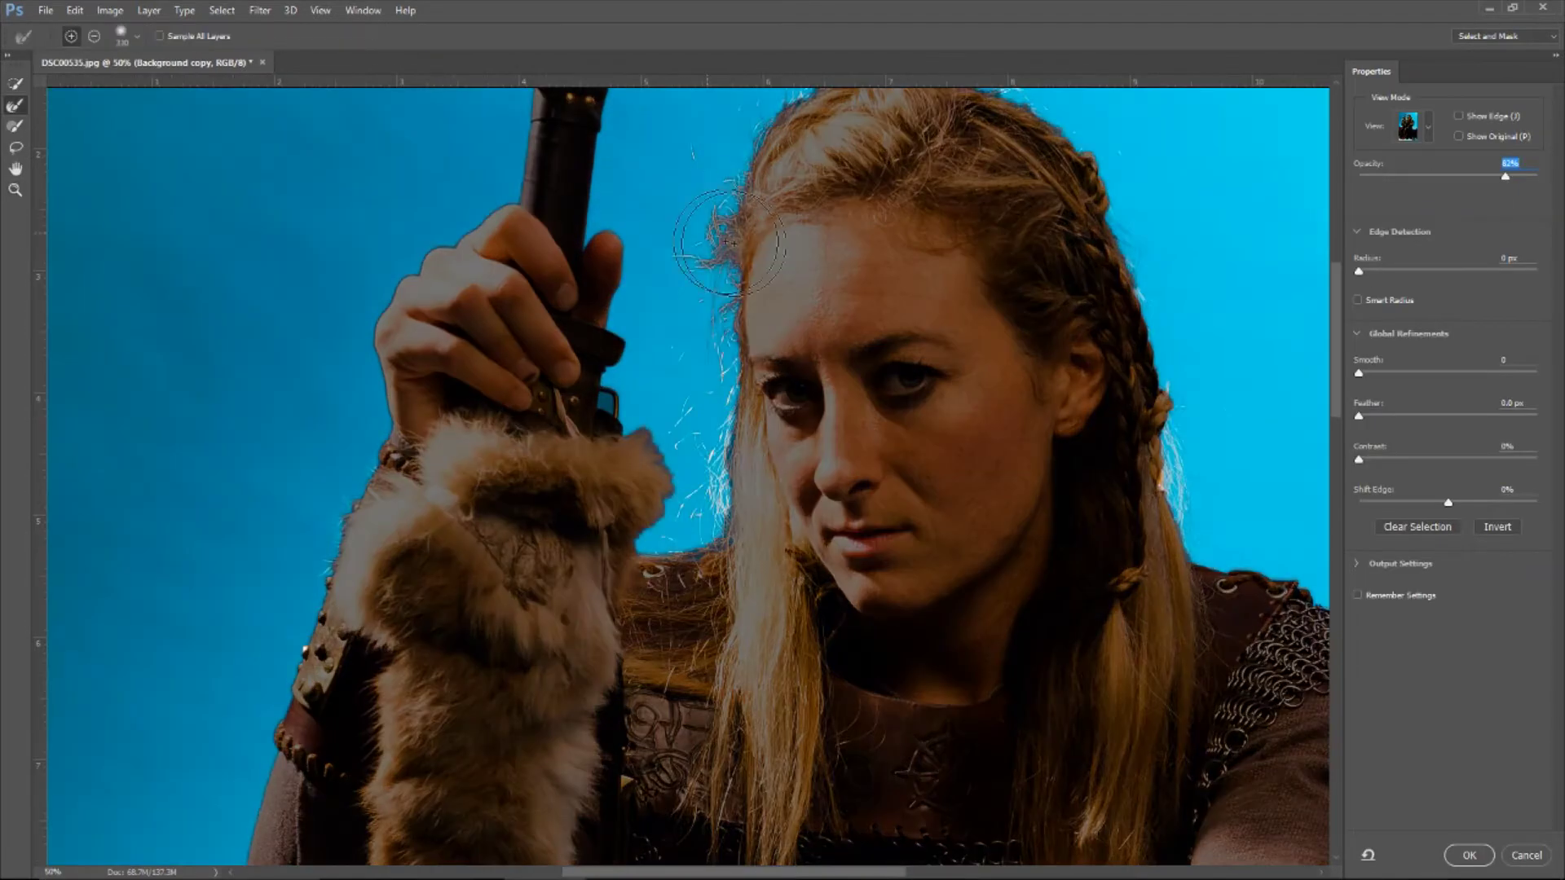
{"action": "scroll", "coordinate": [1222, 423], "scroll_direction": "right", "scroll_amount": 4}
{"action": "scroll", "coordinate": [1060, 383], "scroll_direction": "up", "scroll_amount": 2}
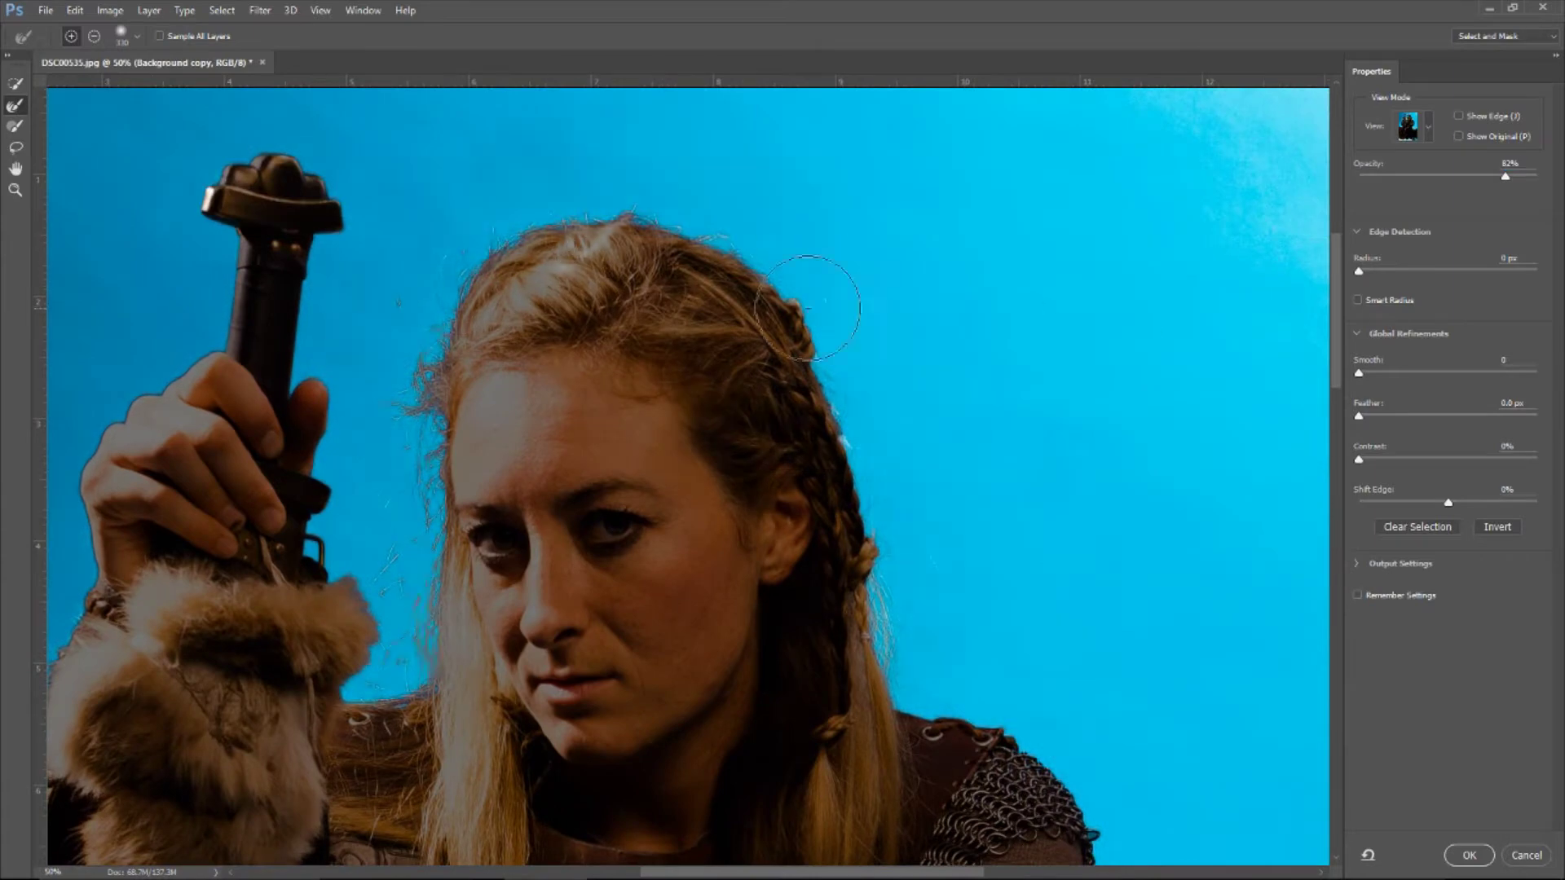
{"action": "left_click_drag", "start_coordinate": [1505, 174], "coordinate": [1539, 174]}
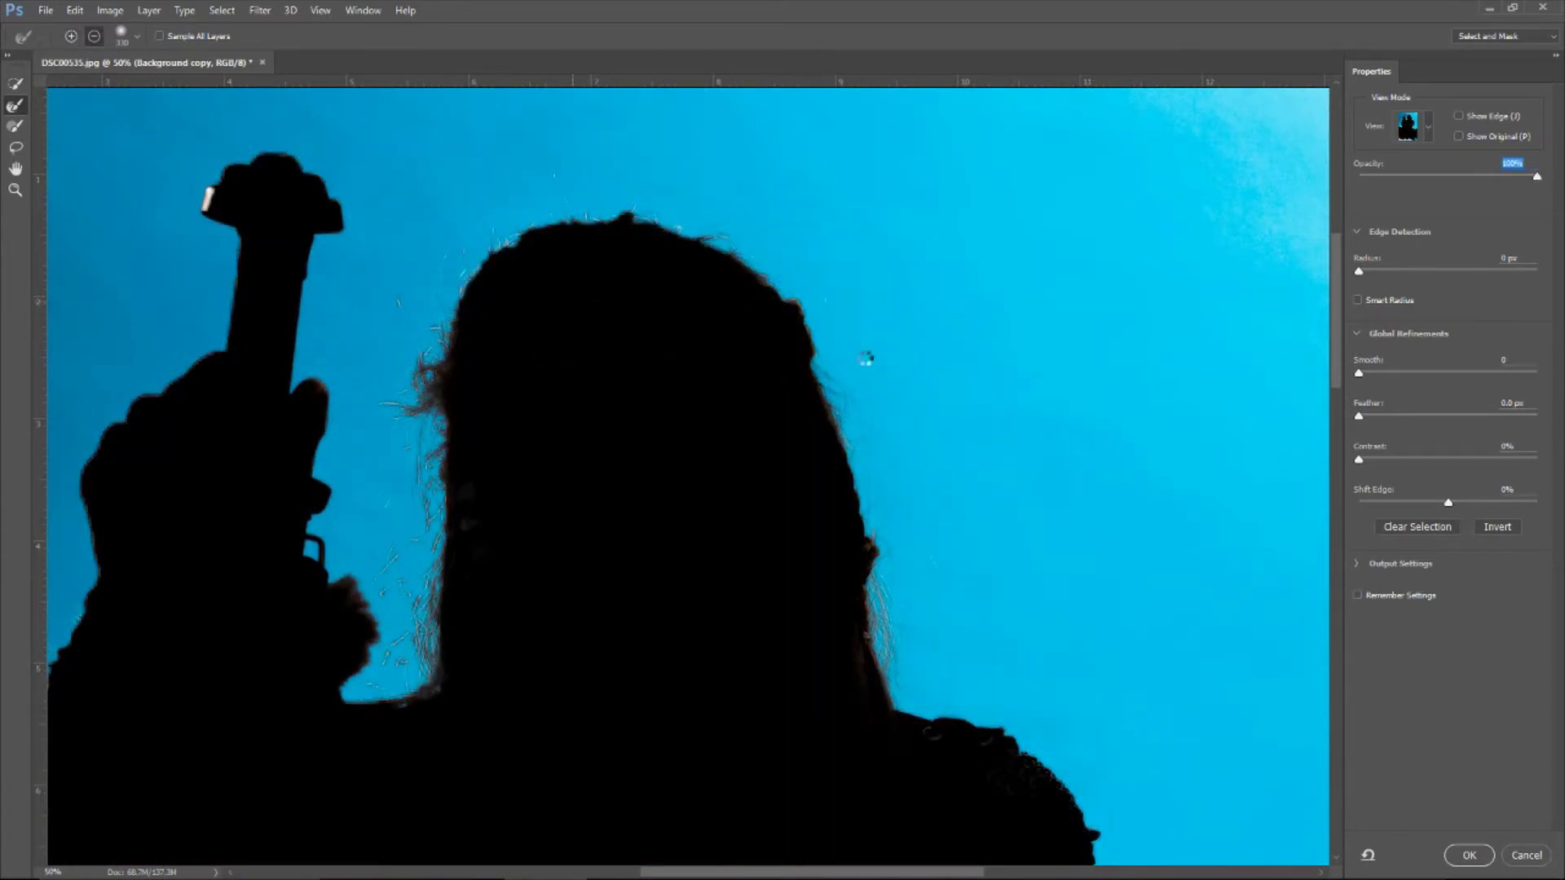
{"action": "left_click", "coordinate": [15, 85]}
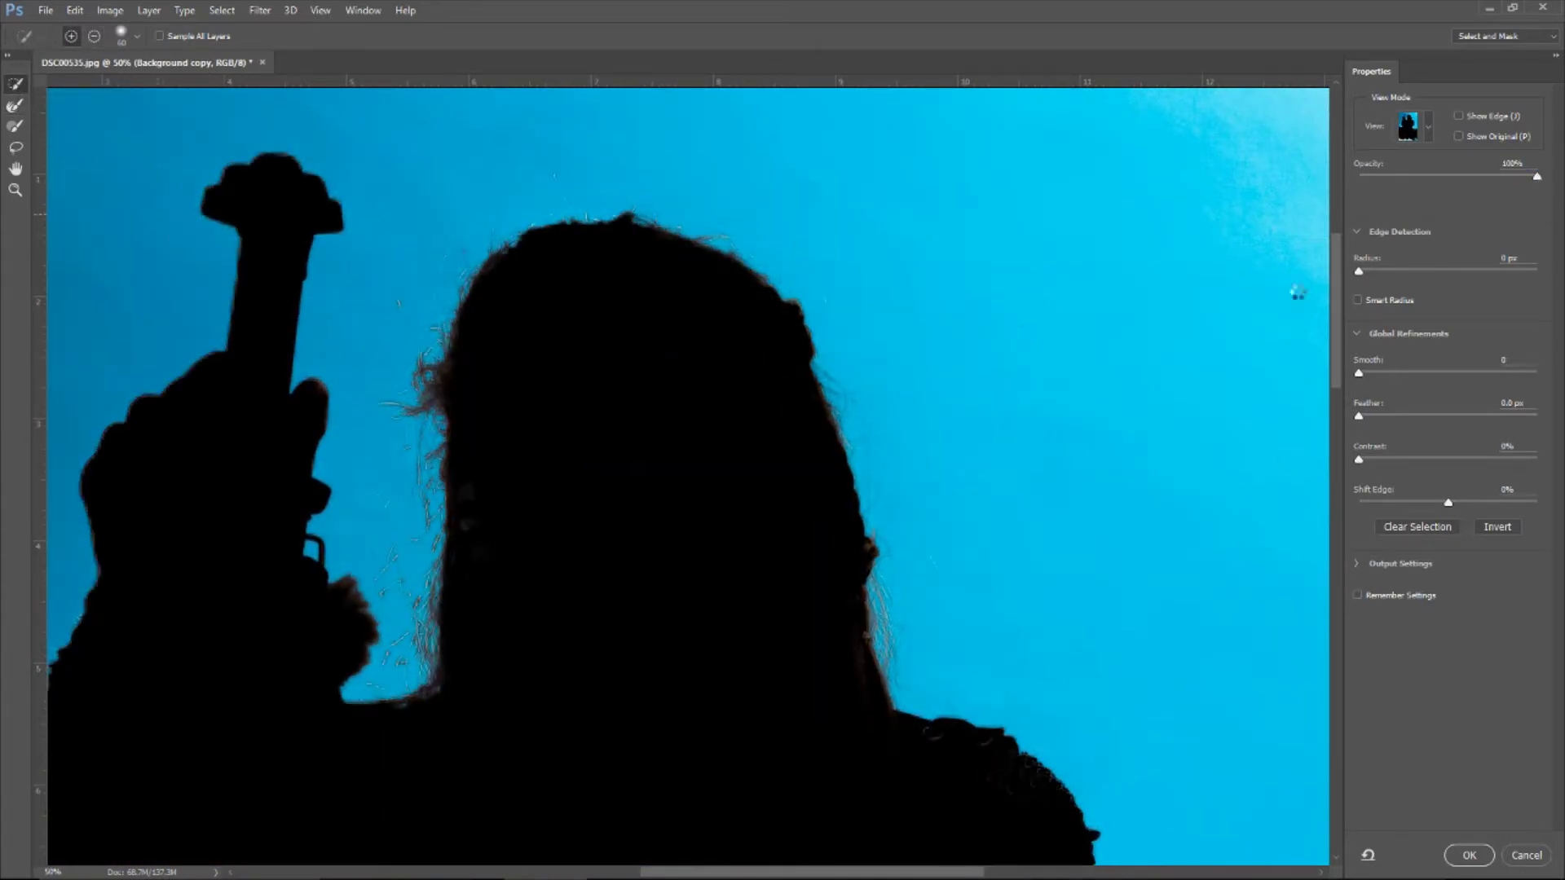
{"action": "scroll", "coordinate": [950, 304], "scroll_direction": "down", "scroll_amount": 5}
{"action": "left_click", "coordinate": [1066, 726]}
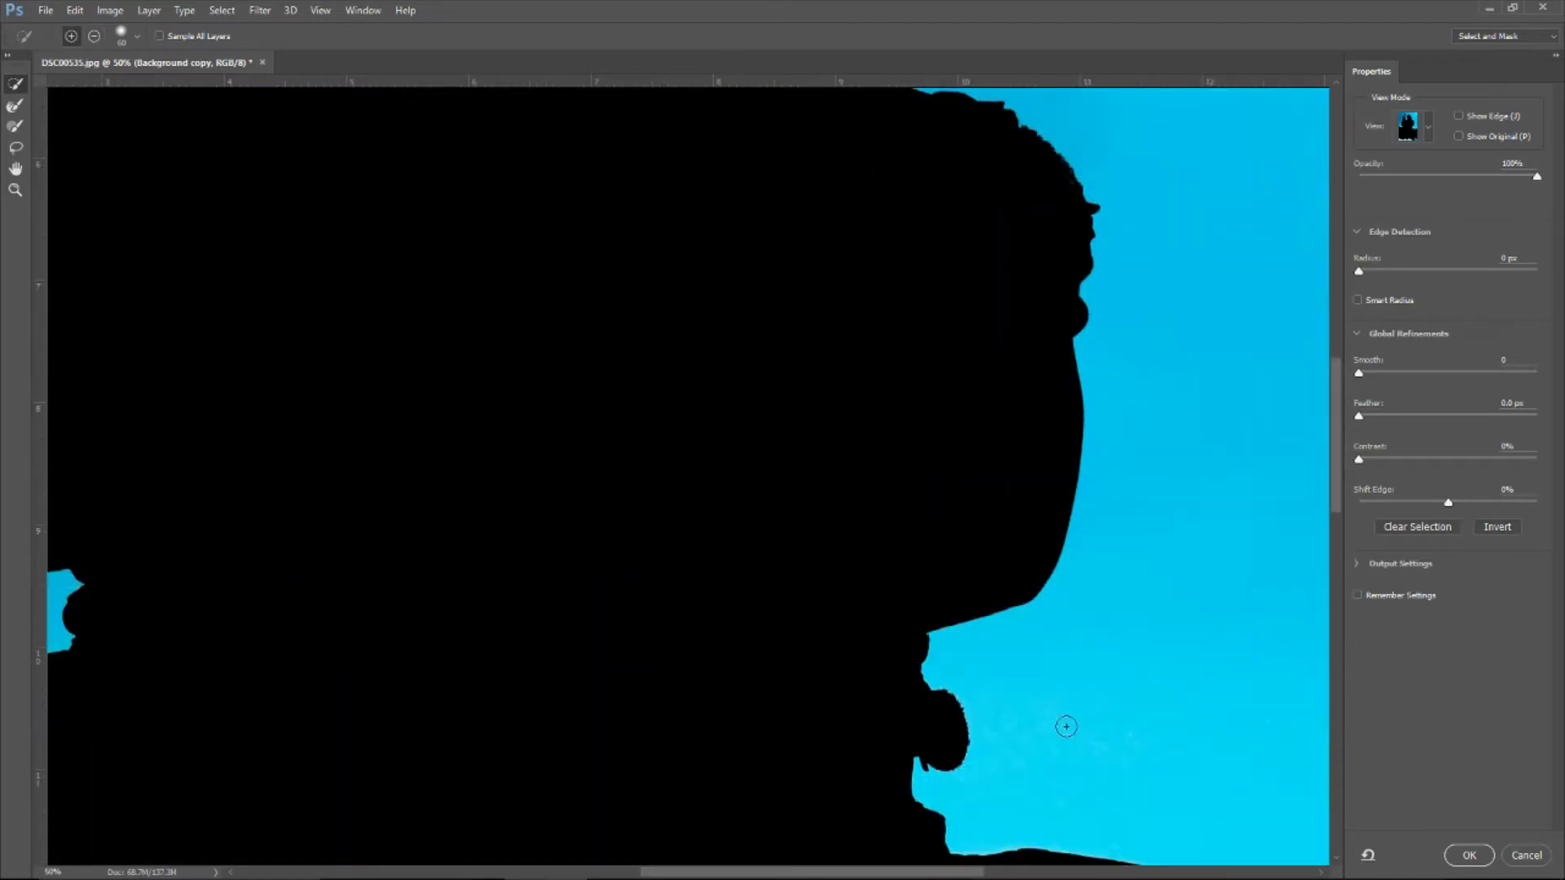
{"action": "key", "text": "Return"}
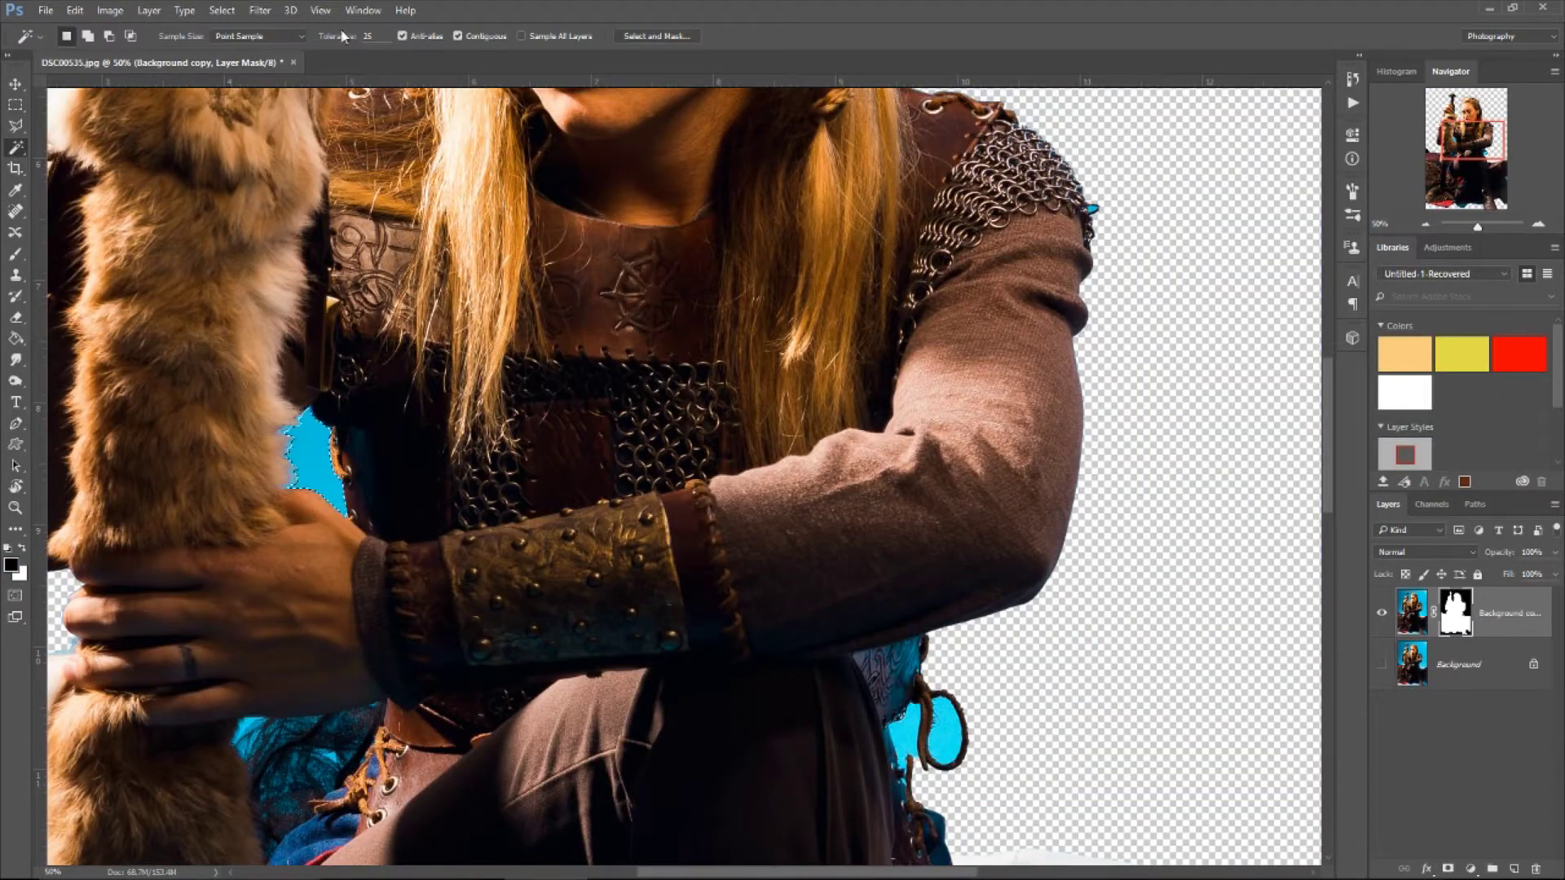
Step: Set Magic Wand tolerance to 255 and mask out leftover blue beside the arm using Color Range
{"action": "double_click", "coordinate": [370, 35]}
{"action": "type", "text": "255"}
{"action": "key", "text": "alt+BackSpace"}
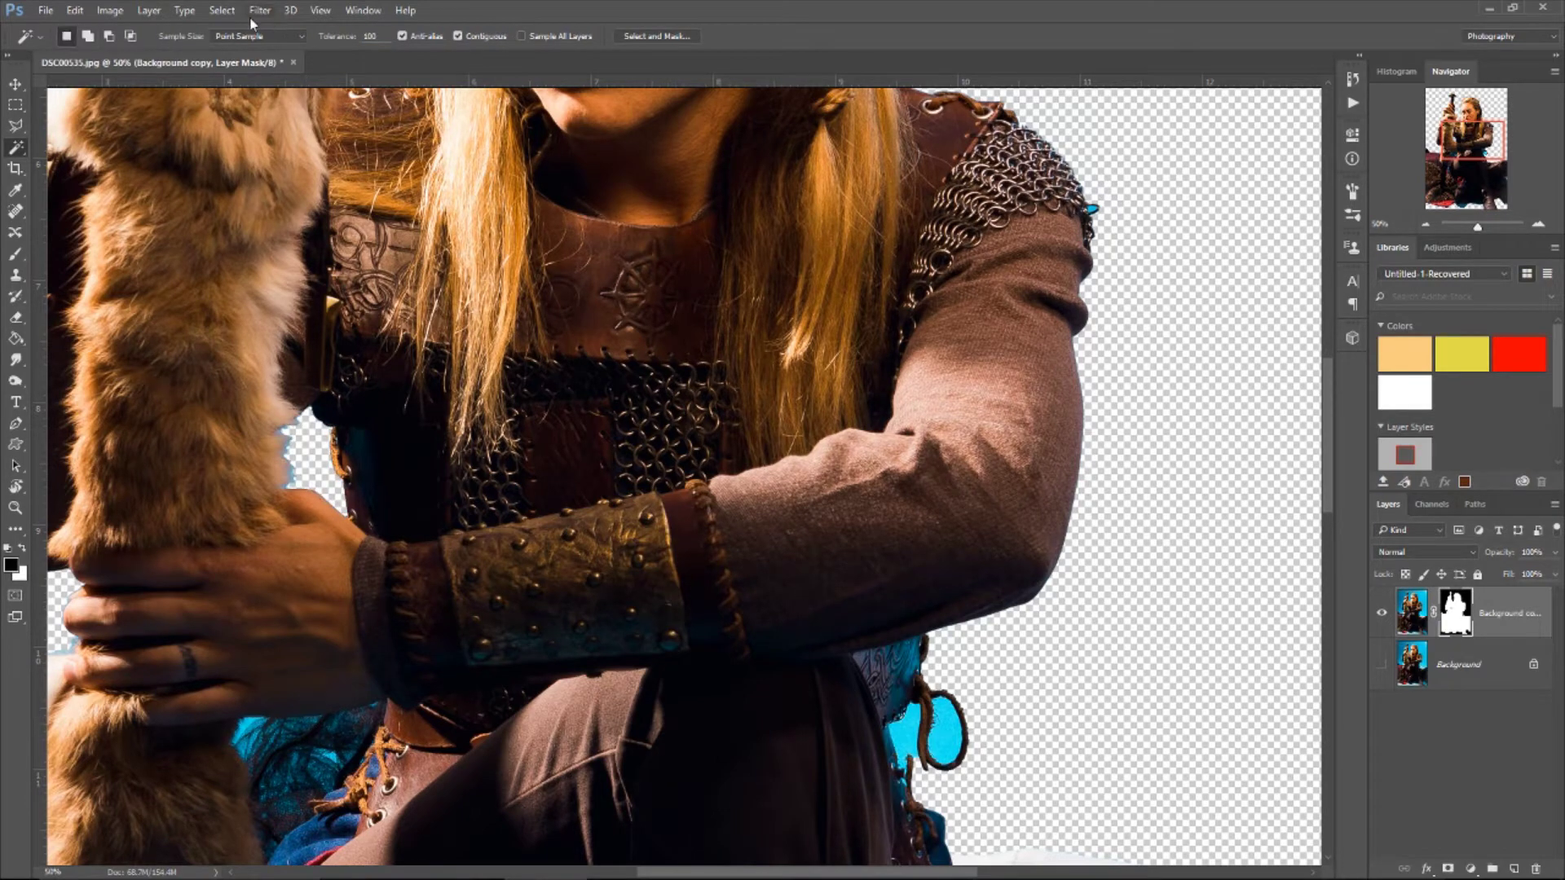
{"action": "left_click", "coordinate": [222, 10]}
{"action": "left_click", "coordinate": [240, 167]}
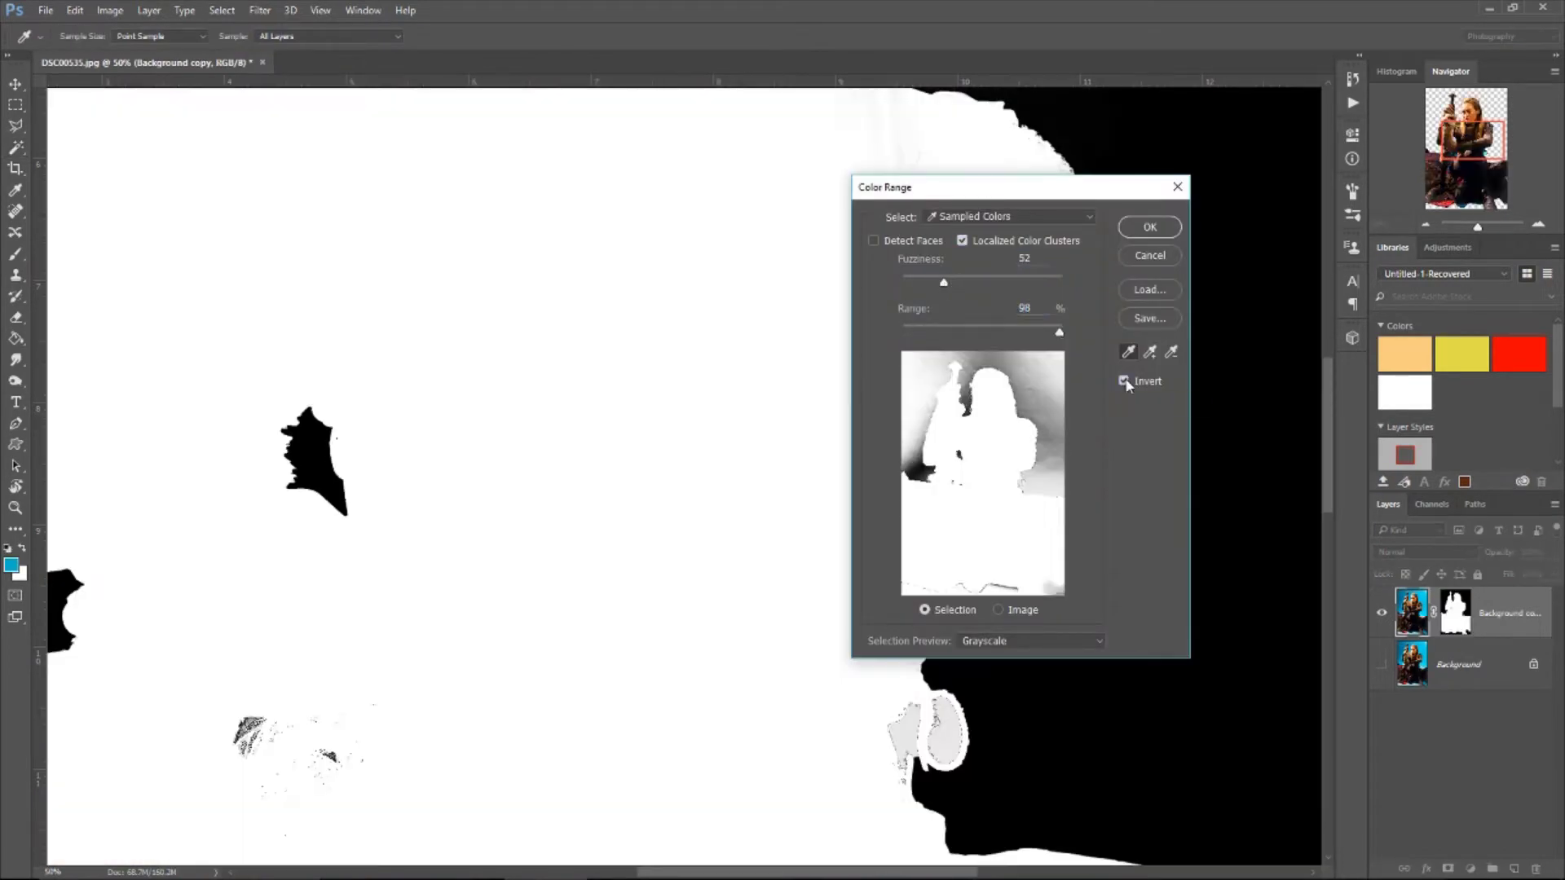
{"action": "left_click", "coordinate": [1151, 226]}
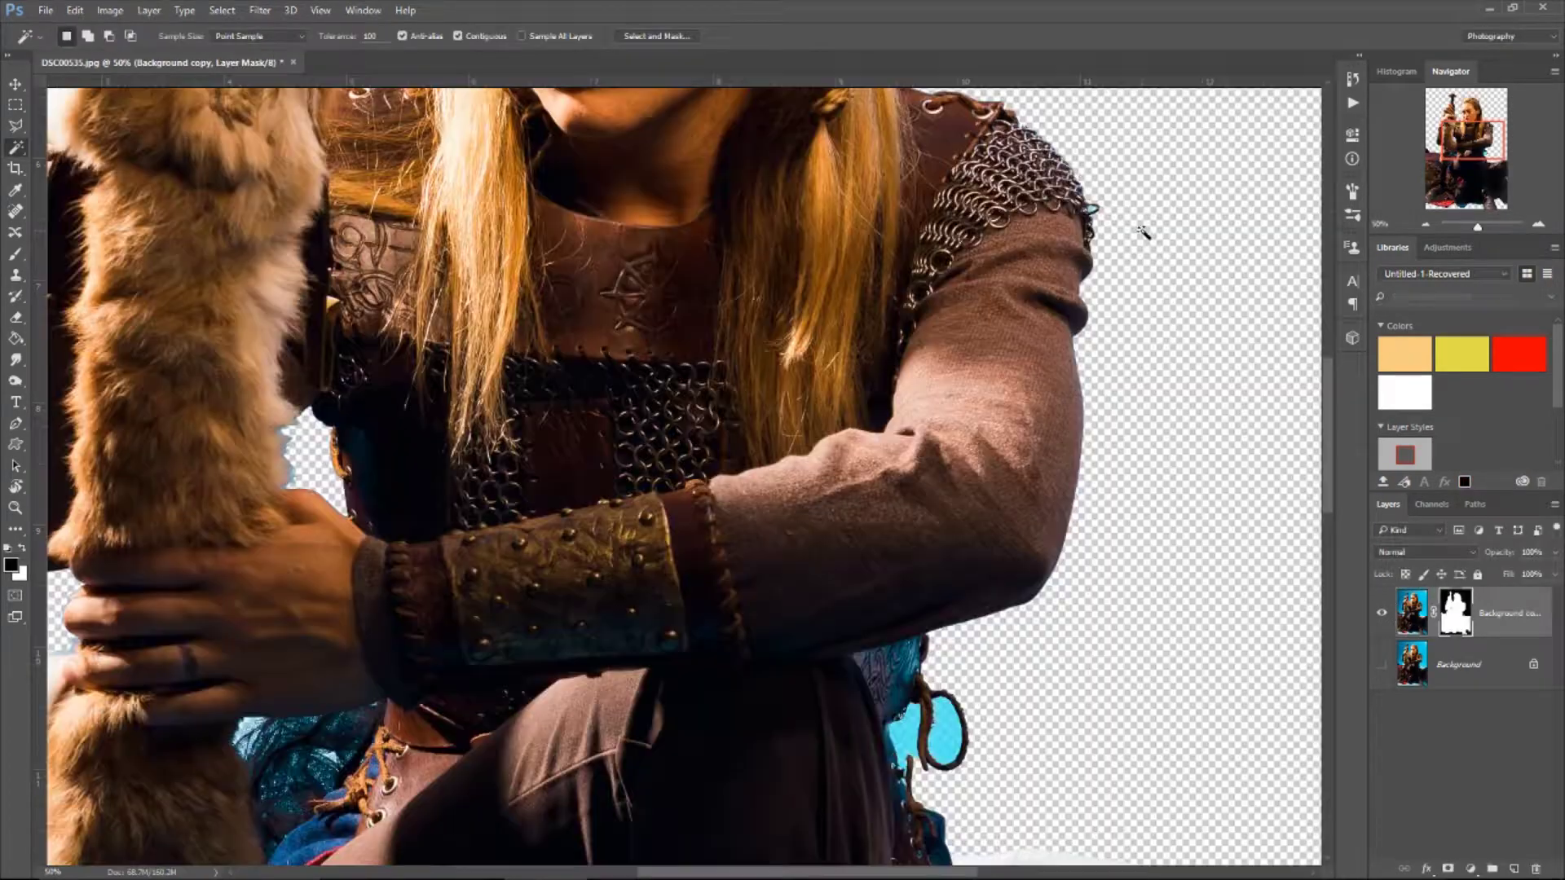
Step: Zoom out to see the whole image and bring up the Canvas Size settings
{"action": "scroll", "coordinate": [684, 473], "scroll_direction": "down", "scroll_amount": 1}
{"action": "key", "text": "z"}
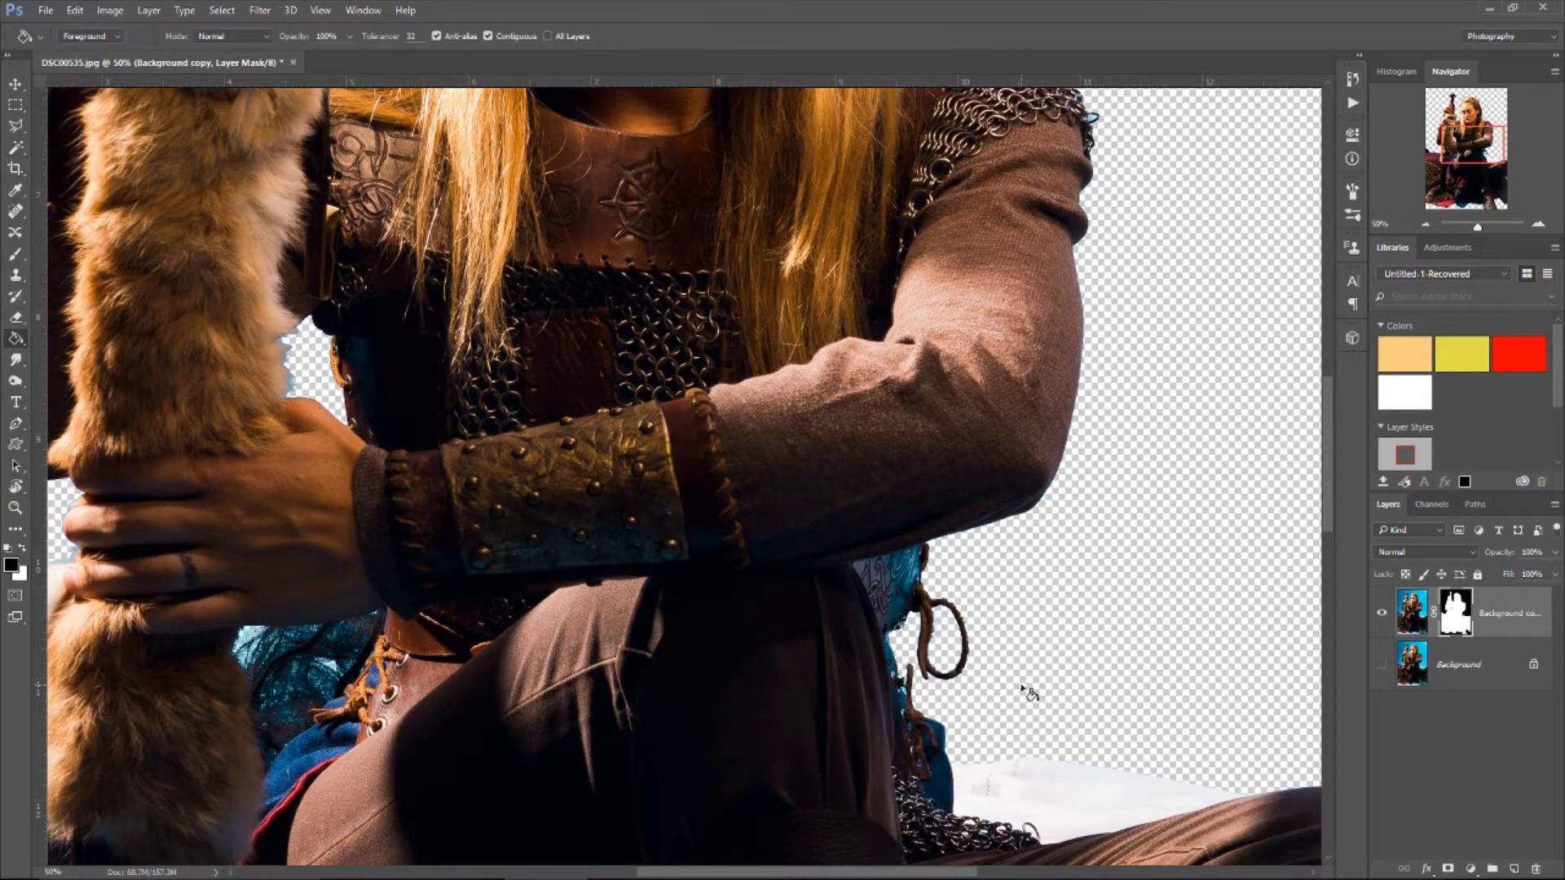
{"action": "left_click_drag", "start_coordinate": [1025, 689], "coordinate": [720, 588]}
{"action": "key", "text": "ctrl+alt+c"}
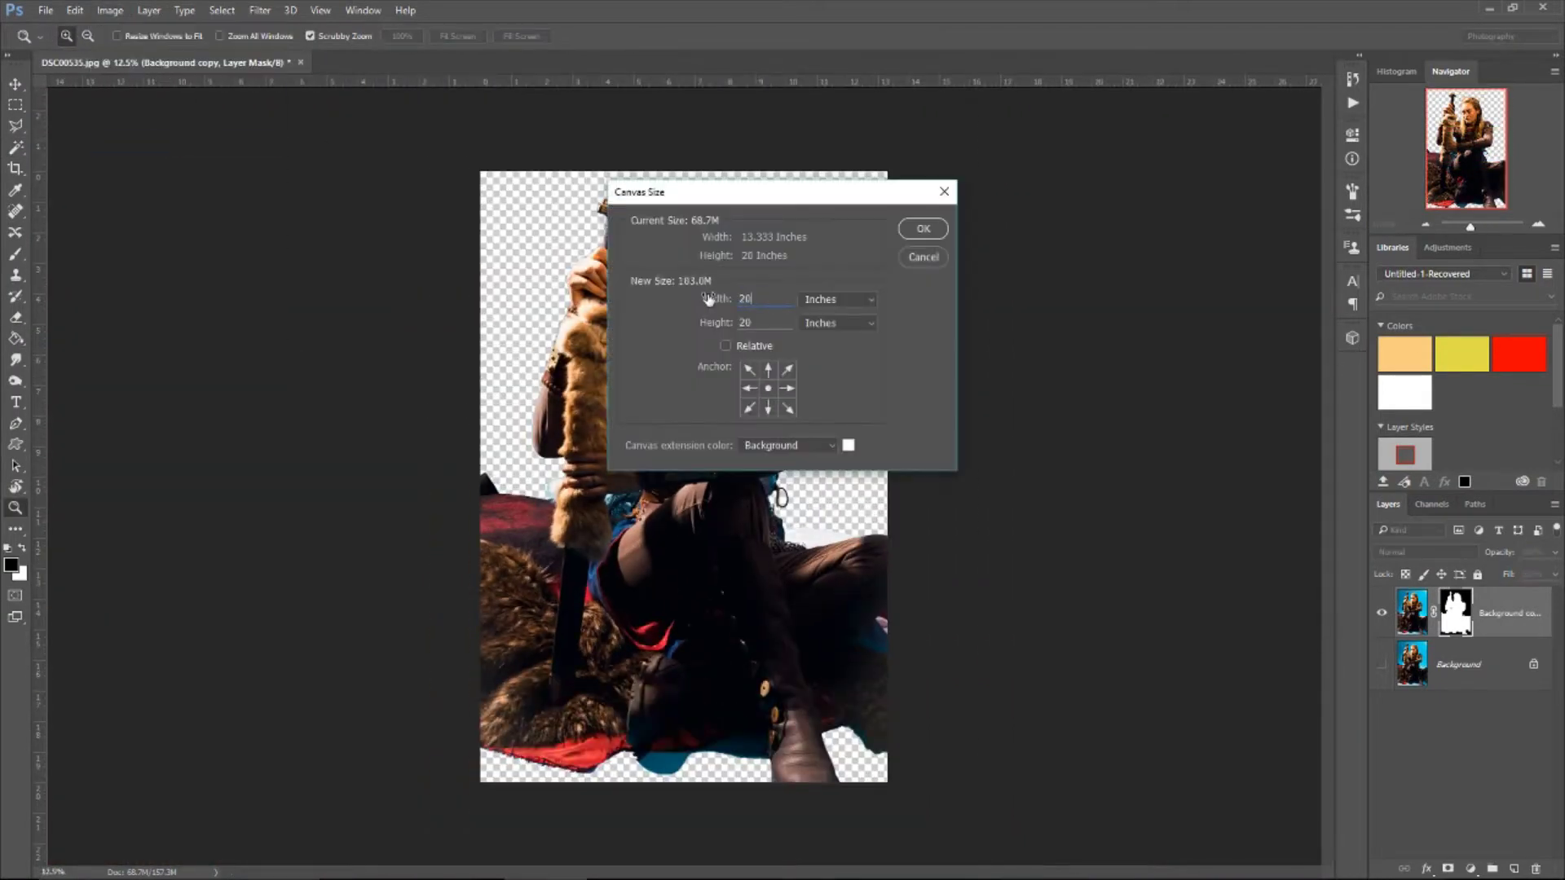
Step: Make the canvas a 20 × 20 inch square, then go fetch the green-hills image
{"action": "type", "text": "0"}
{"action": "key", "text": "Return"}
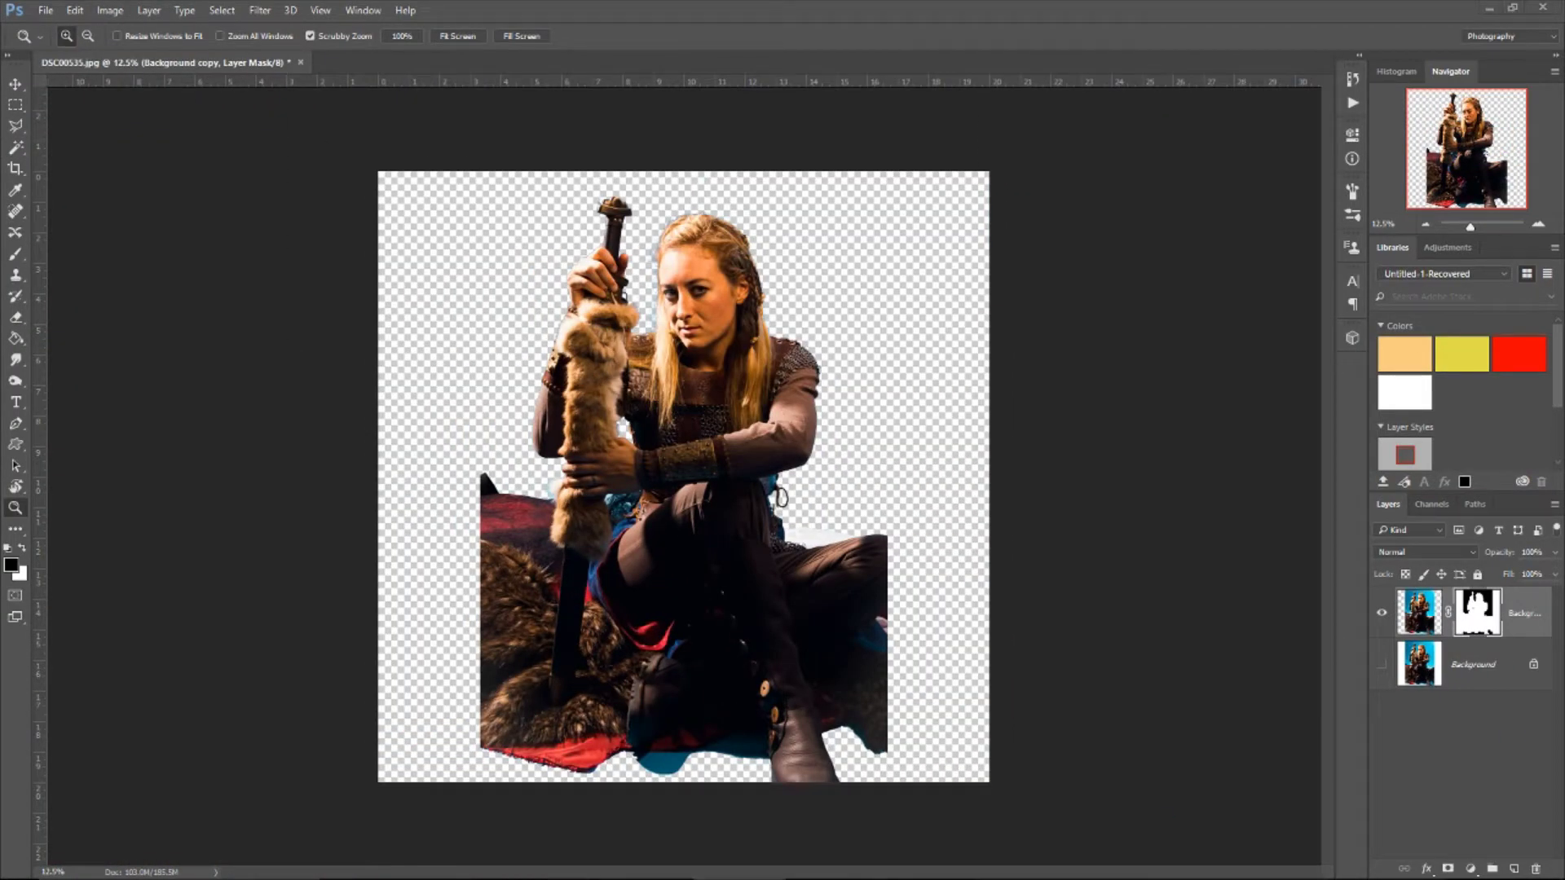
{"action": "key", "text": "ctrl+shift+s"}
{"action": "key", "text": "Escape"}
{"action": "key", "text": "alt+Tab"}
Step: Scale the placed green-hills image up to fill the canvas
{"action": "mouse_move", "coordinate": [536, 378]}
{"action": "left_mouse_down"}
{"action": "mouse_move", "coordinate": [363, 277]}
{"action": "mouse_move", "coordinate": [252, 186]}
{"action": "left_mouse_up"}
{"action": "left_click_drag", "start_coordinate": [830, 576], "coordinate": [1157, 797]}
{"action": "key", "text": "Return"}
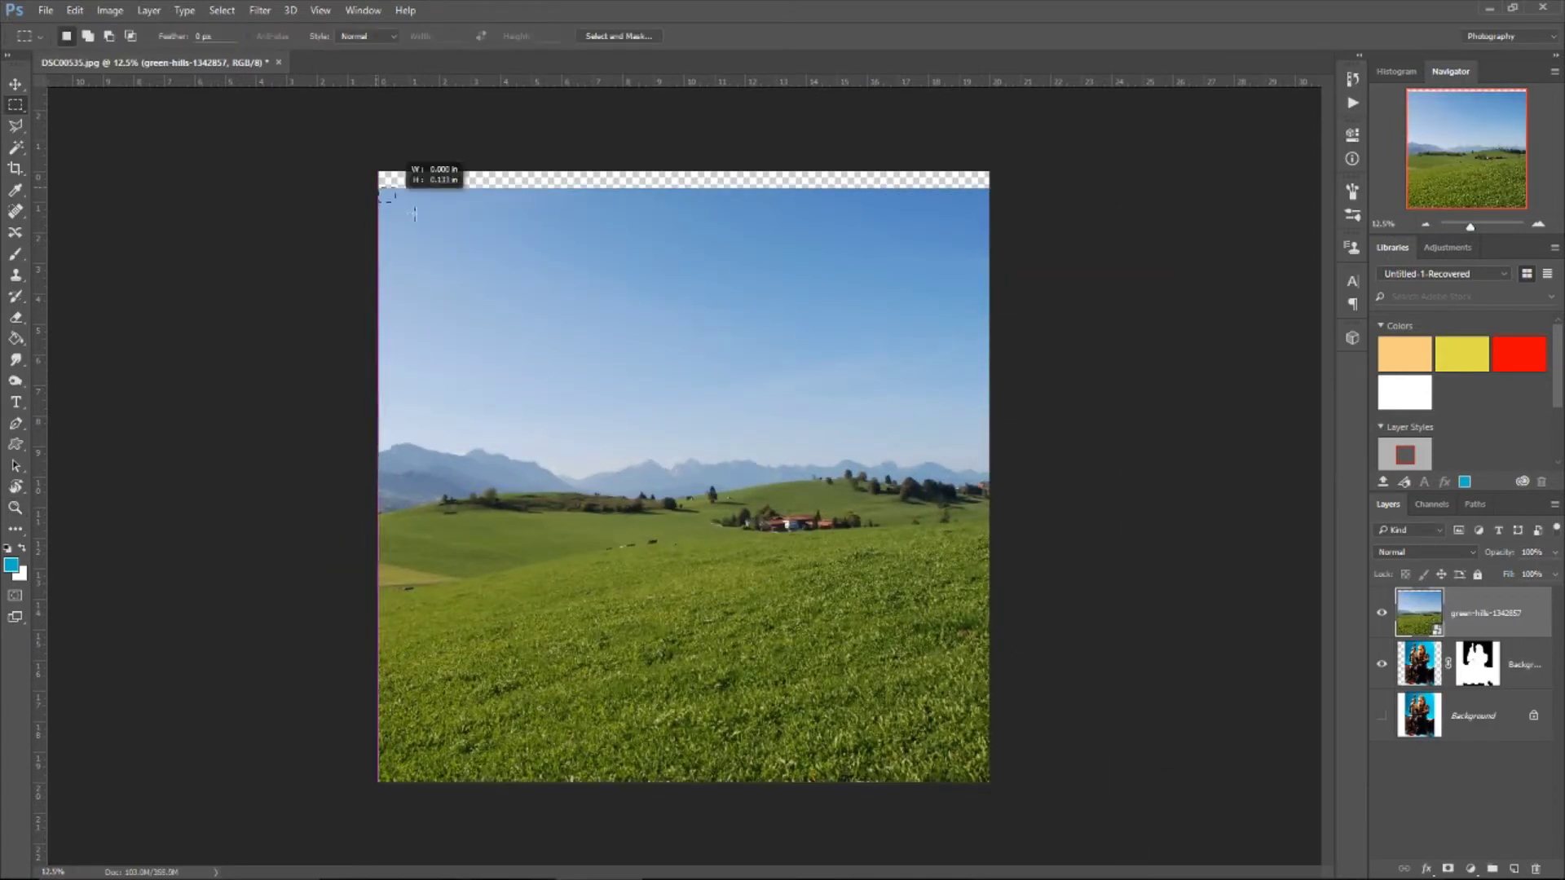
Step: Move the woman layer above the hills and position her in the field
{"action": "key", "text": "ctrl+bracketleft"}
{"action": "key", "text": "v"}
{"action": "left_click_drag", "start_coordinate": [721, 541], "coordinate": [802, 558]}
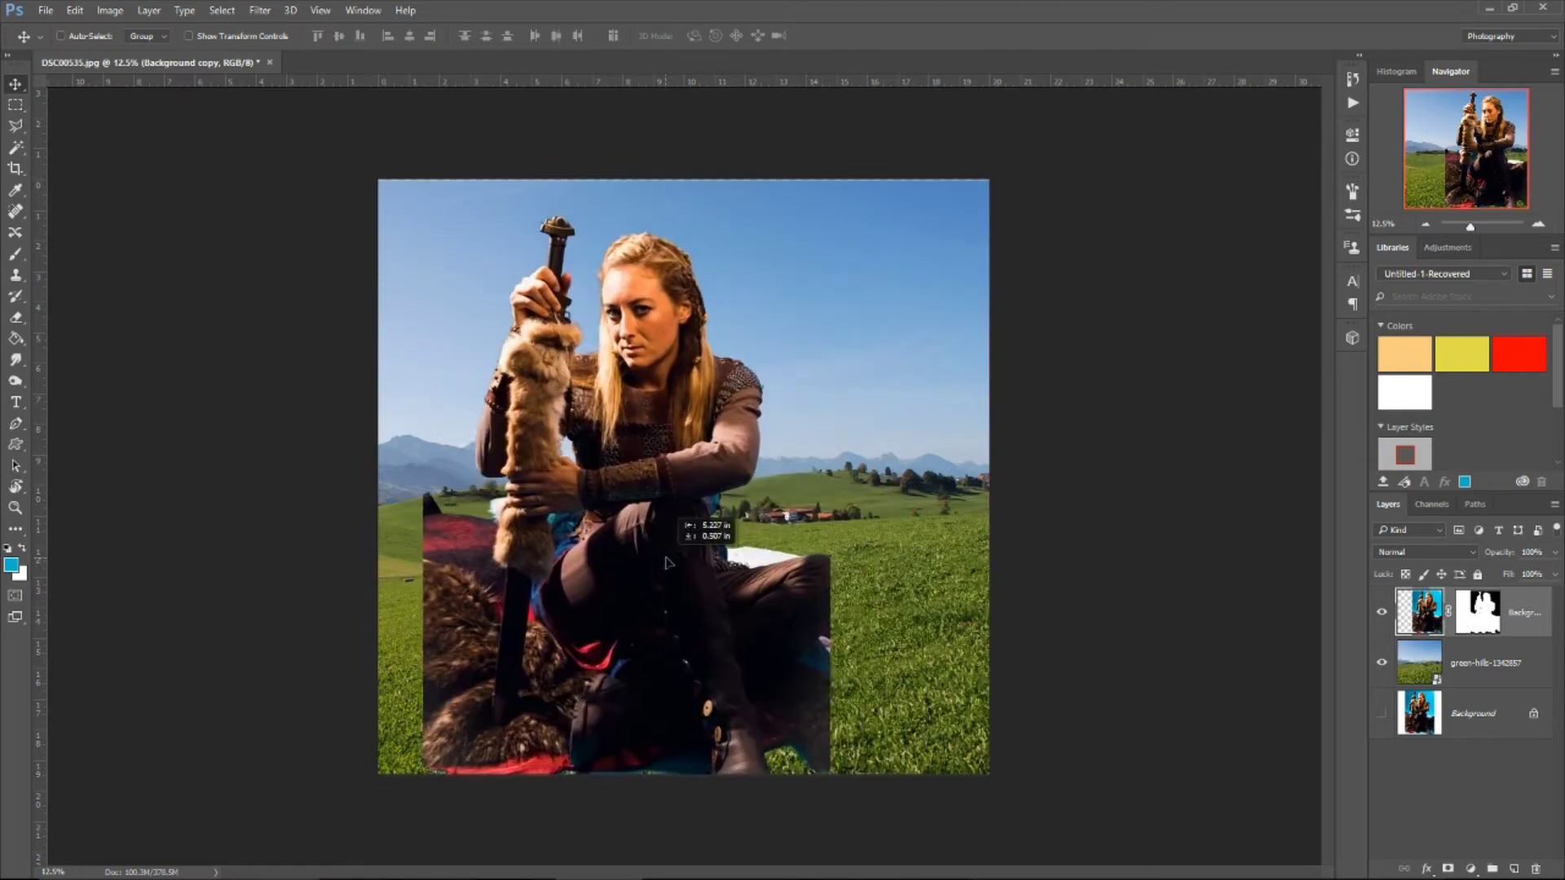
{"action": "left_click_drag", "start_coordinate": [803, 558], "coordinate": [826, 560]}
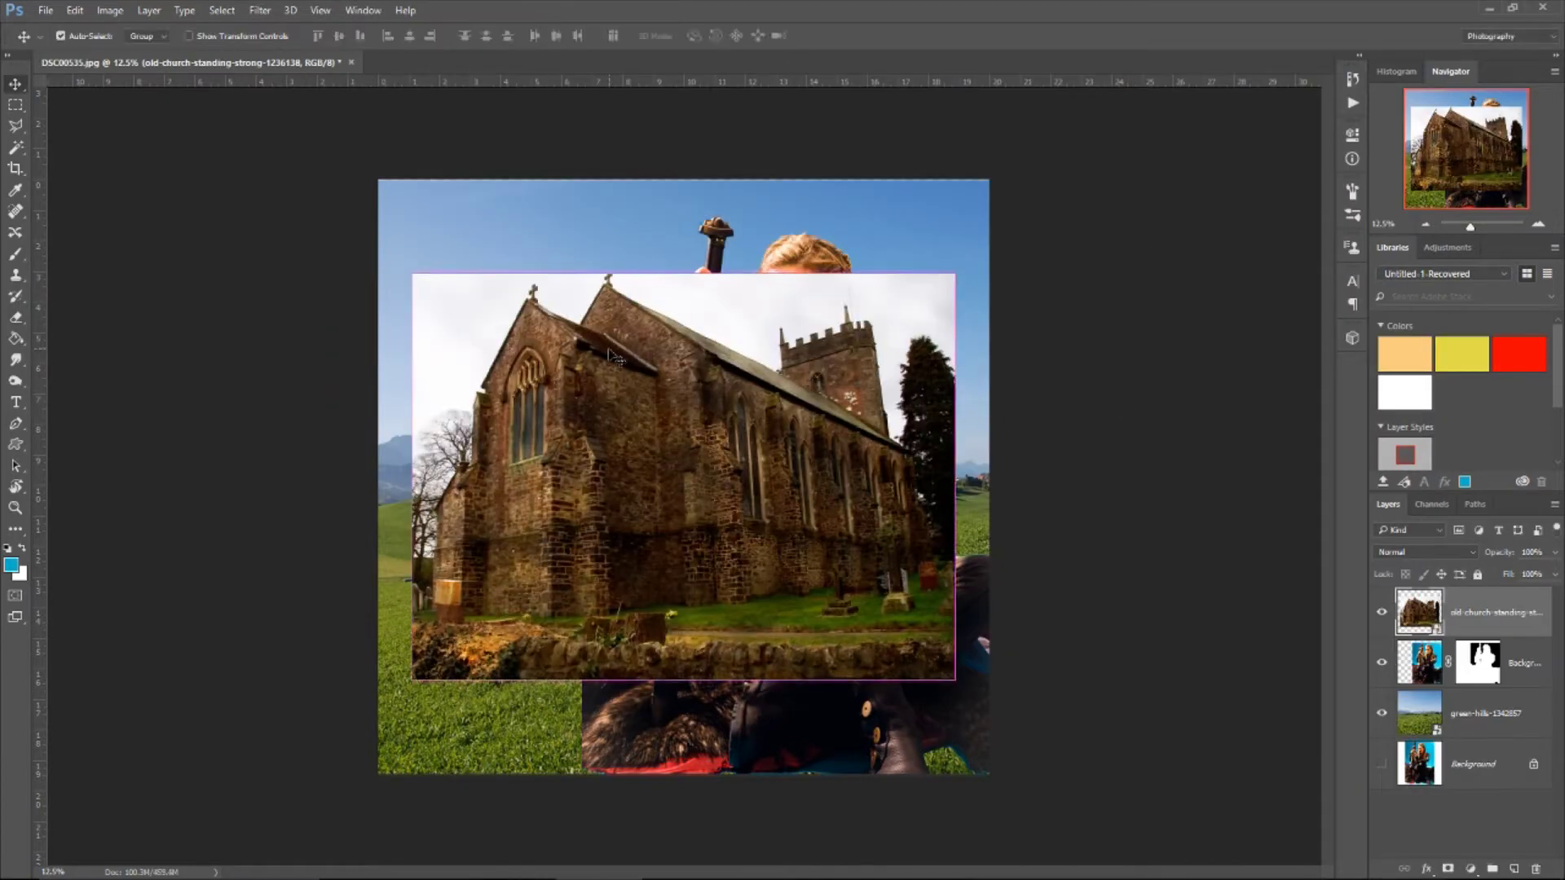
{"action": "left_click", "coordinate": [1477, 611]}
Step: Paint the woman's mask black with a 50-pixel brush to clean the fur edge against the grass
{"action": "key", "text": "b"}
{"action": "key", "text": "d"}
{"action": "mouse_move", "coordinate": [594, 509]}
{"action": "left_mouse_down"}
{"action": "mouse_move", "coordinate": [615, 570]}
{"action": "mouse_move", "coordinate": [642, 584]}
{"action": "left_mouse_up"}
{"action": "left_click", "coordinate": [70, 36]}
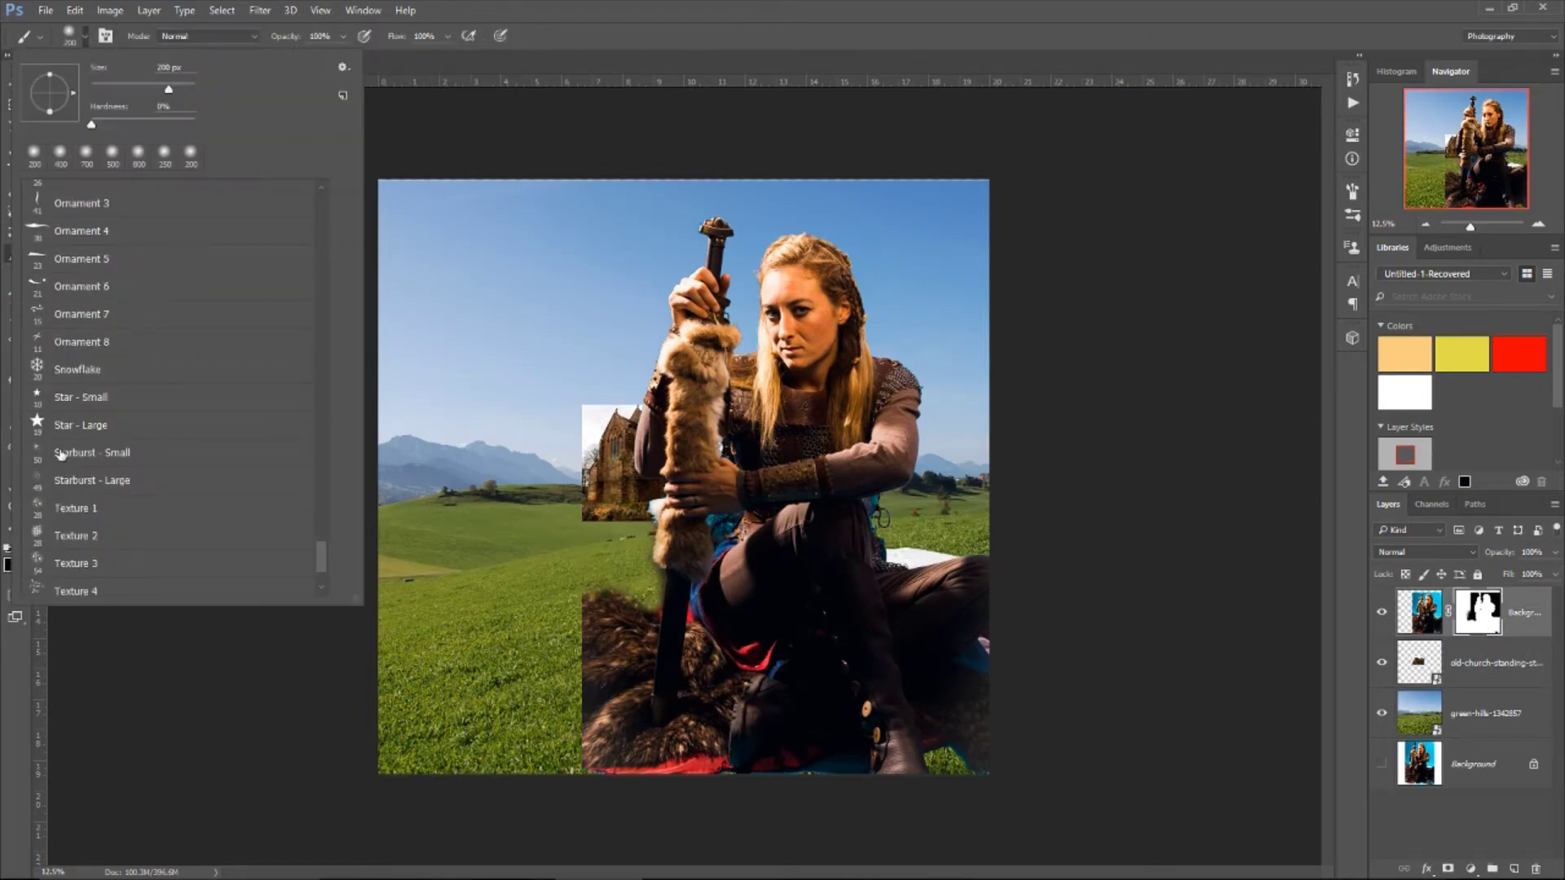
{"action": "double_click", "coordinate": [101, 449]}
{"action": "scroll", "coordinate": [625, 615], "scroll_direction": "up", "scroll_amount": 2}
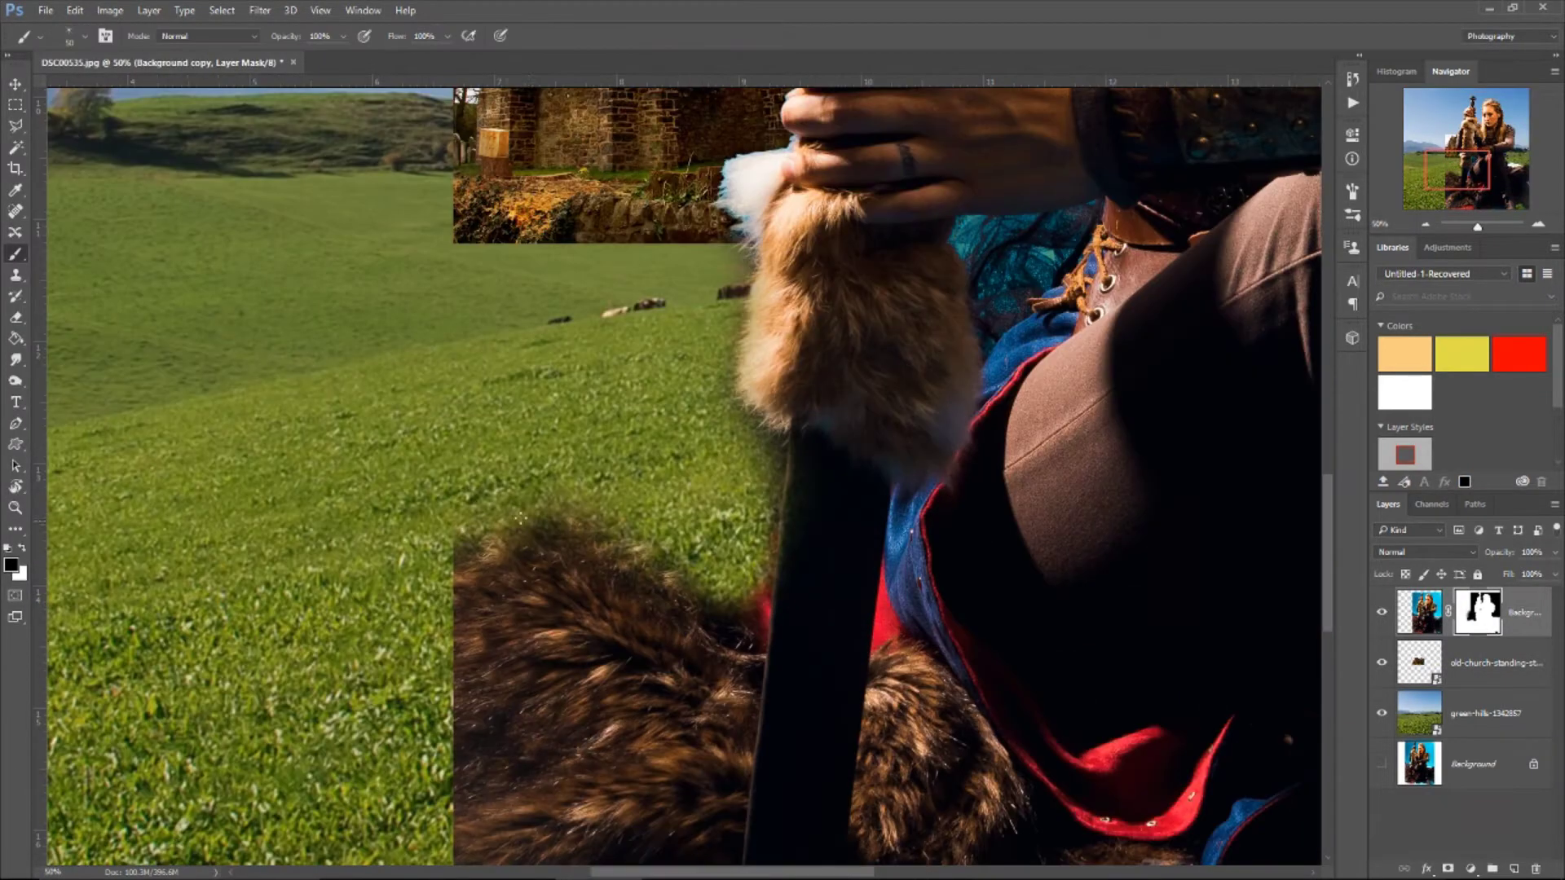
{"action": "left_click_drag", "start_coordinate": [527, 515], "coordinate": [570, 542]}
{"action": "mouse_move", "coordinate": [464, 555]}
{"action": "left_mouse_down"}
{"action": "mouse_move", "coordinate": [635, 563]}
{"action": "mouse_move", "coordinate": [717, 595]}
{"action": "left_mouse_up"}
Step: Switch between soft round and scatter brushes for the fur strands, swapping black and white
{"action": "key", "text": "F5"}
{"action": "right_click", "coordinate": [108, 78]}
{"action": "double_click", "coordinate": [27, 552]}
{"action": "key", "text": "x"}
{"action": "left_click", "coordinate": [77, 36]}
{"action": "double_click", "coordinate": [175, 426]}
{"action": "key", "text": "x"}
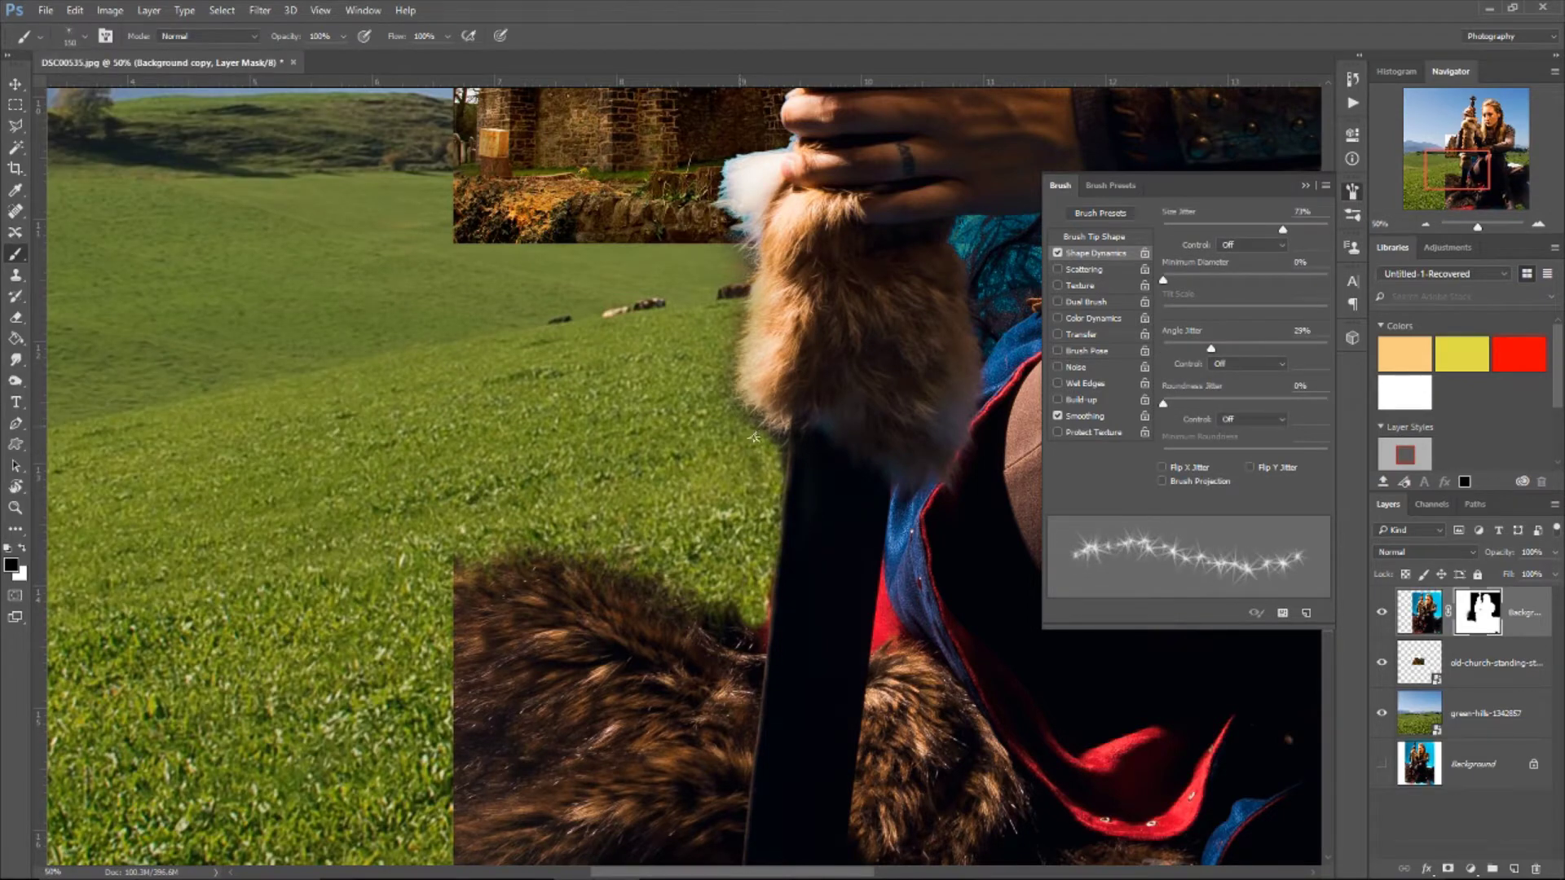
Step: Choose a soft round, then a smaller hard brush, and zoom into the lower right
{"action": "scroll", "coordinate": [741, 250], "scroll_direction": "up", "scroll_amount": 2}
{"action": "scroll", "coordinate": [708, 311], "scroll_direction": "up", "scroll_amount": 3}
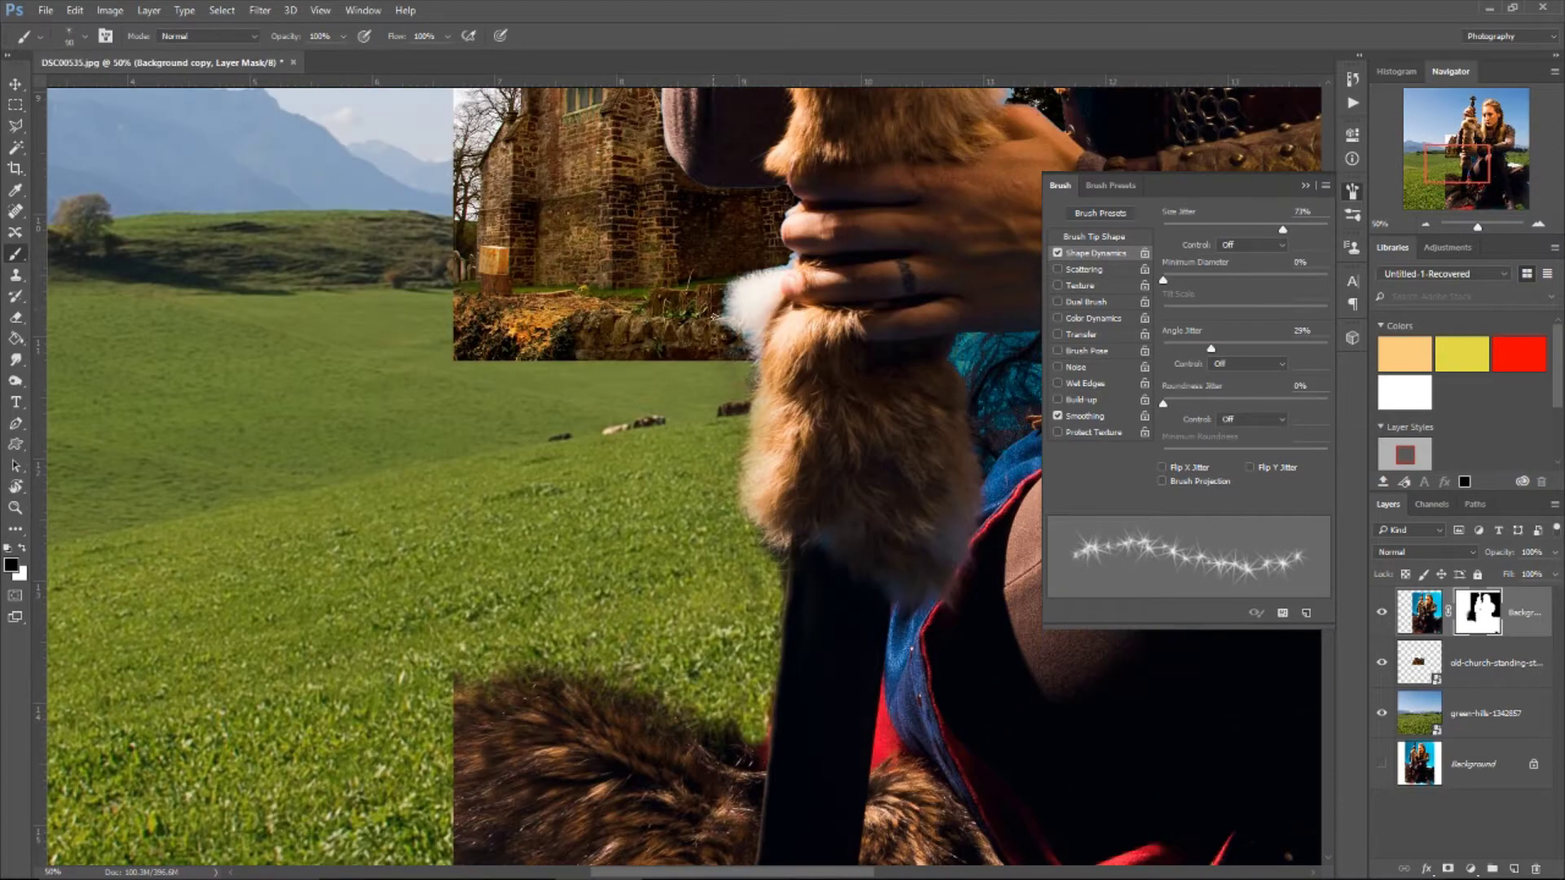
{"action": "left_click", "coordinate": [77, 36]}
{"action": "double_click", "coordinate": [174, 559]}
{"action": "key", "text": "x"}
{"action": "left_click", "coordinate": [78, 36]}
{"action": "double_click", "coordinate": [138, 559]}
{"action": "key", "text": "x"}
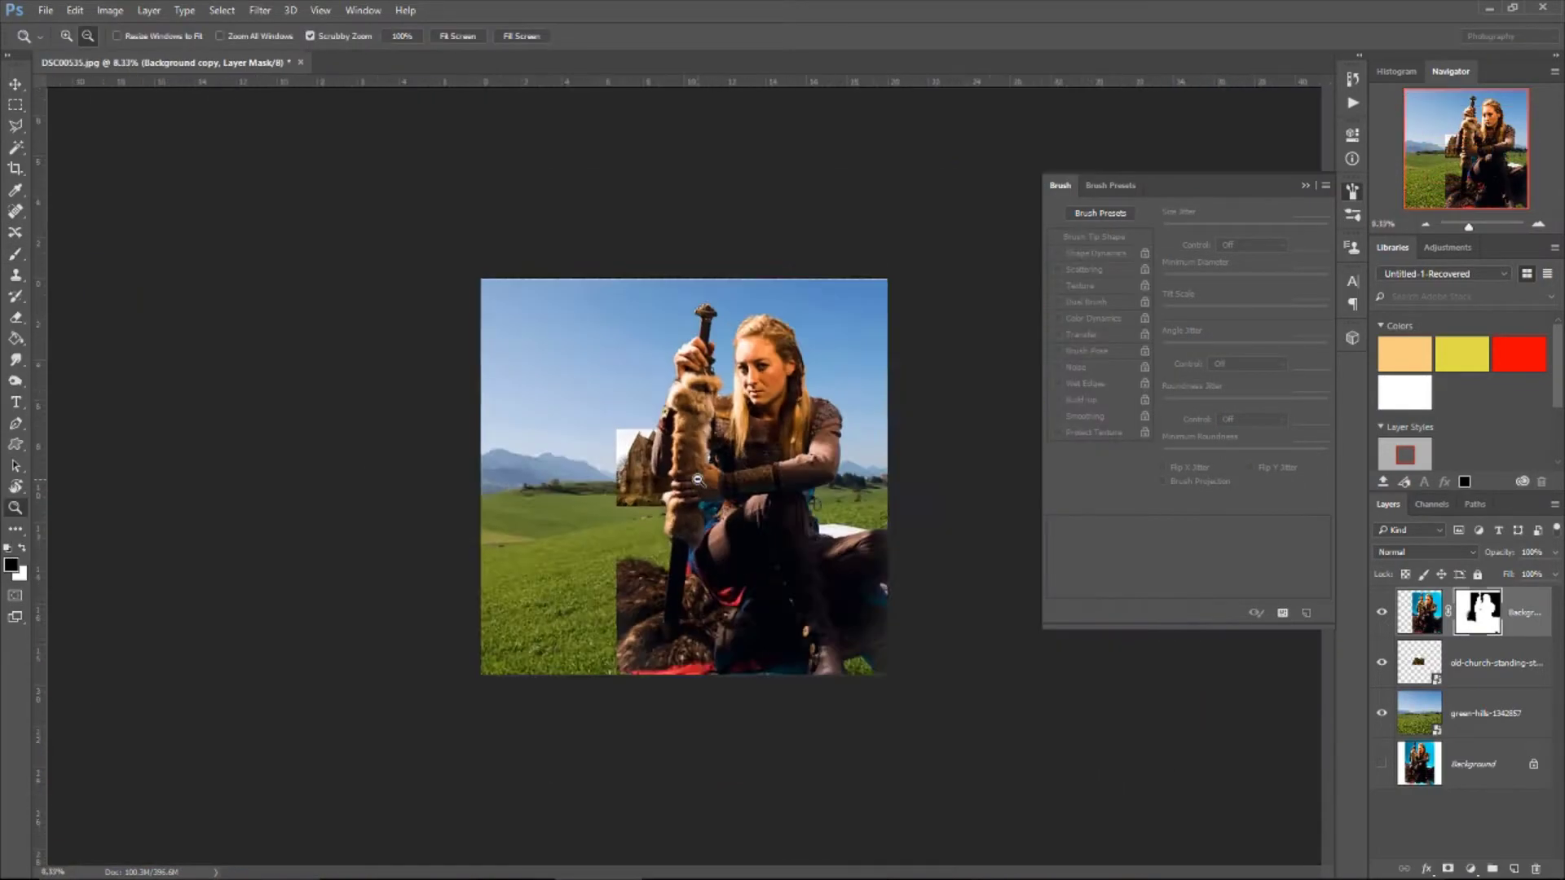
{"action": "left_click_drag", "start_coordinate": [779, 577], "coordinate": [799, 504]}
Step: Hide the white patches near the legs and on the chainmail by filling selections on the mask
{"action": "key", "text": "w"}
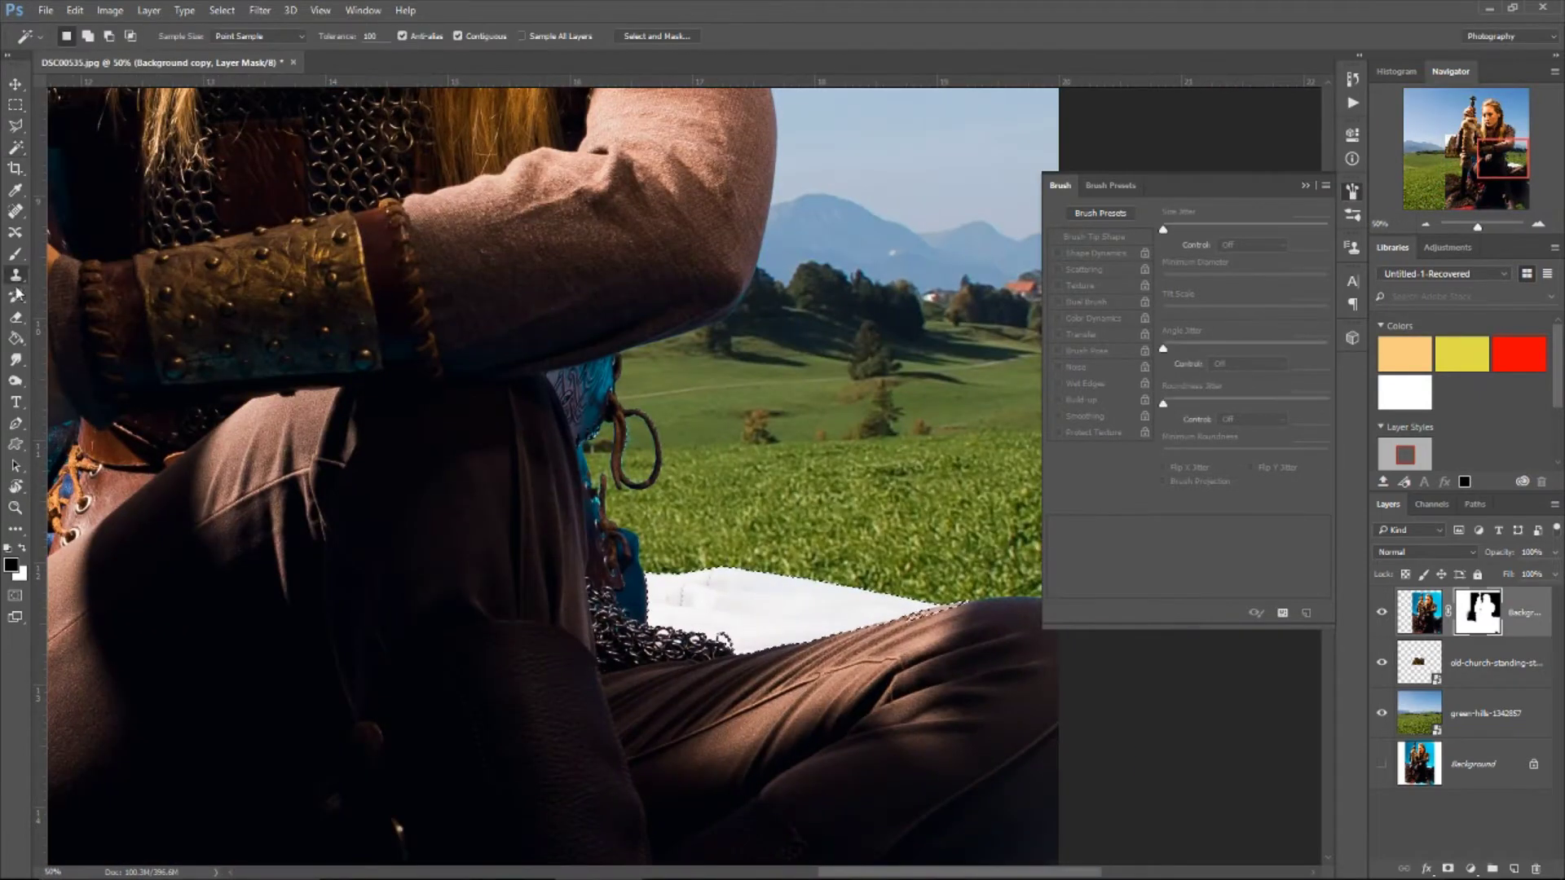
{"action": "key", "text": "alt+BackSpace"}
{"action": "key", "text": "ctrl+d"}
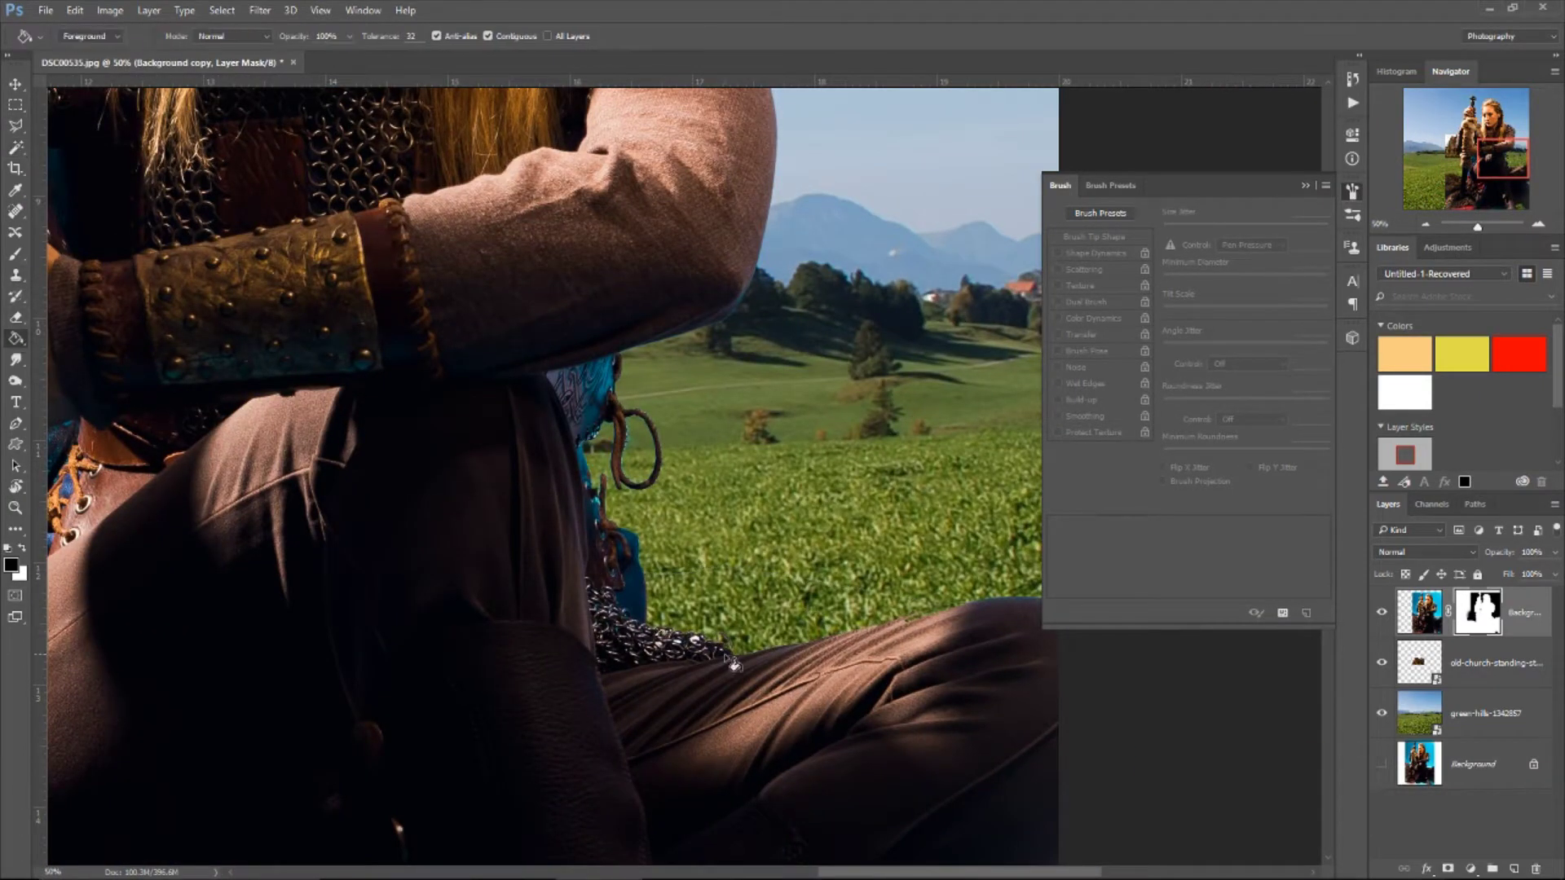
{"action": "scroll", "coordinate": [734, 662], "scroll_direction": "up", "scroll_amount": 5}
{"action": "key", "text": "l"}
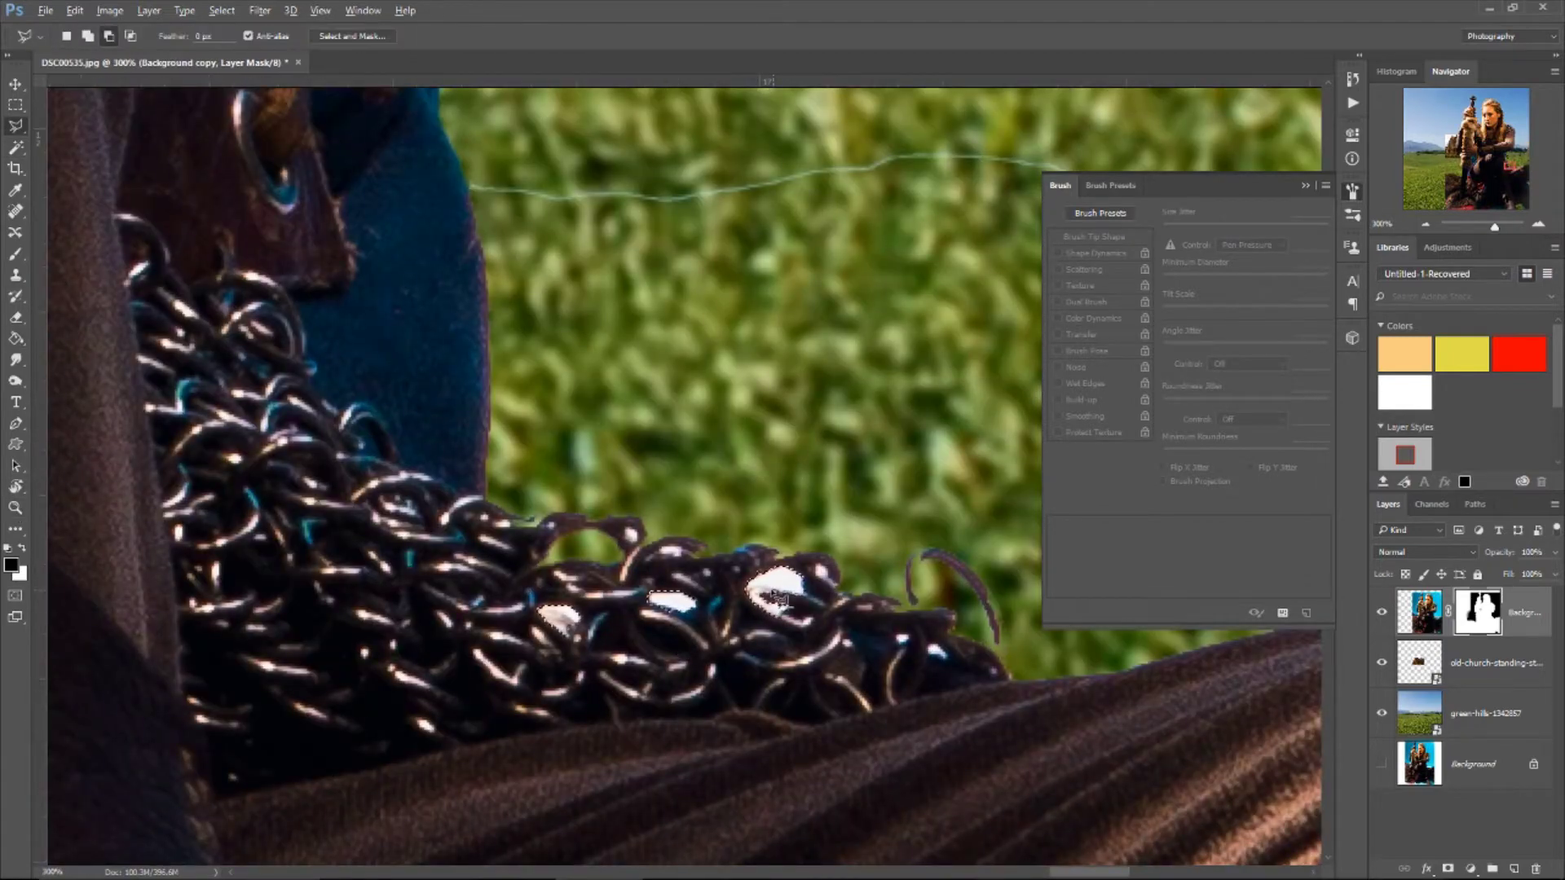
{"action": "key", "text": "alt+BackSpace"}
{"action": "key", "text": "b"}
{"action": "key", "text": "ctrl+d"}
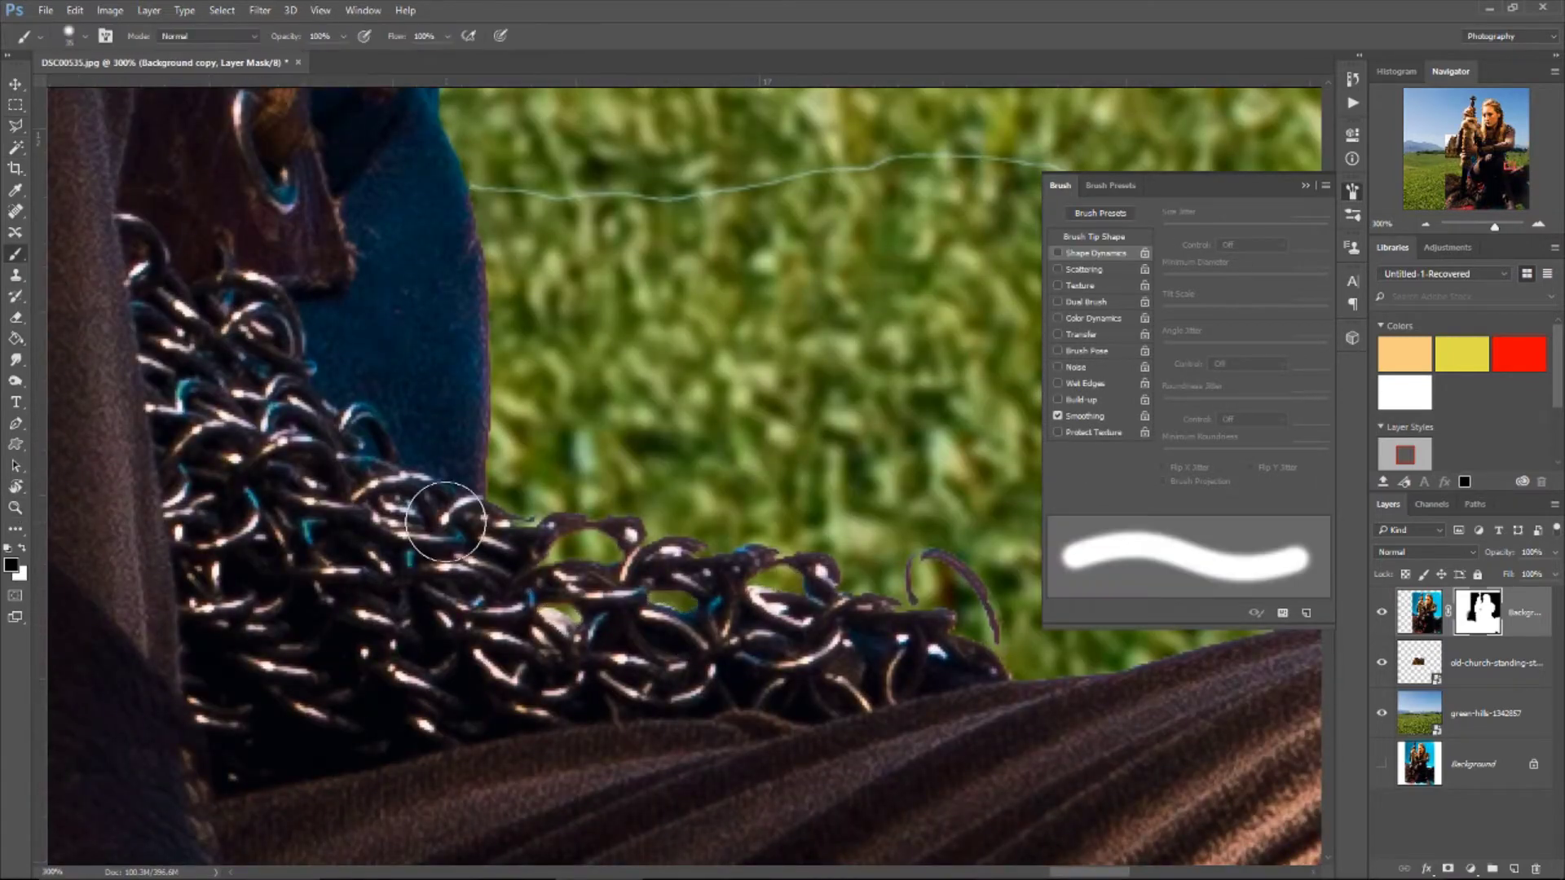
Step: Paint the mask to restore the chainmail ring and clean the fabric's upper edge
{"action": "key", "text": "x"}
{"action": "left_click_drag", "start_coordinate": [911, 595], "coordinate": [996, 640]}
{"action": "key", "text": "x"}
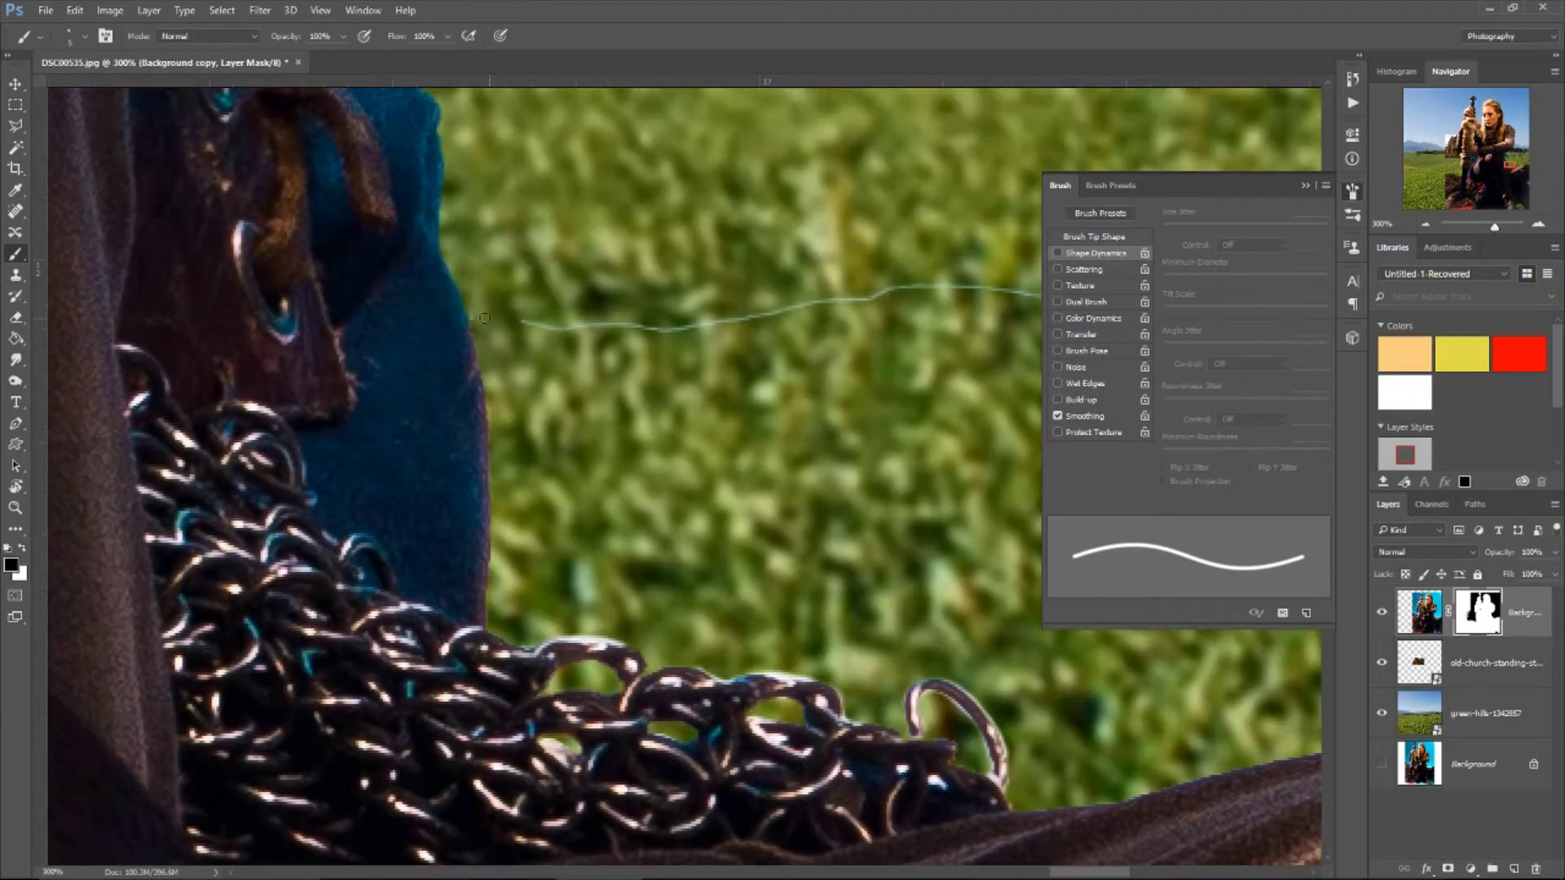
{"action": "key", "text": "F5"}
{"action": "scroll", "coordinate": [685, 472], "scroll_direction": "right", "scroll_amount": 10}
{"action": "key", "text": "x"}
{"action": "left_click_drag", "start_coordinate": [471, 679], "coordinate": [1218, 487]}
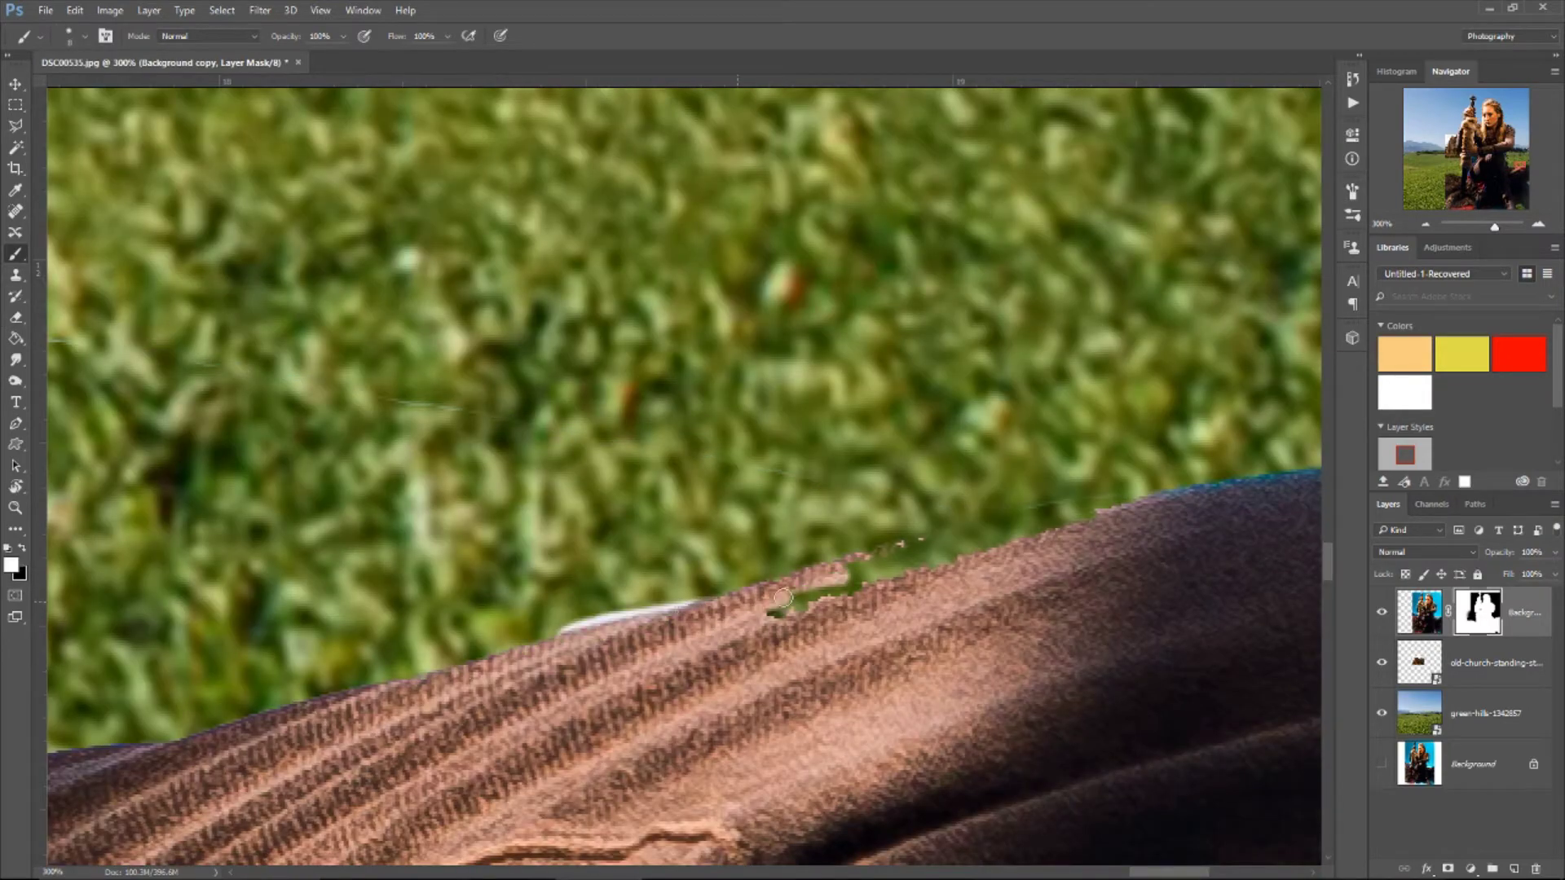
{"action": "left_click_drag", "start_coordinate": [565, 629], "coordinate": [1217, 485]}
Step: Touch up the mask near the lacing, then zoom out to the whole image
{"action": "scroll", "coordinate": [685, 472], "scroll_direction": "up", "scroll_amount": 10}
{"action": "key", "text": "x"}
{"action": "mouse_move", "coordinate": [432, 309]}
{"action": "left_mouse_down"}
{"action": "mouse_move", "coordinate": [531, 388]}
{"action": "mouse_move", "coordinate": [483, 392]}
{"action": "left_mouse_up"}
{"action": "scroll", "coordinate": [531, 389], "scroll_direction": "up", "scroll_amount": 2}
{"action": "key", "text": "x"}
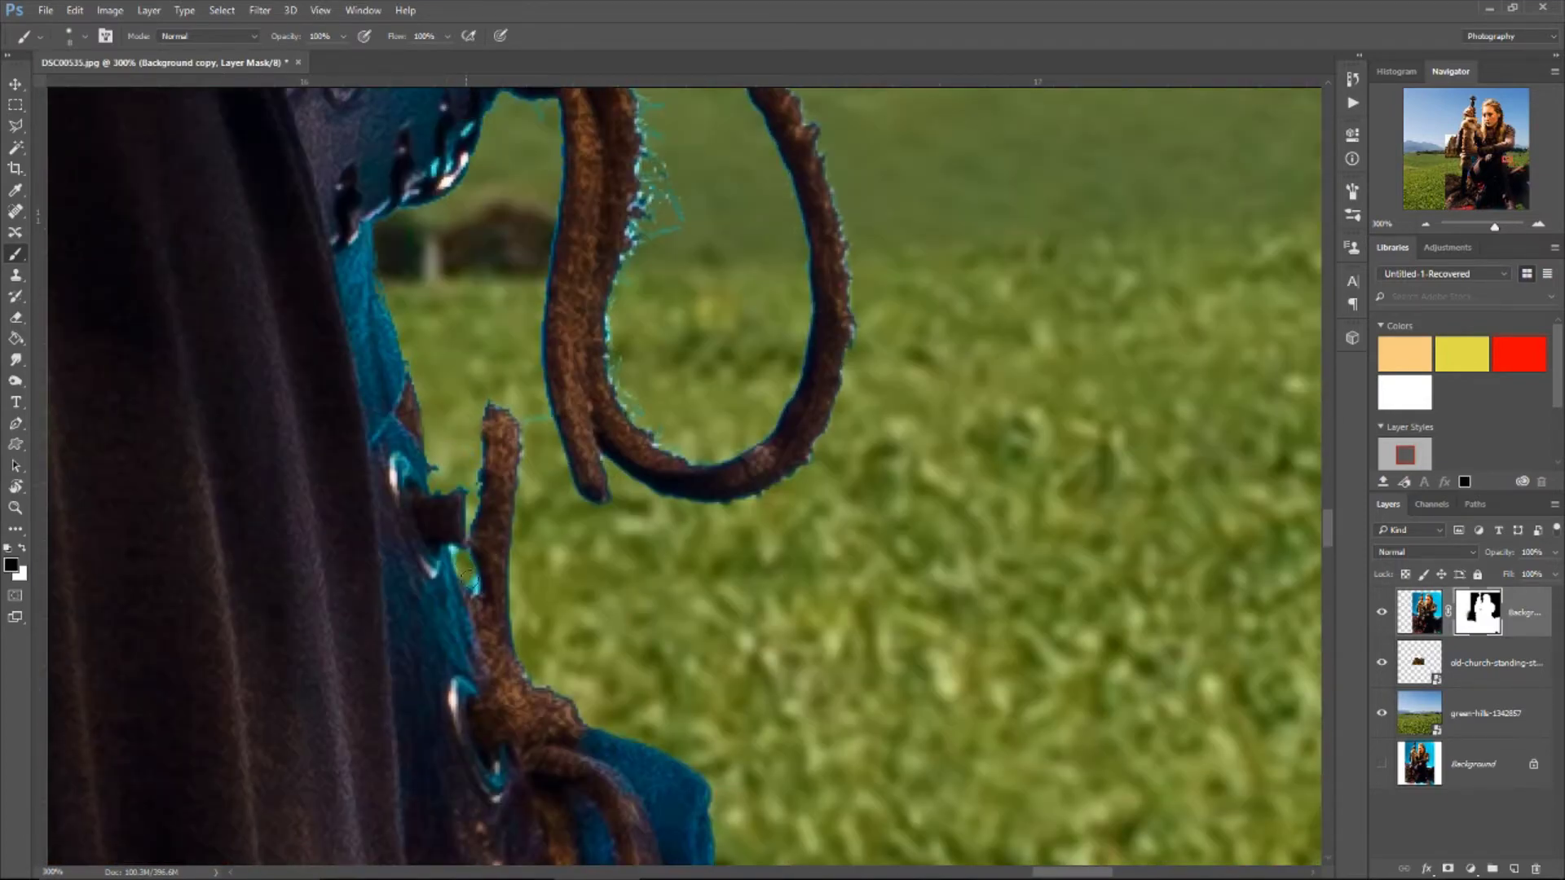
{"action": "scroll", "coordinate": [652, 201], "scroll_direction": "up", "scroll_amount": 3}
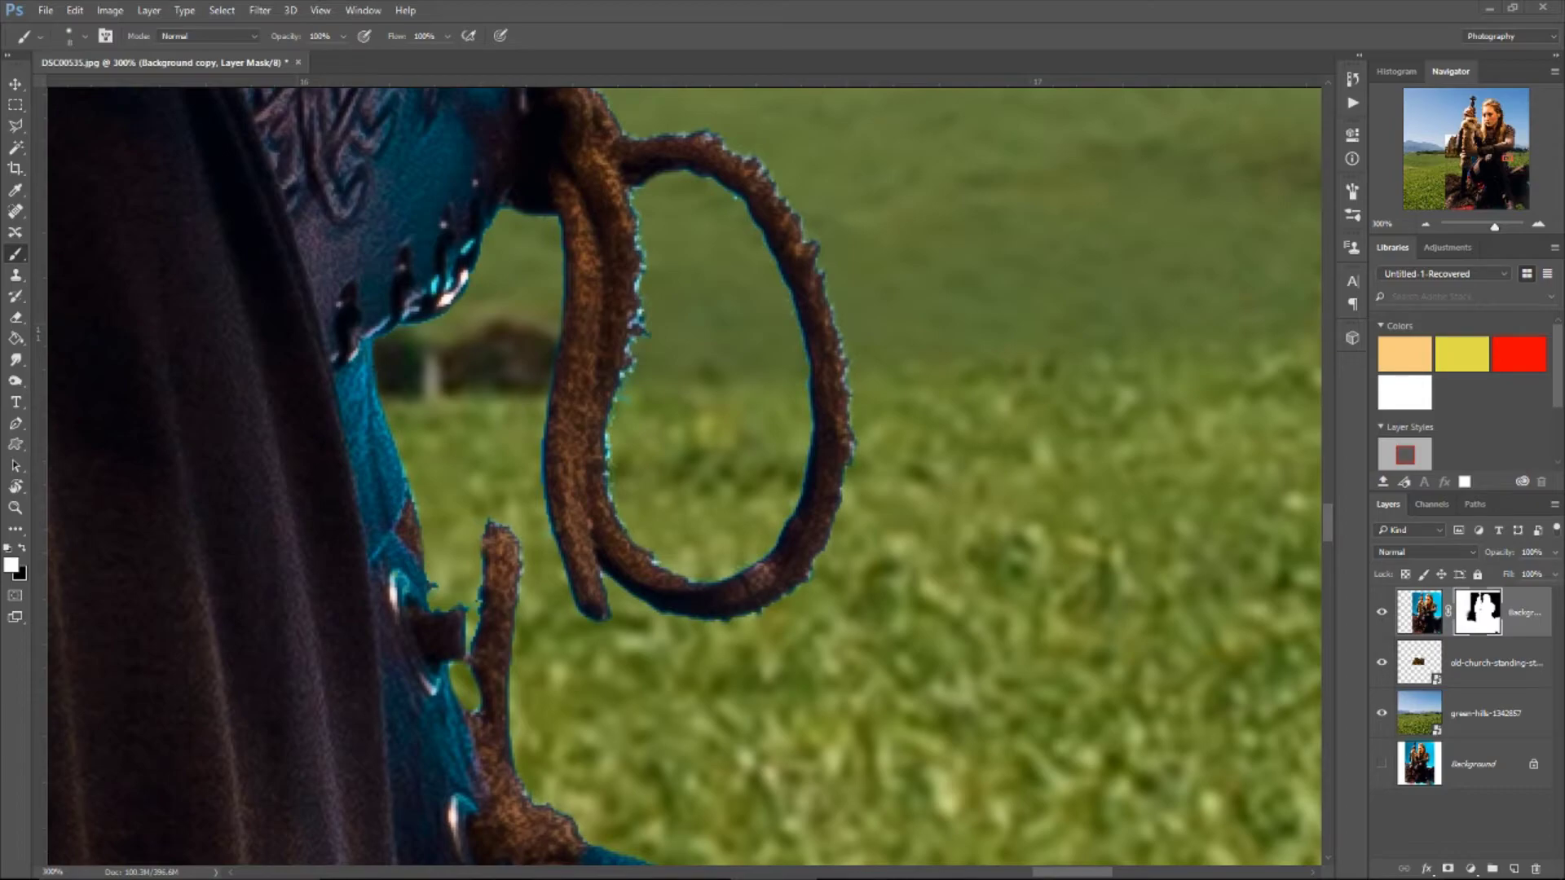
{"action": "scroll", "coordinate": [1324, 263], "scroll_direction": "up", "scroll_amount": 5}
{"action": "scroll", "coordinate": [1324, 263], "scroll_direction": "up", "scroll_amount": 5}
{"action": "scroll", "coordinate": [1324, 263], "scroll_direction": "up", "scroll_amount": 5}
{"action": "scroll", "coordinate": [1324, 262], "scroll_direction": "up", "scroll_amount": 5}
{"action": "key", "text": "ctrl+0"}
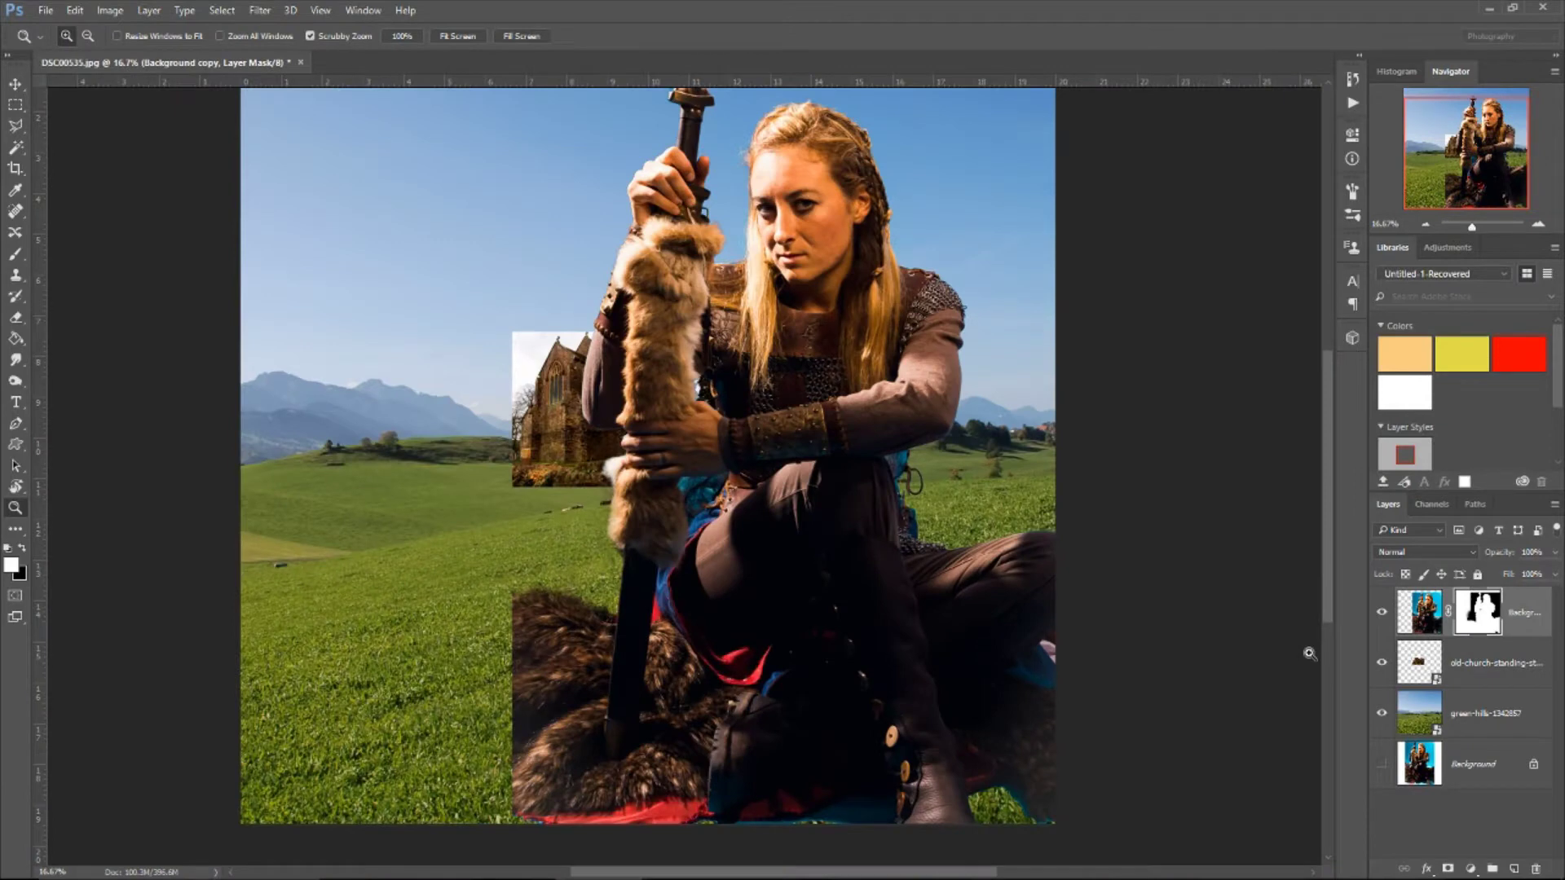
Step: Select the church layer and start enlarging it in the field with Free Transform
{"action": "left_click", "coordinate": [1495, 663]}
{"action": "key", "text": "ctrl+t"}
{"action": "left_click_drag", "start_coordinate": [654, 377], "coordinate": [734, 343]}
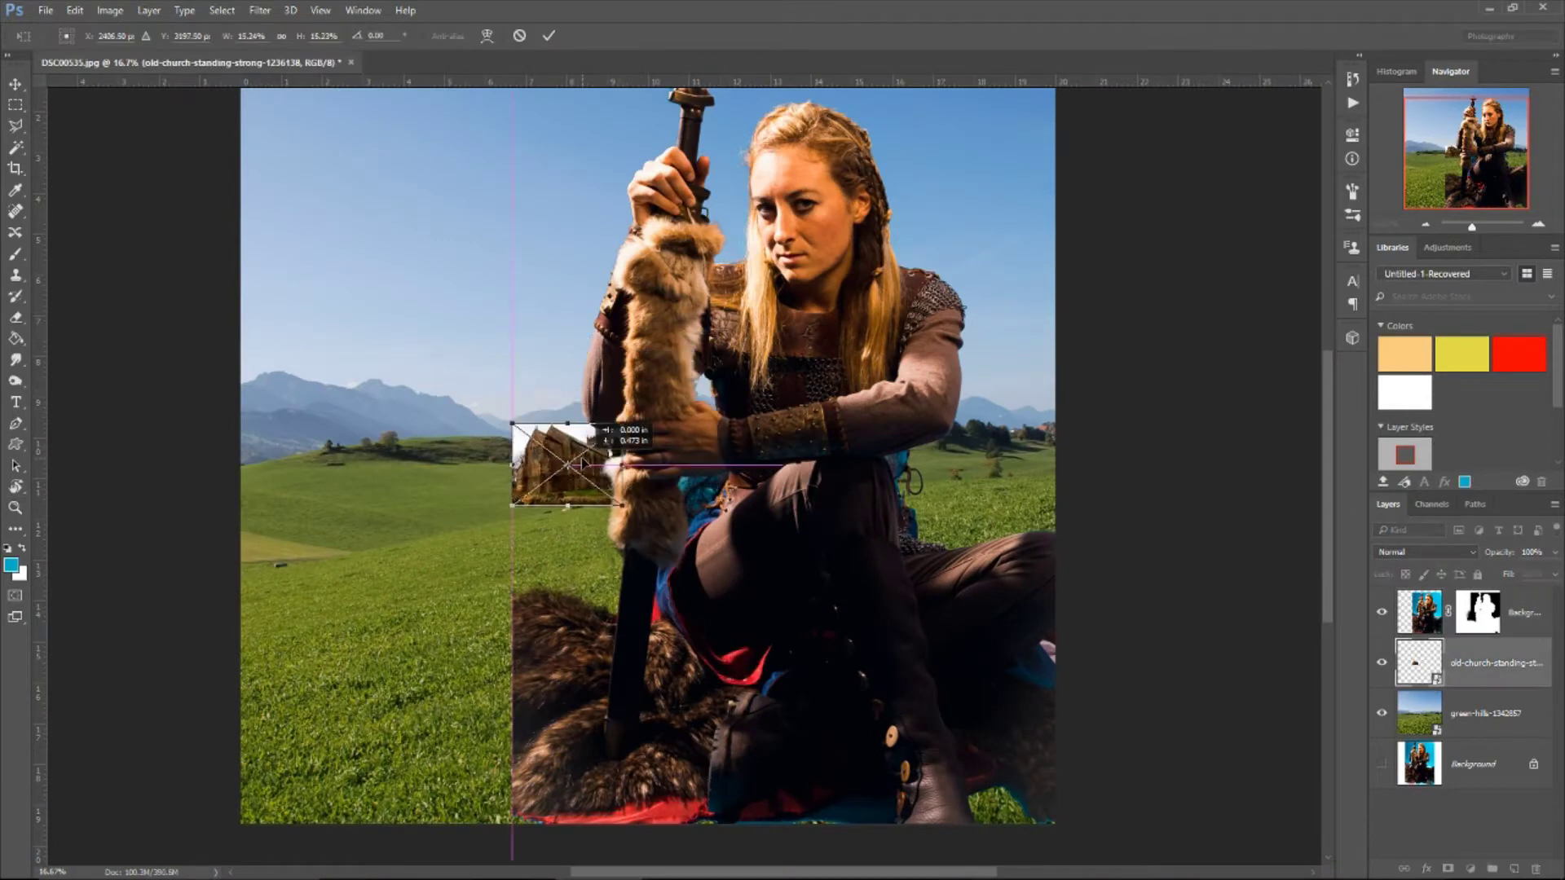
Step: Commit the church's new size, add a layer mask, and brush out its dirt base
{"action": "key", "text": "Return"}
{"action": "scroll", "coordinate": [563, 488], "scroll_direction": "up", "scroll_amount": 4}
{"action": "left_click", "coordinate": [1448, 869]}
{"action": "key", "text": "b"}
{"action": "key", "text": "d"}
{"action": "left_click_drag", "start_coordinate": [766, 511], "coordinate": [371, 511]}
{"action": "left_click", "coordinate": [343, 36]}
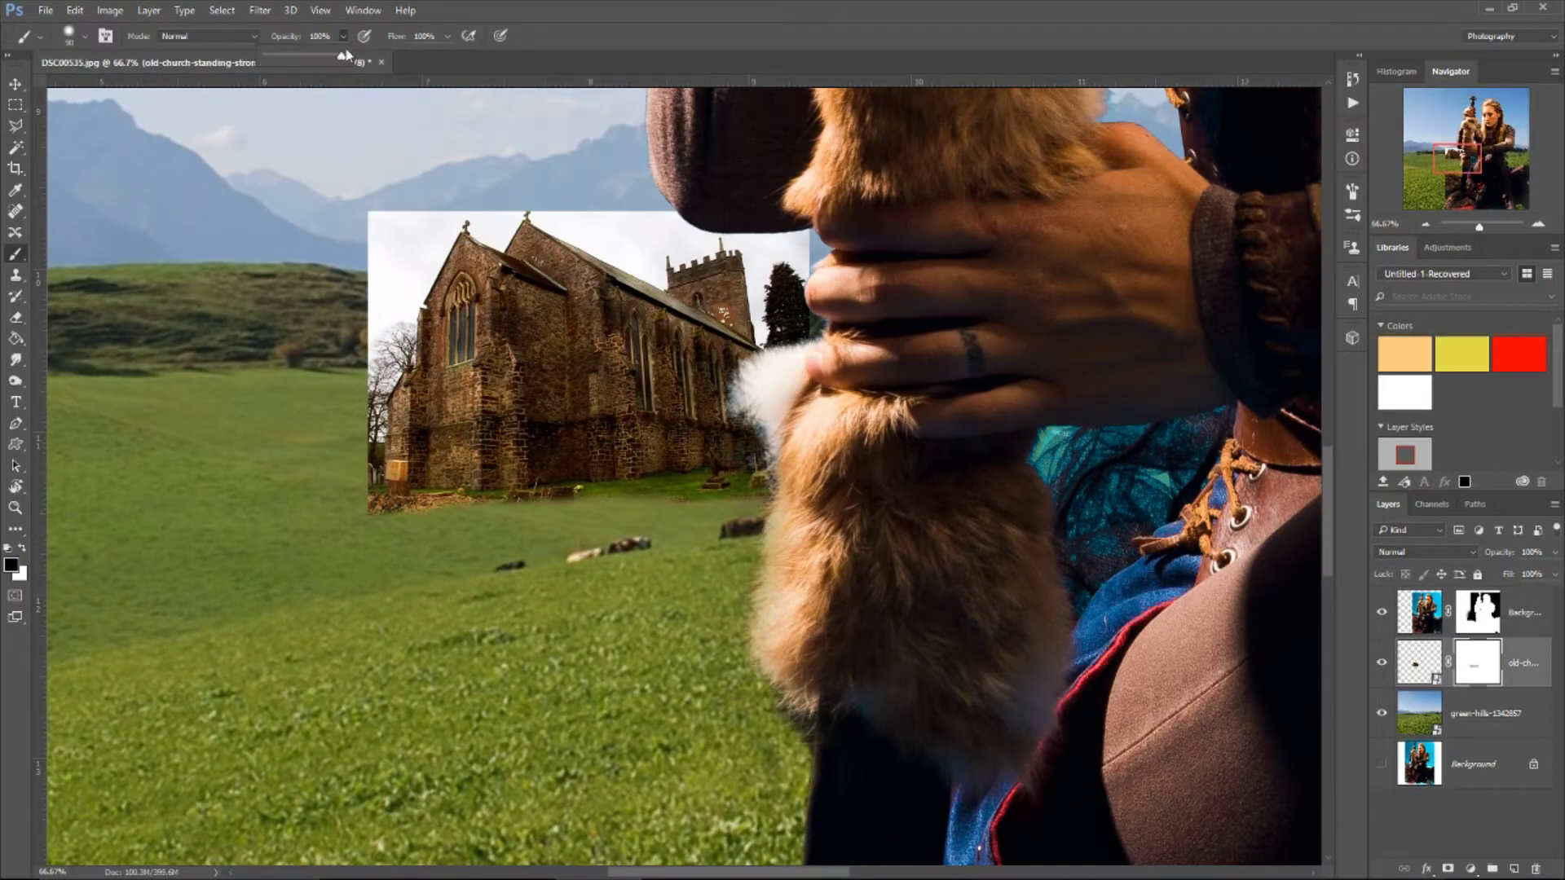
{"action": "key", "text": "x"}
Step: Drop out the church photo's sky using Blend If in its blending options
{"action": "right_click", "coordinate": [1419, 662]}
{"action": "left_click", "coordinate": [1404, 266]}
{"action": "mouse_move", "coordinate": [895, 414]}
{"action": "left_mouse_down"}
{"action": "mouse_move", "coordinate": [958, 414]}
{"action": "mouse_move", "coordinate": [896, 414]}
{"action": "left_mouse_up"}
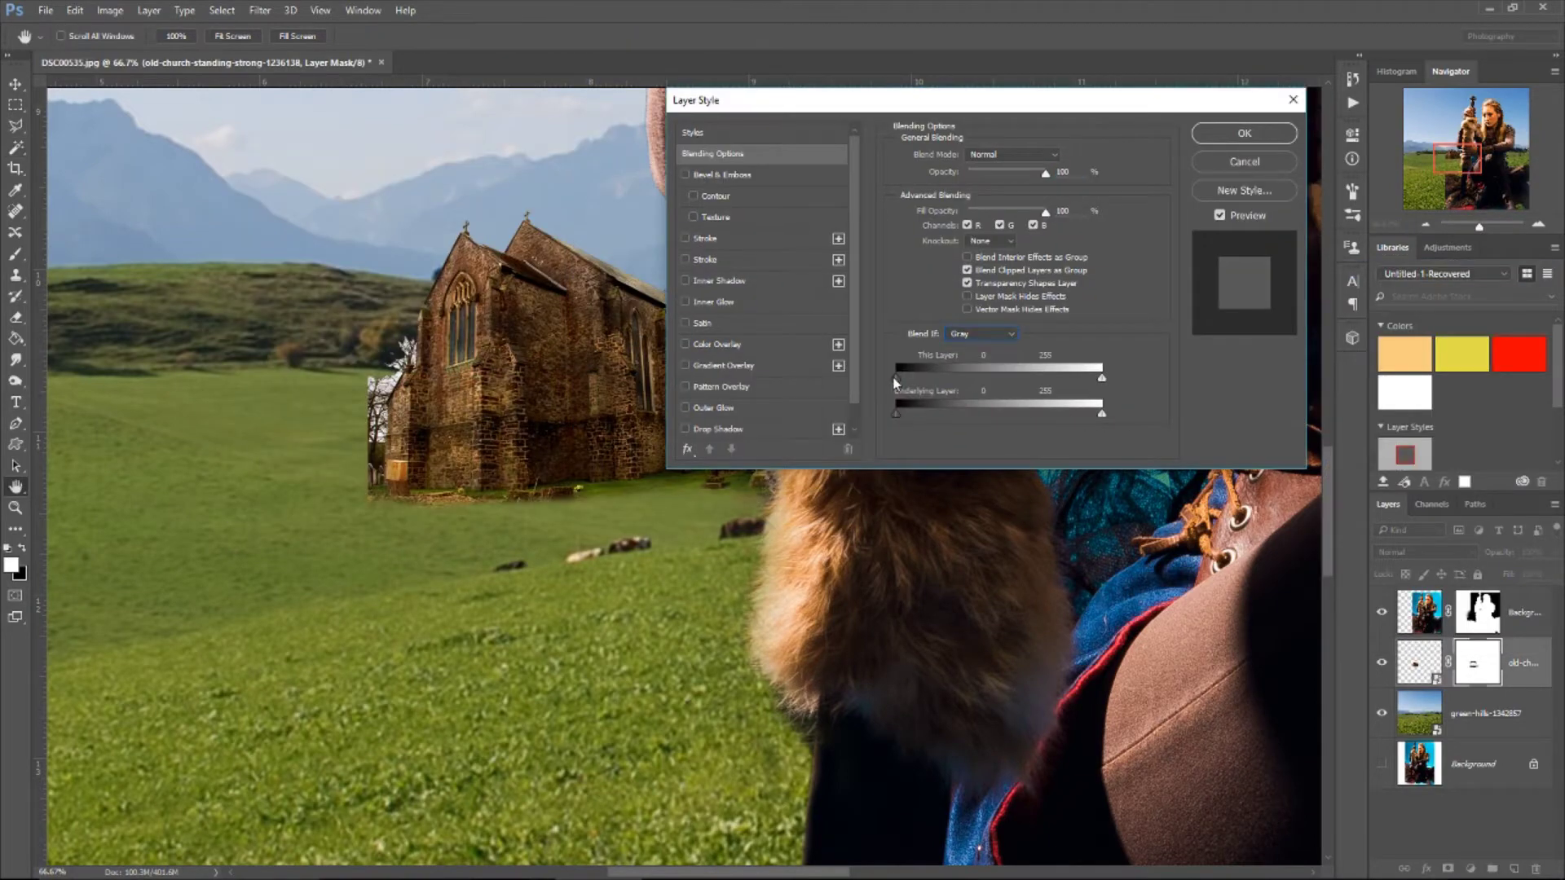
{"action": "left_click", "coordinate": [1244, 132]}
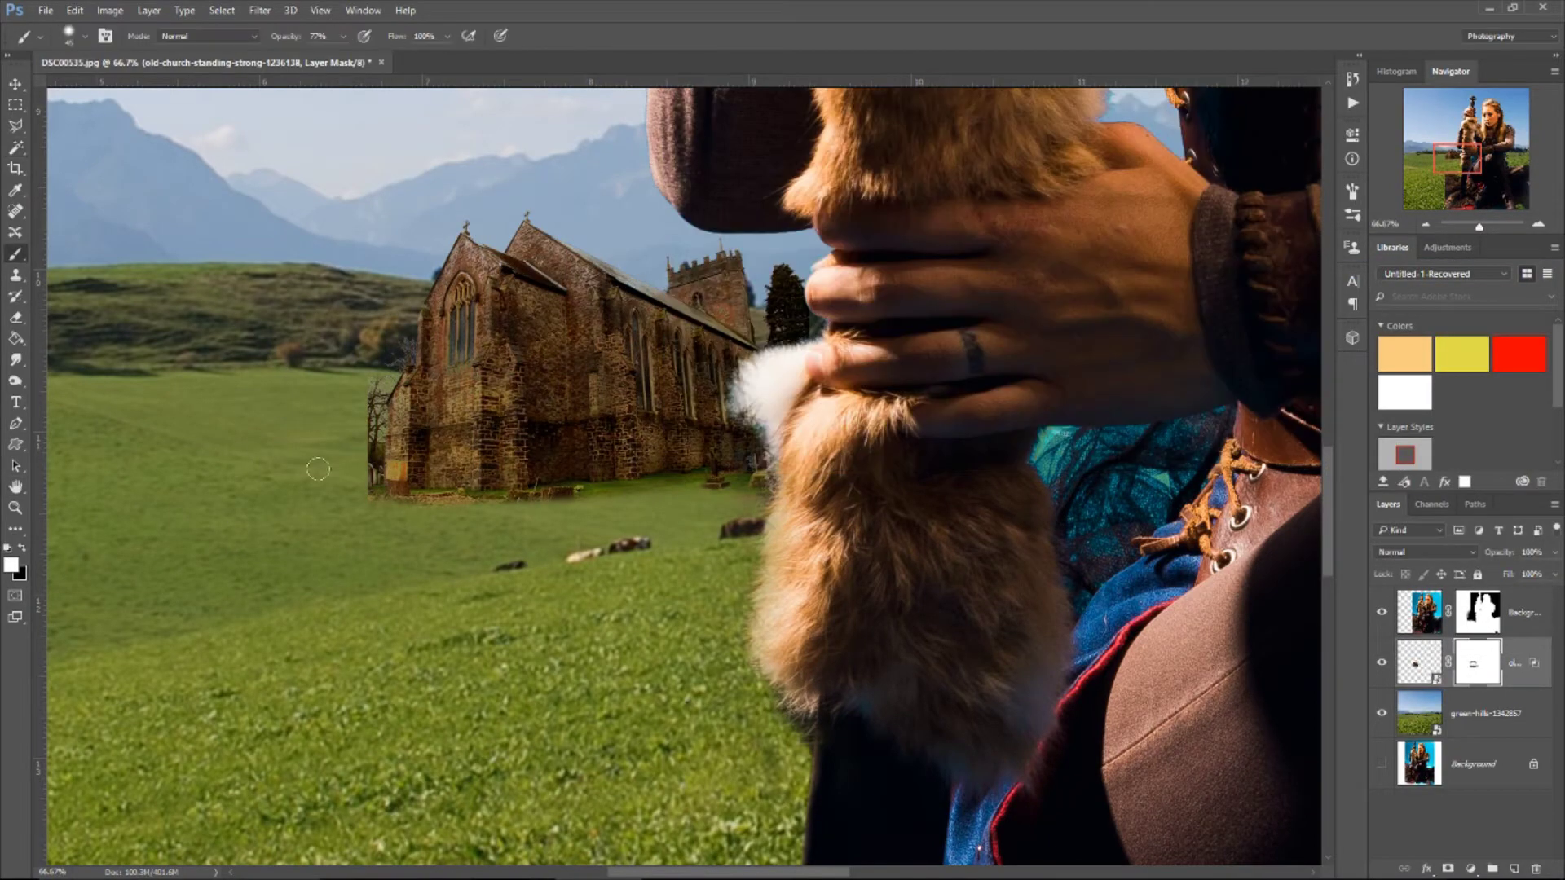
Step: Soften the church's base with a 43% opacity black brush, then fit the image on screen
{"action": "key", "text": "ctrl+plus"}
{"action": "key", "text": "x"}
{"action": "key", "text": "4"}
{"action": "key", "text": "3"}
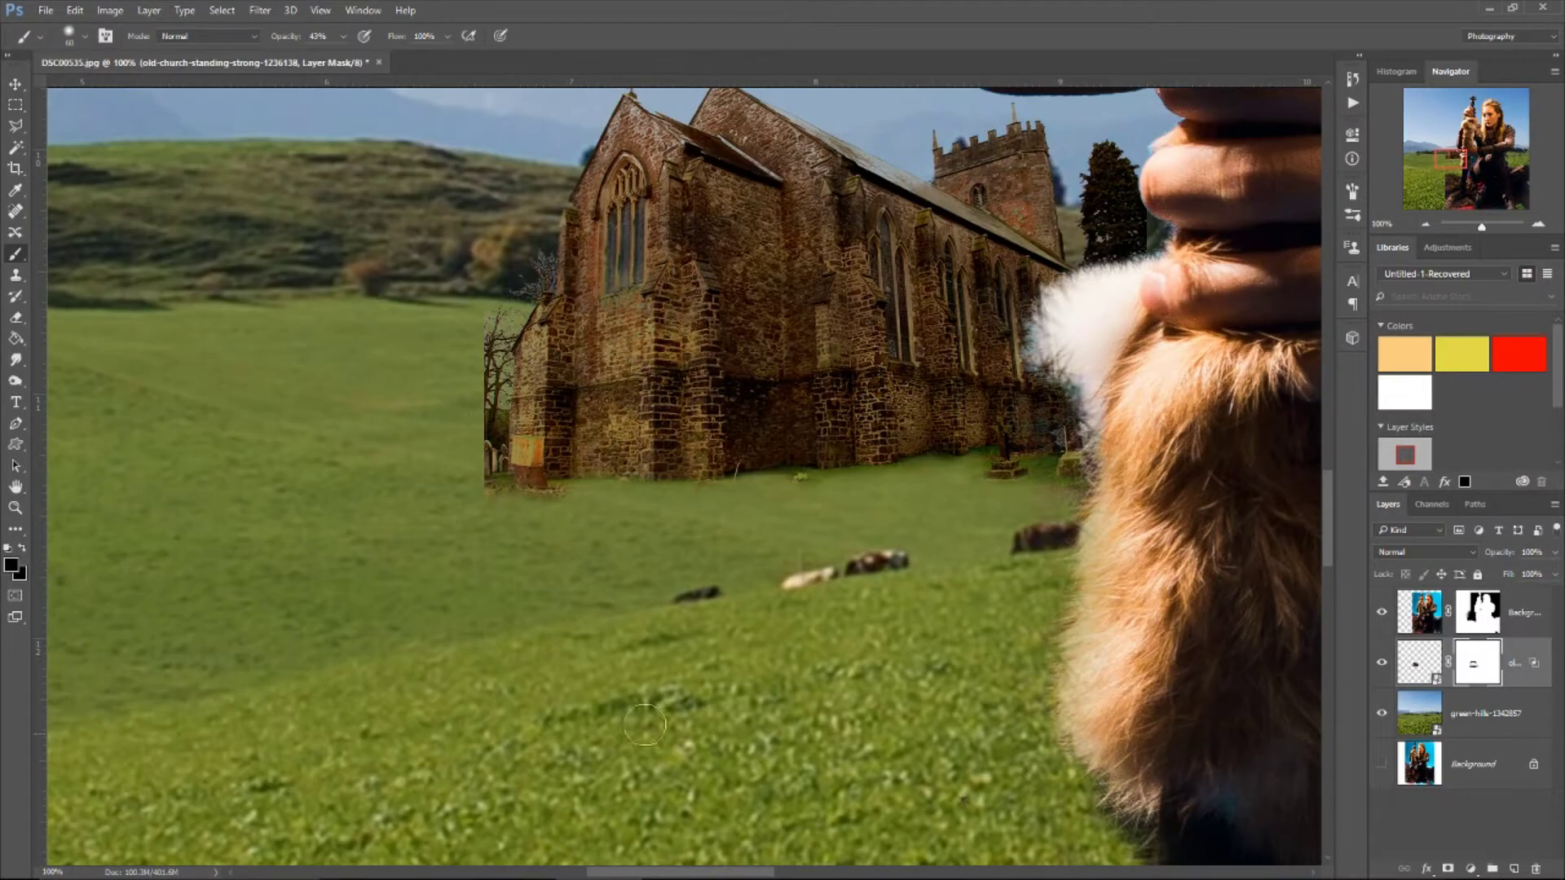
{"action": "left_click_drag", "start_coordinate": [371, 503], "coordinate": [601, 503]}
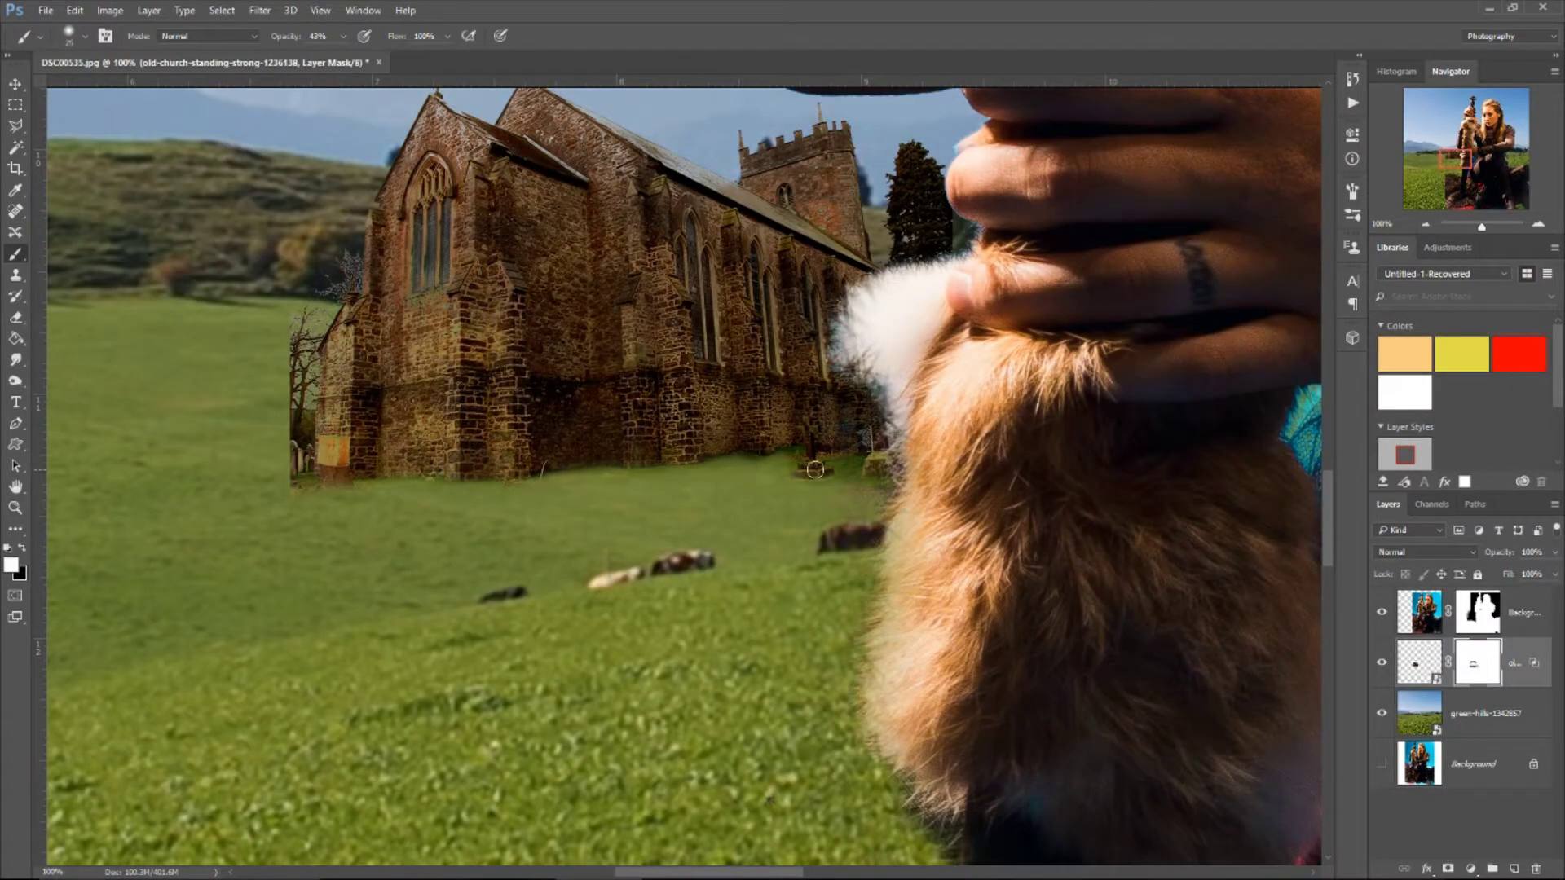
{"action": "key", "text": "z"}
{"action": "key", "text": "ctrl+0"}
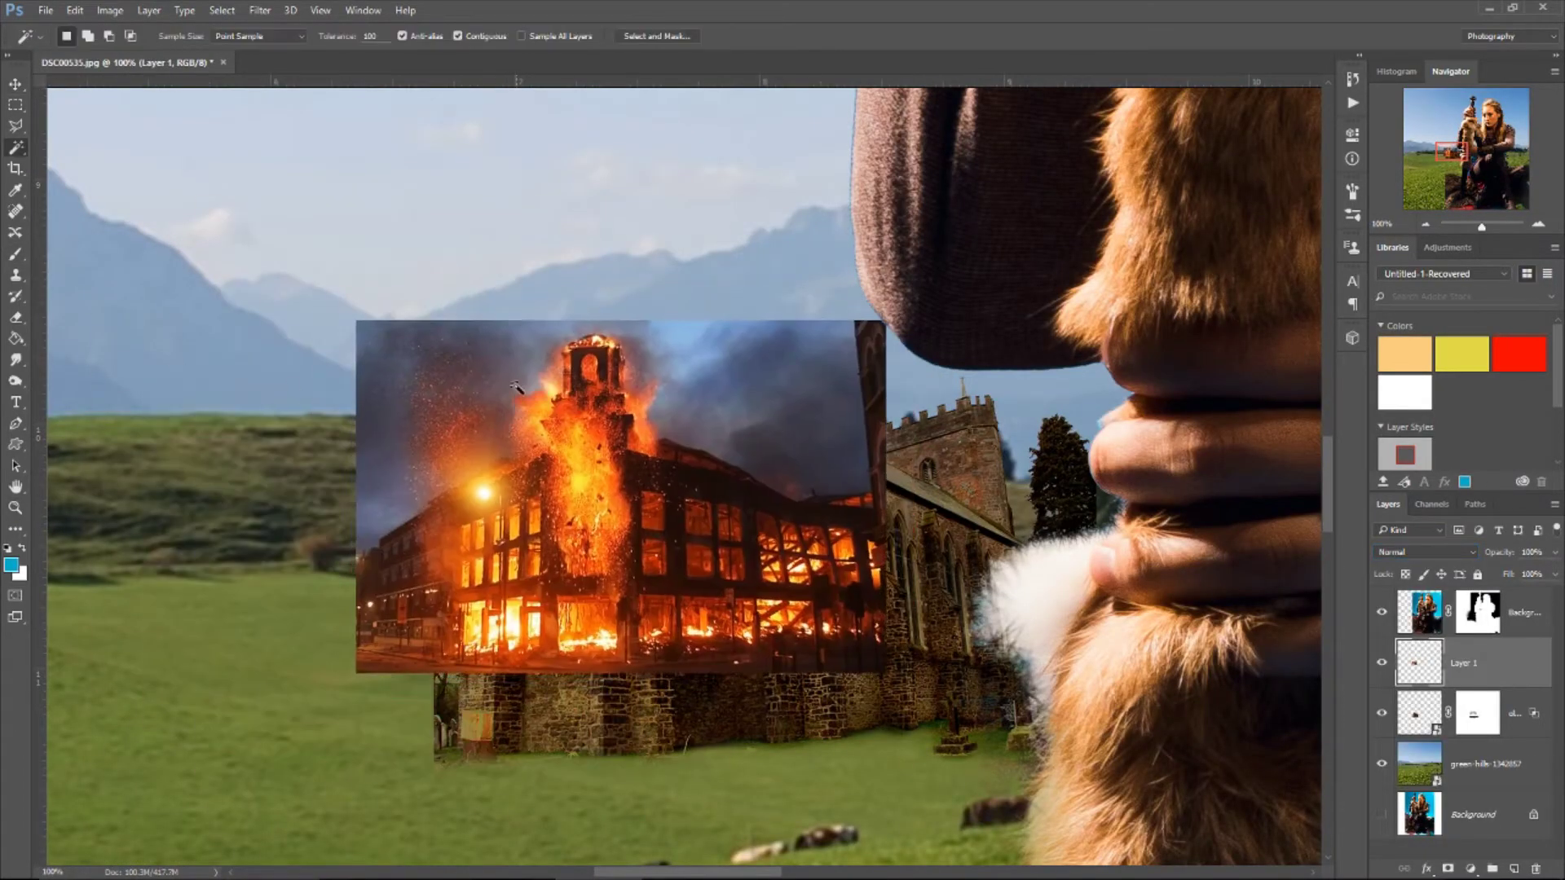
Step: Select the burning building's fire by colour, lasso it onto the gable, and tune its Blend If
{"action": "left_click", "coordinate": [1352, 79]}
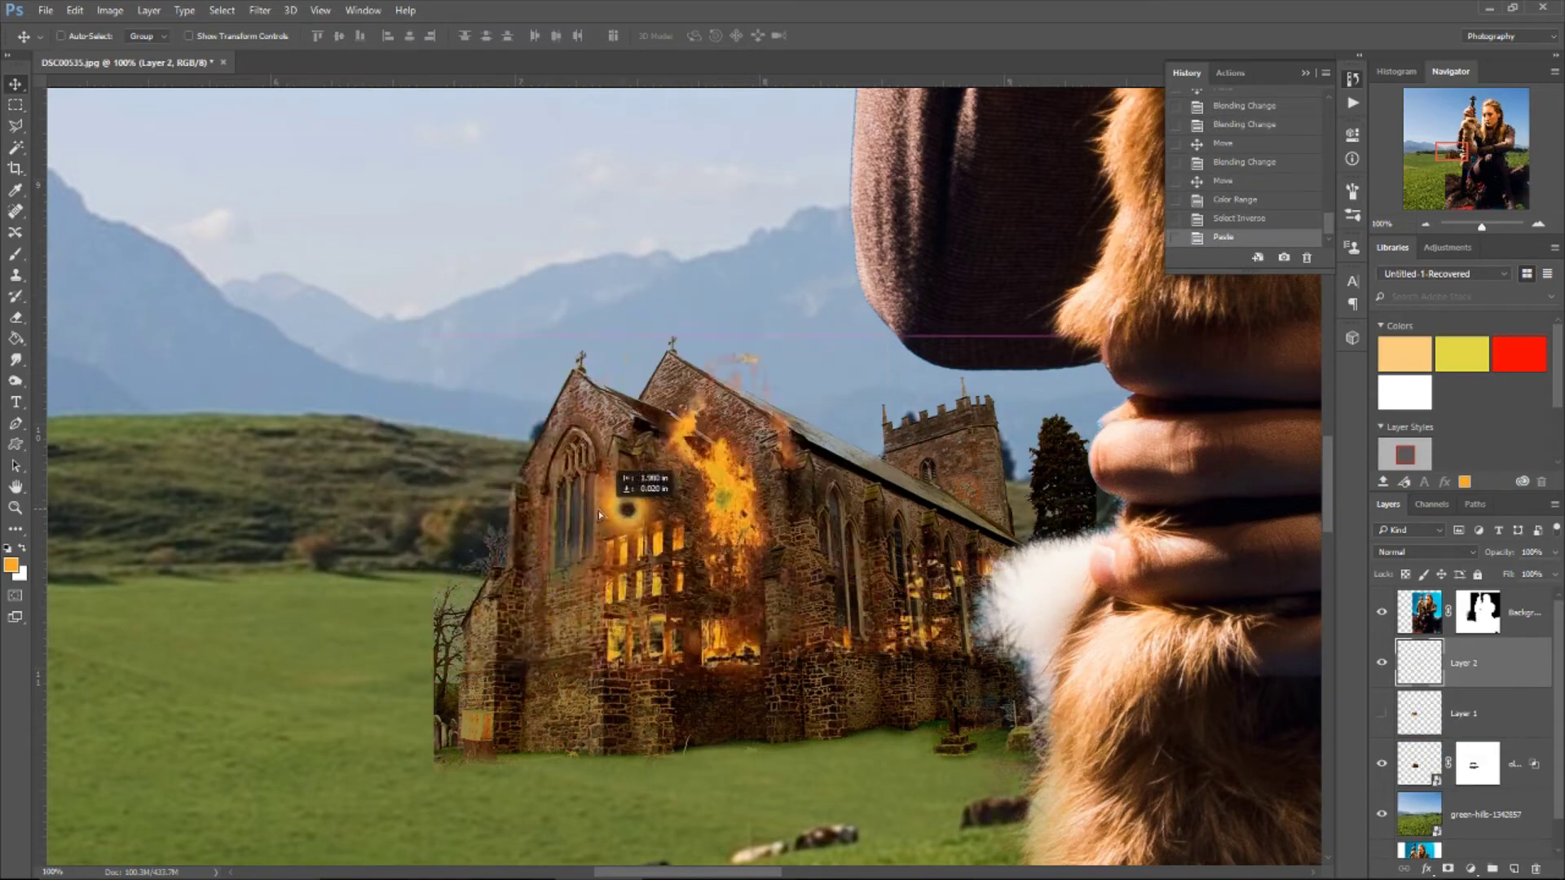
{"action": "key", "text": "l"}
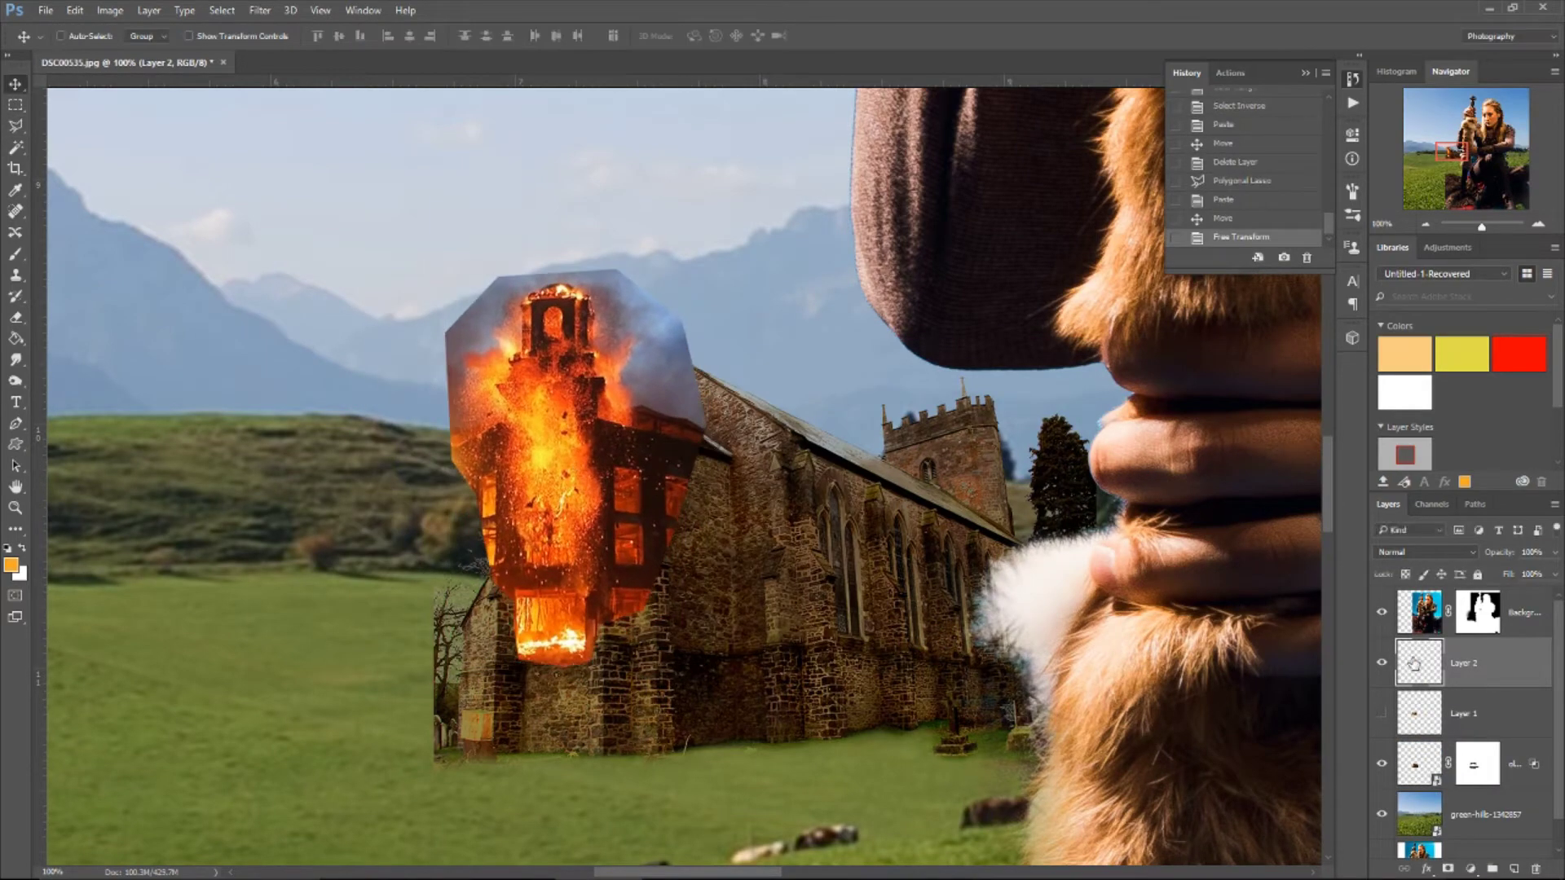
{"action": "double_click", "coordinate": [1500, 662]}
{"action": "left_click_drag", "start_coordinate": [1045, 415], "coordinate": [1029, 415]}
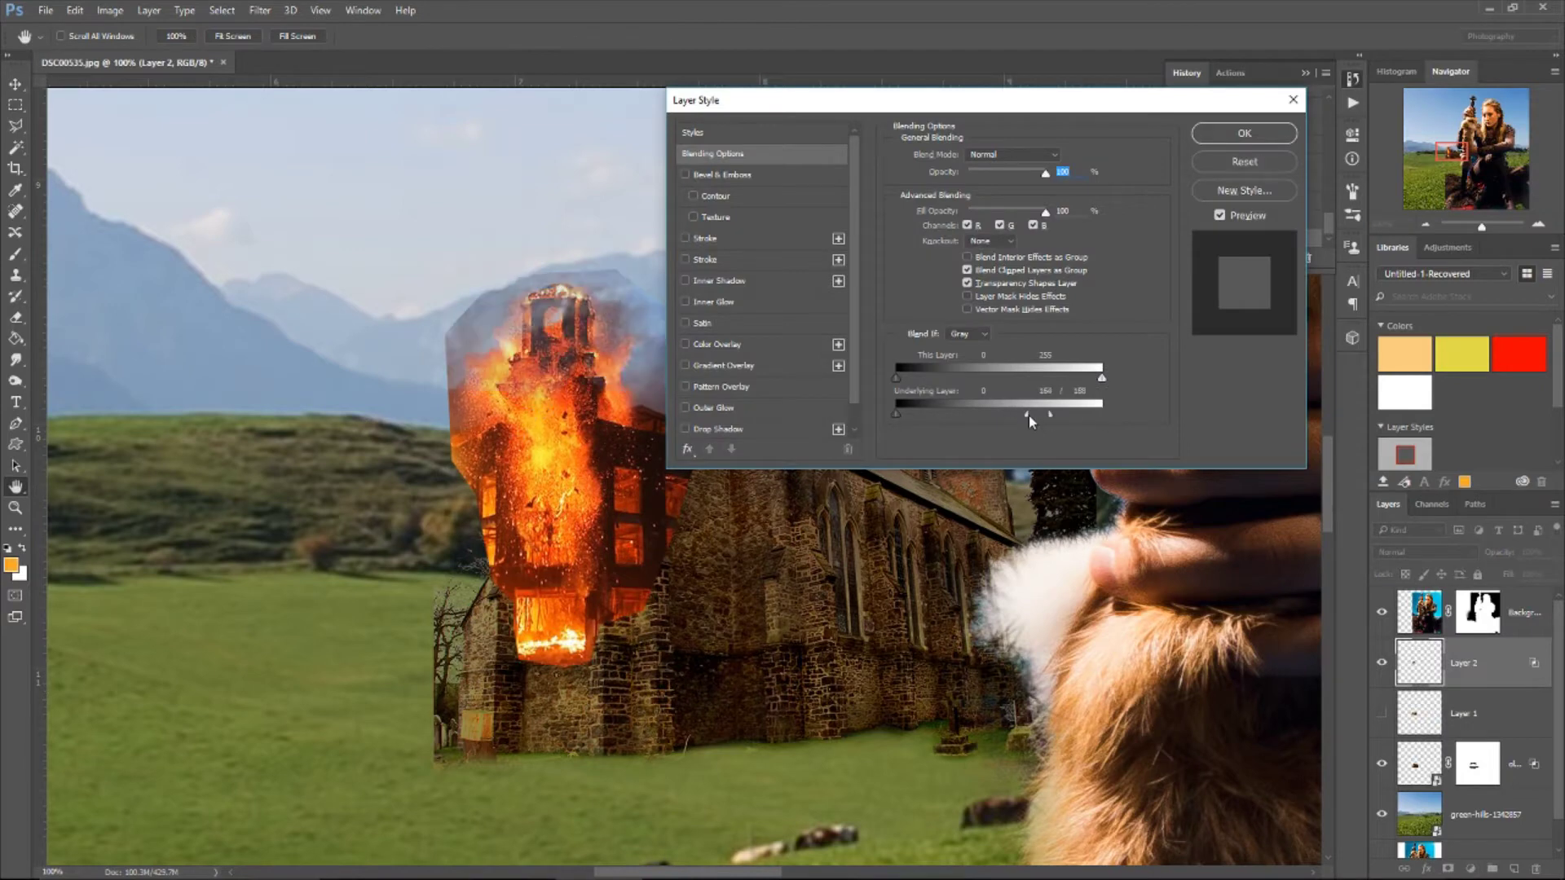
Step: Confirm the fire blending, add a mask, and paint out the fire's upper, right and lower edges
{"action": "left_click", "coordinate": [1244, 133]}
{"action": "left_click", "coordinate": [1447, 868]}
{"action": "key", "text": "b"}
{"action": "left_click_drag", "start_coordinate": [447, 308], "coordinate": [450, 329]}
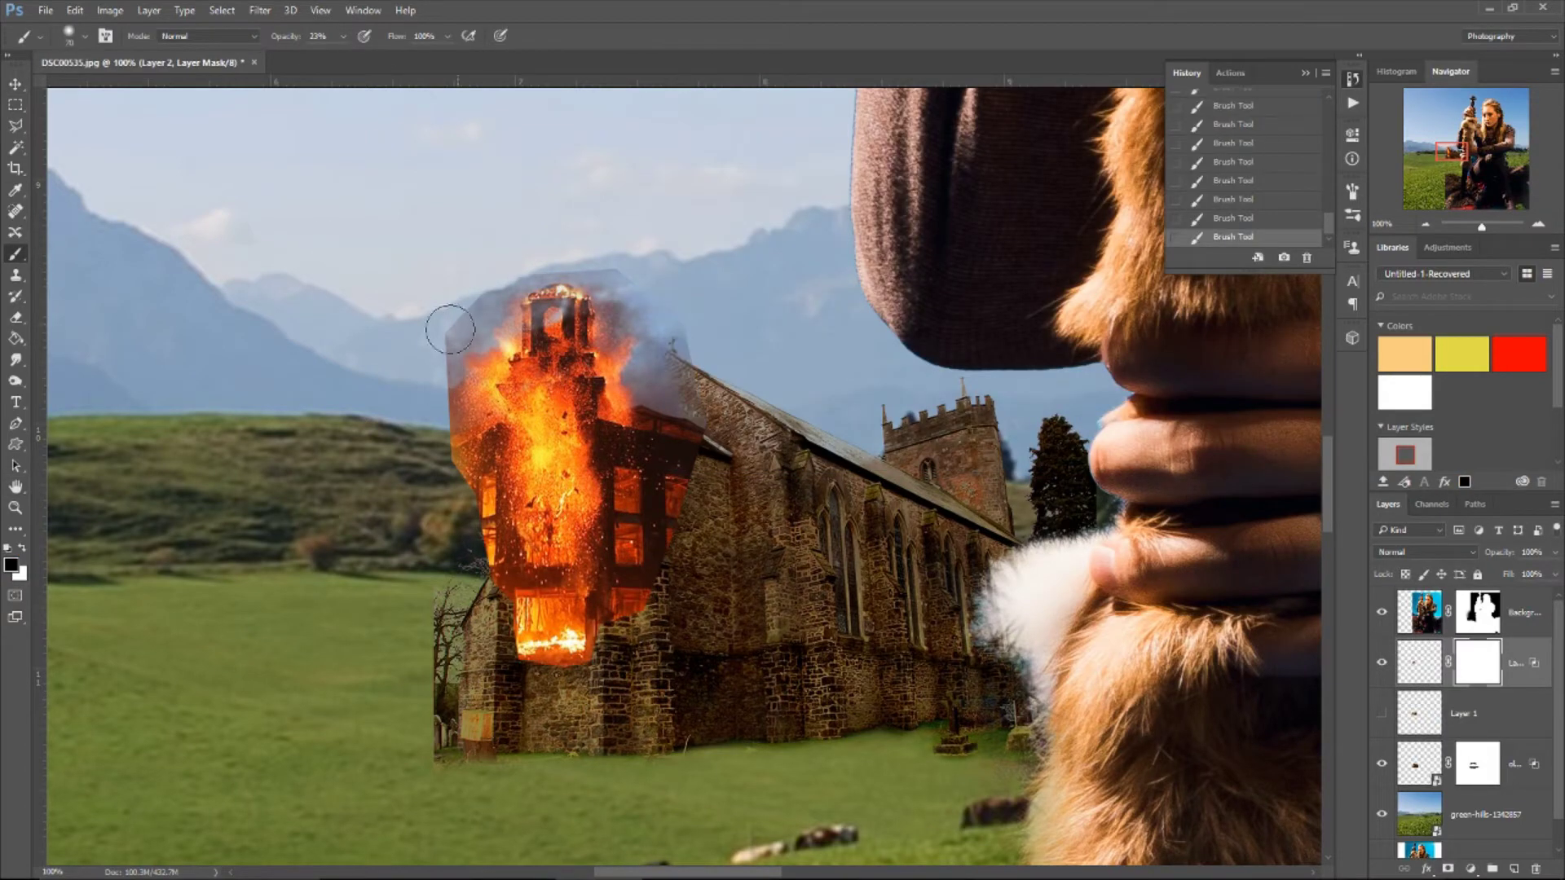
{"action": "left_click_drag", "start_coordinate": [670, 550], "coordinate": [699, 429]}
{"action": "mouse_move", "coordinate": [423, 345]}
{"action": "left_mouse_down"}
{"action": "mouse_move", "coordinate": [481, 635]}
{"action": "mouse_move", "coordinate": [655, 537]}
{"action": "left_mouse_up"}
Step: Skew the fire to match the church roof and fit the whole composite on screen
{"action": "key", "text": "ctrl+t"}
{"action": "right_click", "coordinate": [540, 428]}
{"action": "left_click", "coordinate": [603, 534]}
{"action": "key", "text": "Return"}
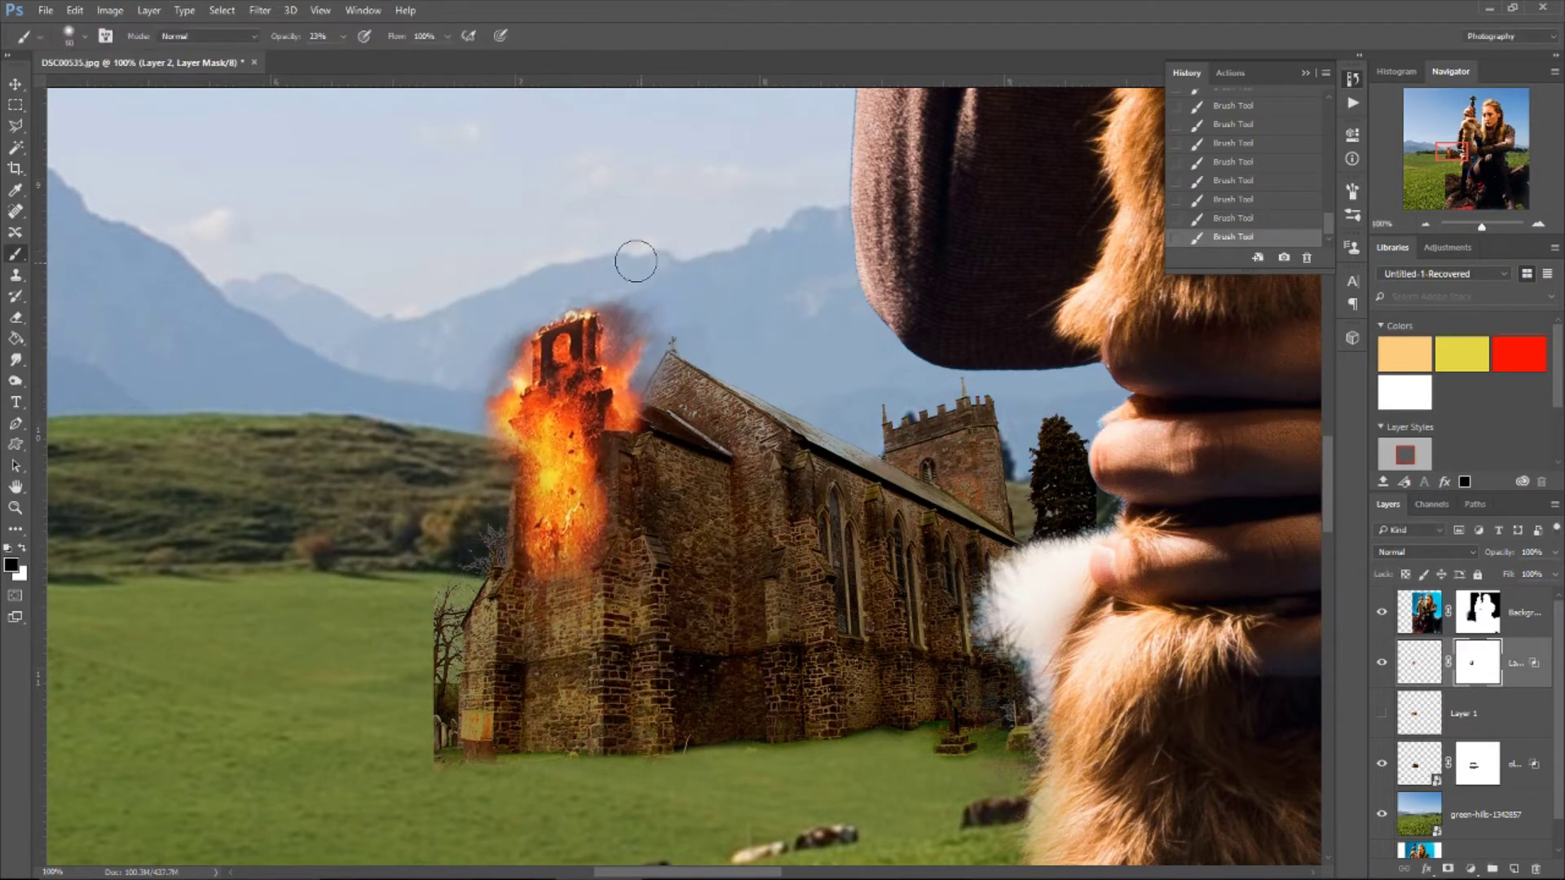
{"action": "key", "text": "z"}
{"action": "key", "text": "ctrl+0"}
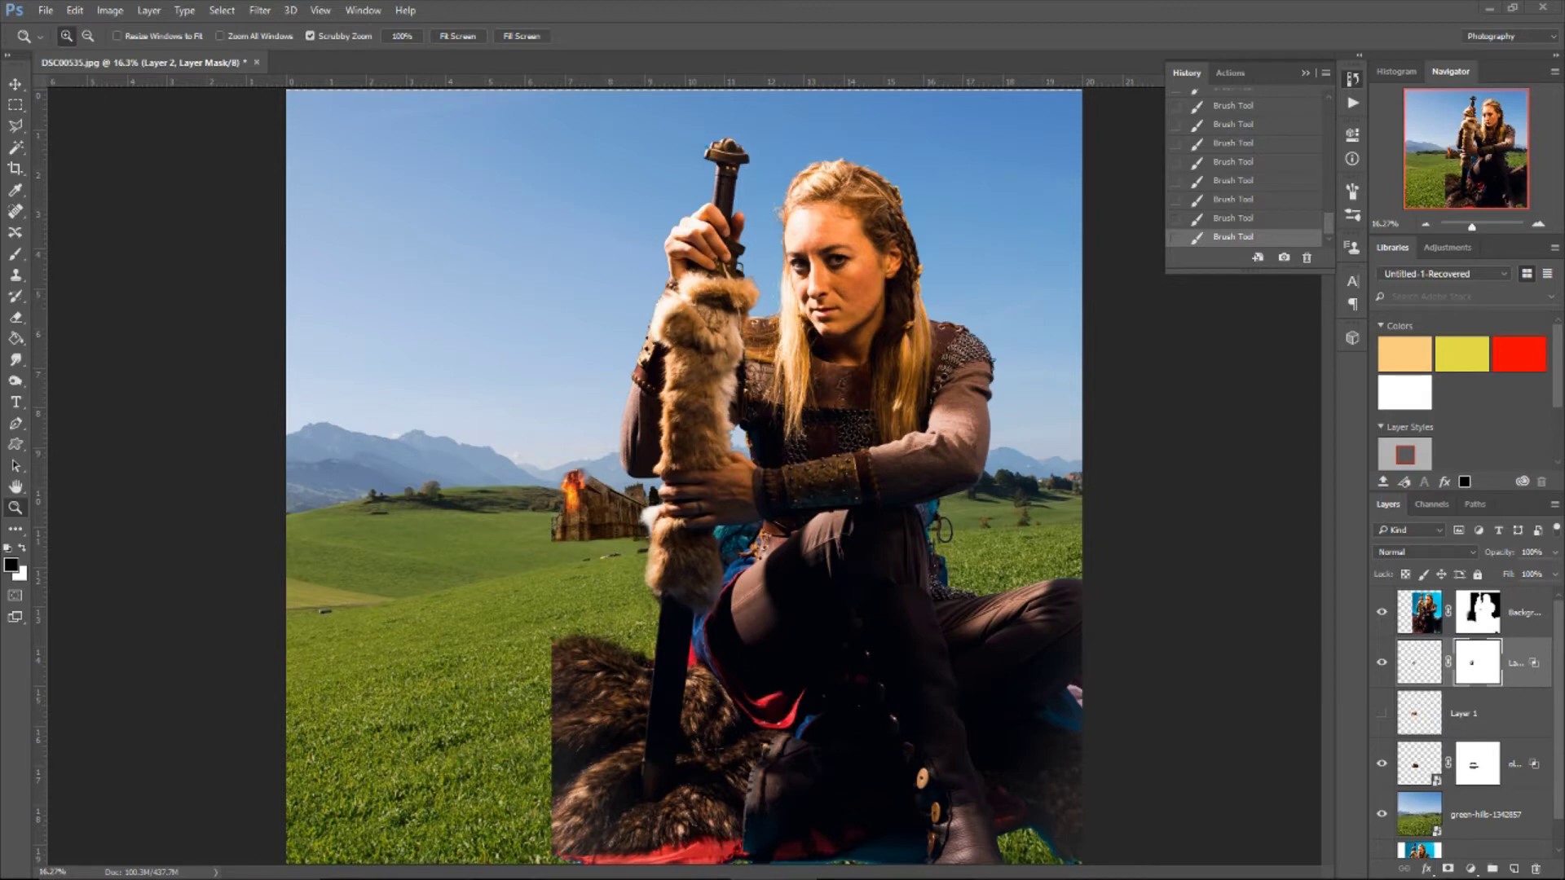
Step: Paste the smoke photo and outline the part to keep with the Polygonal Lasso
{"action": "key", "text": "ctrl+v"}
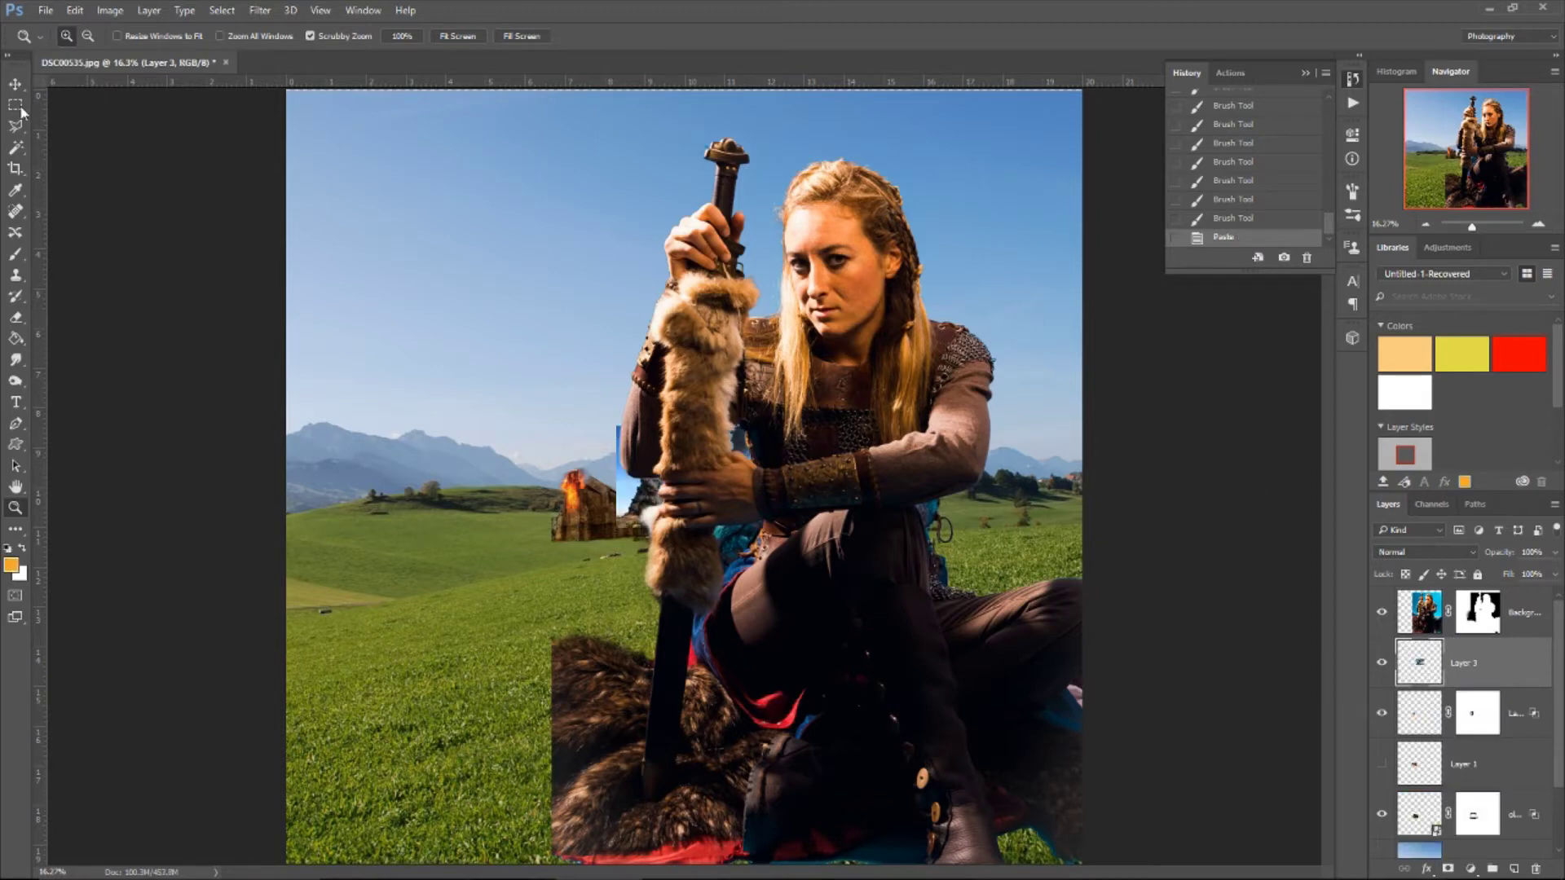
{"action": "key", "text": "l"}
{"action": "left_click", "coordinate": [676, 257]}
{"action": "left_click", "coordinate": [892, 292]}
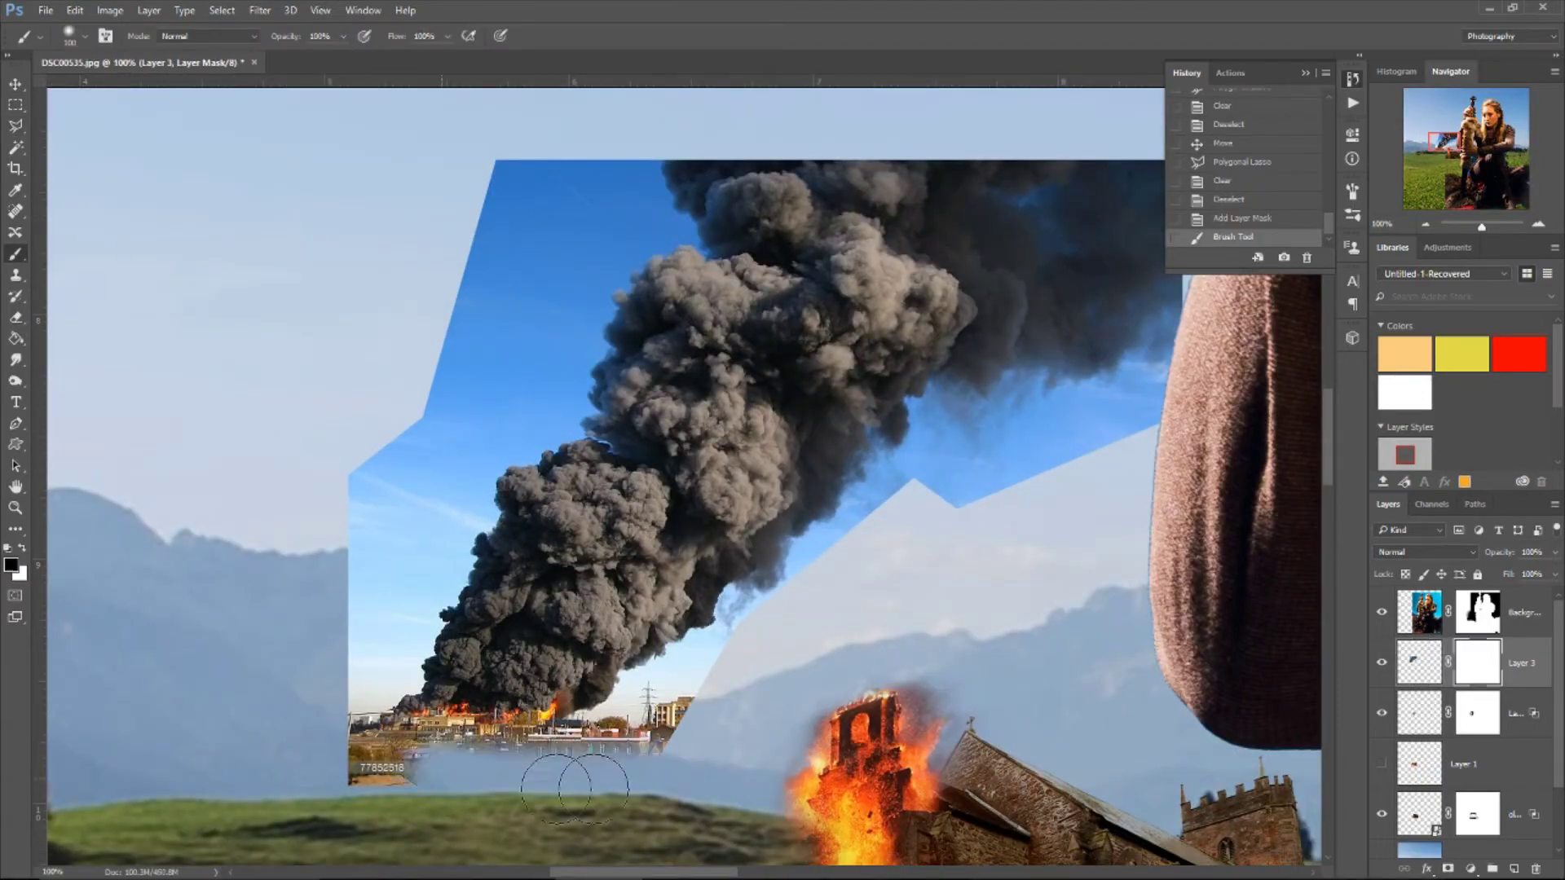
Step: Move and transform the smoke over the church, placing it behind the woman's layer
{"action": "key", "text": "v"}
{"action": "left_click_drag", "start_coordinate": [614, 473], "coordinate": [1039, 480]}
{"action": "key", "text": "ctrl+t"}
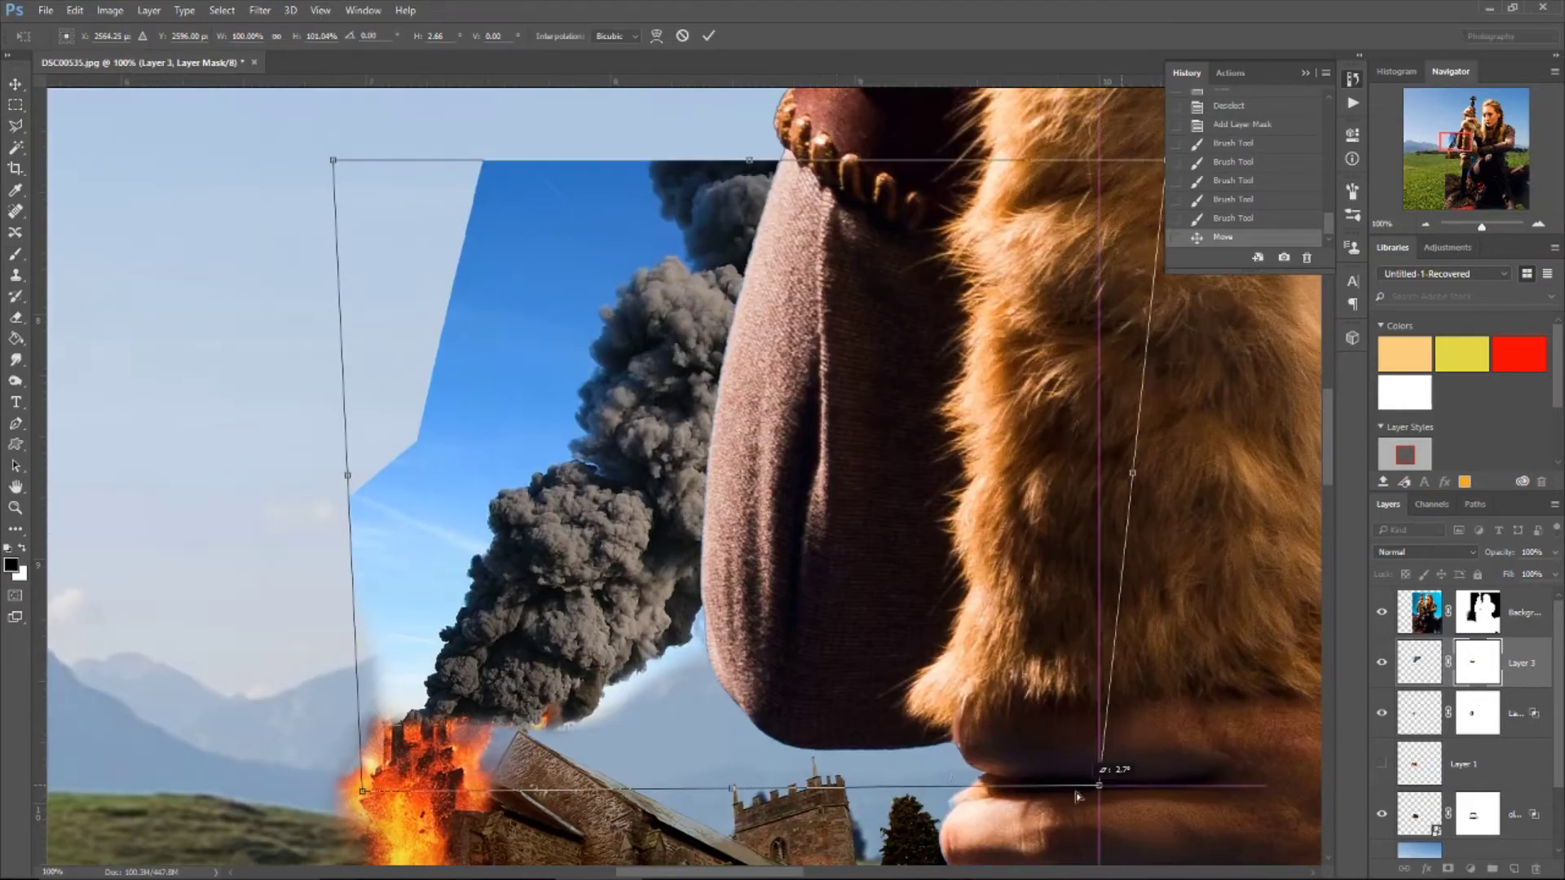
{"action": "key", "text": "Return"}
{"action": "key", "text": "ctrl+bracketleft"}
Step: Brush the smoke mask to fade the photo's hard sky edge into the backdrop
{"action": "key", "text": "b"}
{"action": "left_click_drag", "start_coordinate": [359, 457], "coordinate": [334, 587]}
{"action": "left_click_drag", "start_coordinate": [366, 489], "coordinate": [342, 620]}
{"action": "right_click", "coordinate": [230, 118]}
{"action": "key", "text": "Return"}
{"action": "left_click_drag", "start_coordinate": [489, 163], "coordinate": [367, 436]}
{"action": "left_click_drag", "start_coordinate": [408, 383], "coordinate": [383, 513]}
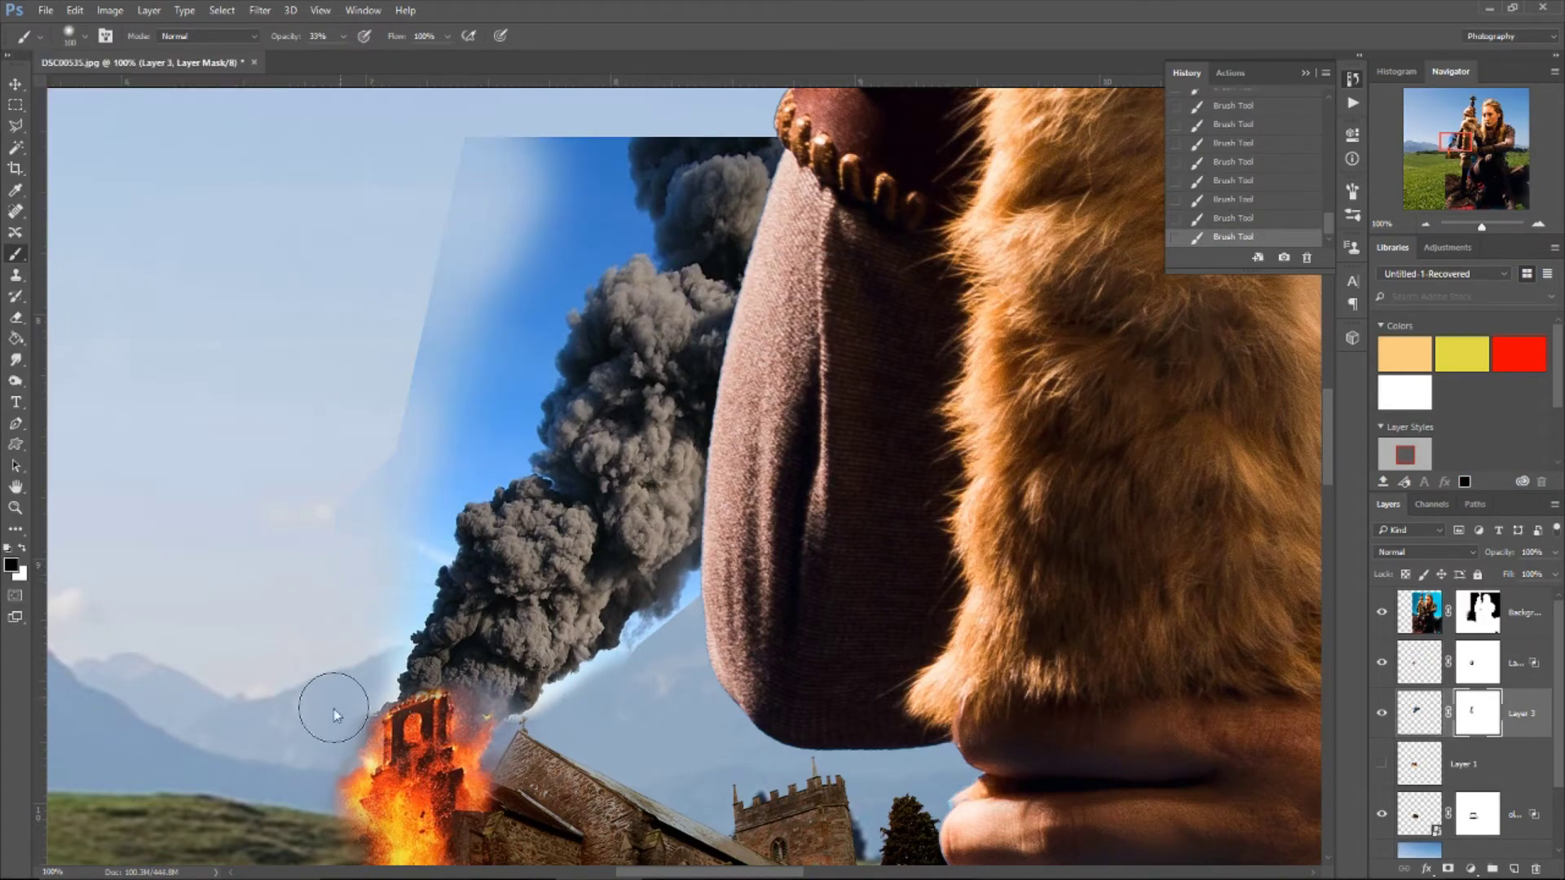
{"action": "scroll", "coordinate": [349, 681], "scroll_direction": "up", "scroll_amount": 2}
{"action": "mouse_move", "coordinate": [505, 326]}
{"action": "left_mouse_down"}
{"action": "mouse_move", "coordinate": [449, 513]}
{"action": "mouse_move", "coordinate": [570, 269]}
{"action": "mouse_move", "coordinate": [644, 347]}
{"action": "mouse_move", "coordinate": [440, 628]}
{"action": "left_mouse_up"}
Step: Pick a size 70 custom brush tip, then fit the whole image on screen
{"action": "left_click", "coordinate": [85, 36]}
{"action": "double_click", "coordinate": [122, 310]}
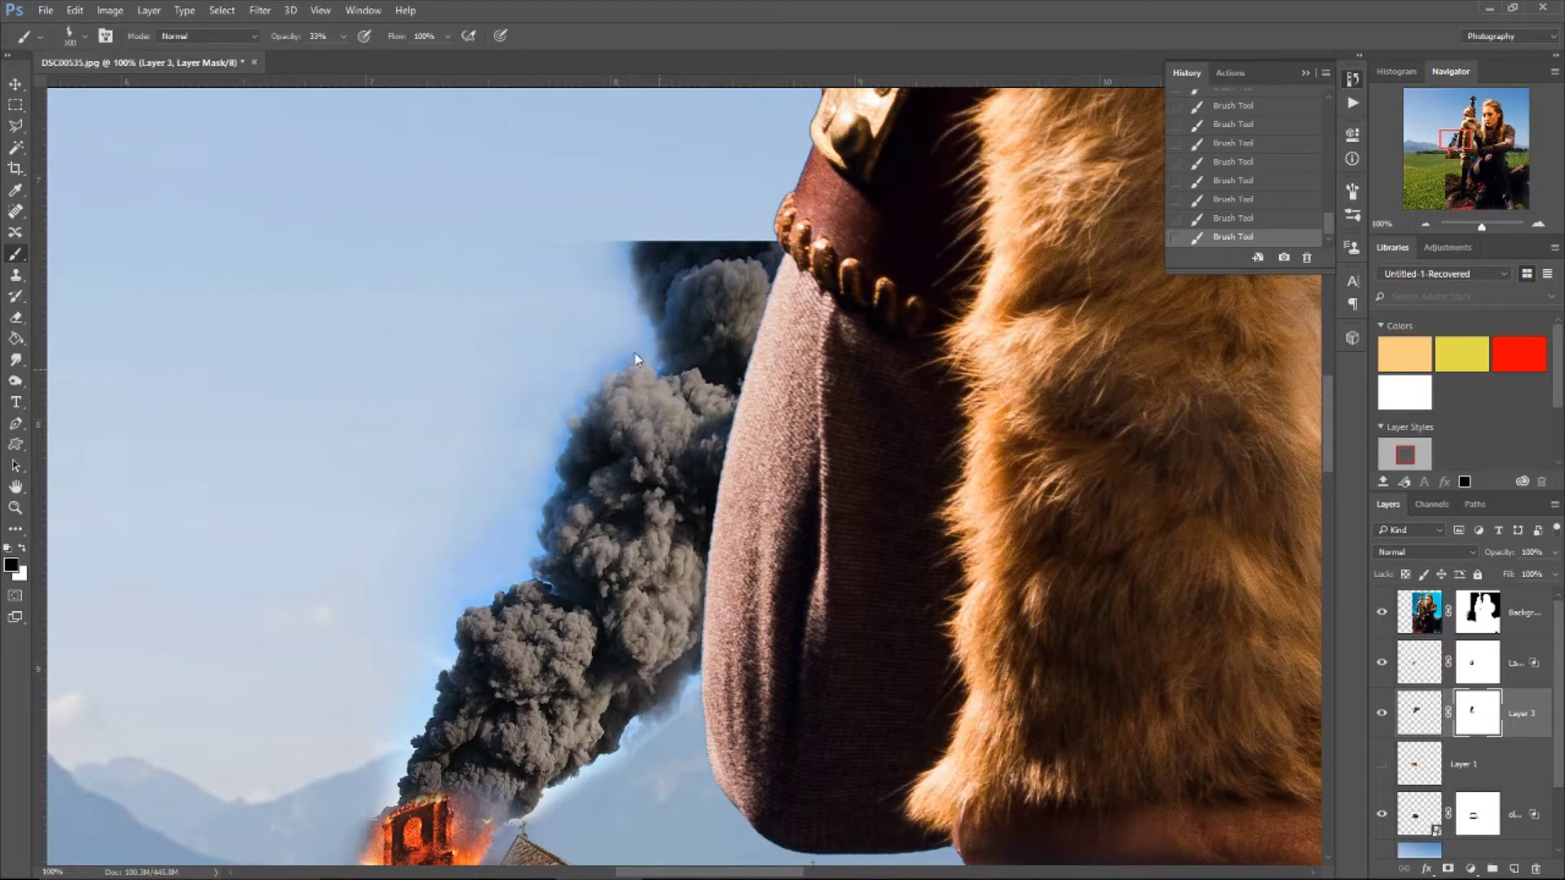
{"action": "scroll", "coordinate": [676, 712], "scroll_direction": "down", "scroll_amount": 5}
{"action": "scroll", "coordinate": [444, 473], "scroll_direction": "up", "scroll_amount": 6}
{"action": "left_click", "coordinate": [70, 36]}
{"action": "double_click", "coordinate": [122, 269]}
{"action": "key", "text": "z"}
{"action": "left_click", "coordinate": [457, 36]}
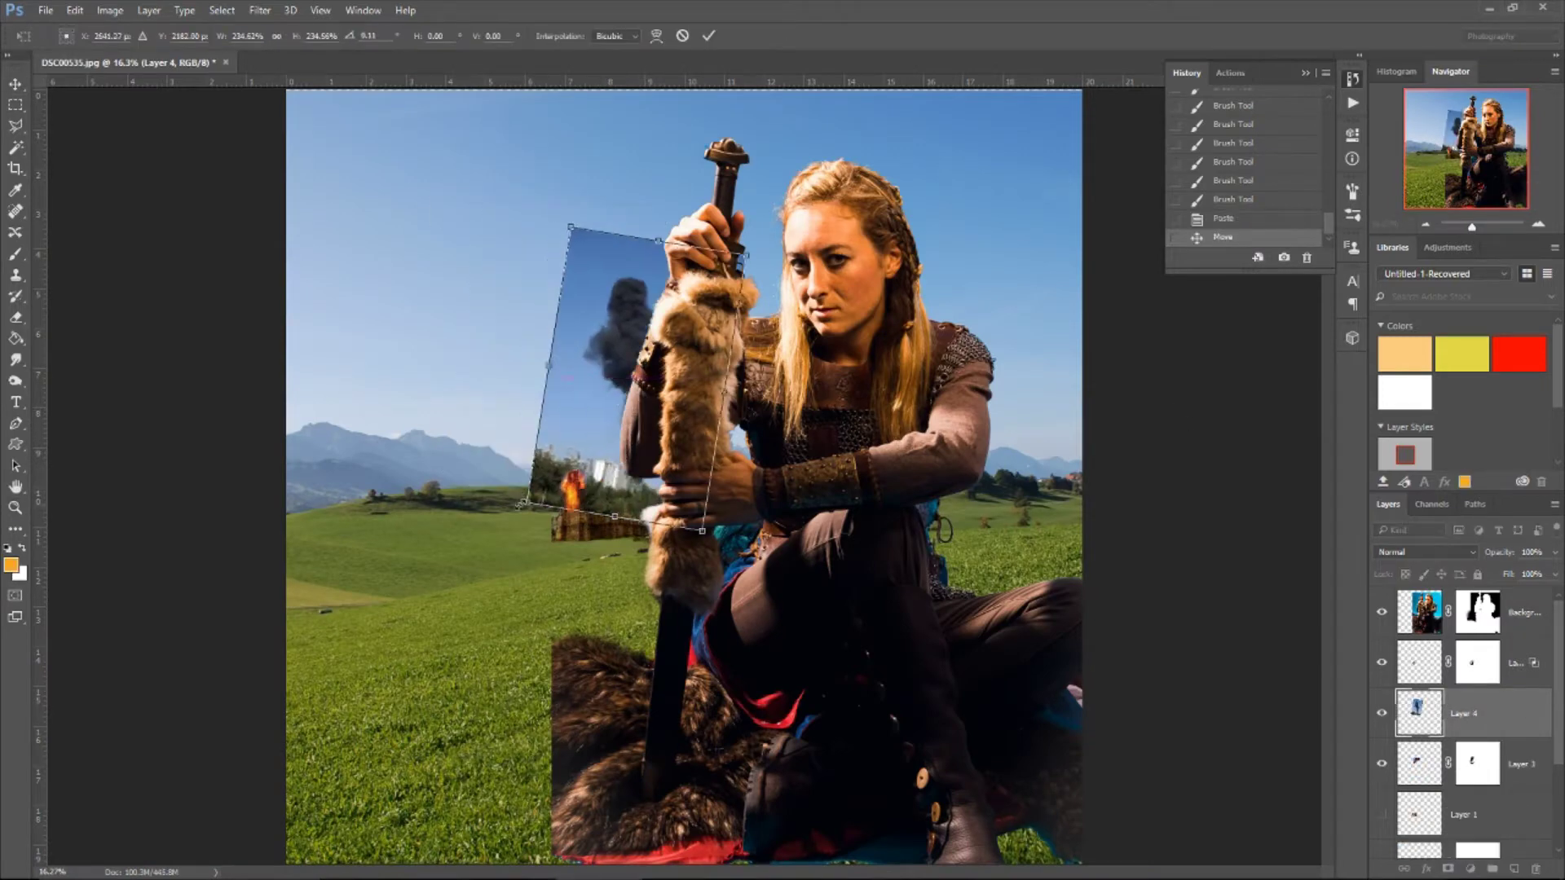
Step: Rotate and enlarge the second smoke photo, then reduce black and adjust yellow in its whites
{"action": "left_click_drag", "start_coordinate": [1059, 493], "coordinate": [1022, 595]}
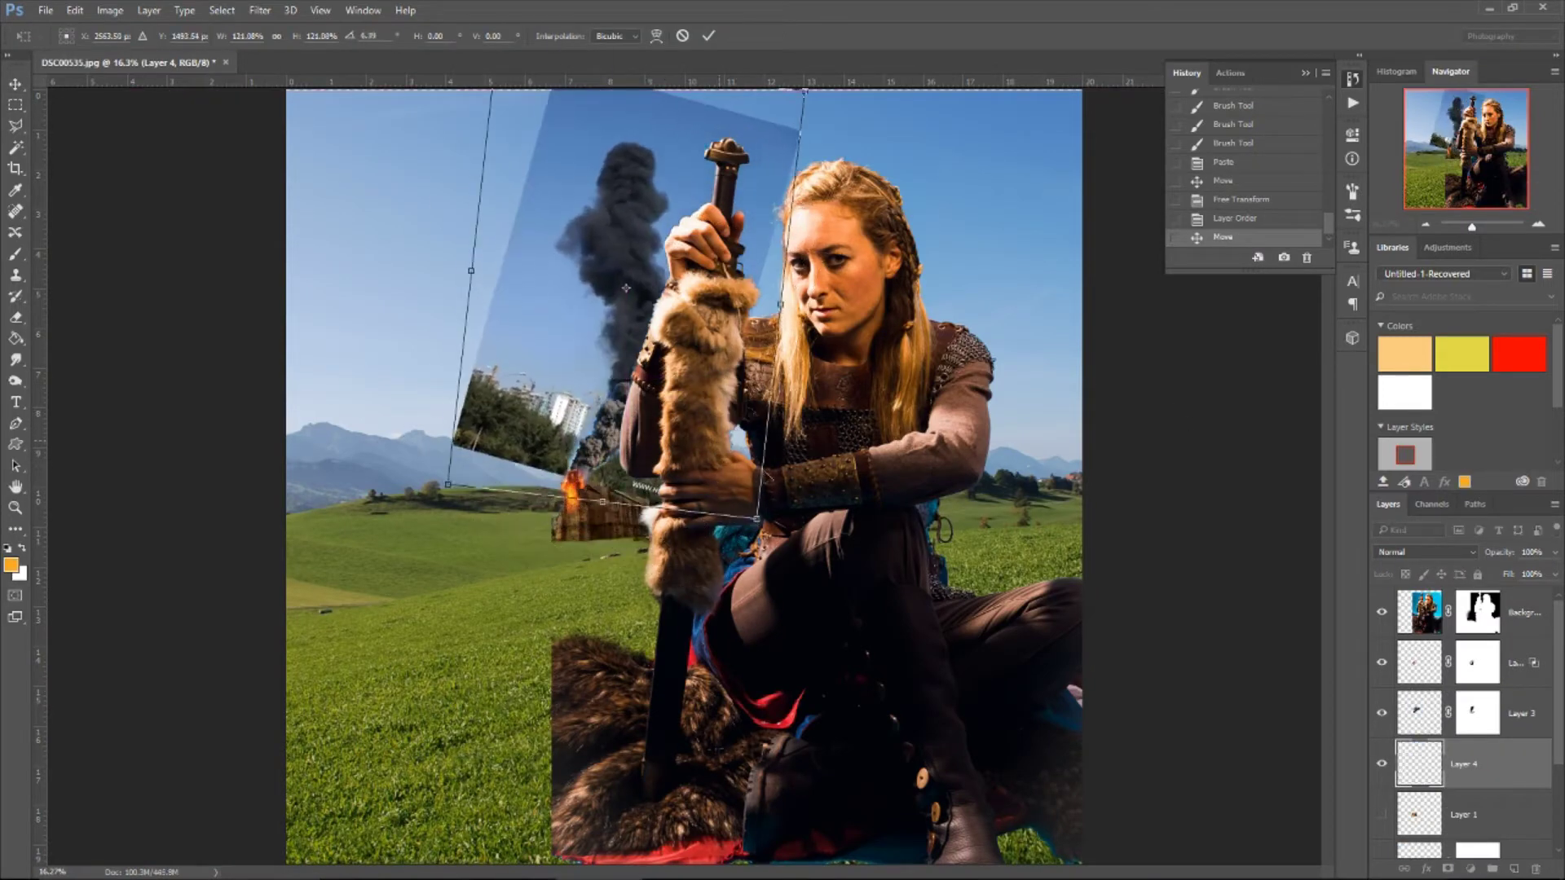
{"action": "key", "text": "Return"}
{"action": "left_click", "coordinate": [110, 10]}
{"action": "left_click", "coordinate": [348, 300]}
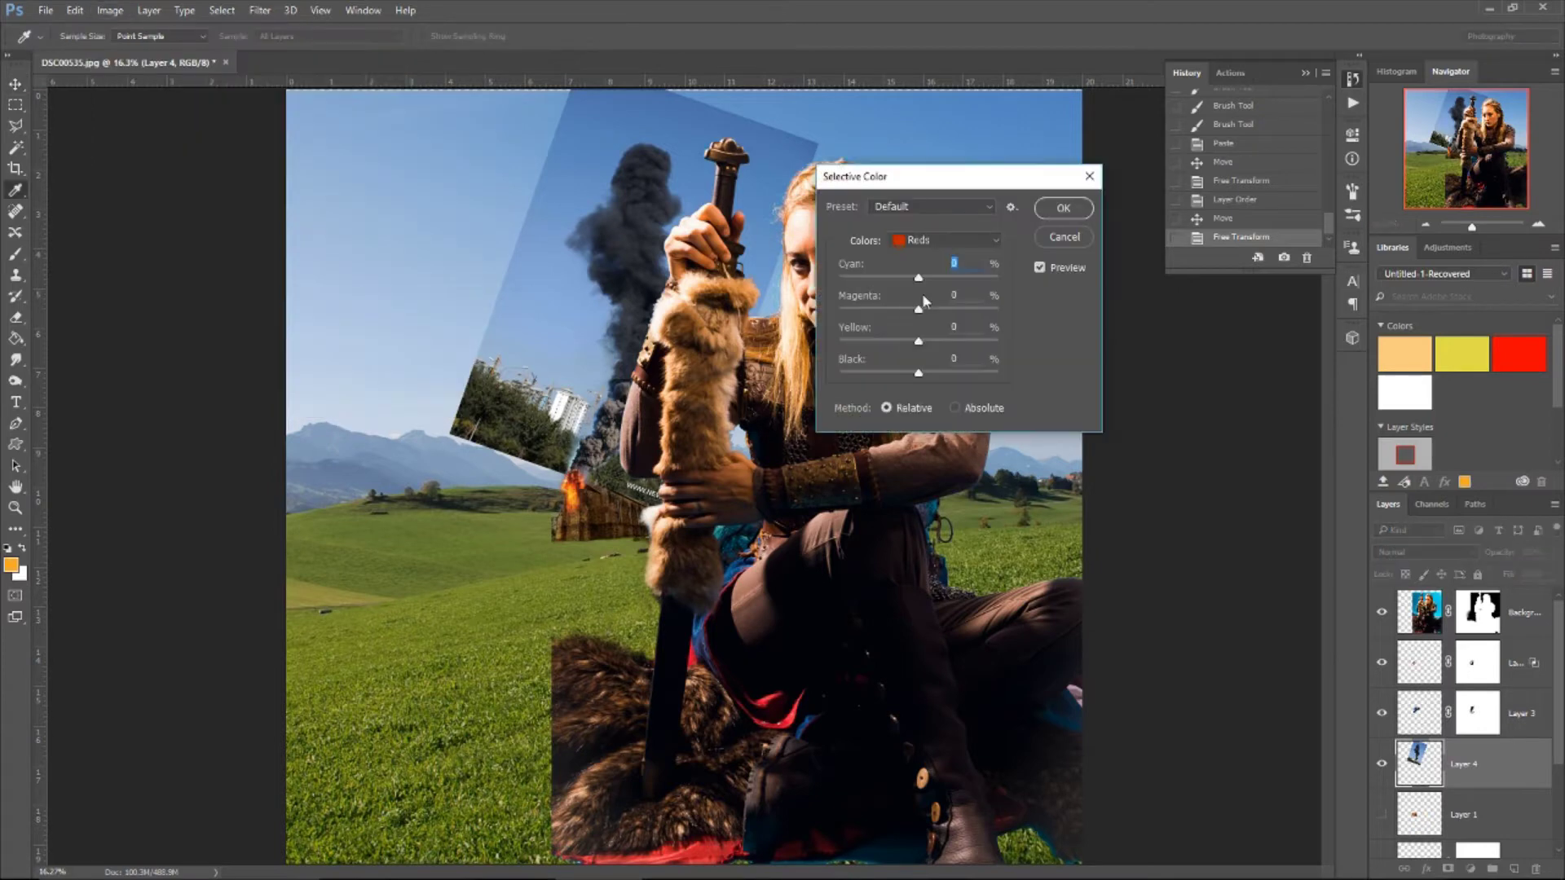
{"action": "left_click_drag", "start_coordinate": [914, 374], "coordinate": [899, 374]}
{"action": "left_click_drag", "start_coordinate": [918, 341], "coordinate": [924, 341]}
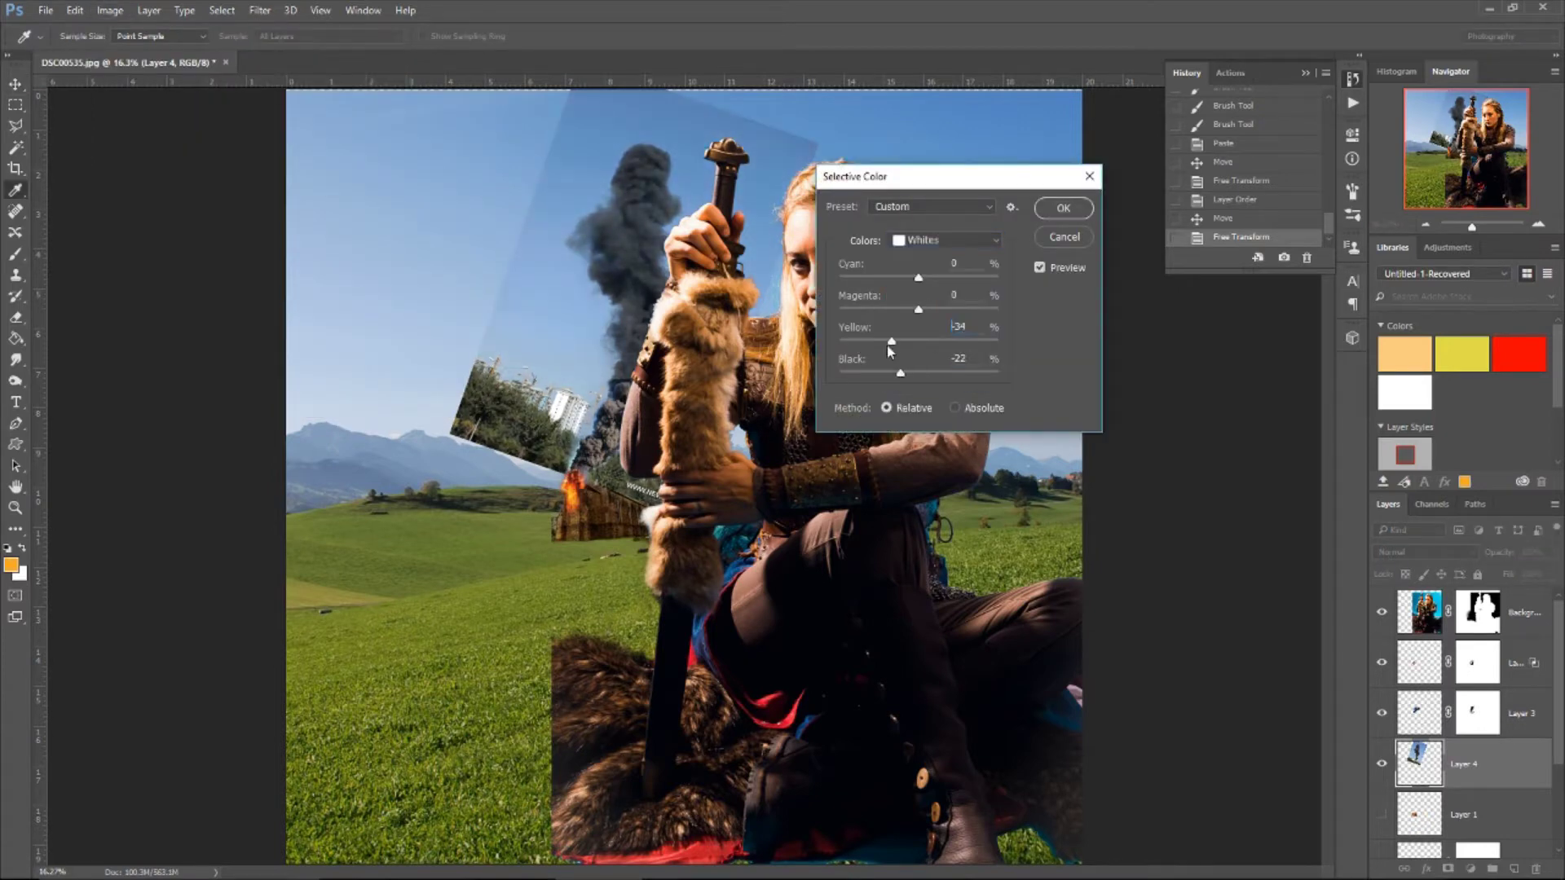
{"action": "key", "text": "Return"}
Step: Mask the second smoke photo, painting black to hide the city buildings and sky edge
{"action": "key", "text": "b"}
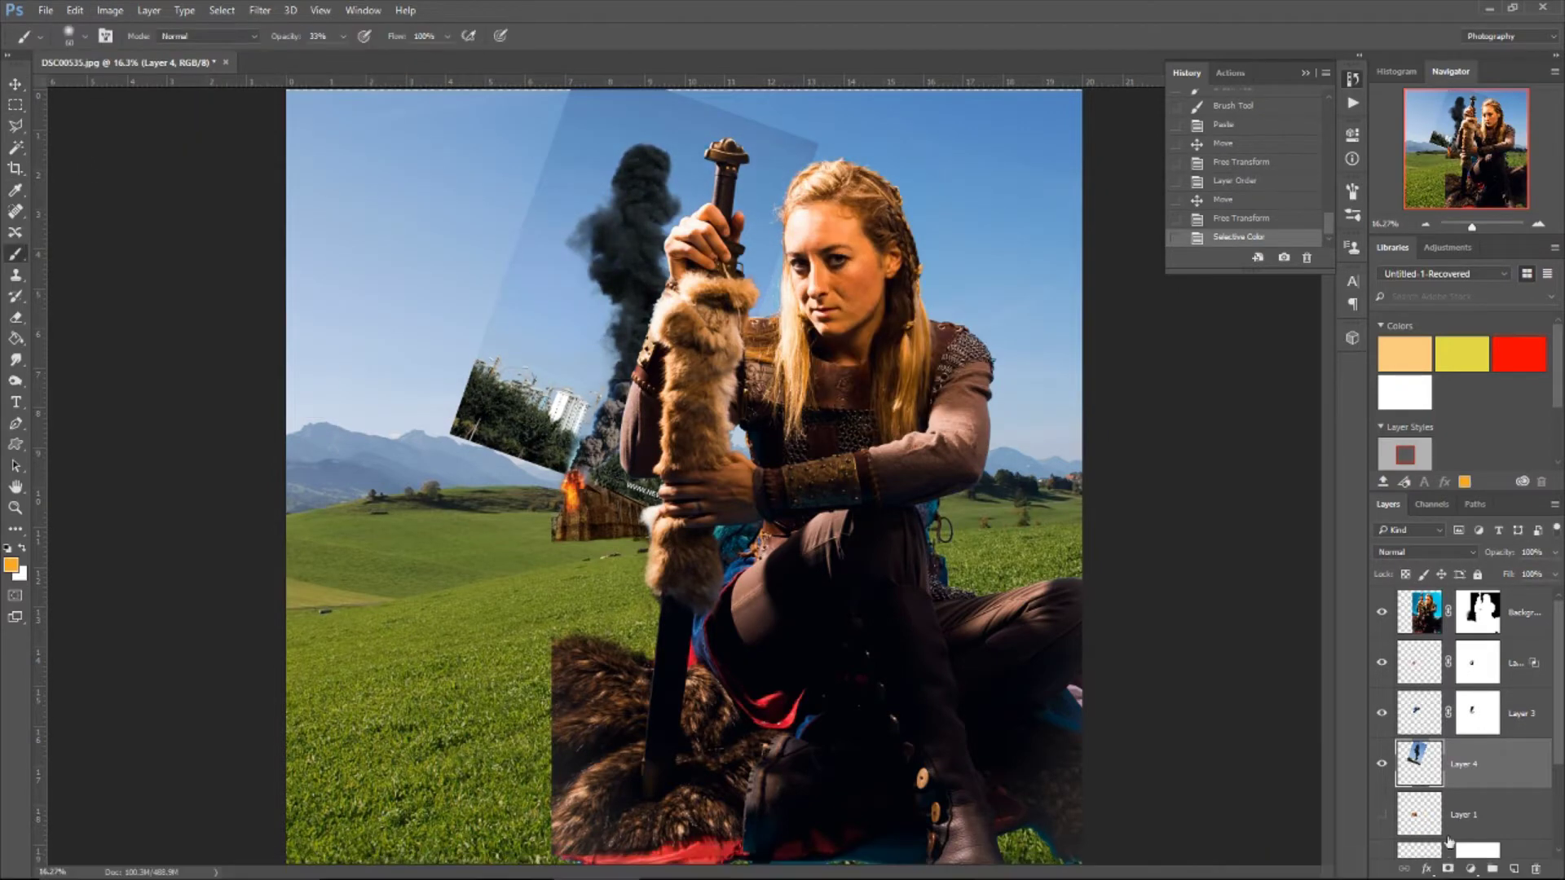
{"action": "left_click", "coordinate": [1448, 869]}
{"action": "key", "text": "d"}
{"action": "key", "text": "0"}
{"action": "left_click_drag", "start_coordinate": [489, 407], "coordinate": [571, 457]}
{"action": "left_click_drag", "start_coordinate": [530, 203], "coordinate": [775, 147]}
{"action": "left_click_drag", "start_coordinate": [757, 212], "coordinate": [484, 427]}
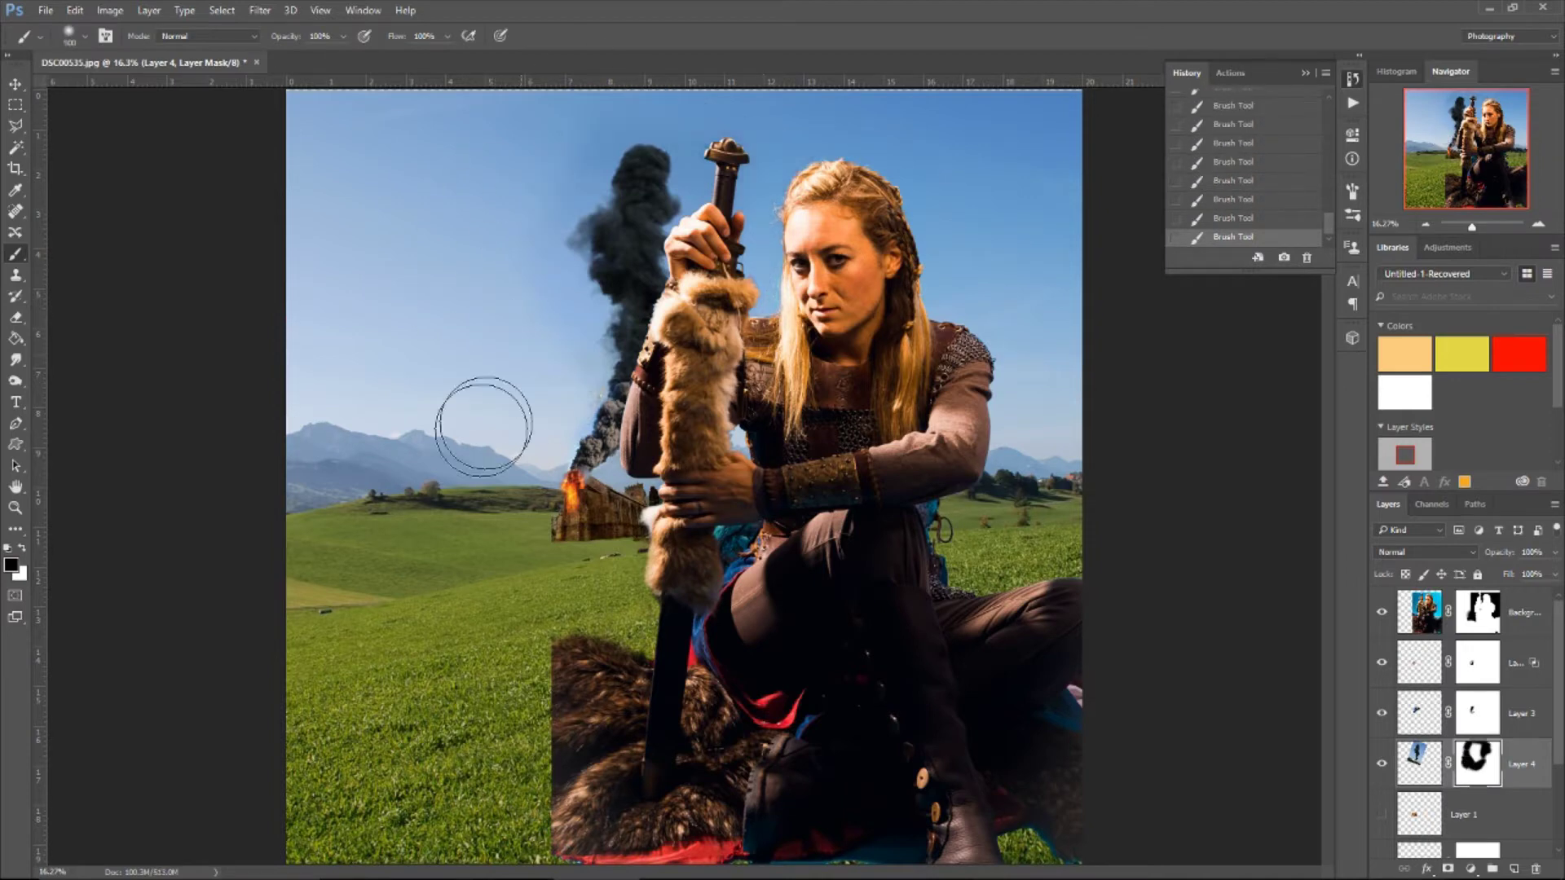
Step: Move the smoke up over the church, zoom in, and remove the layer merge from history
{"action": "left_click_drag", "start_coordinate": [628, 603], "coordinate": [627, 318]}
{"action": "key", "text": "Return"}
{"action": "key", "text": "b"}
{"action": "key", "text": "ctrl+plus"}
{"action": "key", "text": "ctrl+plus"}
{"action": "key", "text": "ctrl+plus"}
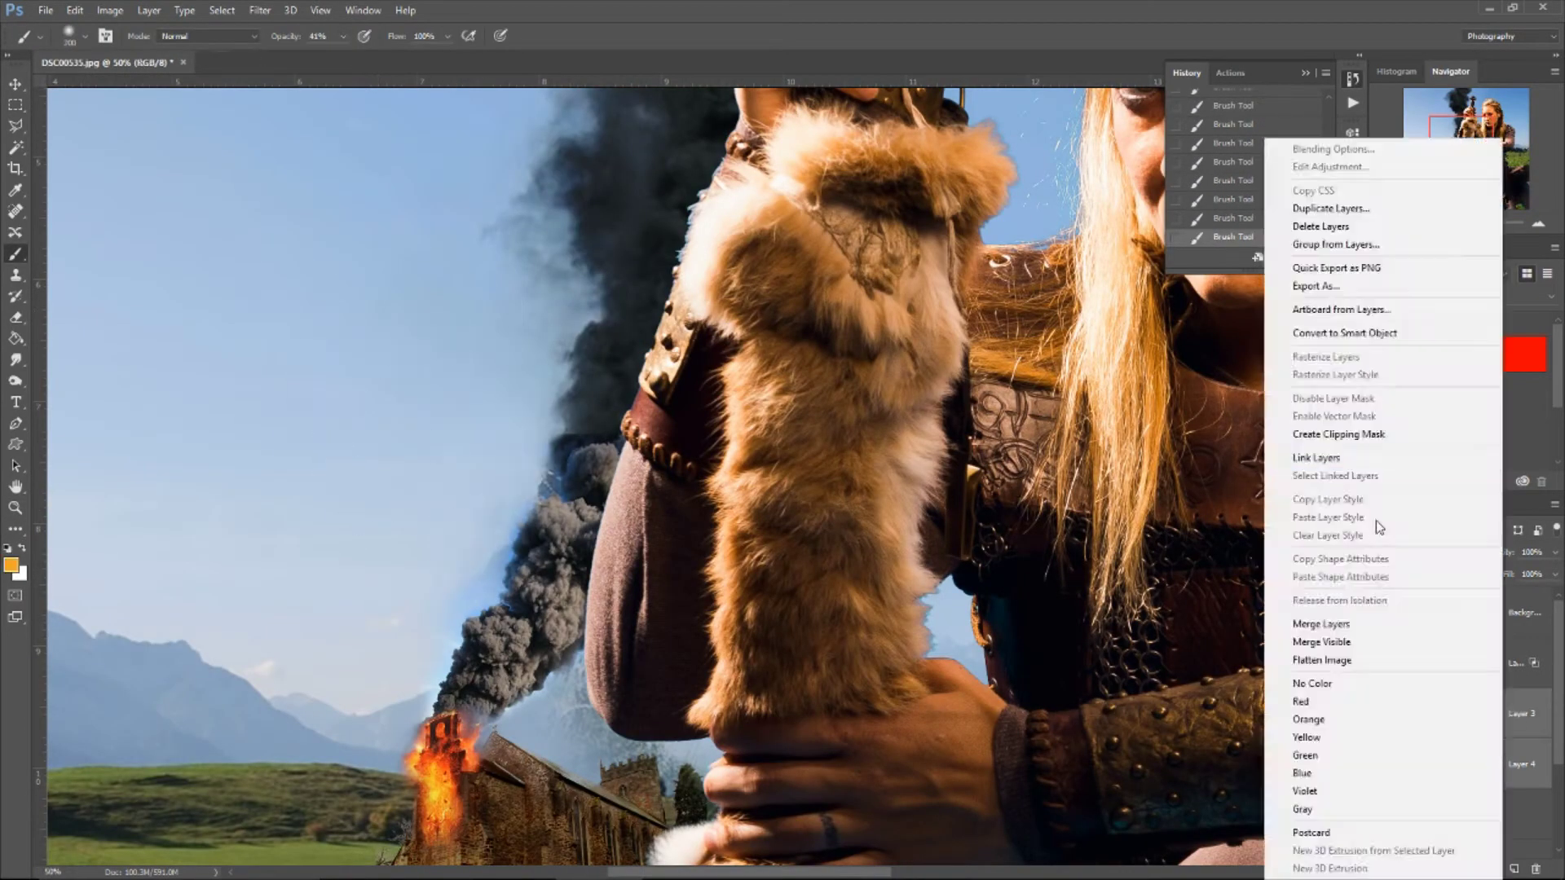
{"action": "left_click", "coordinate": [712, 338]}
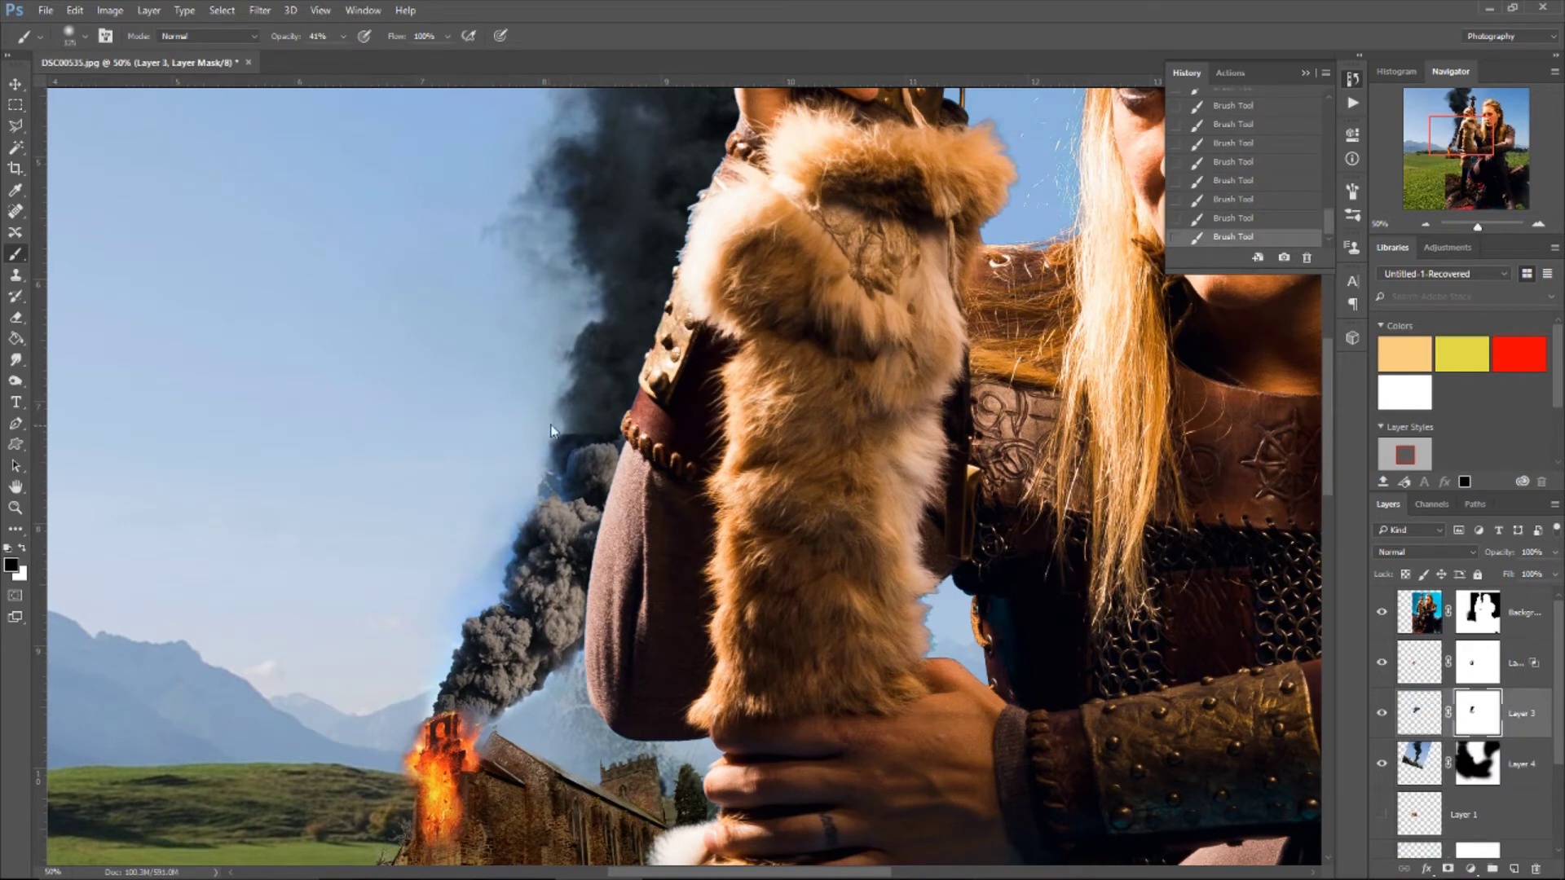
Step: Recolor the first smoke with Selective Color, adjusting its whites, cyans and blacks
{"action": "left_click", "coordinate": [1418, 713]}
{"action": "left_click", "coordinate": [109, 10]}
{"action": "left_click", "coordinate": [326, 329]}
{"action": "left_click_drag", "start_coordinate": [919, 372], "coordinate": [913, 373]}
{"action": "left_click_drag", "start_coordinate": [919, 341], "coordinate": [895, 372]}
{"action": "left_click", "coordinate": [946, 239]}
{"action": "left_click", "coordinate": [929, 308]}
{"action": "left_click_drag", "start_coordinate": [918, 341], "coordinate": [904, 342]}
{"action": "left_click", "coordinate": [946, 239]}
{"action": "left_click", "coordinate": [925, 377]}
{"action": "left_click_drag", "start_coordinate": [919, 373], "coordinate": [926, 375]}
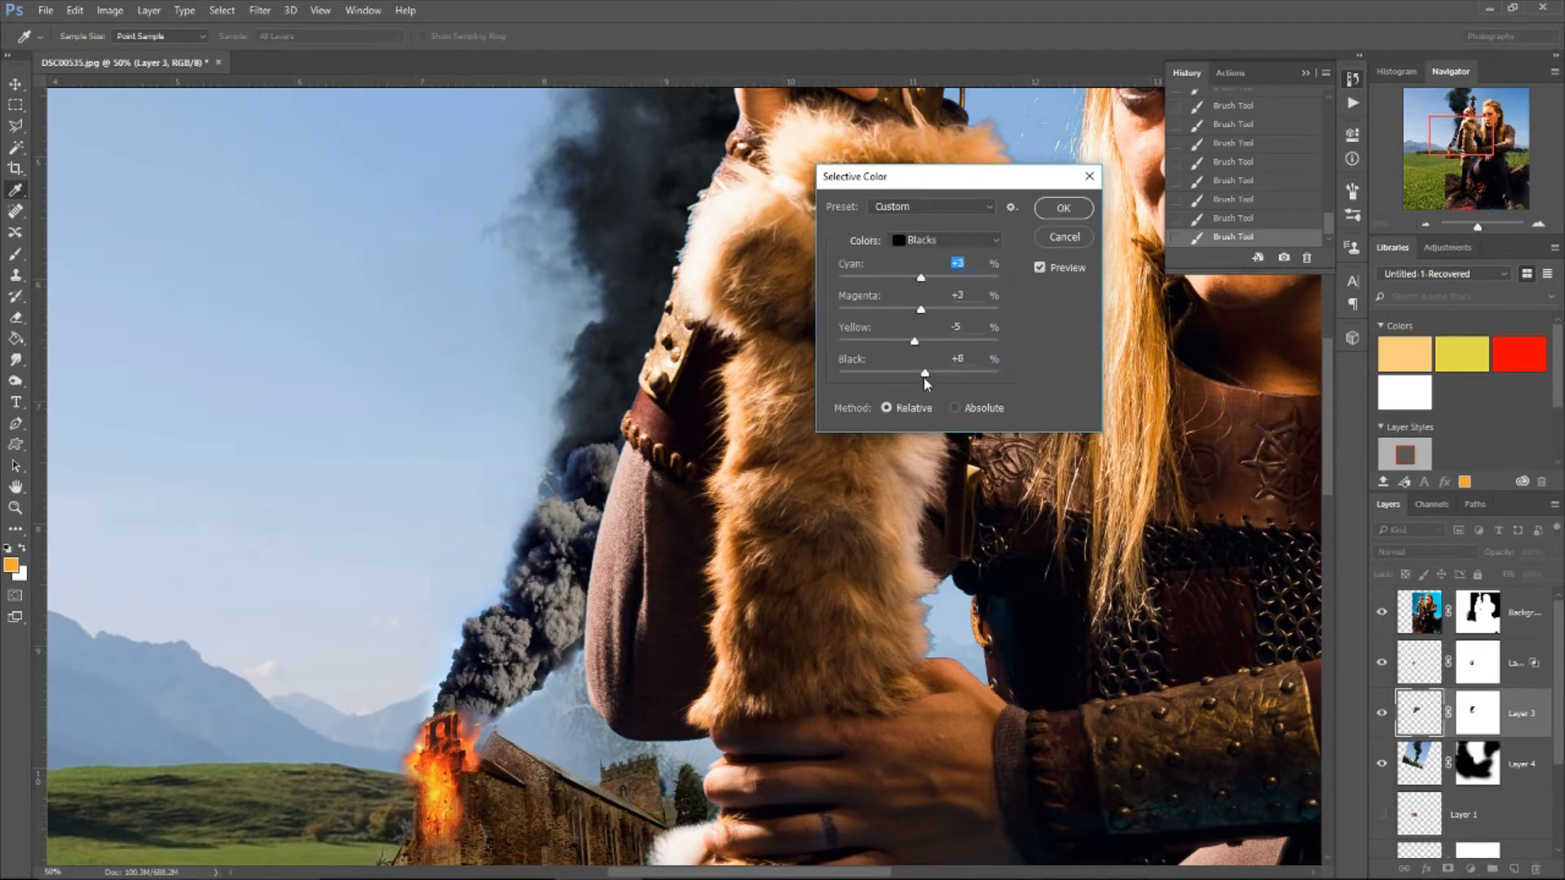
{"action": "left_click", "coordinate": [1063, 207]}
Step: Try a 6 px Field Blur with bokeh on the smoke, cancel it, and fit the image
{"action": "key", "text": "b"}
{"action": "left_click", "coordinate": [1476, 763]}
{"action": "left_click", "coordinate": [1419, 713]}
{"action": "left_click", "coordinate": [259, 10]}
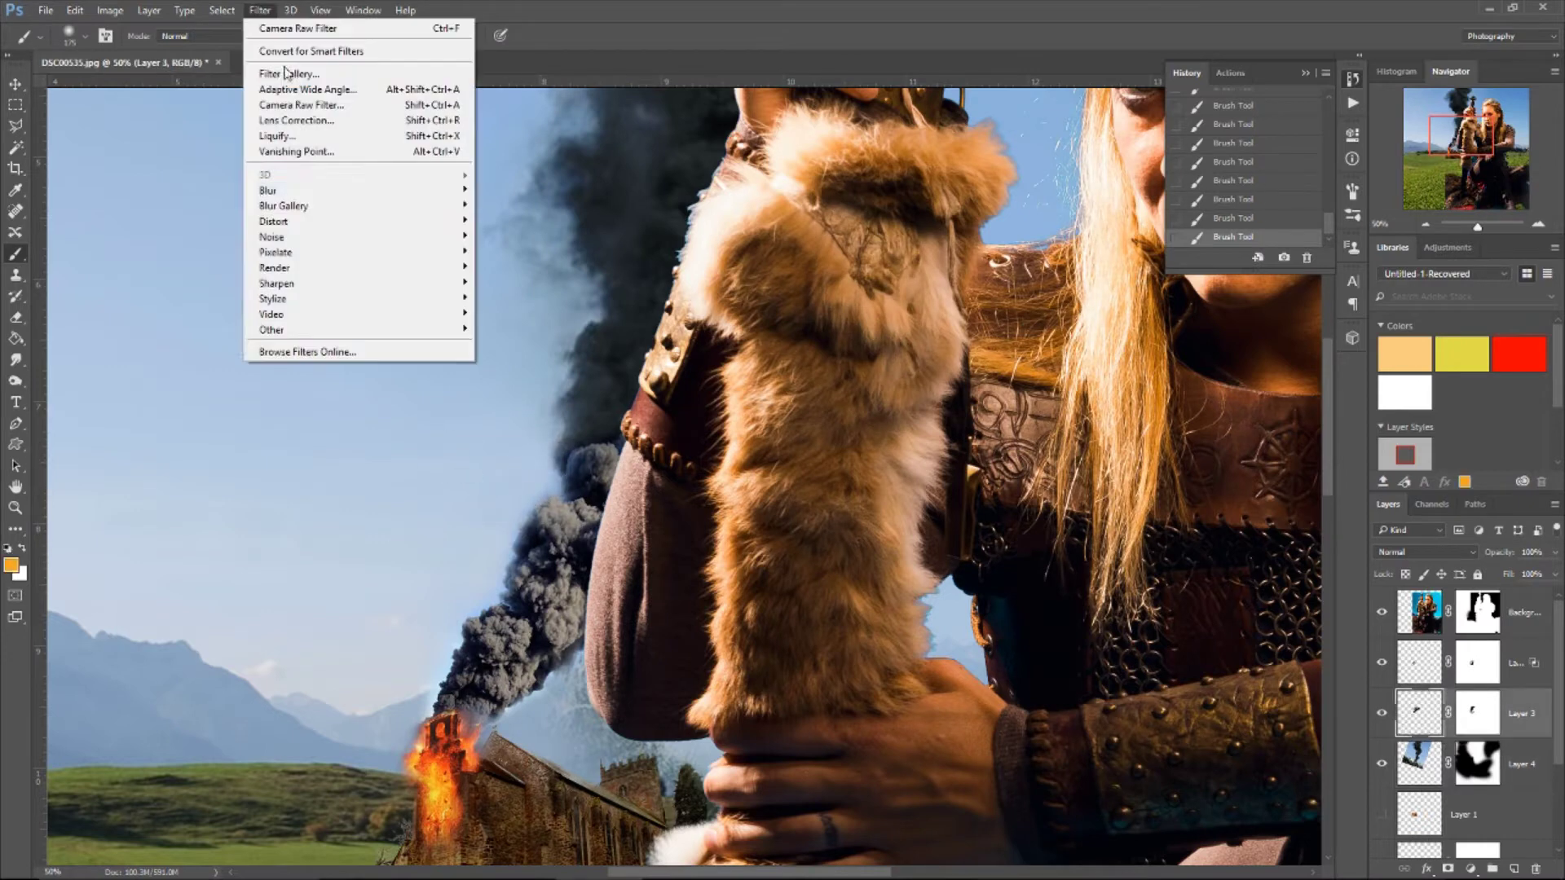
{"action": "left_click", "coordinate": [522, 225]}
{"action": "left_click_drag", "start_coordinate": [1450, 126], "coordinate": [1433, 128]}
{"action": "left_click_drag", "start_coordinate": [1401, 392], "coordinate": [1475, 392]}
{"action": "left_click_drag", "start_coordinate": [1401, 432], "coordinate": [1458, 432]}
{"action": "left_click_drag", "start_coordinate": [1512, 479], "coordinate": [1480, 478]}
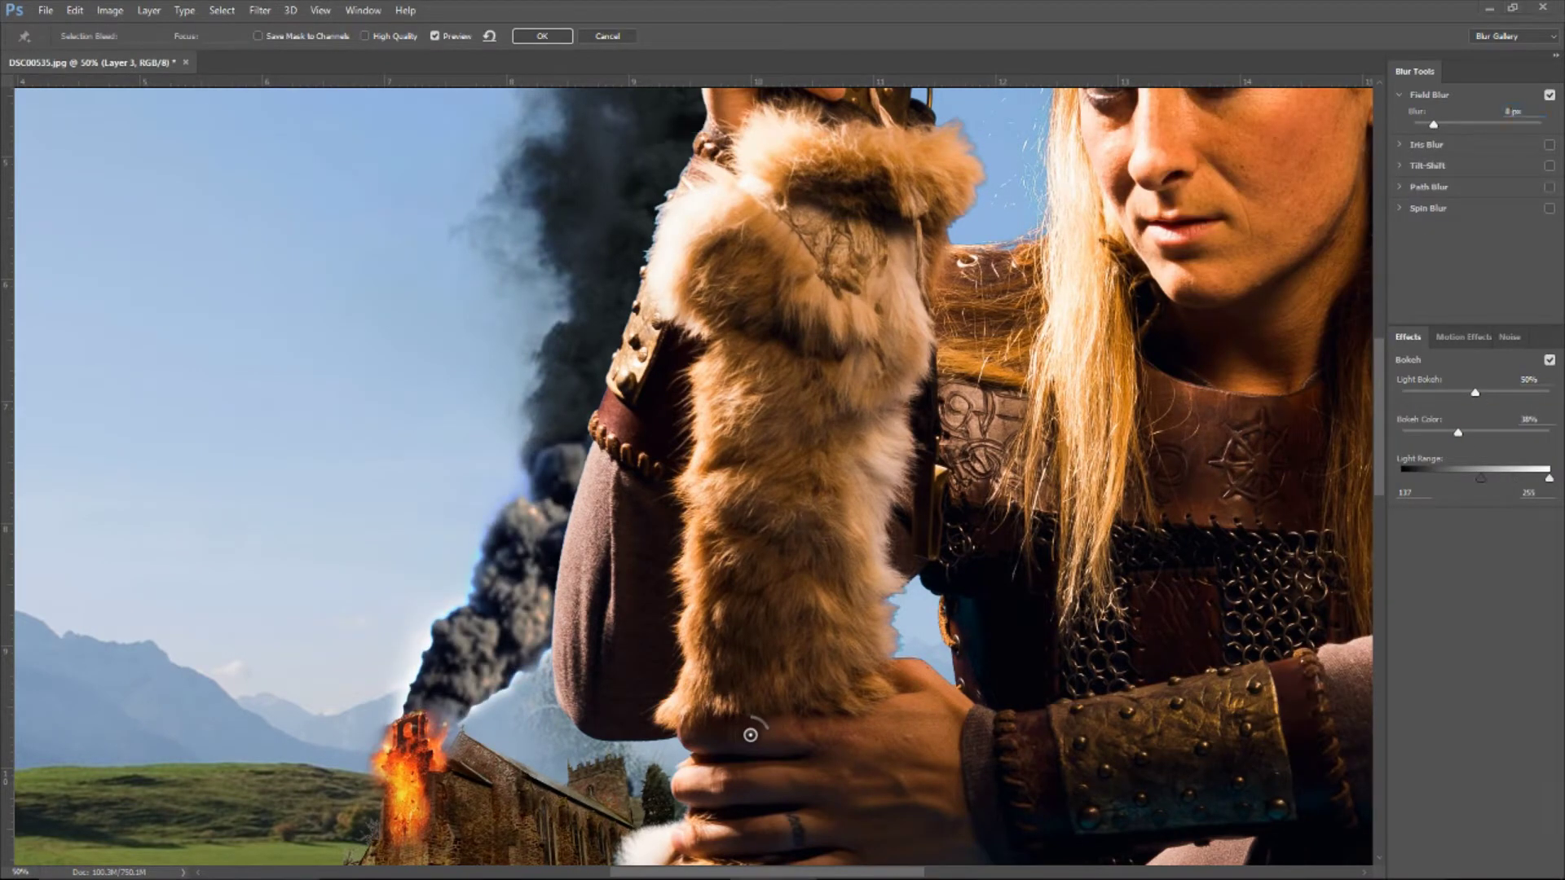
{"action": "left_click", "coordinate": [606, 36]}
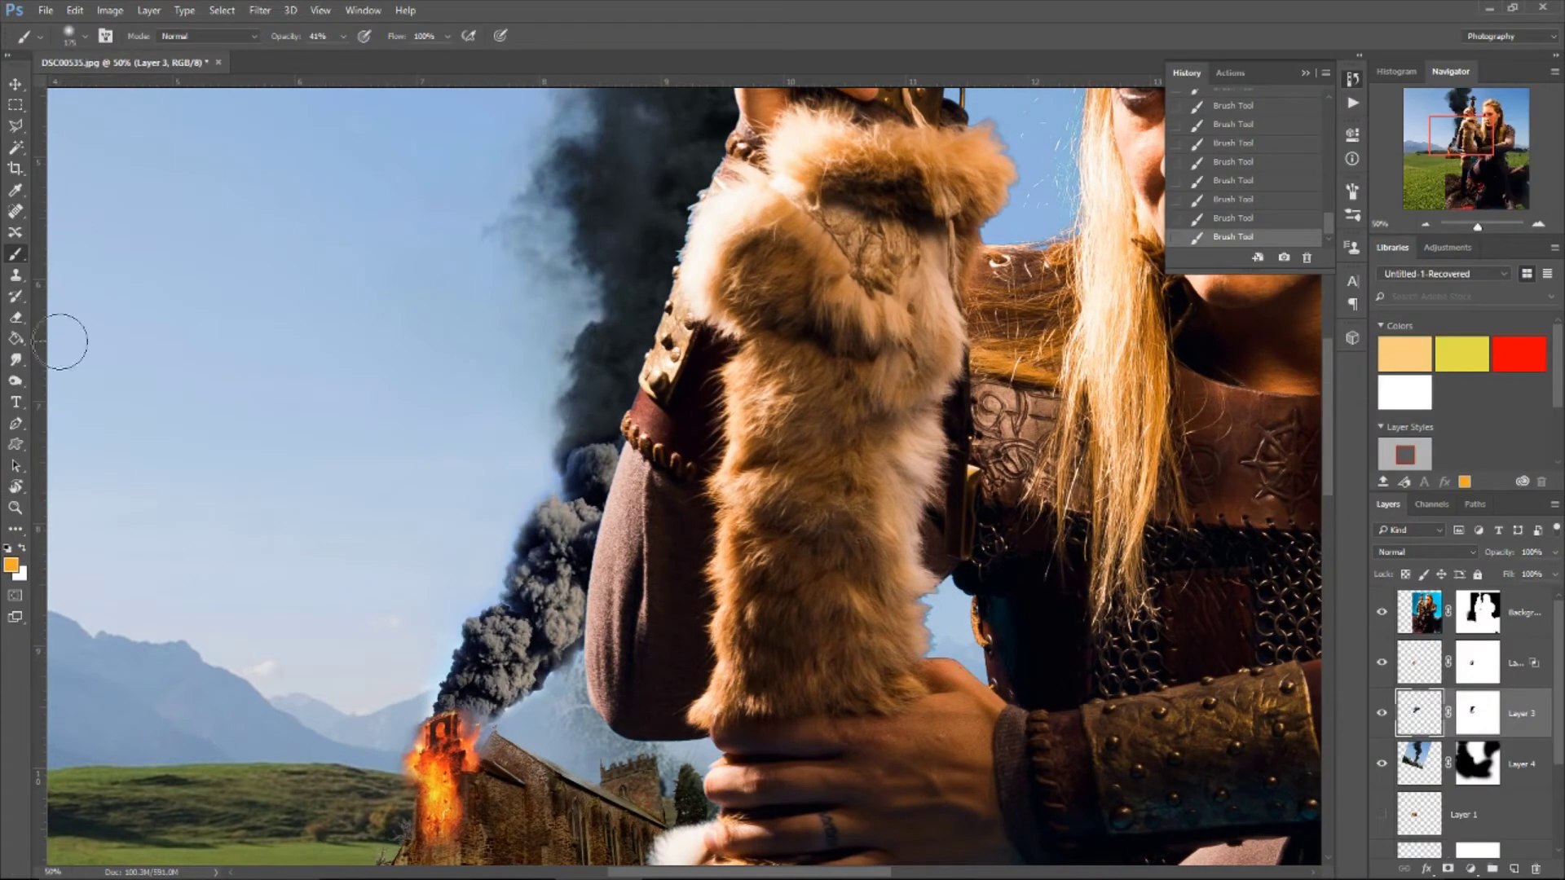
{"action": "left_click", "coordinate": [15, 507]}
{"action": "left_click", "coordinate": [453, 37]}
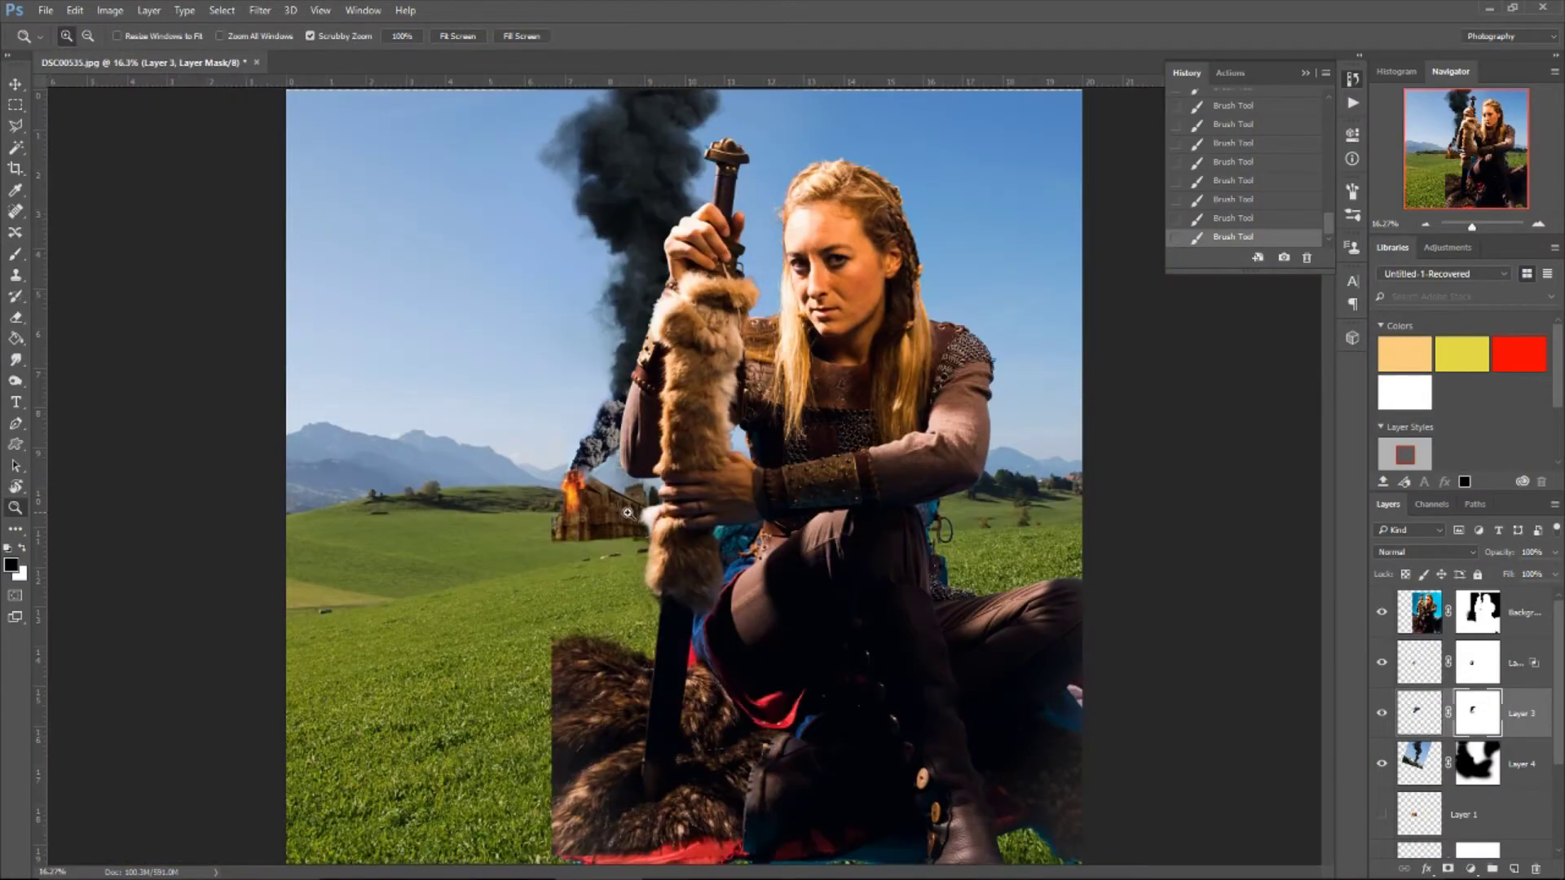
Step: Copy the lassoed fire window to its own layer, flip it horizontally, and move it onto the church wall
{"action": "left_click", "coordinate": [627, 512]}
{"action": "key", "text": "m"}
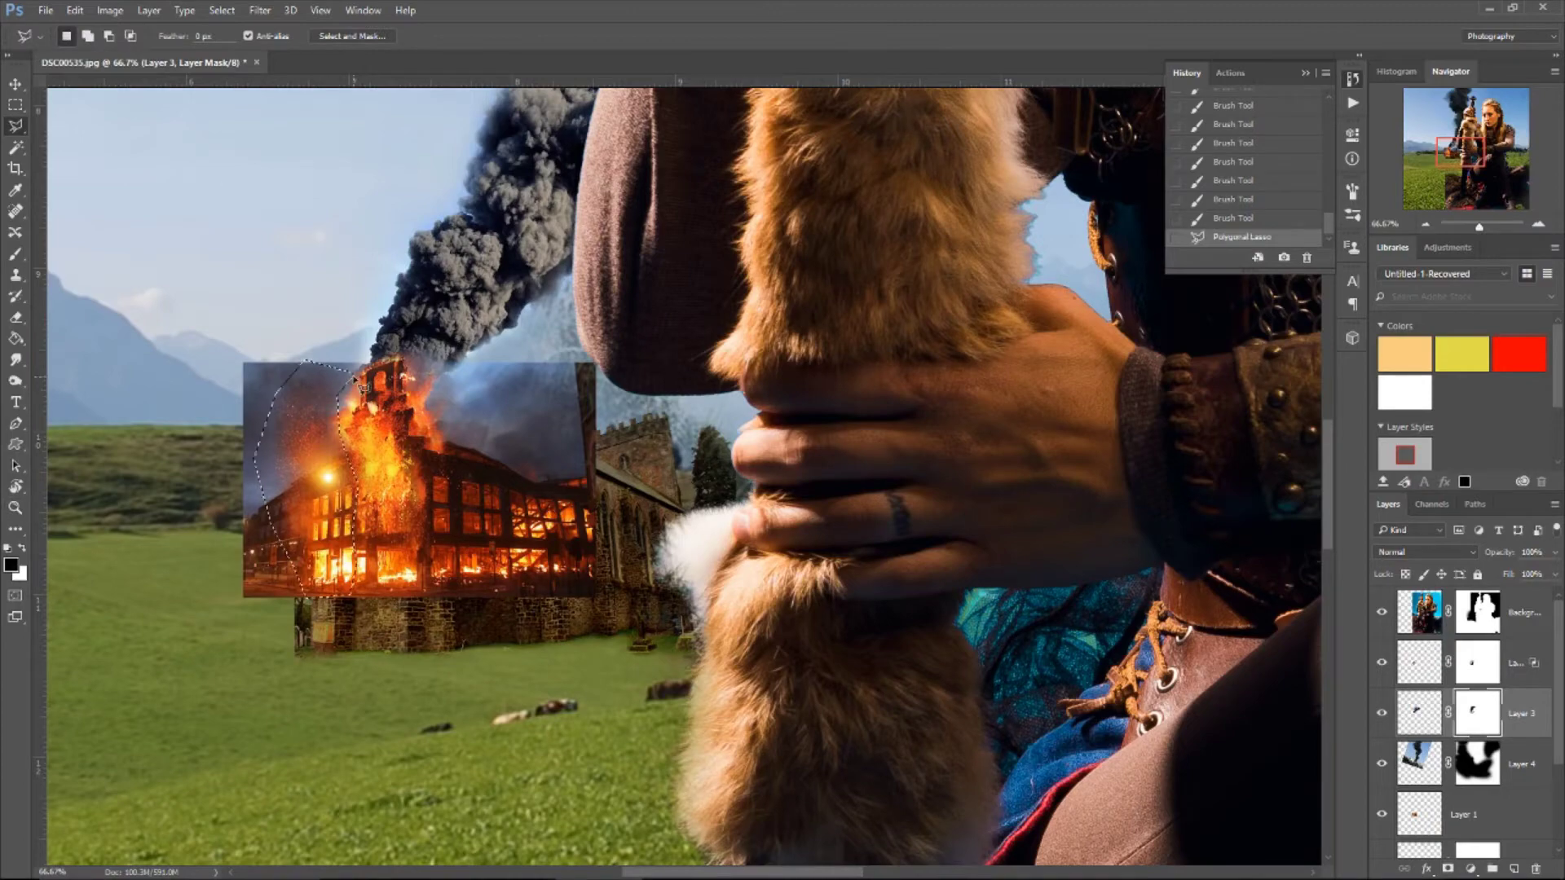
{"action": "key", "text": "ctrl+c"}
{"action": "key", "text": "ctrl+v"}
{"action": "left_click", "coordinate": [74, 10]}
{"action": "left_click", "coordinate": [350, 521]}
{"action": "mouse_move", "coordinate": [302, 489]}
{"action": "left_mouse_down"}
{"action": "mouse_move", "coordinate": [595, 489]}
{"action": "mouse_move", "coordinate": [644, 522]}
{"action": "left_mouse_up"}
Step: Duplicate the fire window, resize the copy, and soften its edges on a layer mask
{"action": "key", "text": "ctrl+j"}
{"action": "key", "text": "ctrl+t"}
{"action": "key", "text": "Return"}
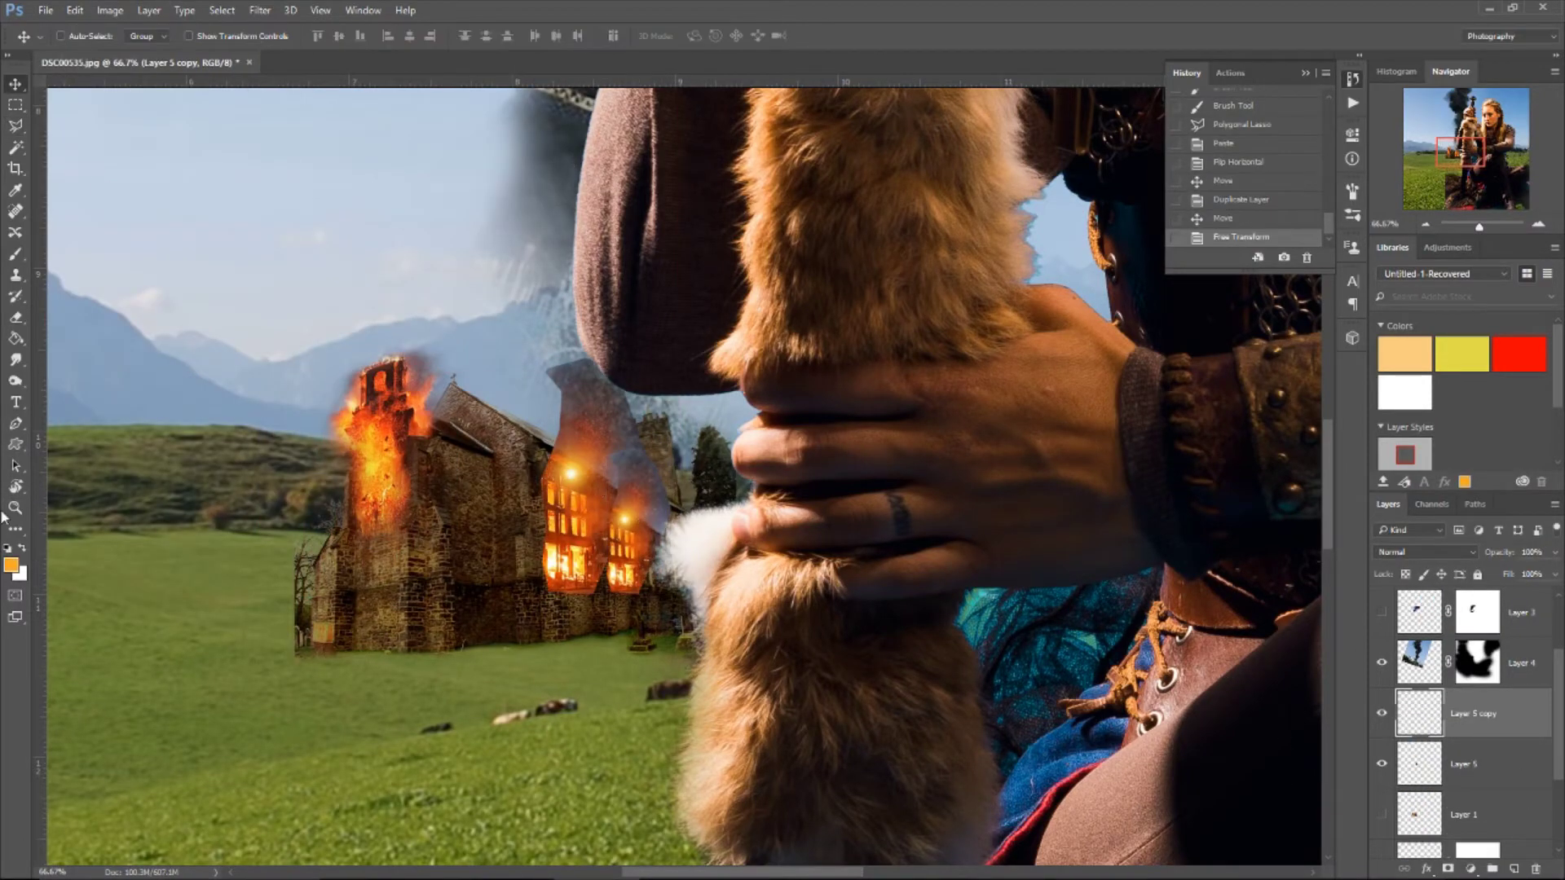
{"action": "left_click", "coordinate": [1447, 869]}
{"action": "scroll", "coordinate": [664, 415], "scroll_direction": "up", "scroll_amount": 5}
{"action": "key", "text": "b"}
{"action": "left_click", "coordinate": [70, 36]}
{"action": "left_click", "coordinate": [664, 415]}
{"action": "mouse_move", "coordinate": [664, 416]}
{"action": "left_mouse_down"}
{"action": "mouse_move", "coordinate": [744, 821]}
{"action": "mouse_move", "coordinate": [815, 457]}
{"action": "left_mouse_up"}
Step: Move the fire layer up and stretch it to fit the church window
{"action": "key", "text": "v"}
{"action": "left_click_drag", "start_coordinate": [774, 587], "coordinate": [733, 521]}
{"action": "key", "text": "ctrl+t"}
{"action": "left_click_drag", "start_coordinate": [699, 777], "coordinate": [701, 791]}
{"action": "left_click_drag", "start_coordinate": [683, 326], "coordinate": [698, 277]}
{"action": "key", "text": "Return"}
{"action": "key", "text": "b"}
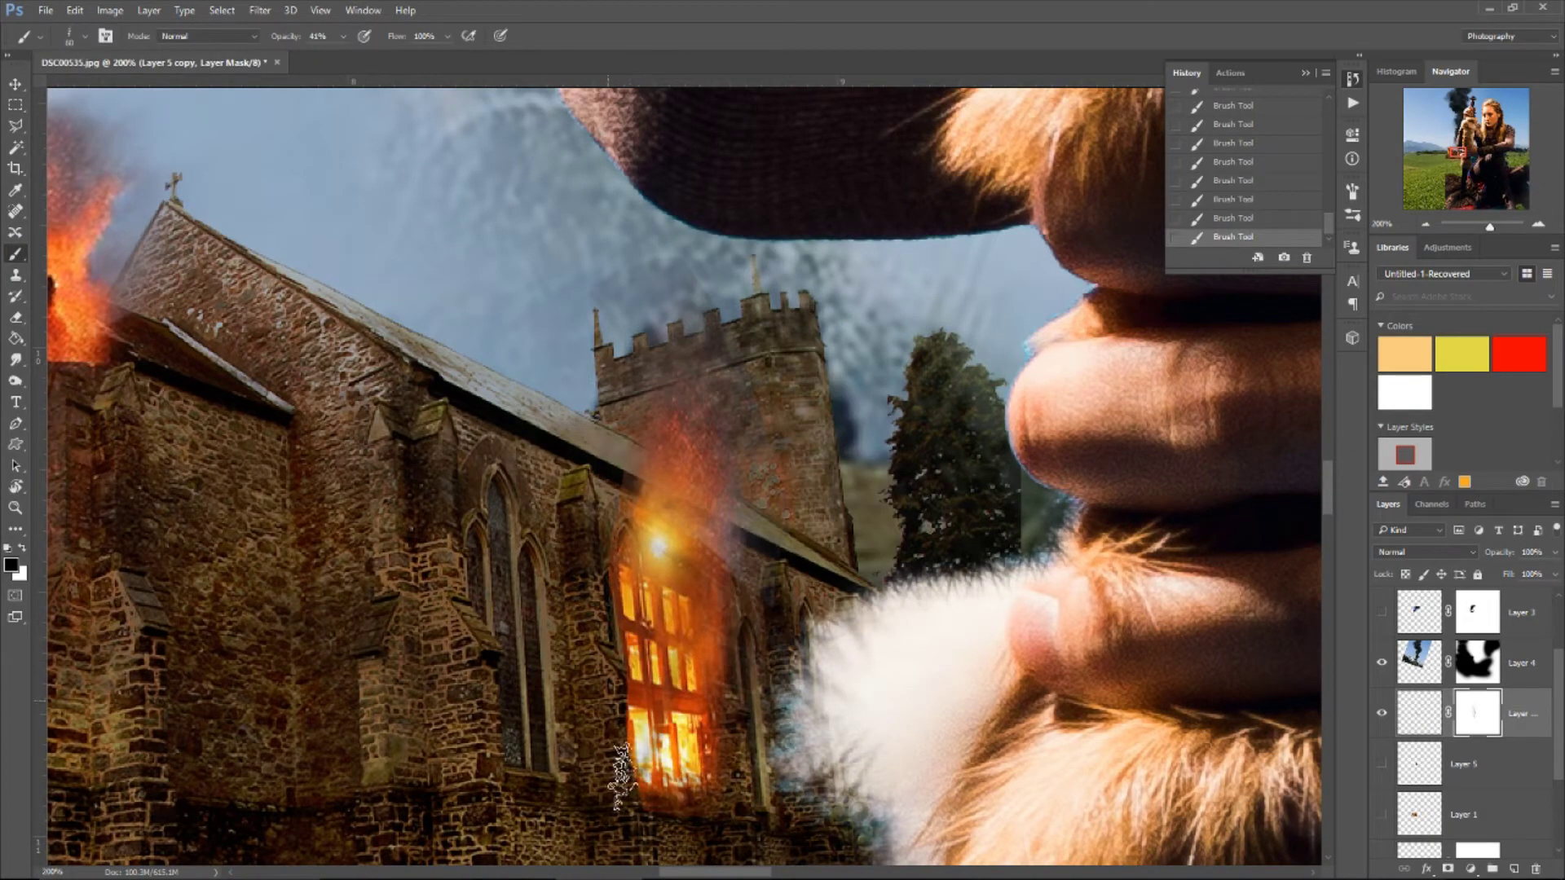
Step: Show the original fire layer, add a white mask, set brush size 150, and keep full opacity
{"action": "left_click", "coordinate": [1381, 764]}
{"action": "left_click", "coordinate": [1467, 764]}
{"action": "left_click", "coordinate": [1447, 869]}
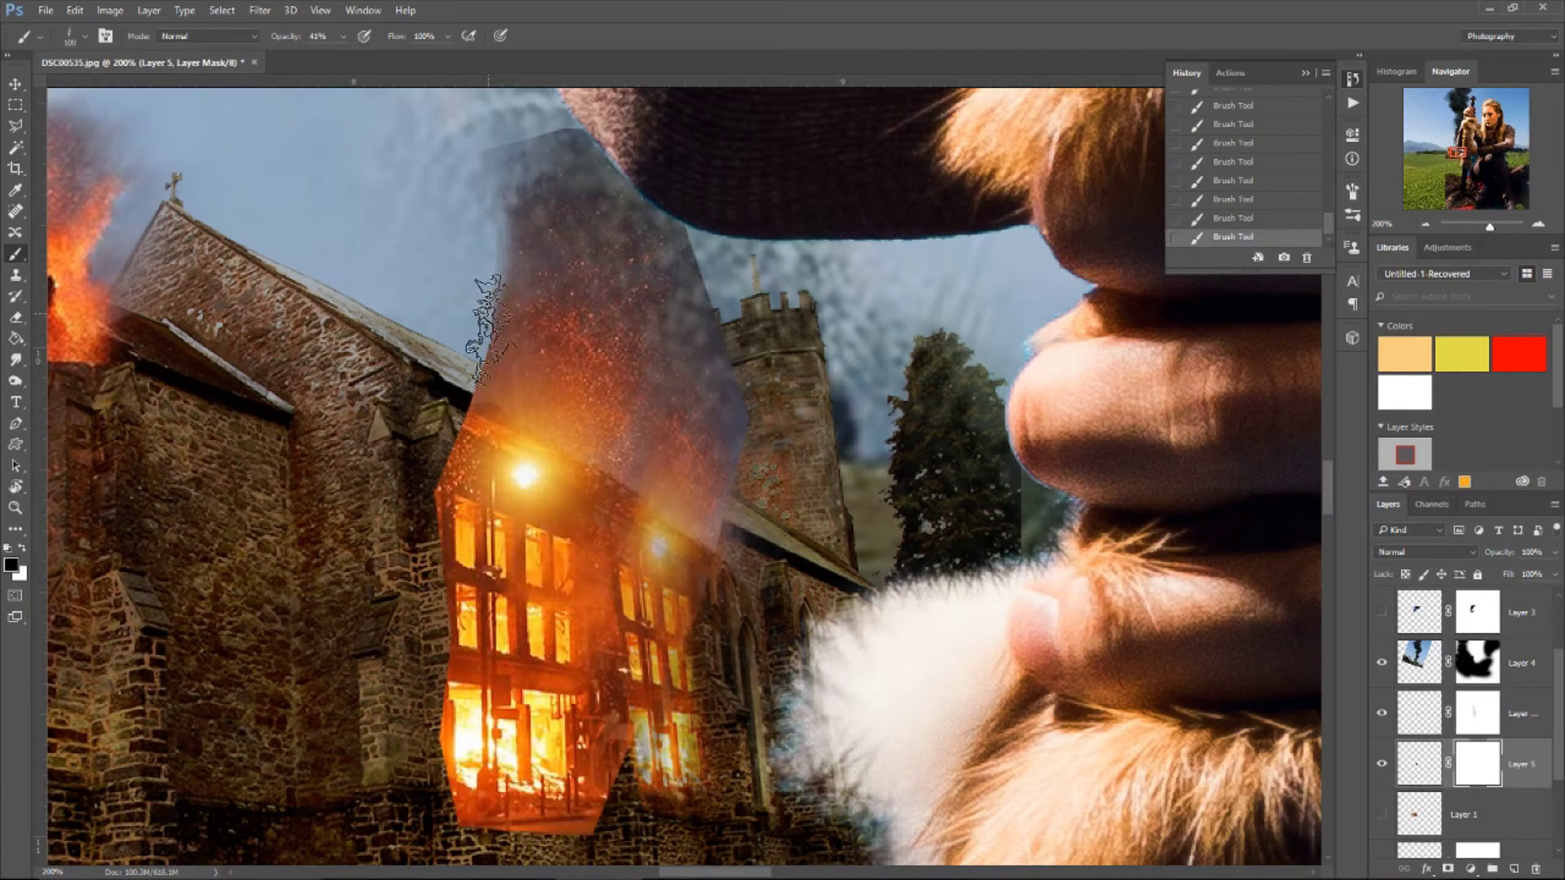
{"action": "key", "text": "F5"}
{"action": "key", "text": "bracketright"}
{"action": "key", "text": "bracketright"}
{"action": "key", "text": "bracketright"}
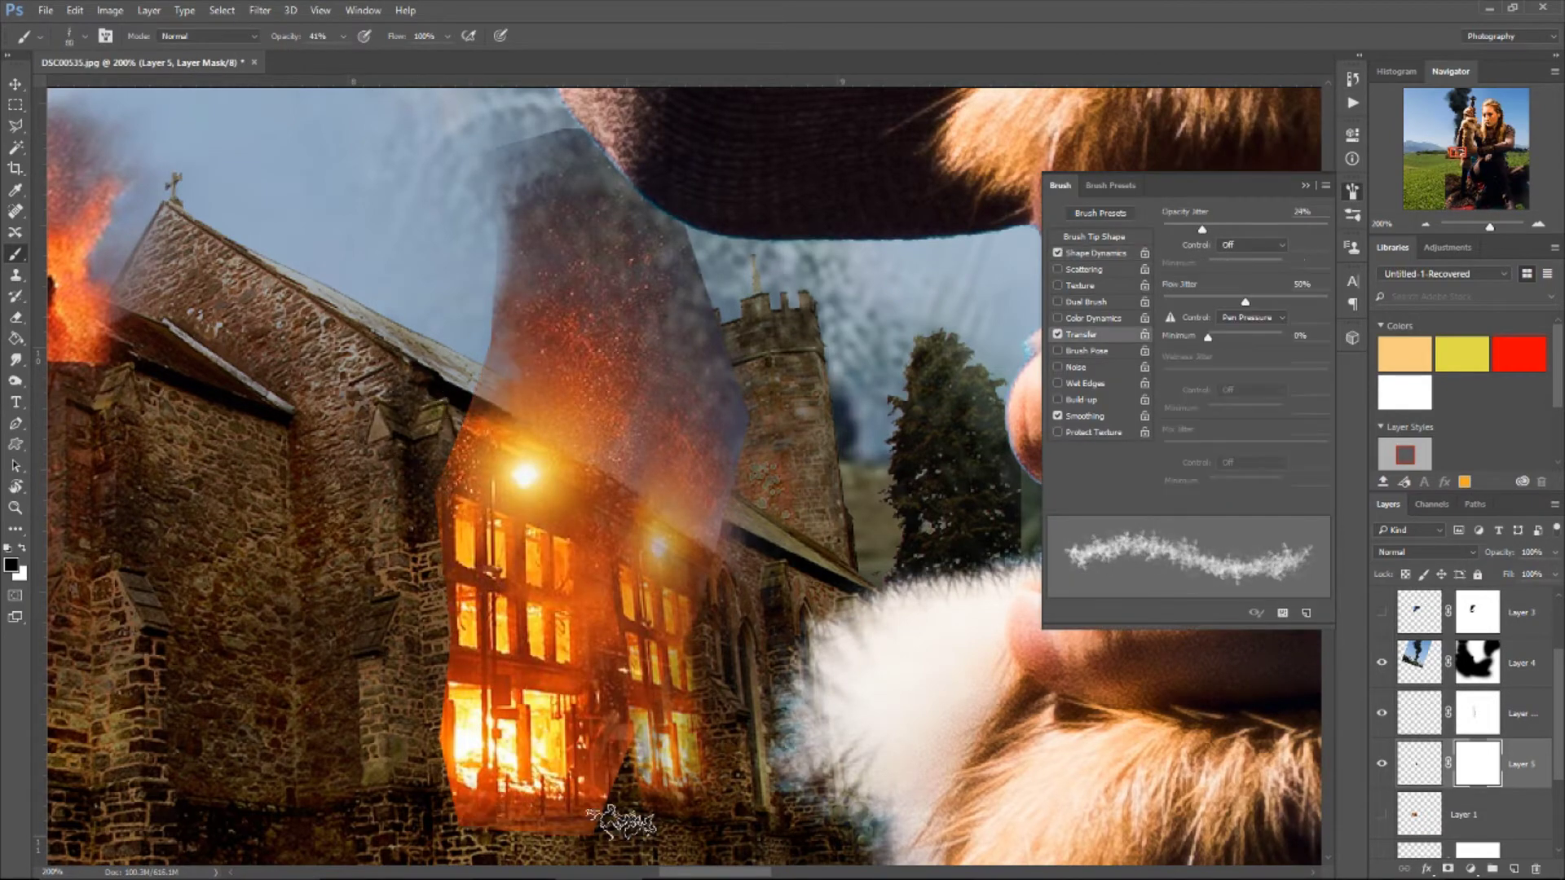
{"action": "left_click_drag", "start_coordinate": [1554, 551], "coordinate": [1382, 592]}
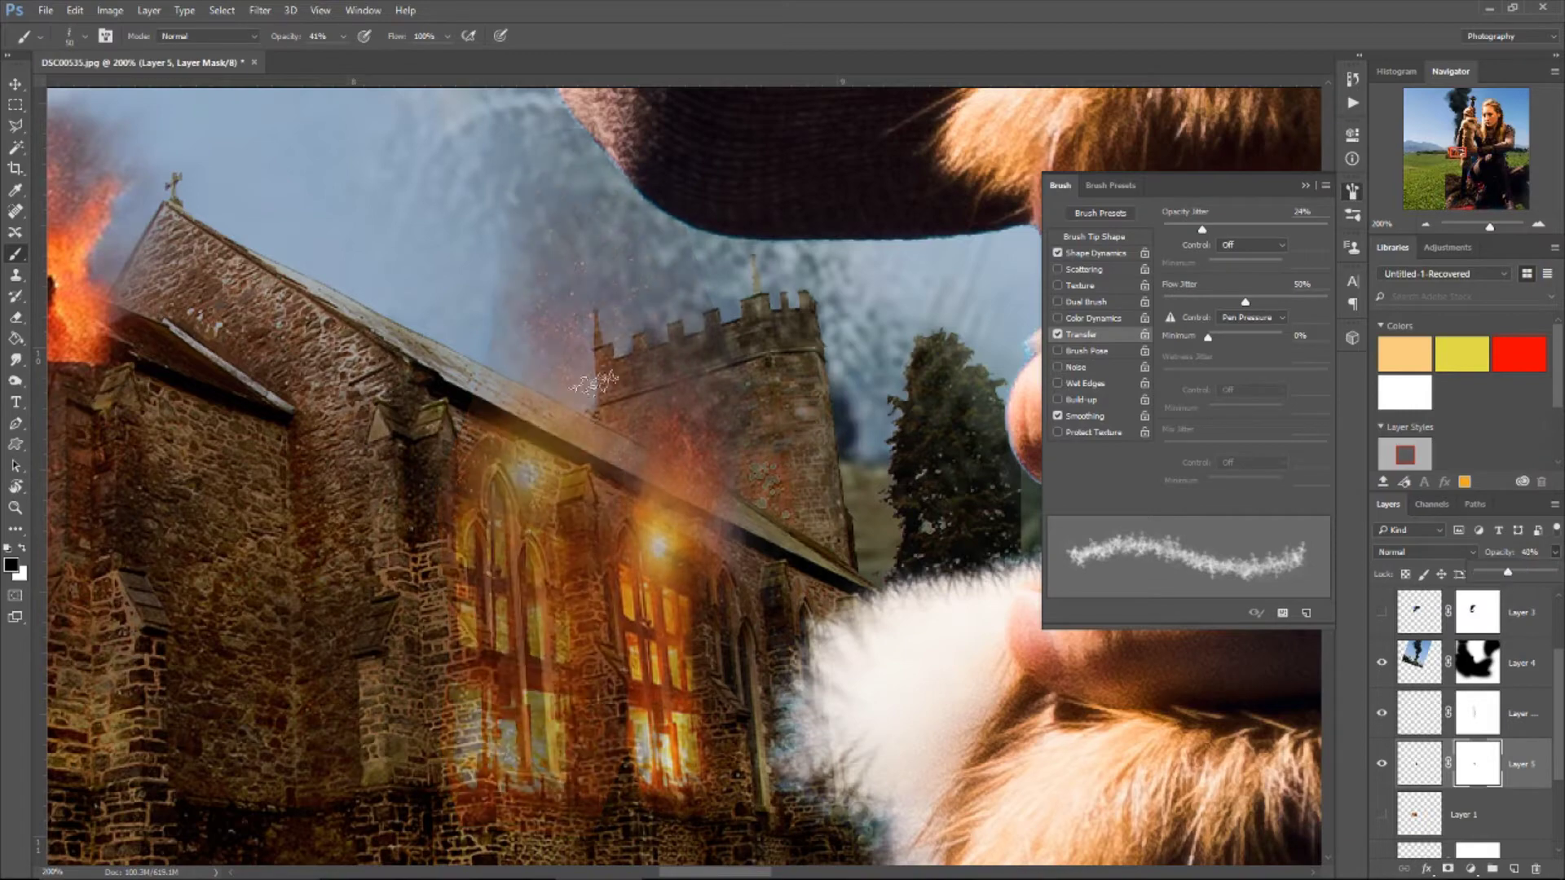
{"action": "key", "text": "ctrl+z"}
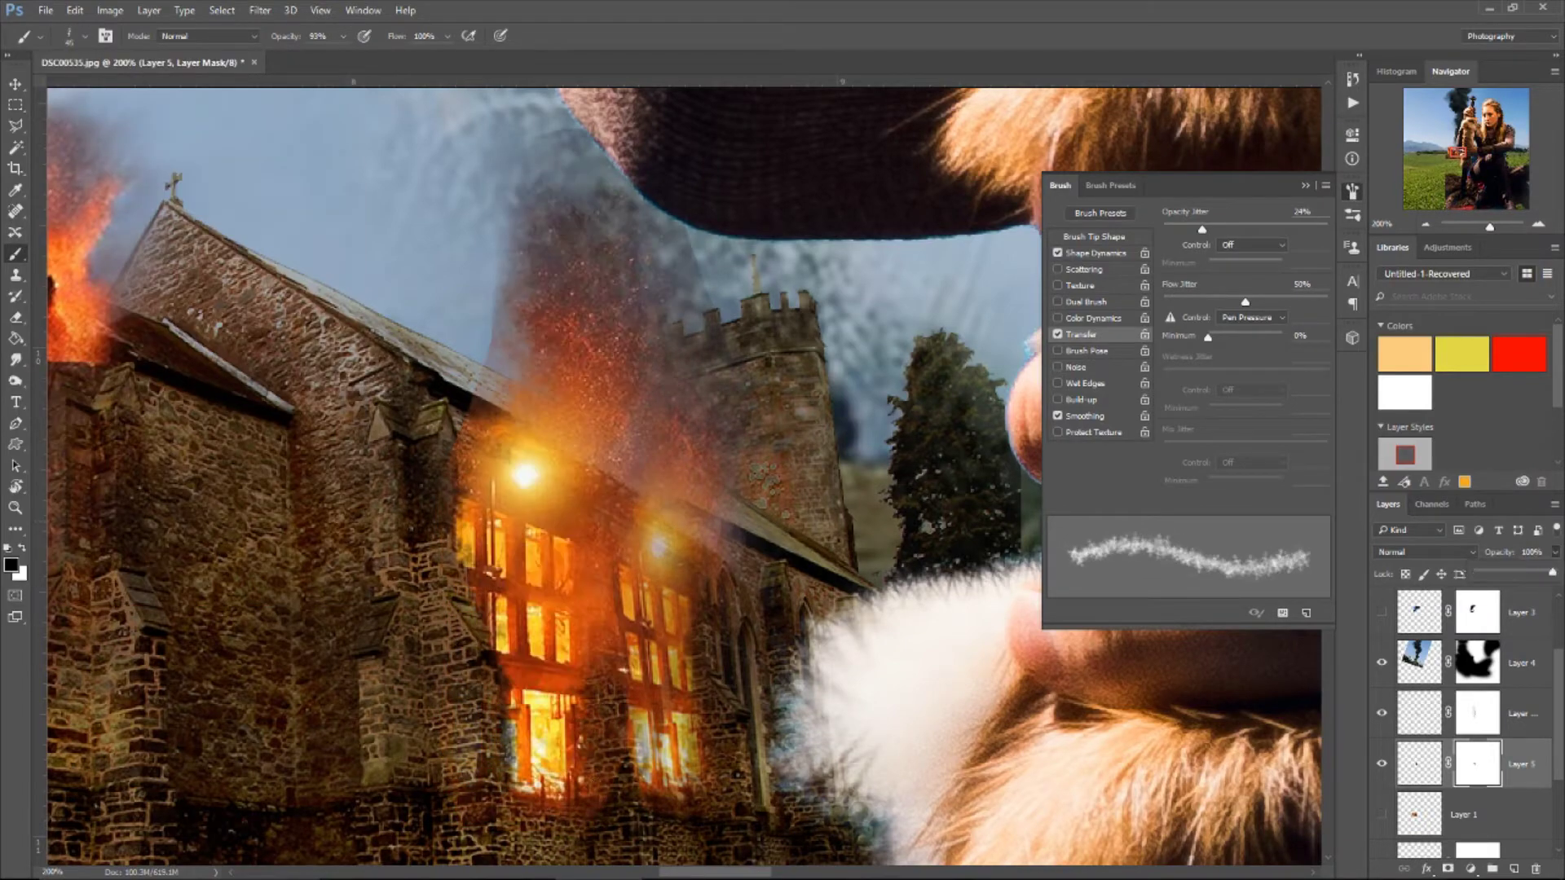
{"action": "key", "text": "z"}
{"action": "key", "text": "ctrl+0"}
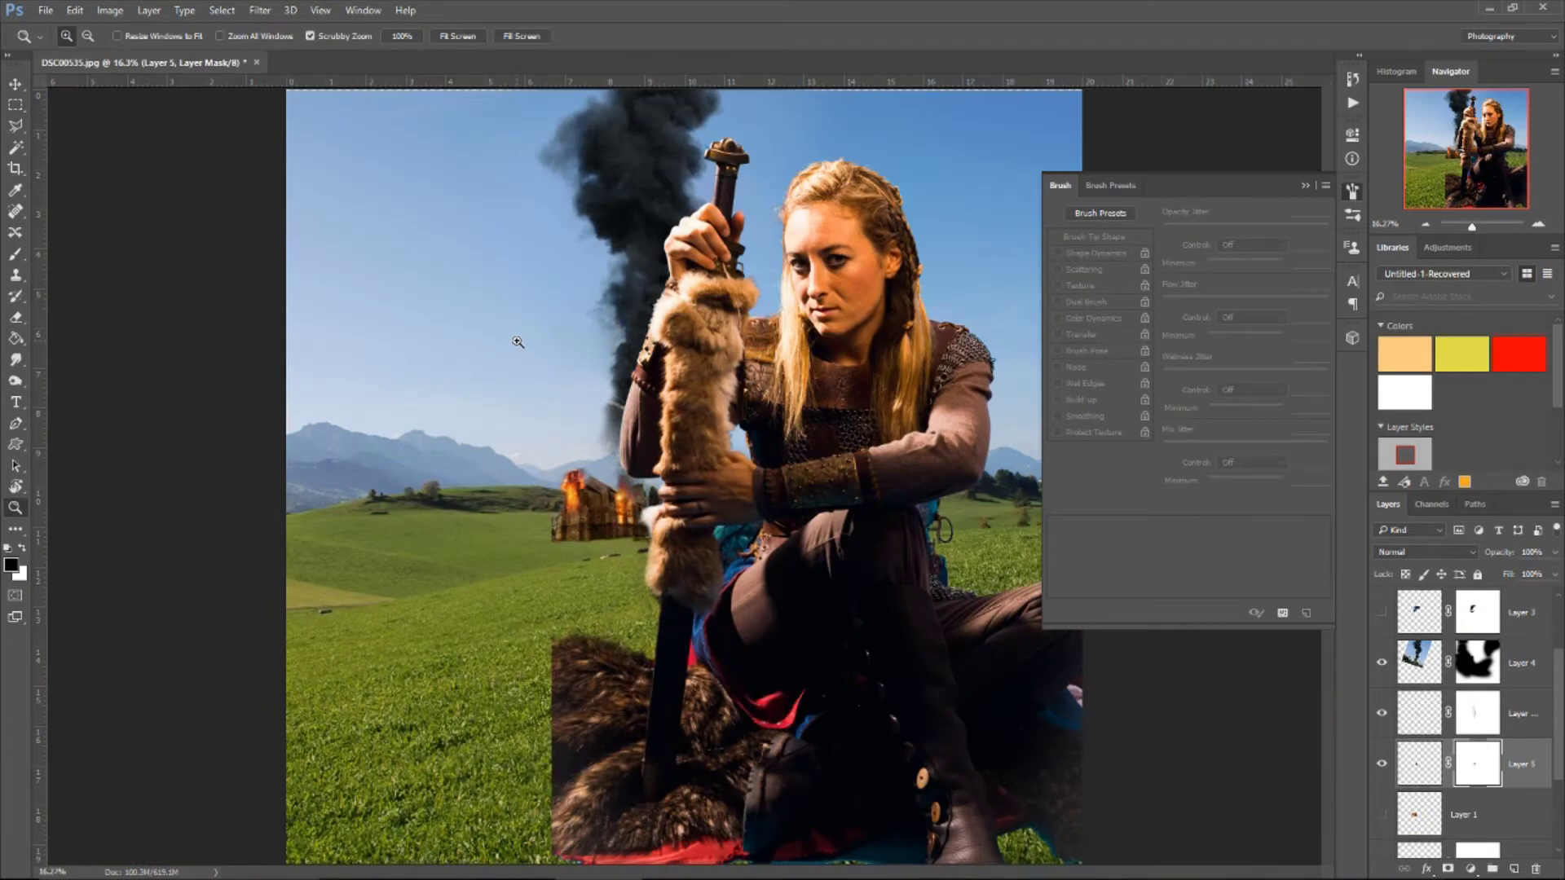
Step: Duplicate the smoke plume layer, shift the copy up-left, and choose the Soft Mechanical brush
{"action": "left_click", "coordinate": [1419, 663]}
{"action": "key", "text": "ctrl+j"}
{"action": "key", "text": "v"}
{"action": "mouse_move", "coordinate": [680, 325]}
{"action": "left_mouse_down"}
{"action": "mouse_move", "coordinate": [680, 350]}
{"action": "mouse_move", "coordinate": [652, 285]}
{"action": "left_mouse_up"}
{"action": "key", "text": "b"}
{"action": "left_click", "coordinate": [33, 36]}
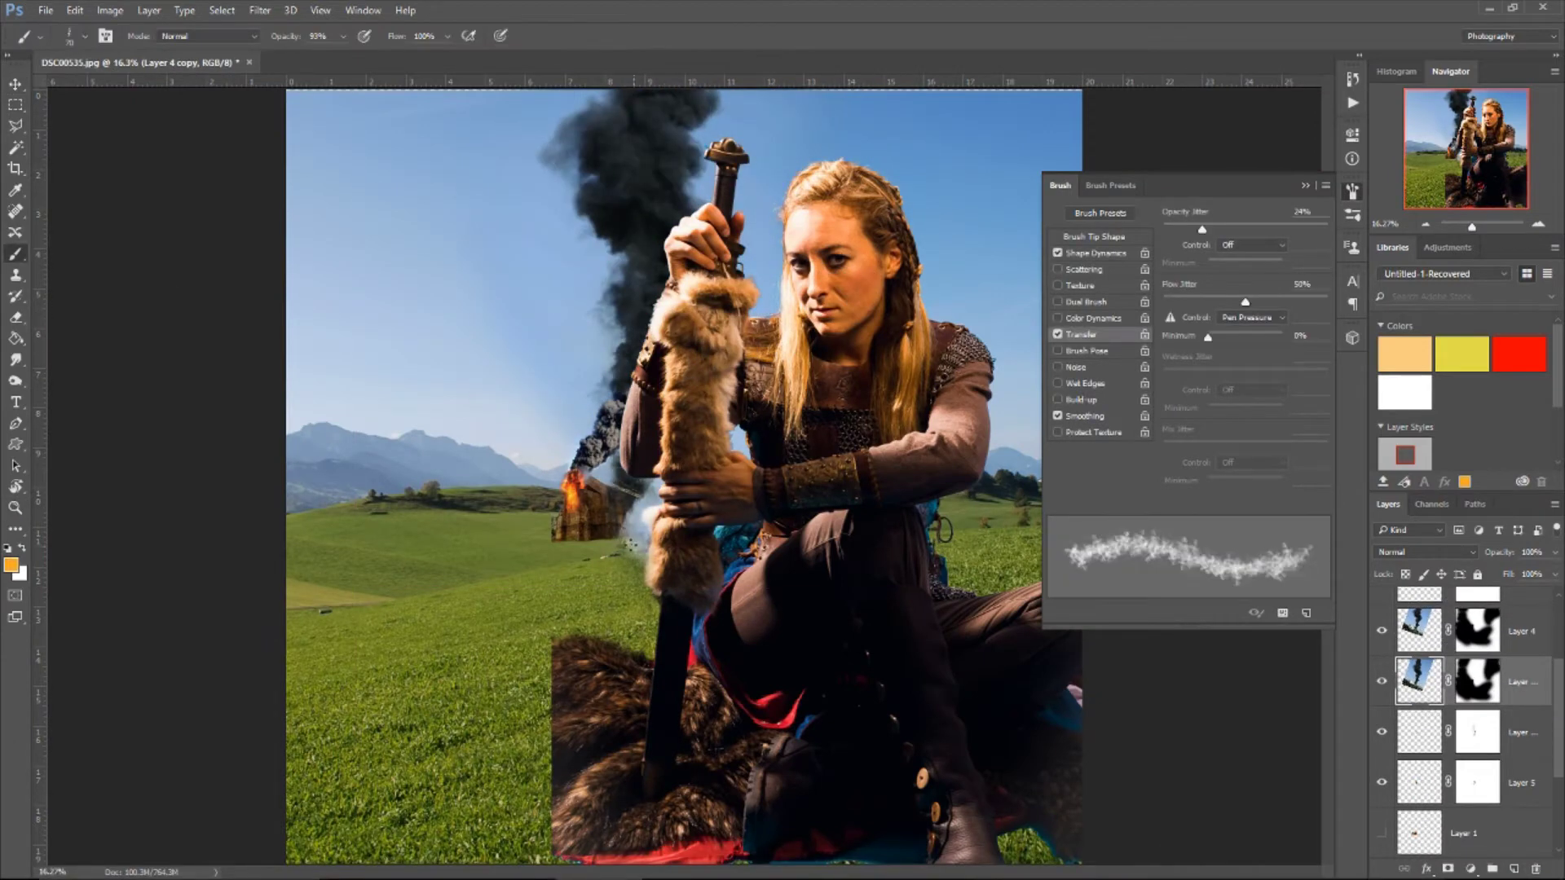
{"action": "double_click", "coordinate": [95, 266]}
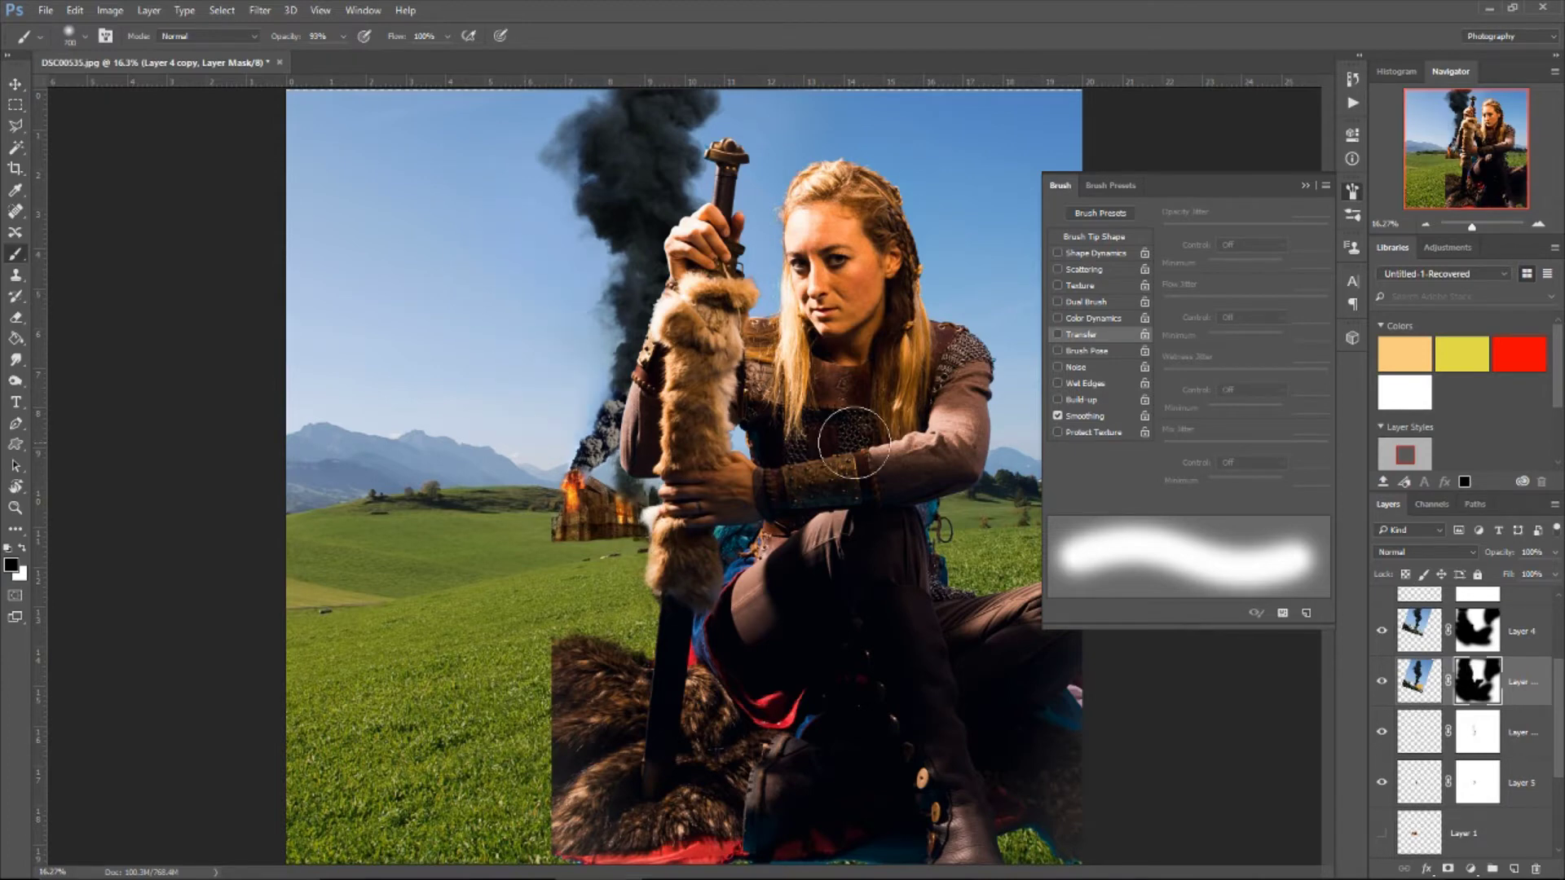
Step: Duplicate the Burning Church group and merge the copy into one layer
{"action": "scroll", "coordinate": [1395, 786], "scroll_direction": "down", "scroll_amount": 3}
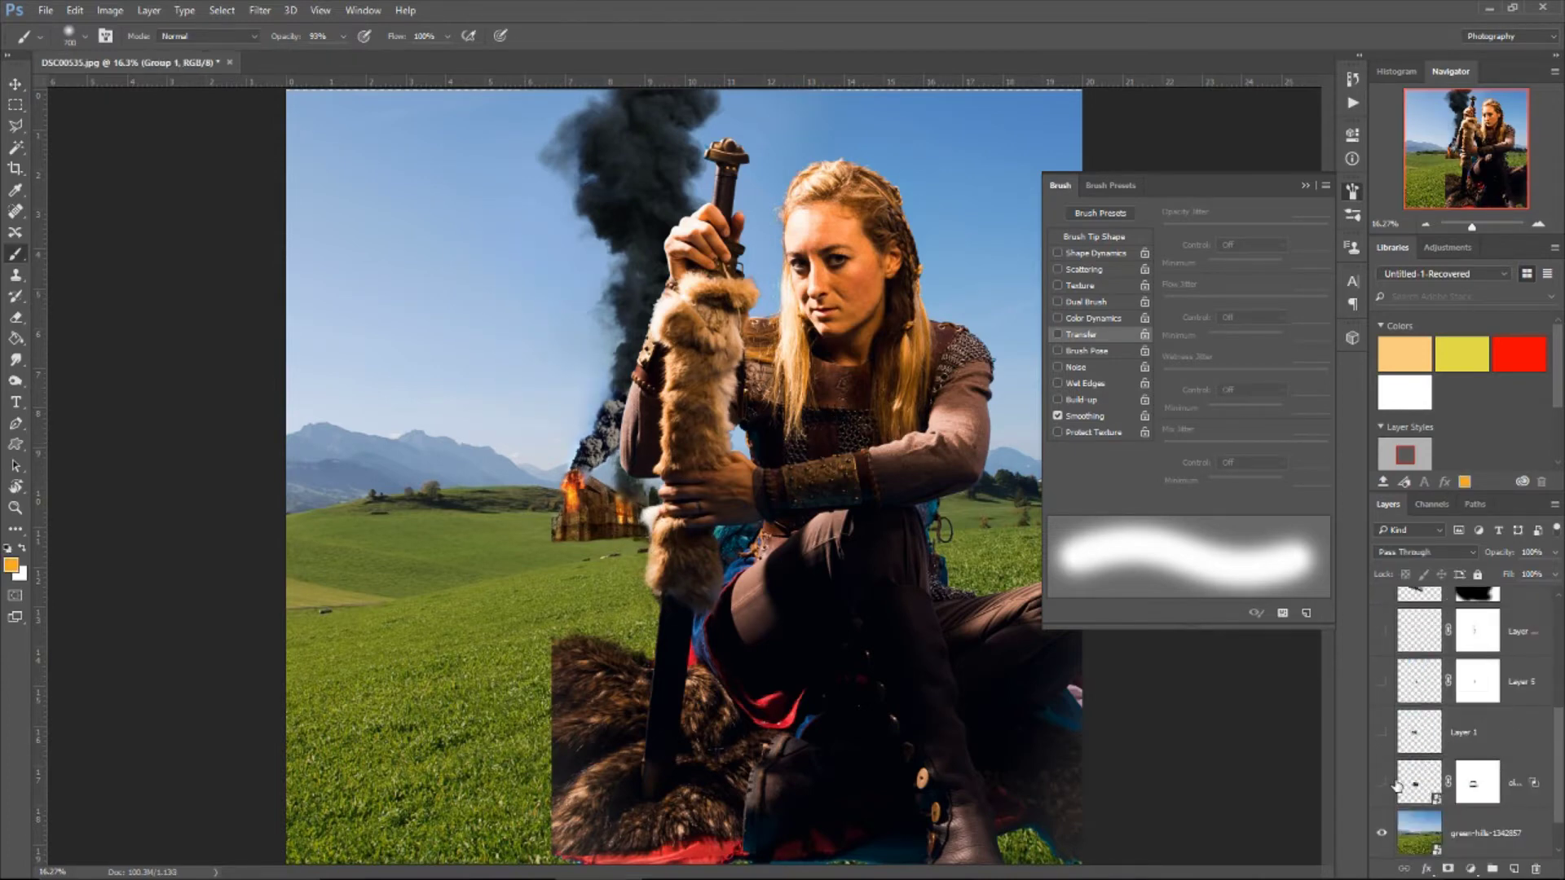
{"action": "left_click", "coordinate": [1399, 666]}
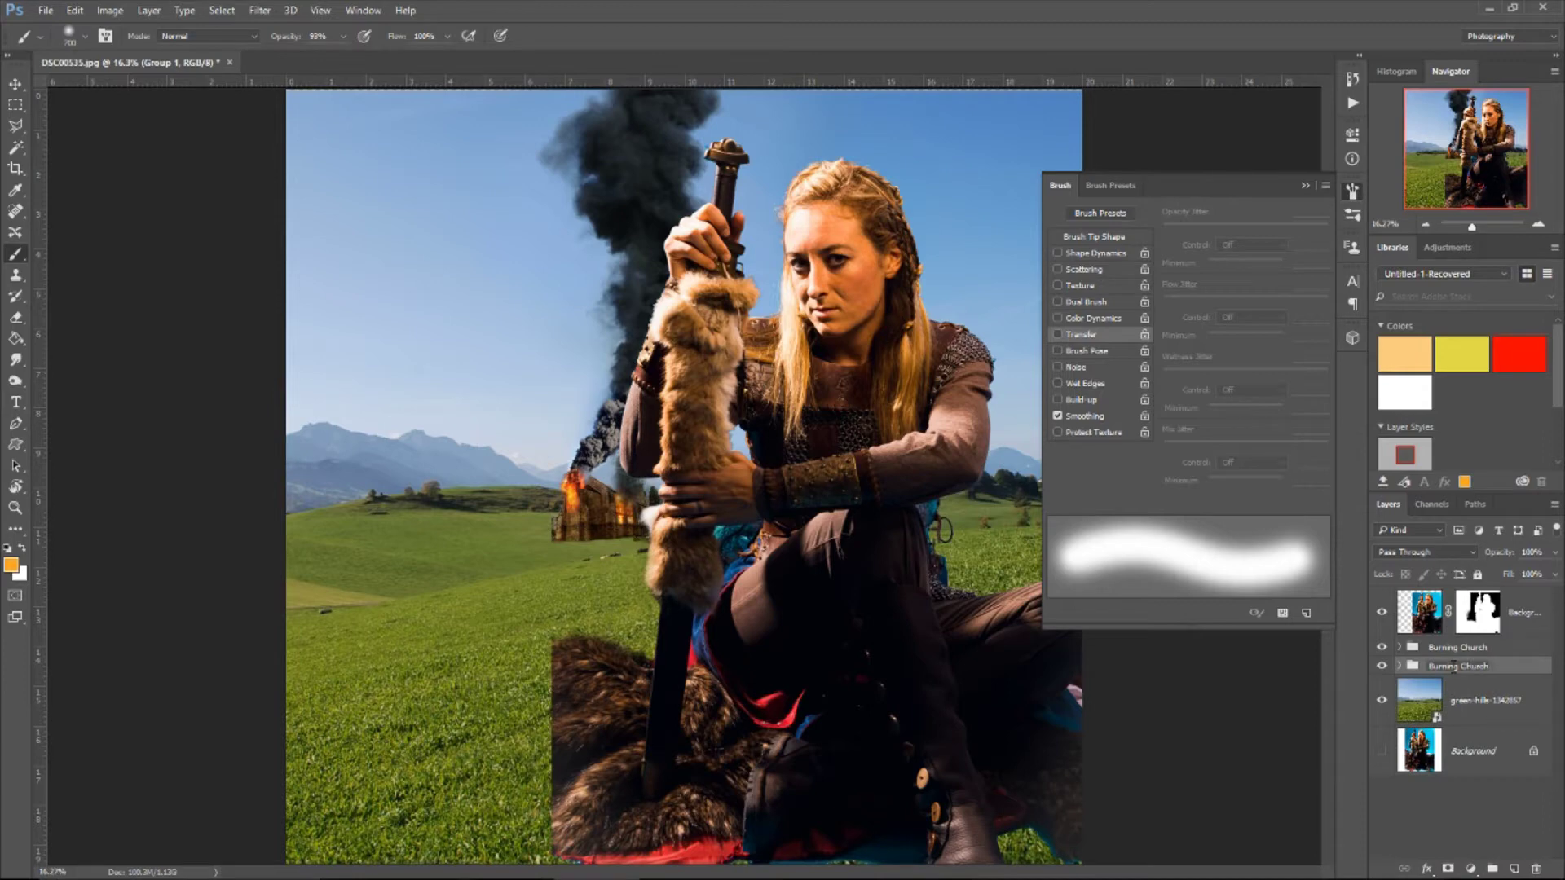
{"action": "key", "text": "Return"}
{"action": "left_click", "coordinate": [260, 10]}
{"action": "left_click", "coordinate": [522, 224]}
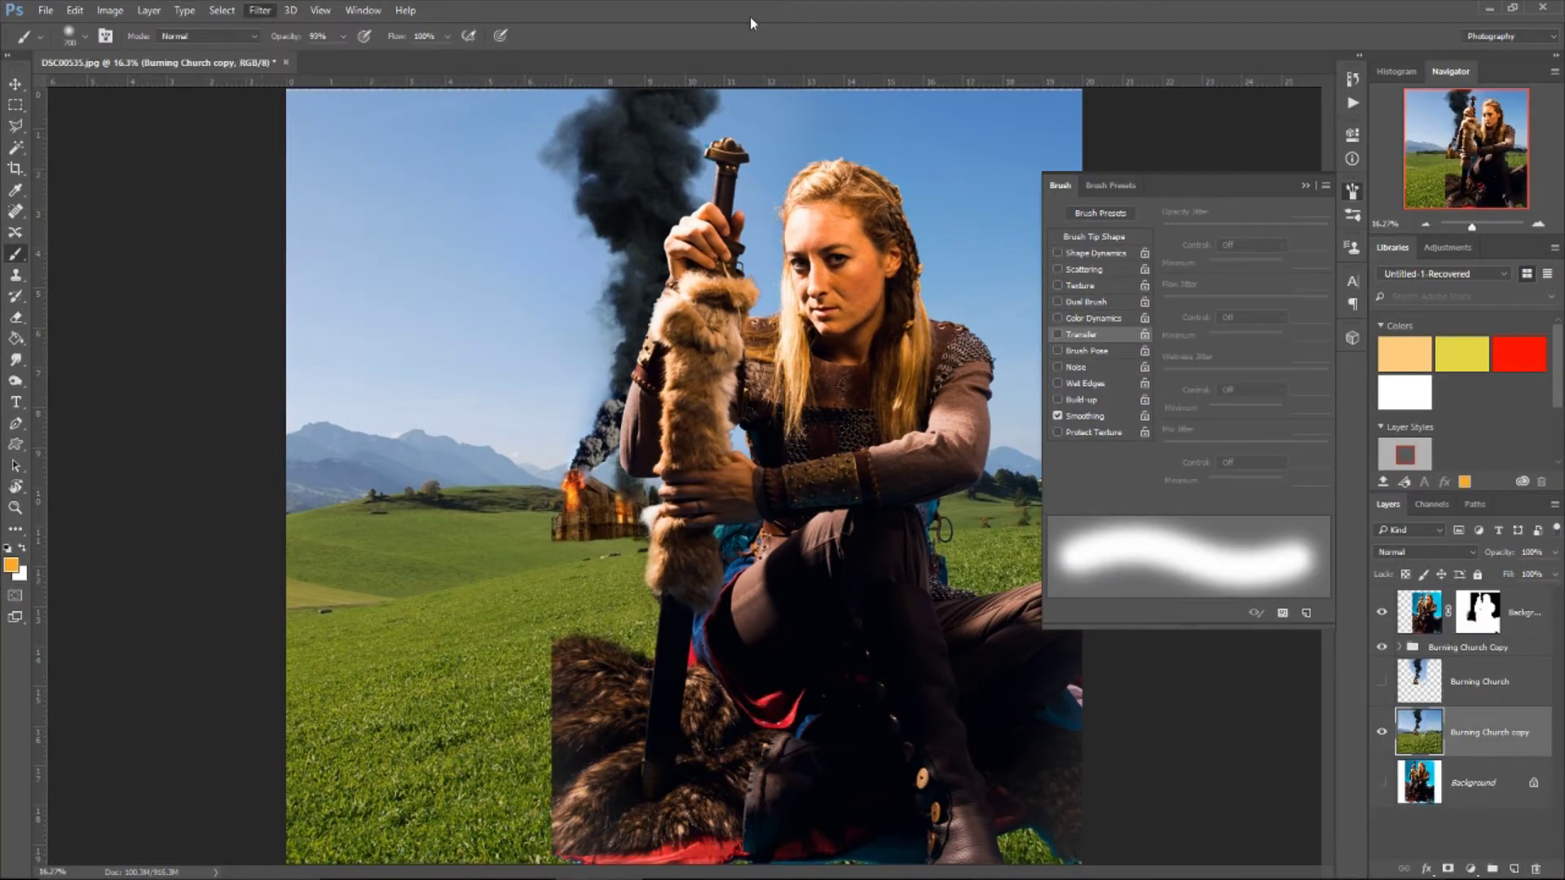
Step: Apply a Tilt-Shift blur with a slanted focus band and light bokeh
{"action": "left_click", "coordinate": [259, 10]}
{"action": "left_click", "coordinate": [211, 238]}
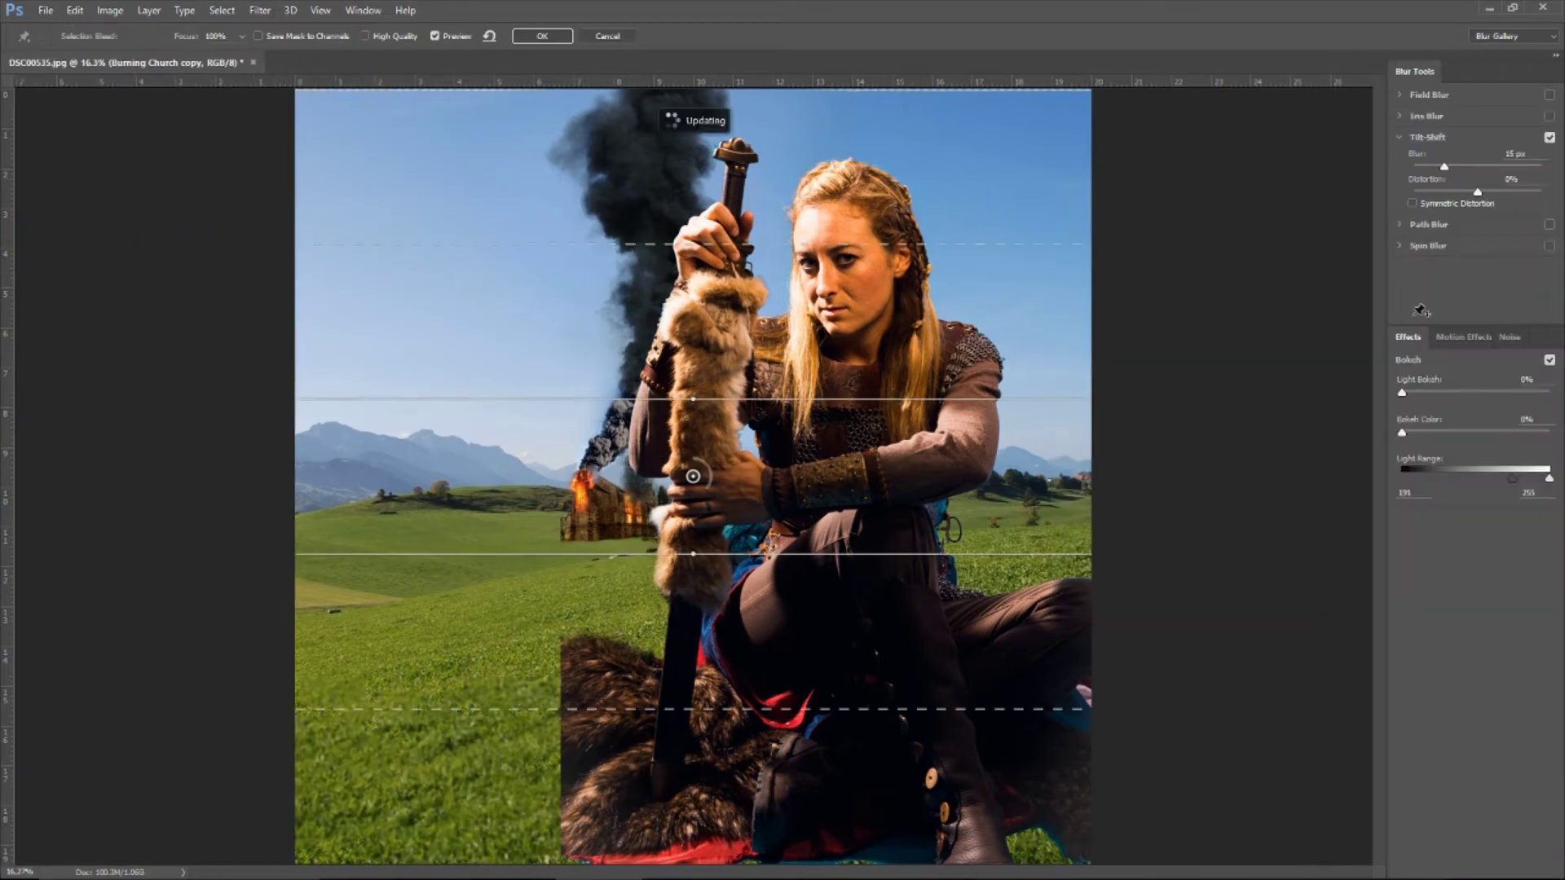
{"action": "left_click_drag", "start_coordinate": [691, 476], "coordinate": [706, 785]}
{"action": "left_click_drag", "start_coordinate": [705, 709], "coordinate": [705, 619]}
{"action": "left_click_drag", "start_coordinate": [869, 454], "coordinate": [869, 500]}
{"action": "left_click_drag", "start_coordinate": [705, 619], "coordinate": [694, 619]}
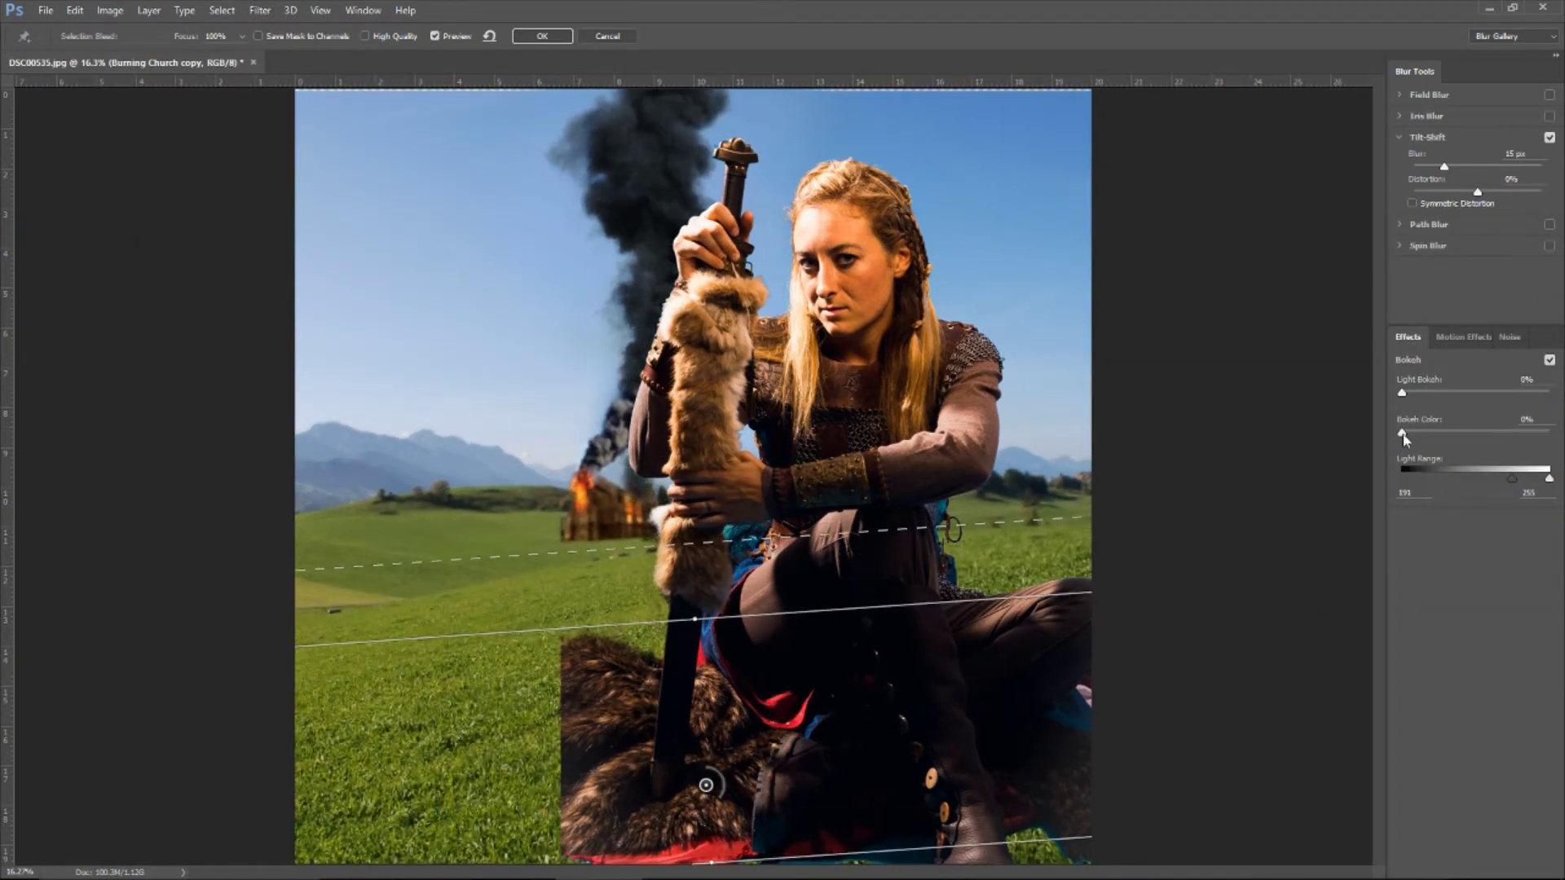
{"action": "left_click_drag", "start_coordinate": [1402, 392], "coordinate": [1492, 392]}
{"action": "left_click_drag", "start_coordinate": [1510, 481], "coordinate": [1525, 479]}
{"action": "left_click_drag", "start_coordinate": [1444, 166], "coordinate": [1439, 166]}
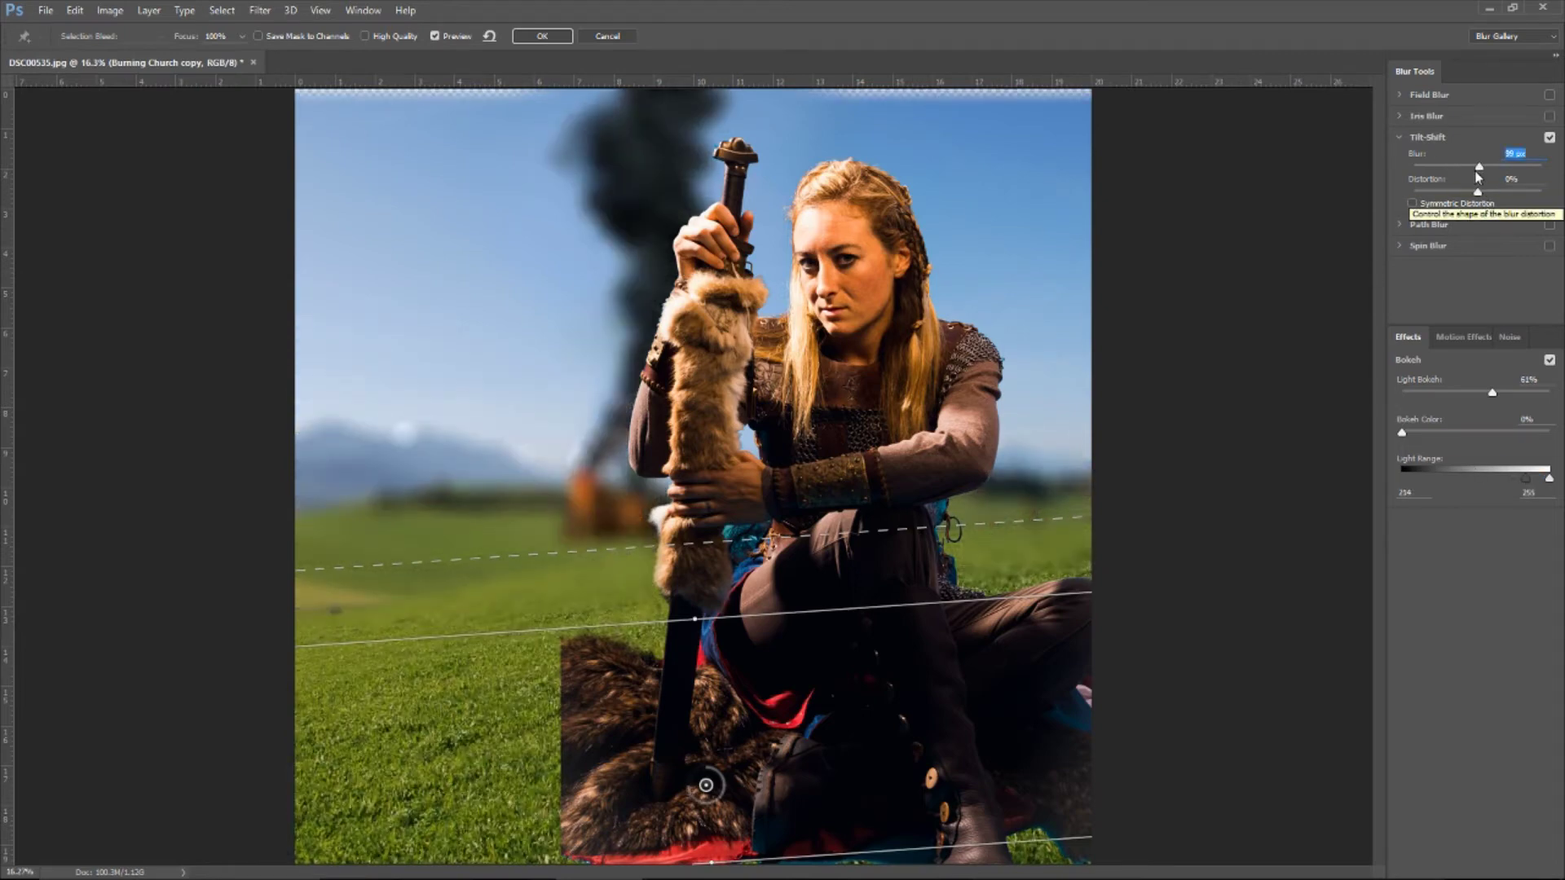
{"action": "key", "text": "Return"}
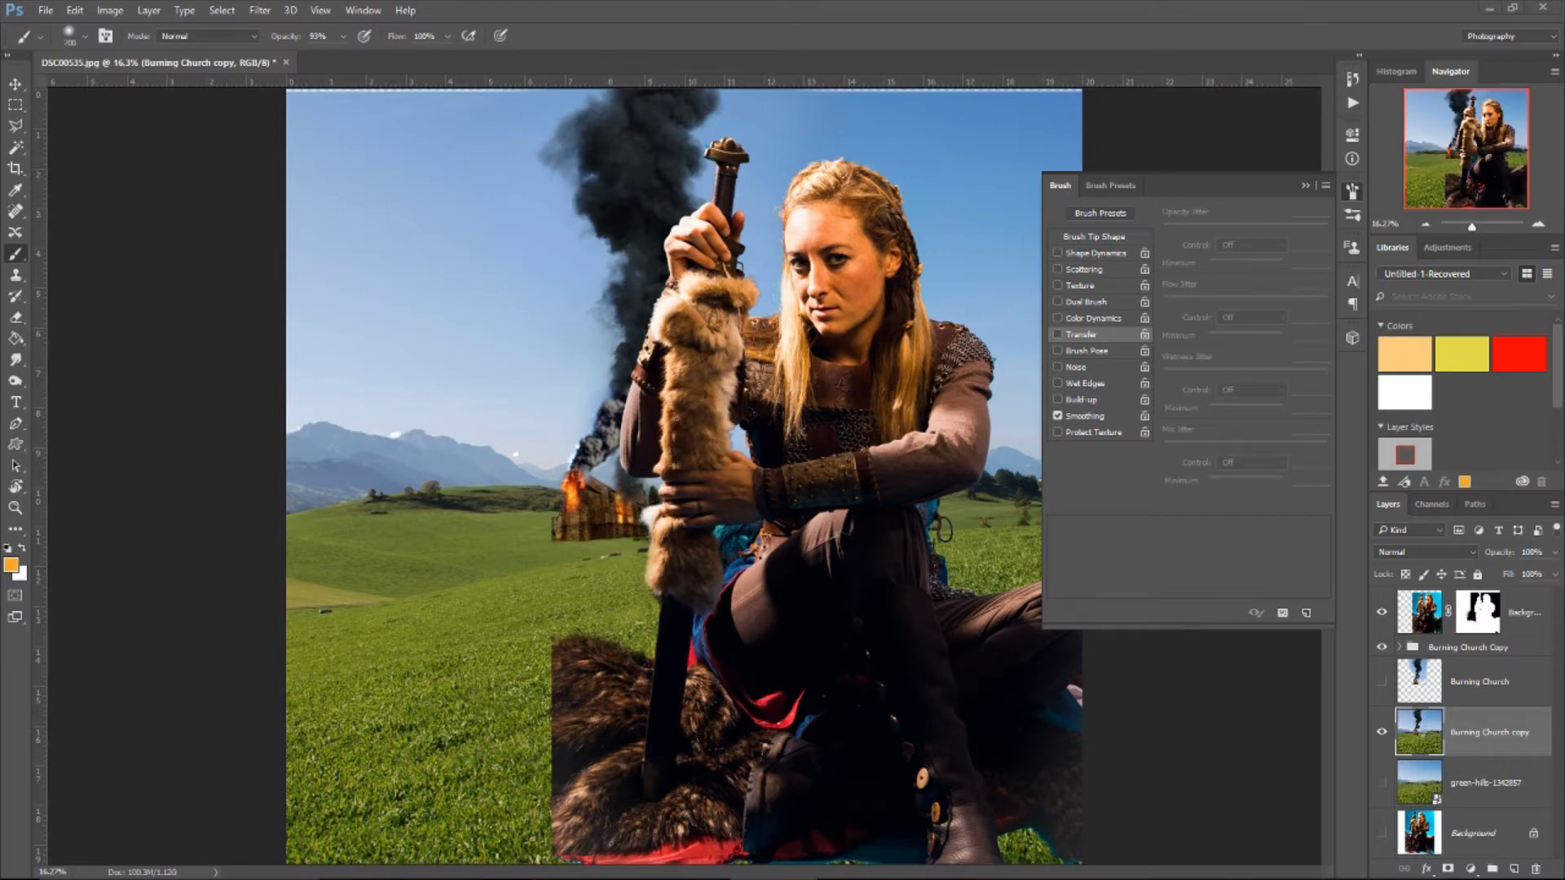
Step: Duplicate the layer and reapply a stronger Tilt-Shift blur with coloured bokeh highlights
{"action": "key", "text": "ctrl+j"}
{"action": "key", "text": "ctrl+alt+f"}
{"action": "left_click_drag", "start_coordinate": [777, 671], "coordinate": [708, 565]}
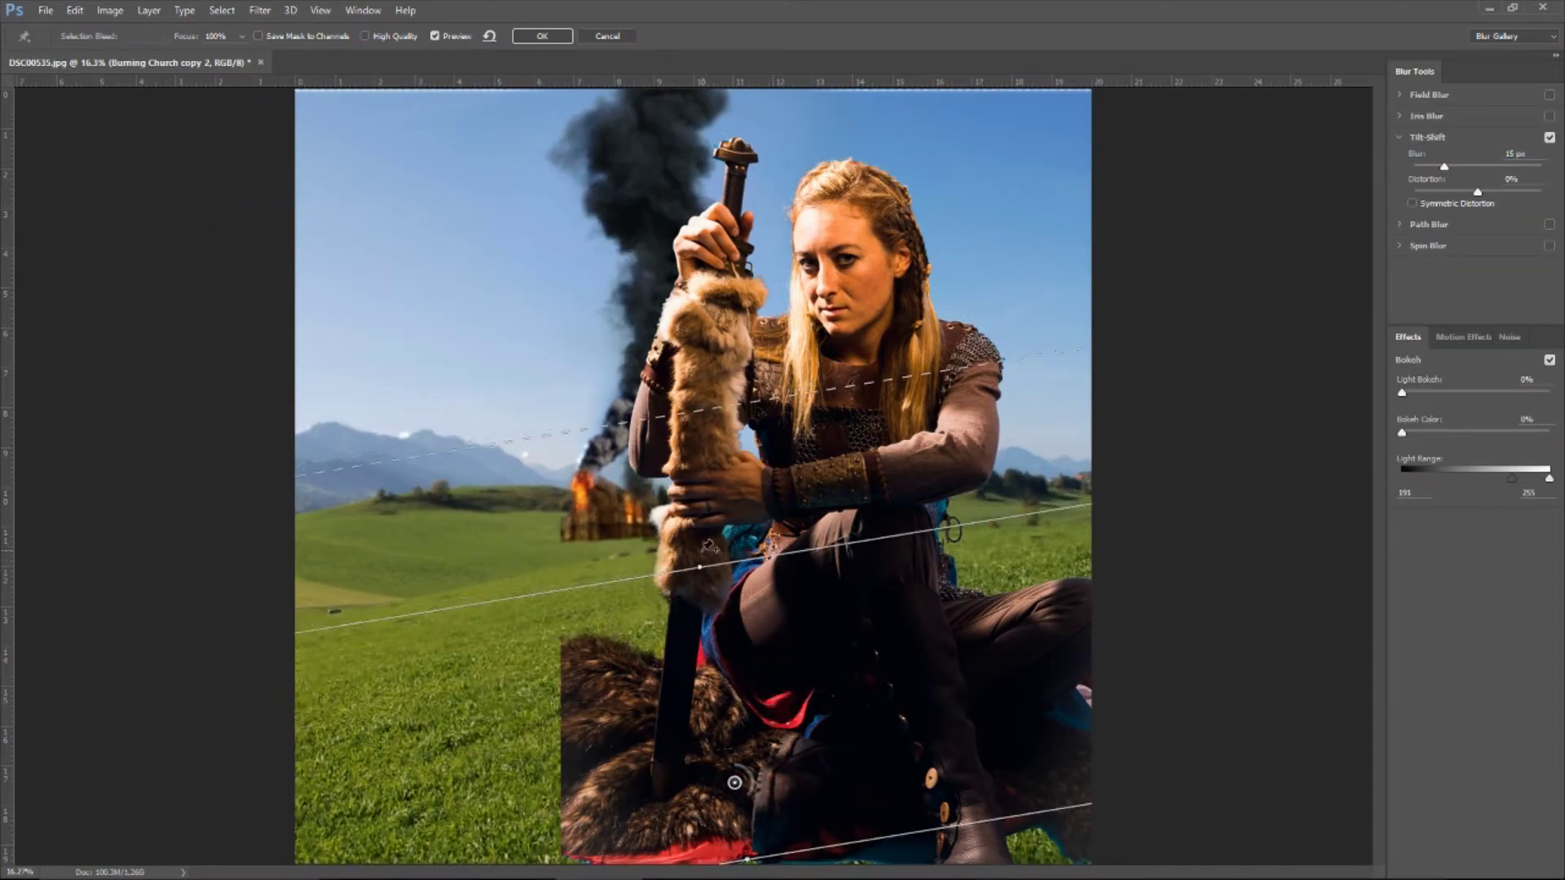
{"action": "left_click_drag", "start_coordinate": [1444, 166], "coordinate": [1504, 168]}
{"action": "mouse_move", "coordinate": [1402, 432]}
{"action": "left_mouse_down"}
{"action": "mouse_move", "coordinate": [1497, 433]}
{"action": "mouse_move", "coordinate": [1496, 479]}
{"action": "mouse_move", "coordinate": [1525, 482]}
{"action": "mouse_move", "coordinate": [1438, 481]}
{"action": "mouse_move", "coordinate": [1470, 482]}
{"action": "left_mouse_up"}
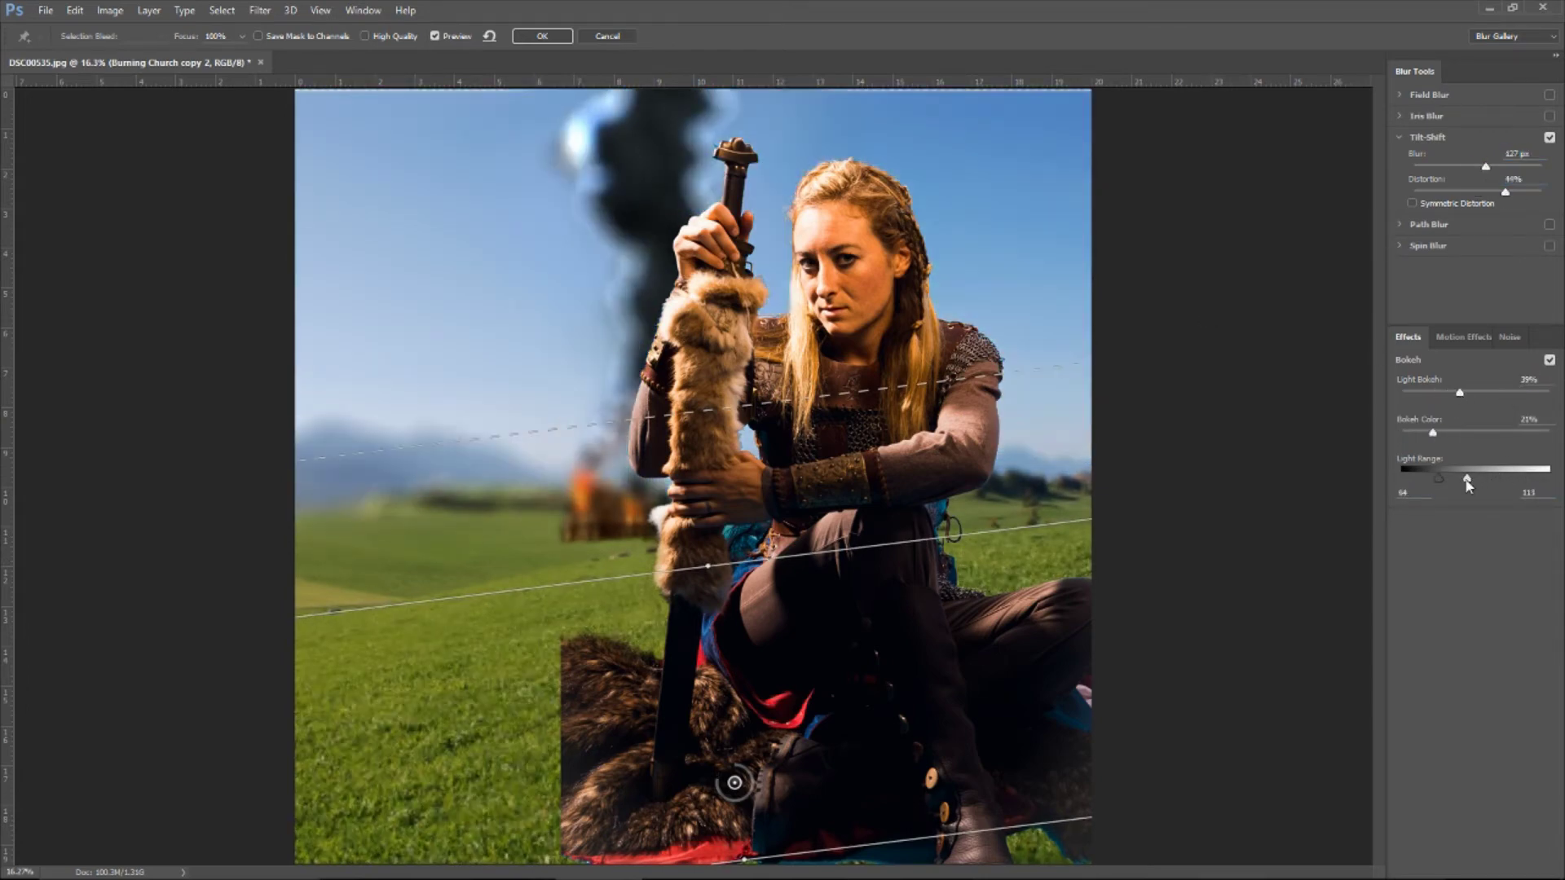
{"action": "key", "text": "Return"}
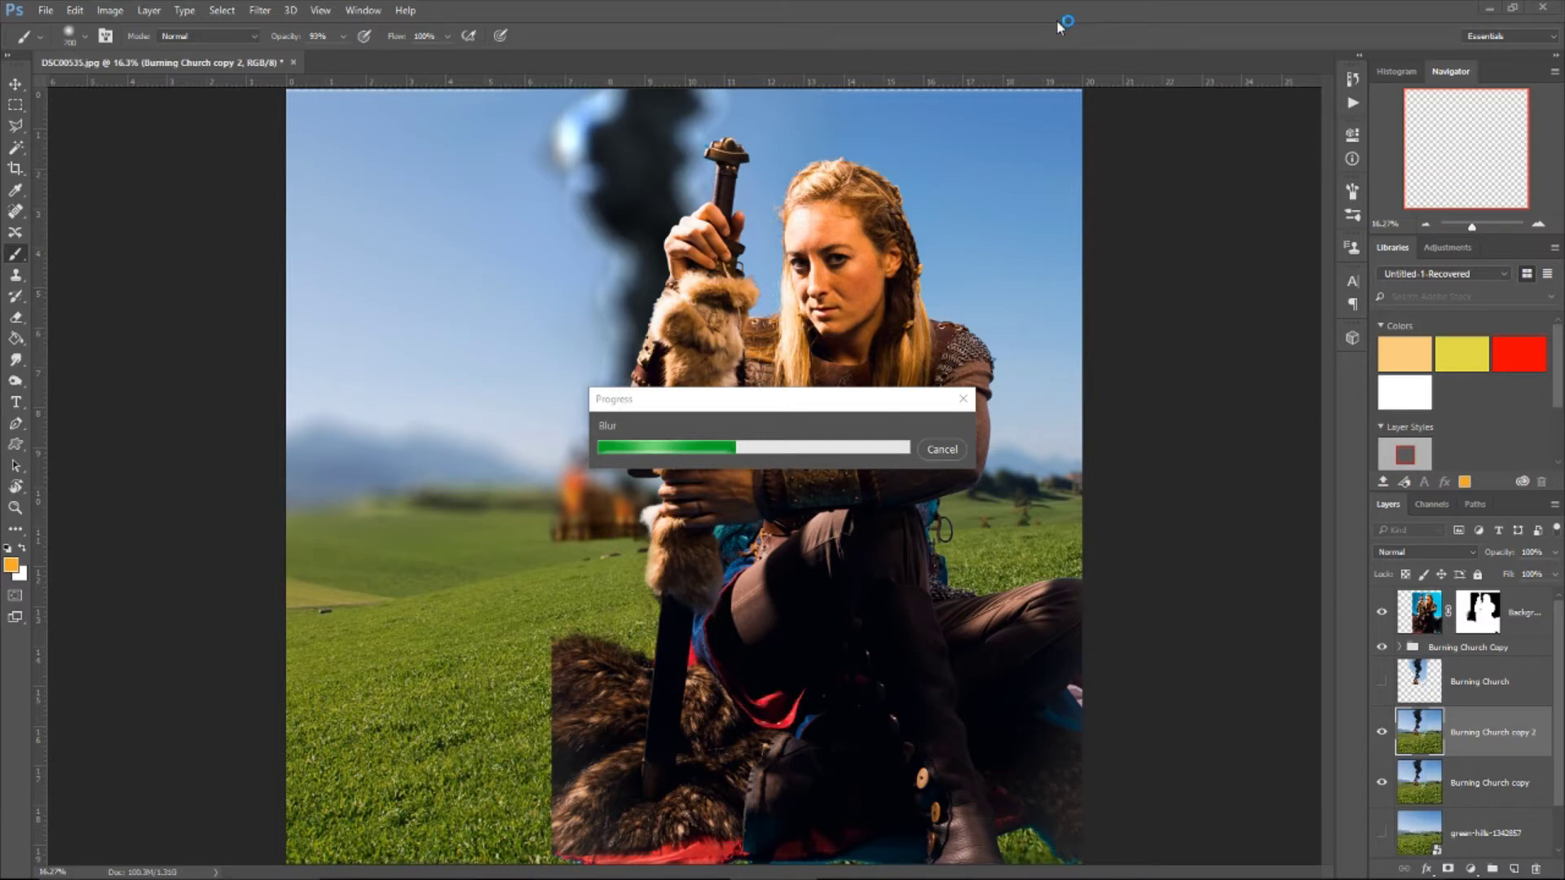
Step: Try Soft Light and Color Burn blend modes on the blurred copy, settling on Soft Light
{"action": "left_click", "coordinate": [1424, 551]}
{"action": "left_click", "coordinate": [1385, 607]}
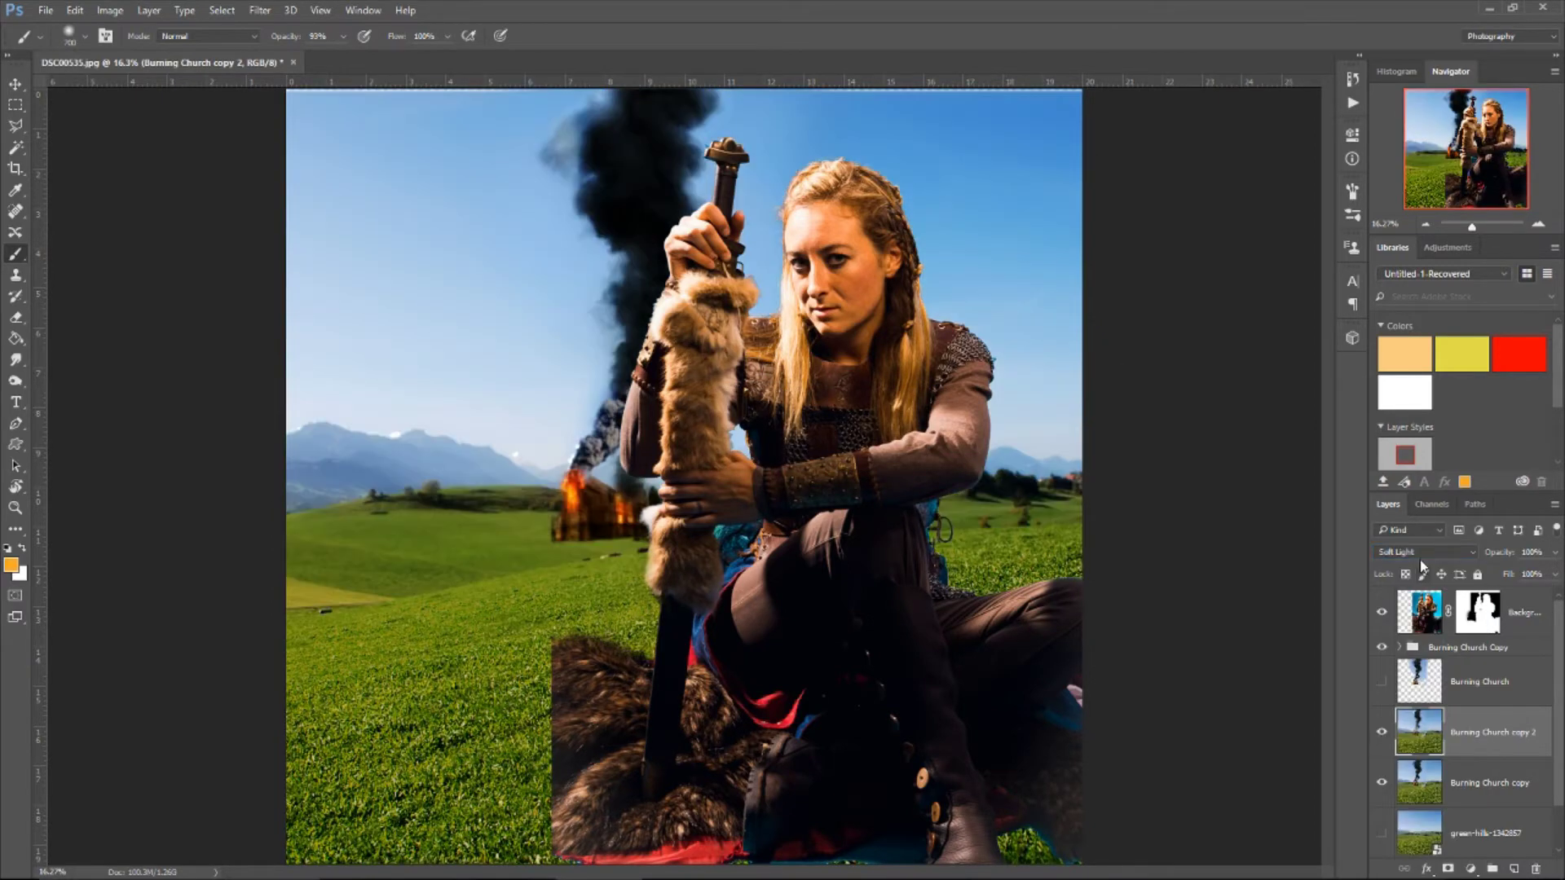
{"action": "left_click", "coordinate": [1424, 551]}
{"action": "left_click", "coordinate": [1425, 552]}
{"action": "left_click", "coordinate": [1402, 602]}
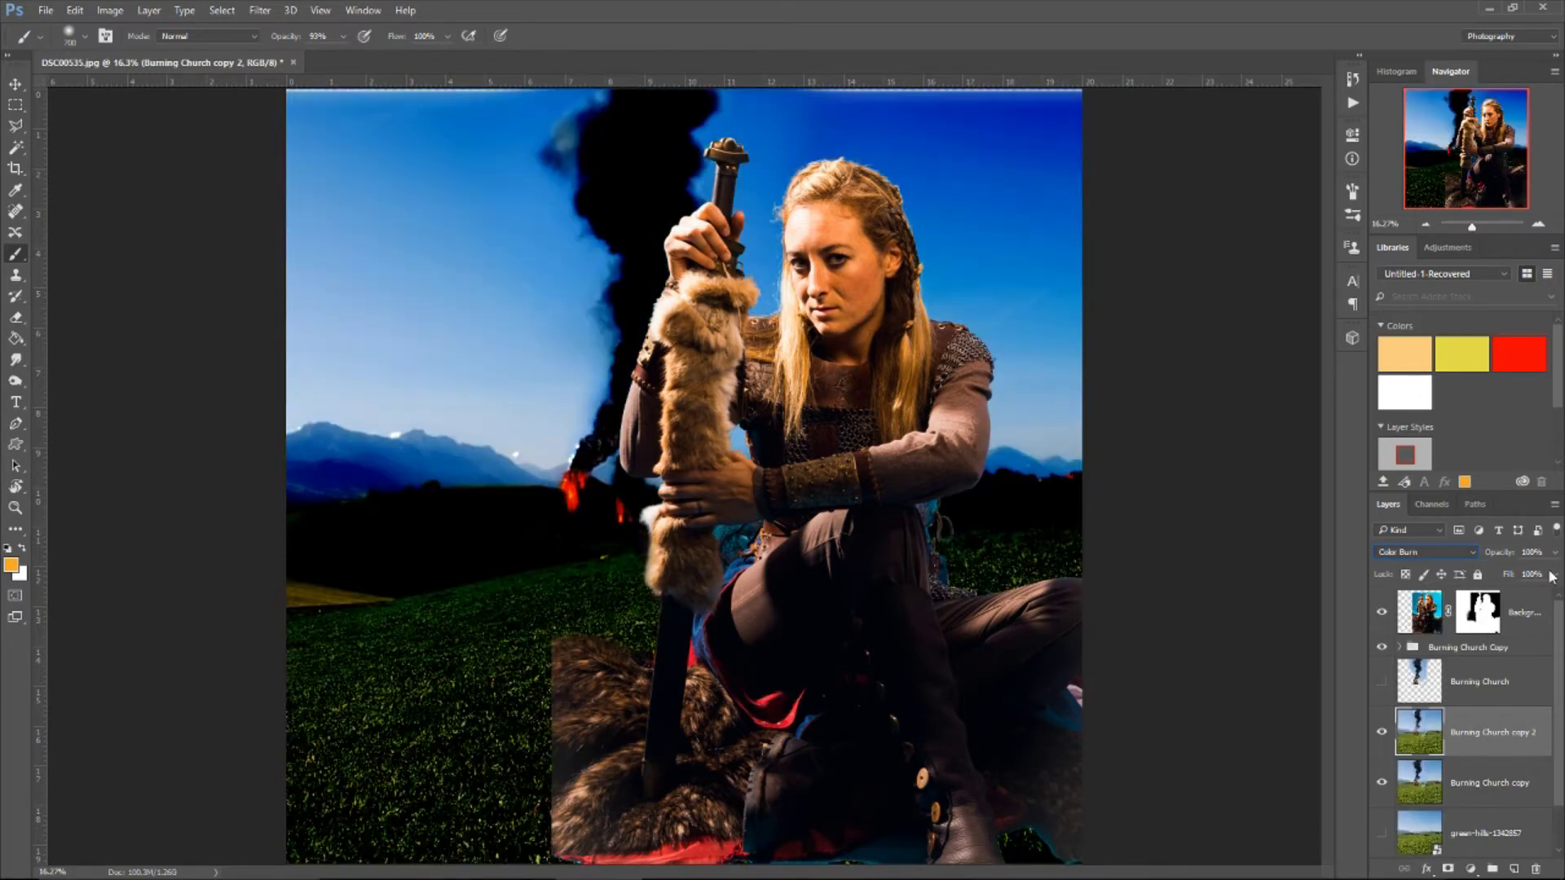
{"action": "left_click", "coordinate": [1424, 552]}
{"action": "left_click", "coordinate": [1417, 726]}
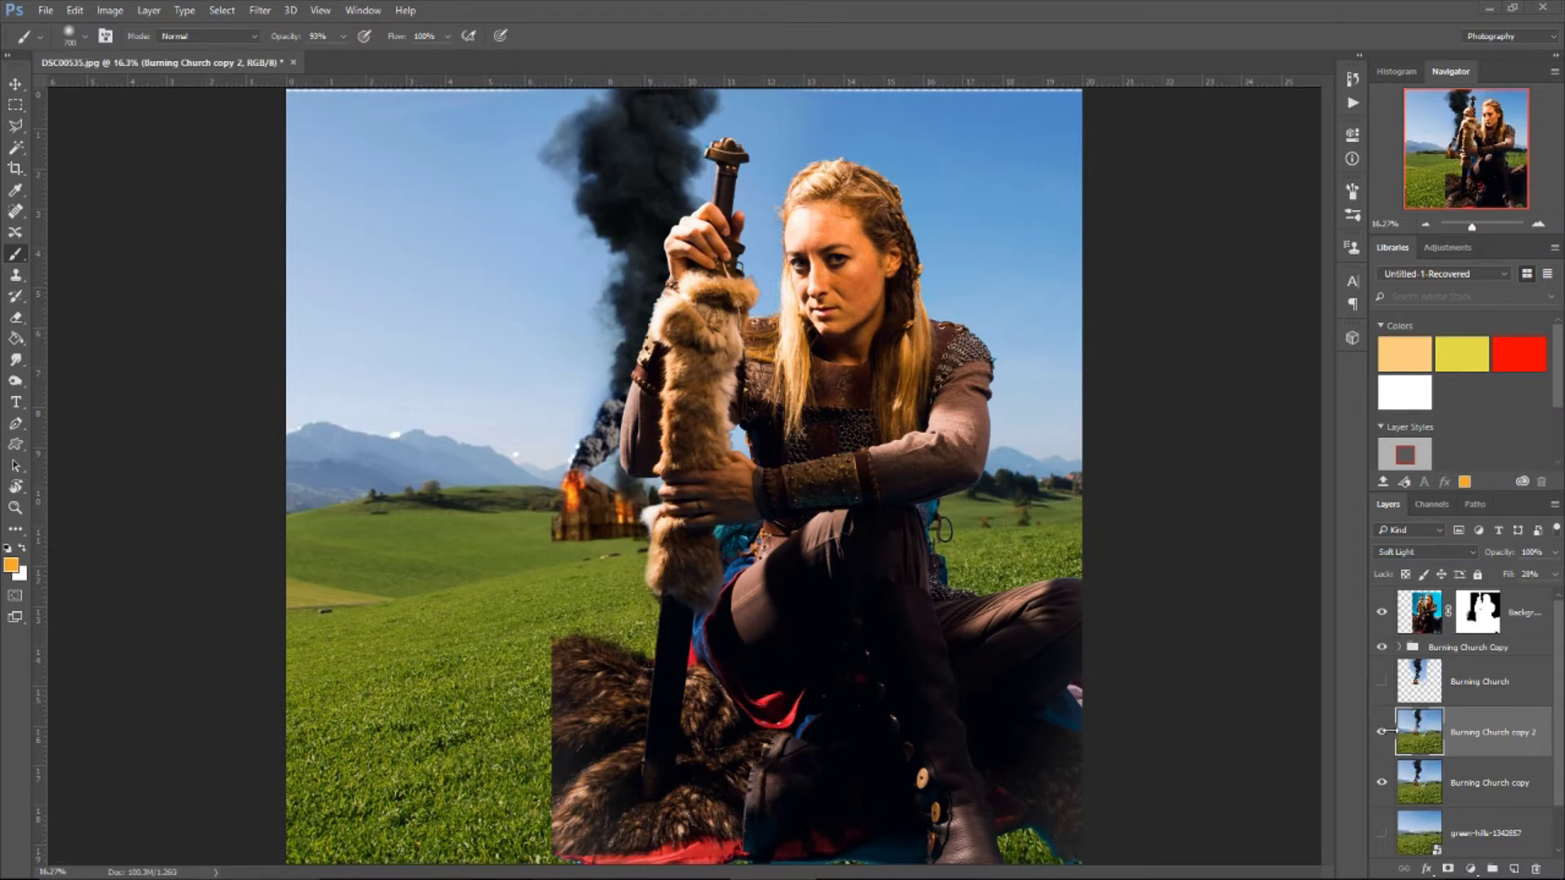
{"action": "left_click", "coordinate": [260, 10]}
{"action": "mouse_move", "coordinate": [278, 205]}
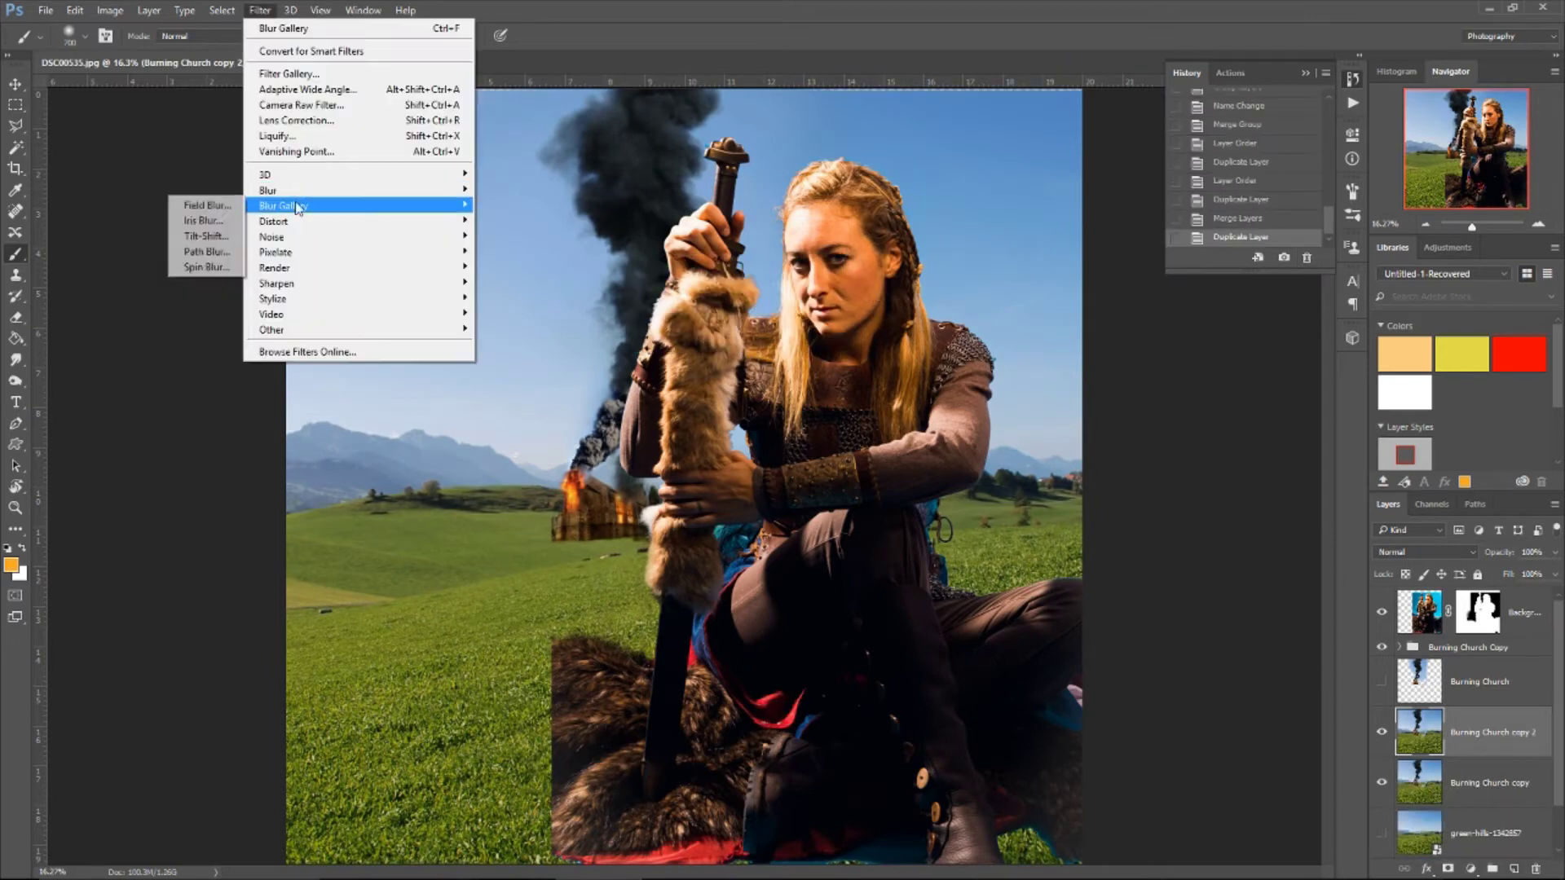
Step: Apply a Tilt-Shift blur to Burning Church copy 2 with its focus band rotated about 10.3° and Path Blur off
{"action": "left_click", "coordinate": [196, 206]}
{"action": "left_click", "coordinate": [1403, 194]}
{"action": "left_click", "coordinate": [1426, 166]}
{"action": "mouse_move", "coordinate": [733, 728]}
{"action": "left_mouse_down"}
{"action": "mouse_move", "coordinate": [735, 691]}
{"action": "mouse_move", "coordinate": [656, 564]}
{"action": "left_mouse_up"}
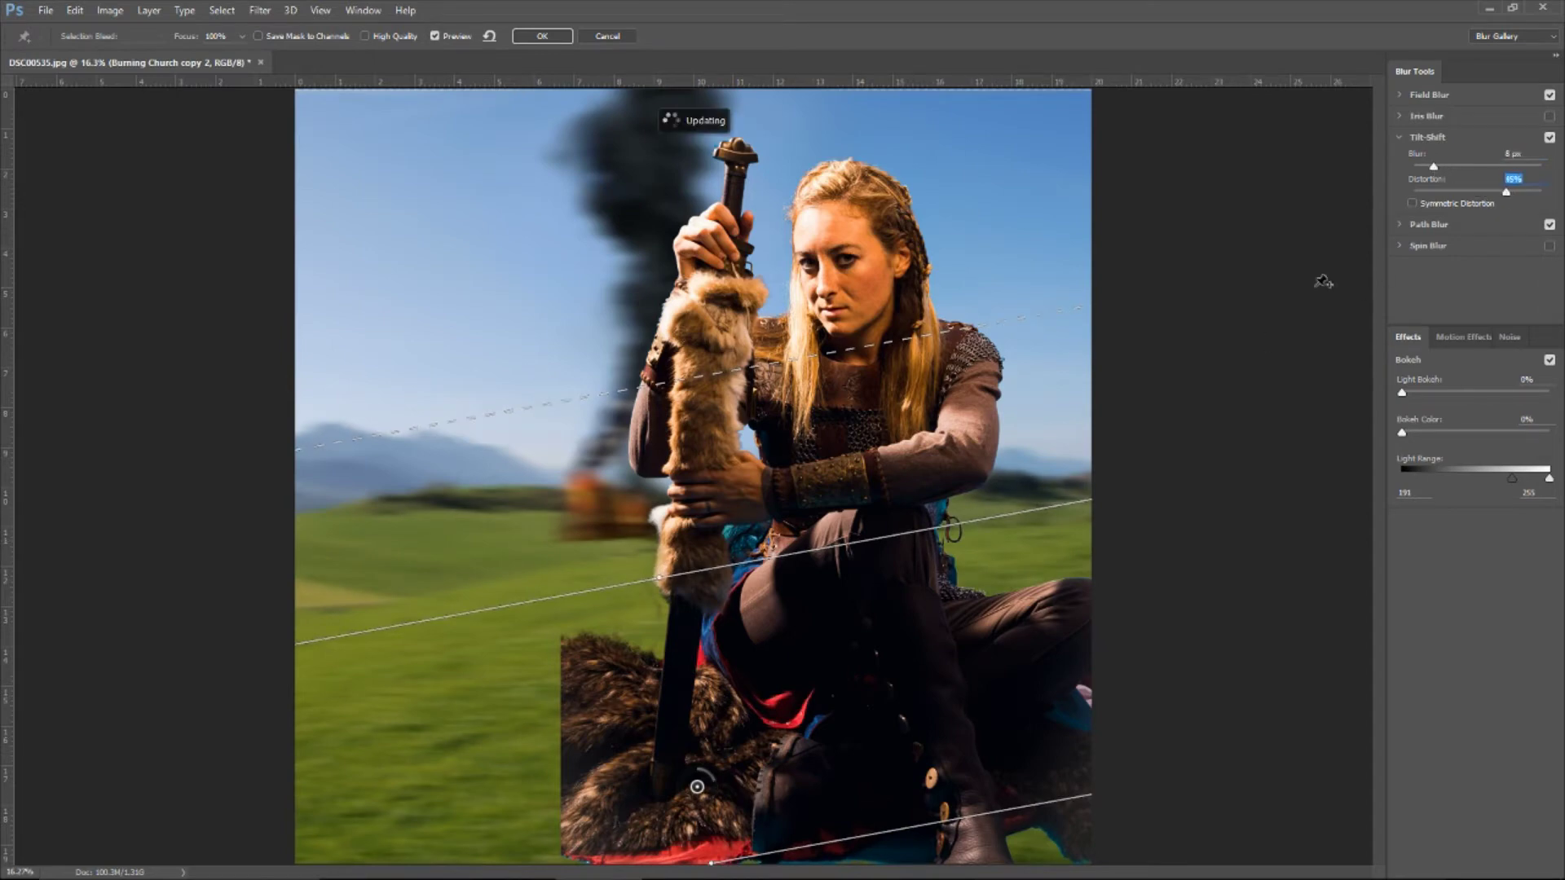
{"action": "left_click", "coordinate": [1548, 225]}
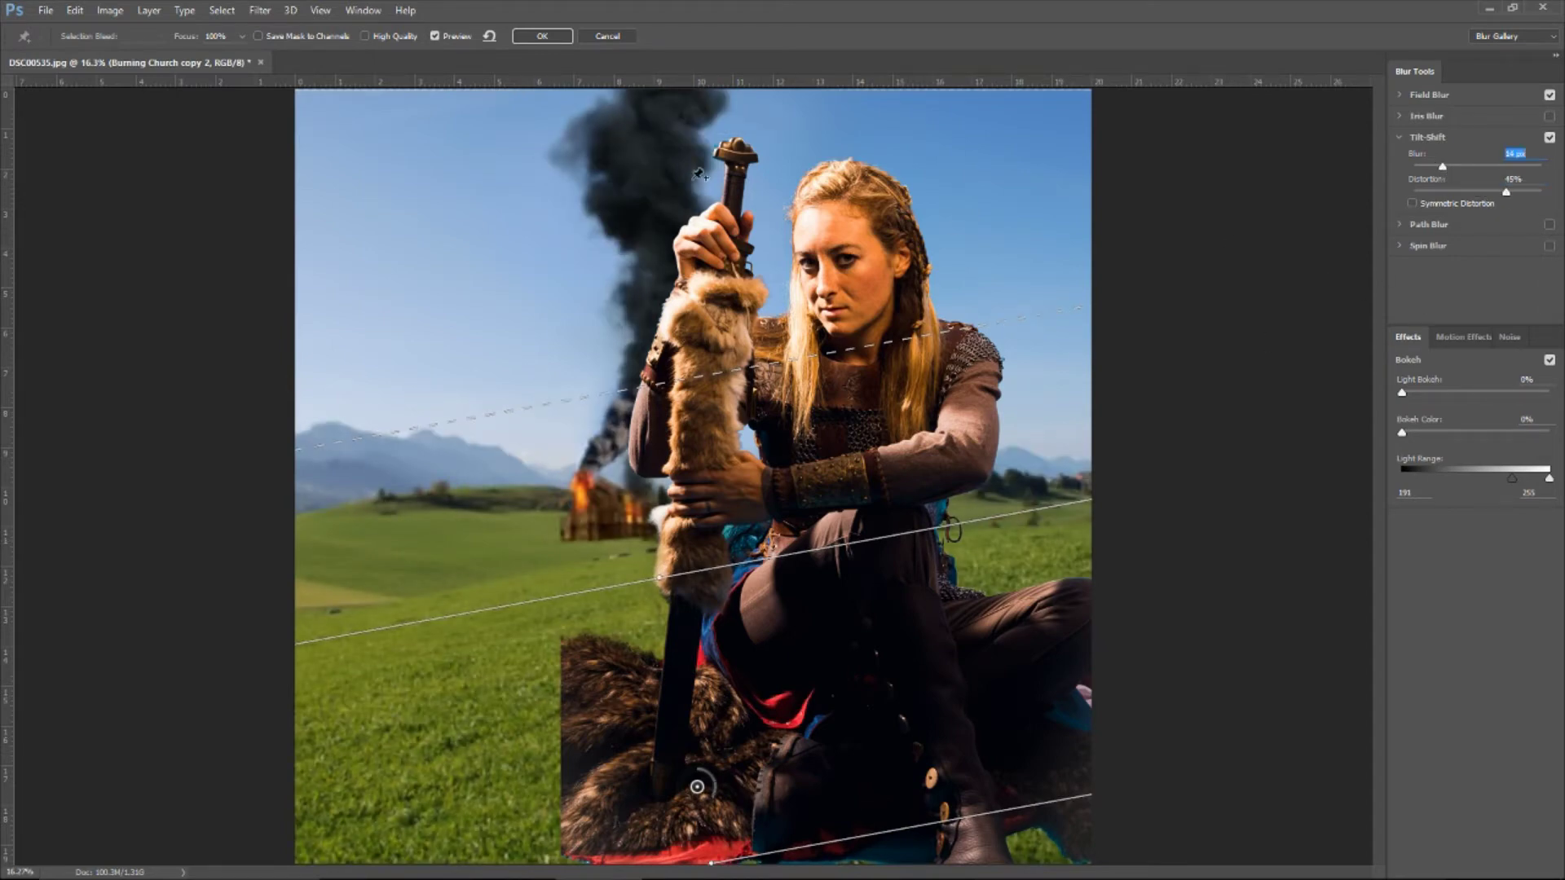
{"action": "key", "text": "Return"}
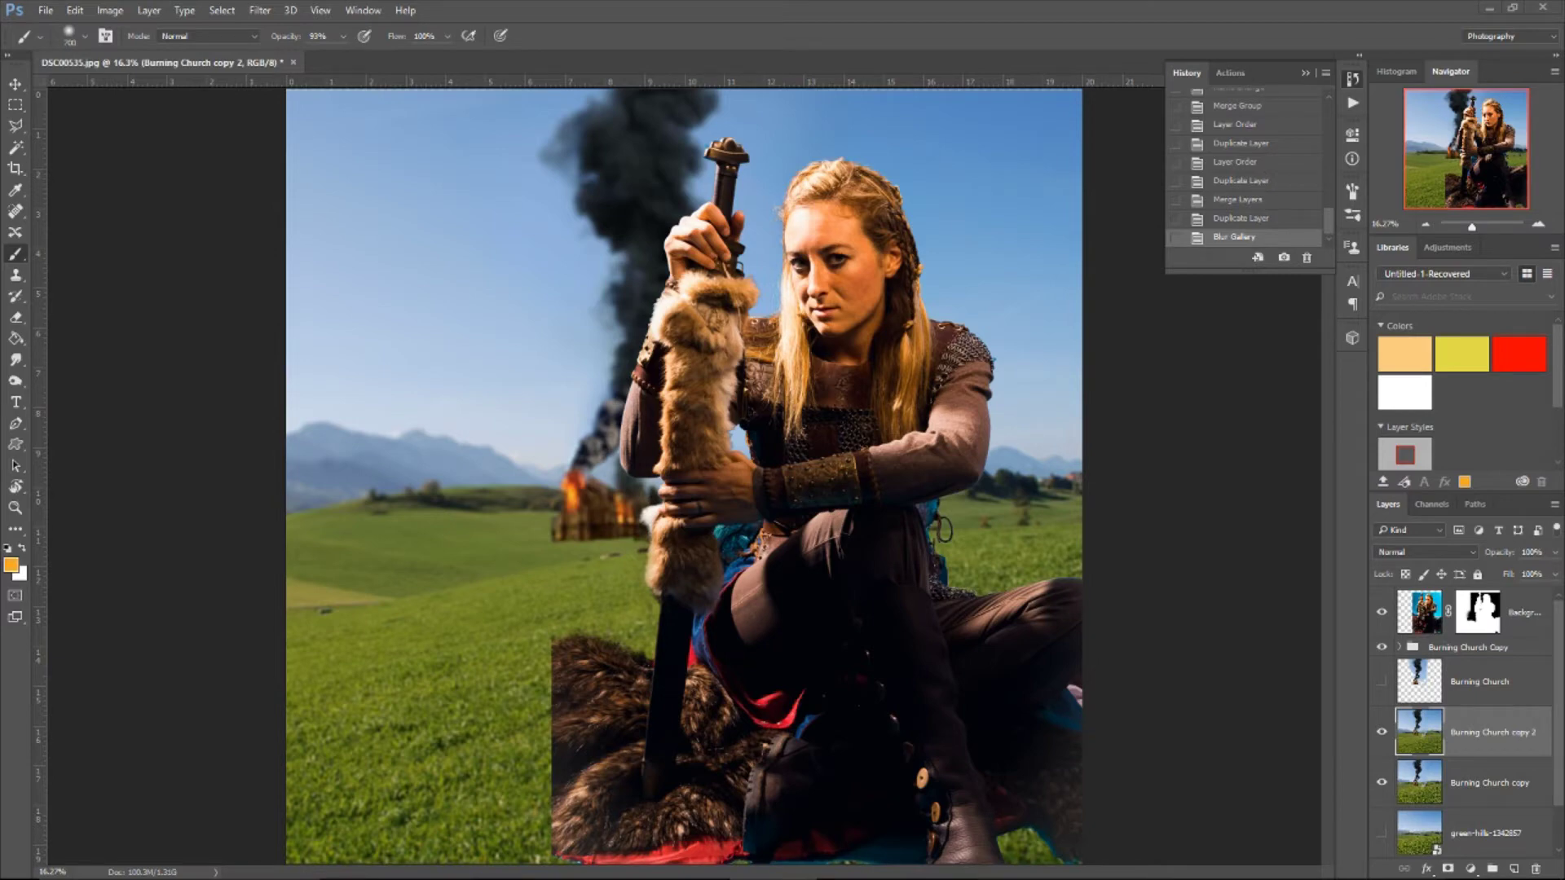
Step: Add a new layer, paint a stroke on it, and set it to Overlay blending
{"action": "key", "text": "ctrl+shift+alt+n"}
{"action": "key", "text": "d"}
{"action": "scroll", "coordinate": [643, 395], "scroll_direction": "up", "scroll_amount": 3}
{"action": "left_click_drag", "start_coordinate": [602, 519], "coordinate": [534, 550]}
{"action": "left_click", "coordinate": [1425, 551]}
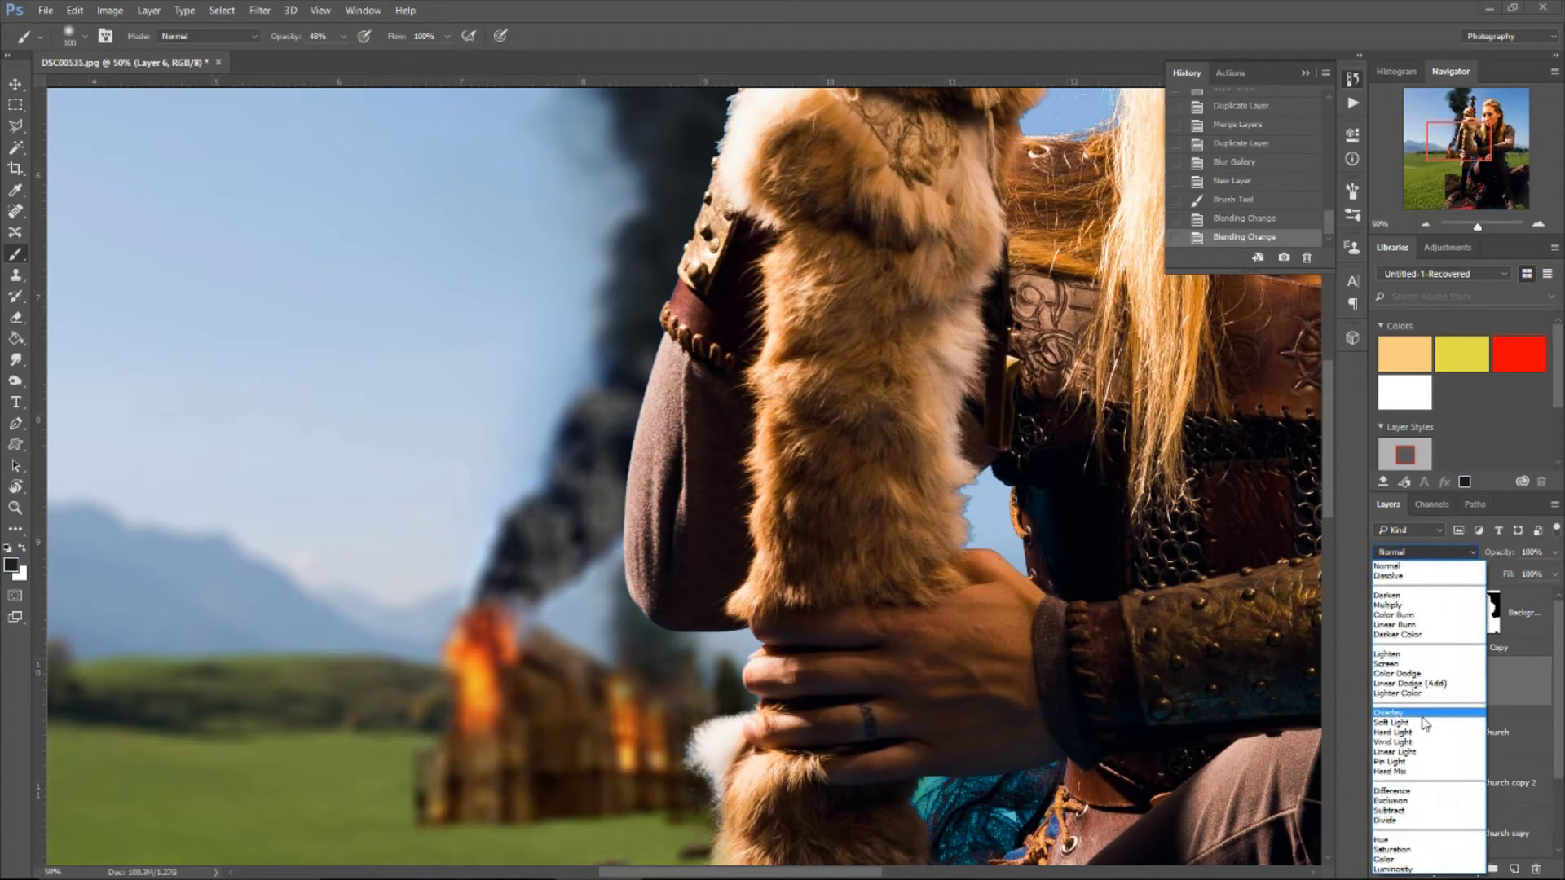
{"action": "left_click", "coordinate": [1402, 558]}
{"action": "key", "text": "z"}
{"action": "left_click", "coordinate": [457, 35]}
Step: Paste the stormy sky in Soft Light mode and place it below the Burning Church layer
{"action": "key", "text": "ctrl+v"}
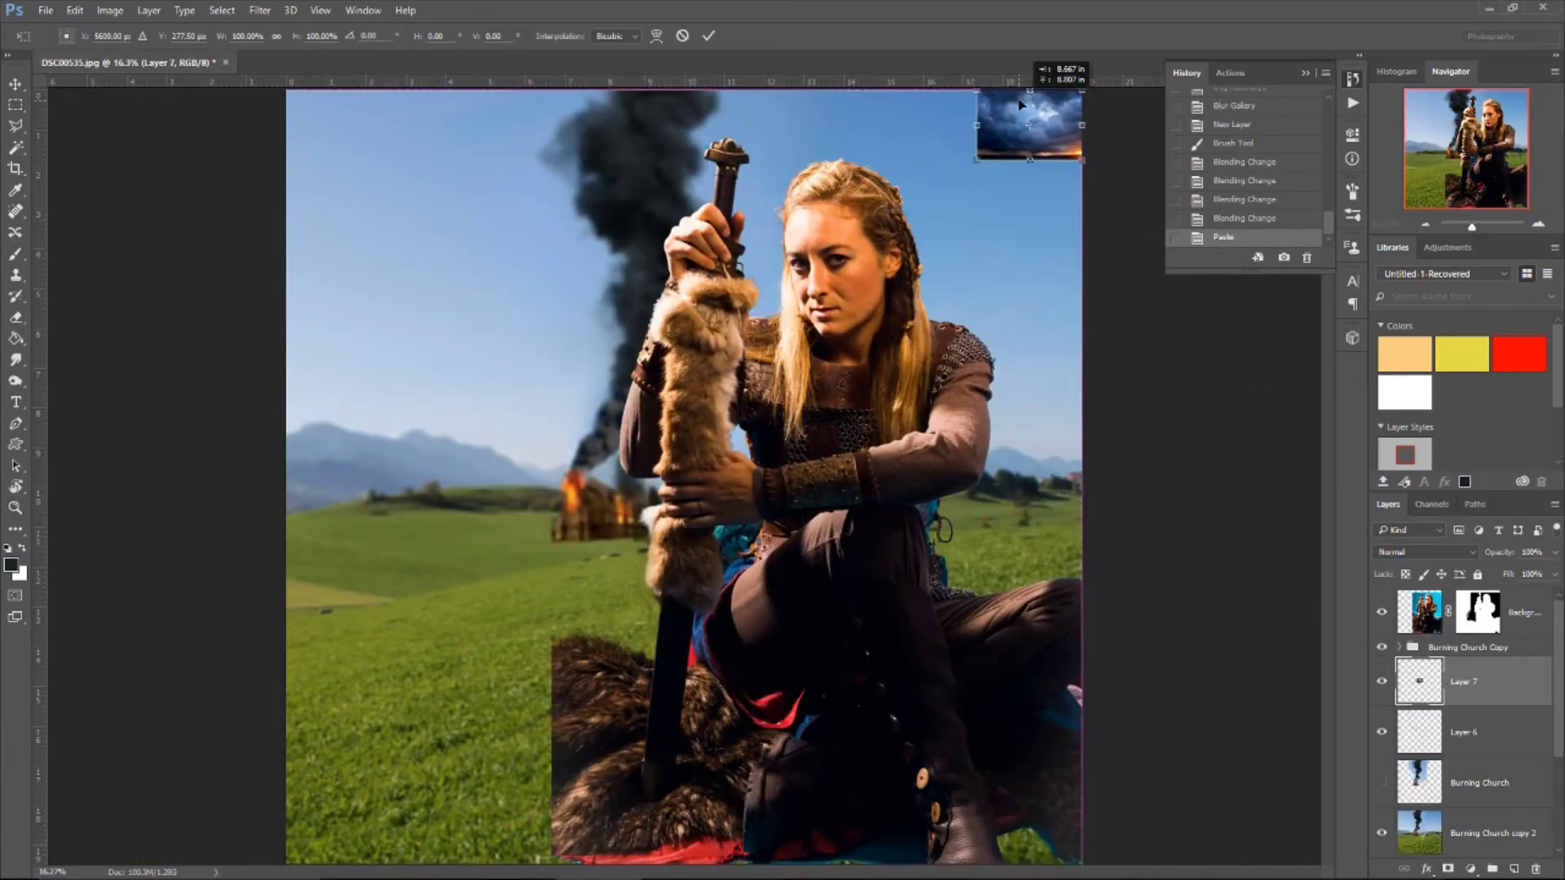
{"action": "key", "text": "ctrl+t"}
{"action": "key", "text": "Return"}
{"action": "left_click", "coordinate": [1425, 552]}
{"action": "left_click", "coordinate": [1434, 594]}
{"action": "scroll", "coordinate": [1424, 552], "scroll_direction": "down", "scroll_amount": 2}
{"action": "mouse_move", "coordinate": [1463, 681]}
{"action": "left_mouse_down"}
{"action": "mouse_move", "coordinate": [1462, 847]}
{"action": "mouse_move", "coordinate": [1462, 733]}
{"action": "left_mouse_up"}
Step: Adjust the sky's blending options and mask it so the smoke shows through
{"action": "double_click", "coordinate": [1499, 713]}
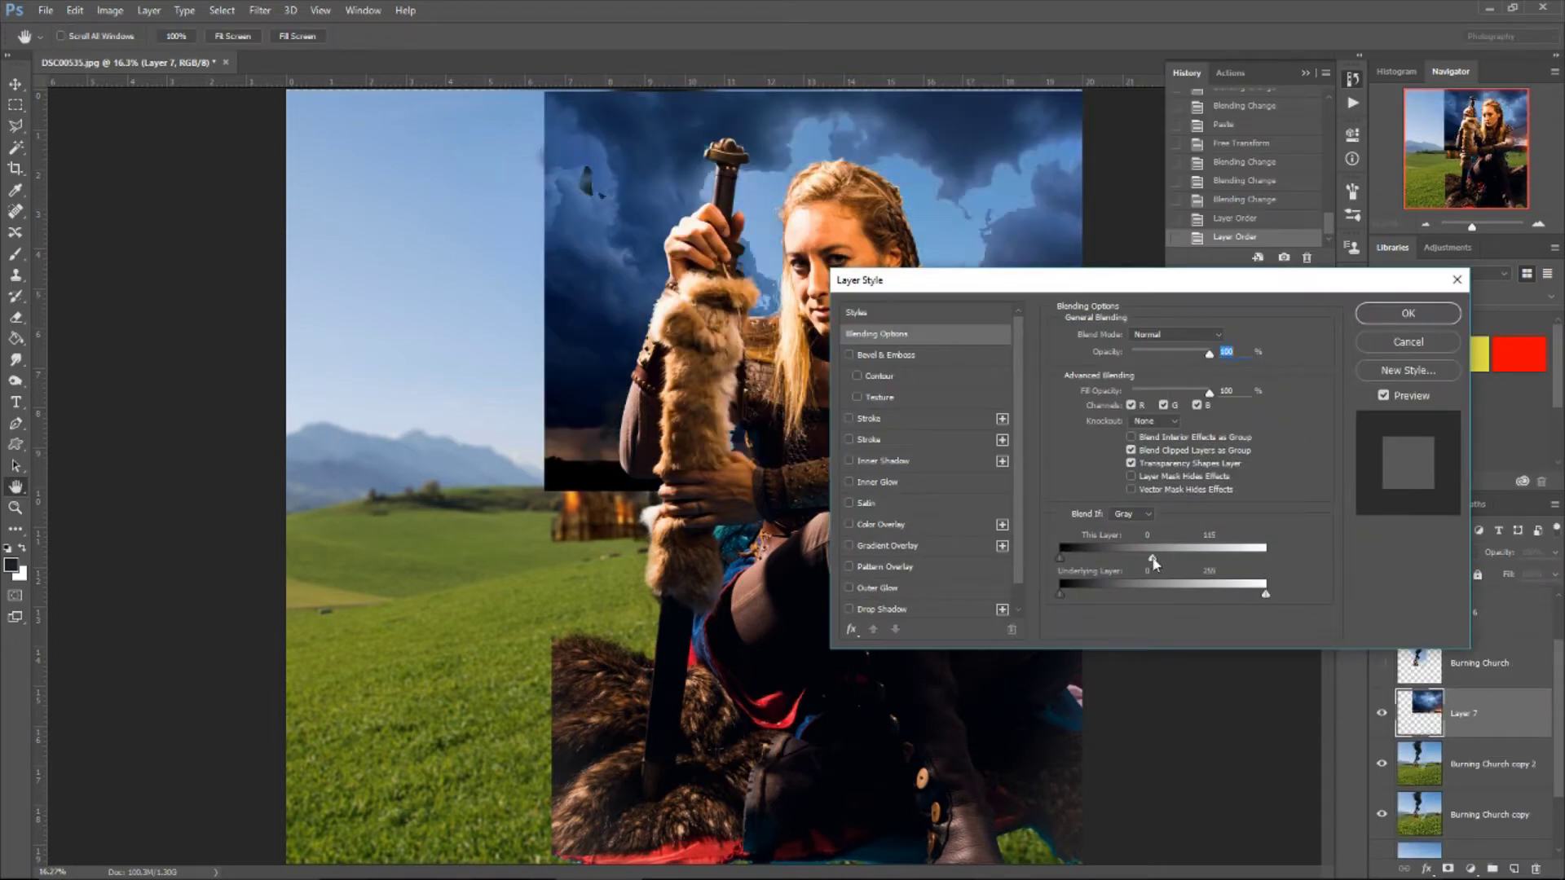
{"action": "left_click_drag", "start_coordinate": [1264, 591], "coordinate": [1169, 589]}
{"action": "left_click", "coordinate": [1407, 308]}
{"action": "key", "text": "b"}
{"action": "mouse_move", "coordinate": [522, 522]}
{"action": "left_mouse_down"}
{"action": "mouse_move", "coordinate": [603, 489]}
{"action": "mouse_move", "coordinate": [603, 244]}
{"action": "left_mouse_up"}
{"action": "left_click_drag", "start_coordinate": [587, 408], "coordinate": [595, 123]}
{"action": "left_click_drag", "start_coordinate": [693, 188], "coordinate": [758, 106]}
Step: Stamp Smoke 1 brush smoke into the sky near the sword on a new layer
{"action": "key", "text": "ctrl+shift+alt+n"}
{"action": "left_click", "coordinate": [11, 564]}
{"action": "key", "text": "Return"}
{"action": "left_click", "coordinate": [77, 36]}
{"action": "double_click", "coordinate": [74, 350]}
{"action": "left_click", "coordinate": [77, 36]}
{"action": "left_click", "coordinate": [541, 327]}
{"action": "left_click", "coordinate": [587, 244]}
{"action": "left_click", "coordinate": [570, 163]}
Step: Set the smoke layer to Luminosity at 72% opacity and the sky to Hard Light with 88% fill
{"action": "left_click", "coordinate": [1424, 551]}
{"action": "left_click", "coordinate": [1402, 851]}
{"action": "left_click", "coordinate": [1554, 552]}
{"action": "left_click_drag", "start_coordinate": [1553, 572], "coordinate": [1531, 572]}
{"action": "left_click", "coordinate": [1419, 763]}
{"action": "key", "text": "shift+plus"}
{"action": "key", "text": "shift+plus"}
{"action": "key", "text": "shift+plus"}
{"action": "key", "text": "shift+plus"}
{"action": "key", "text": "shift+8"}
{"action": "key", "text": "shift+8"}
Step: Paint black smoke across the upper sky on a new layer with a smoke brush
{"action": "left_click", "coordinate": [1513, 869]}
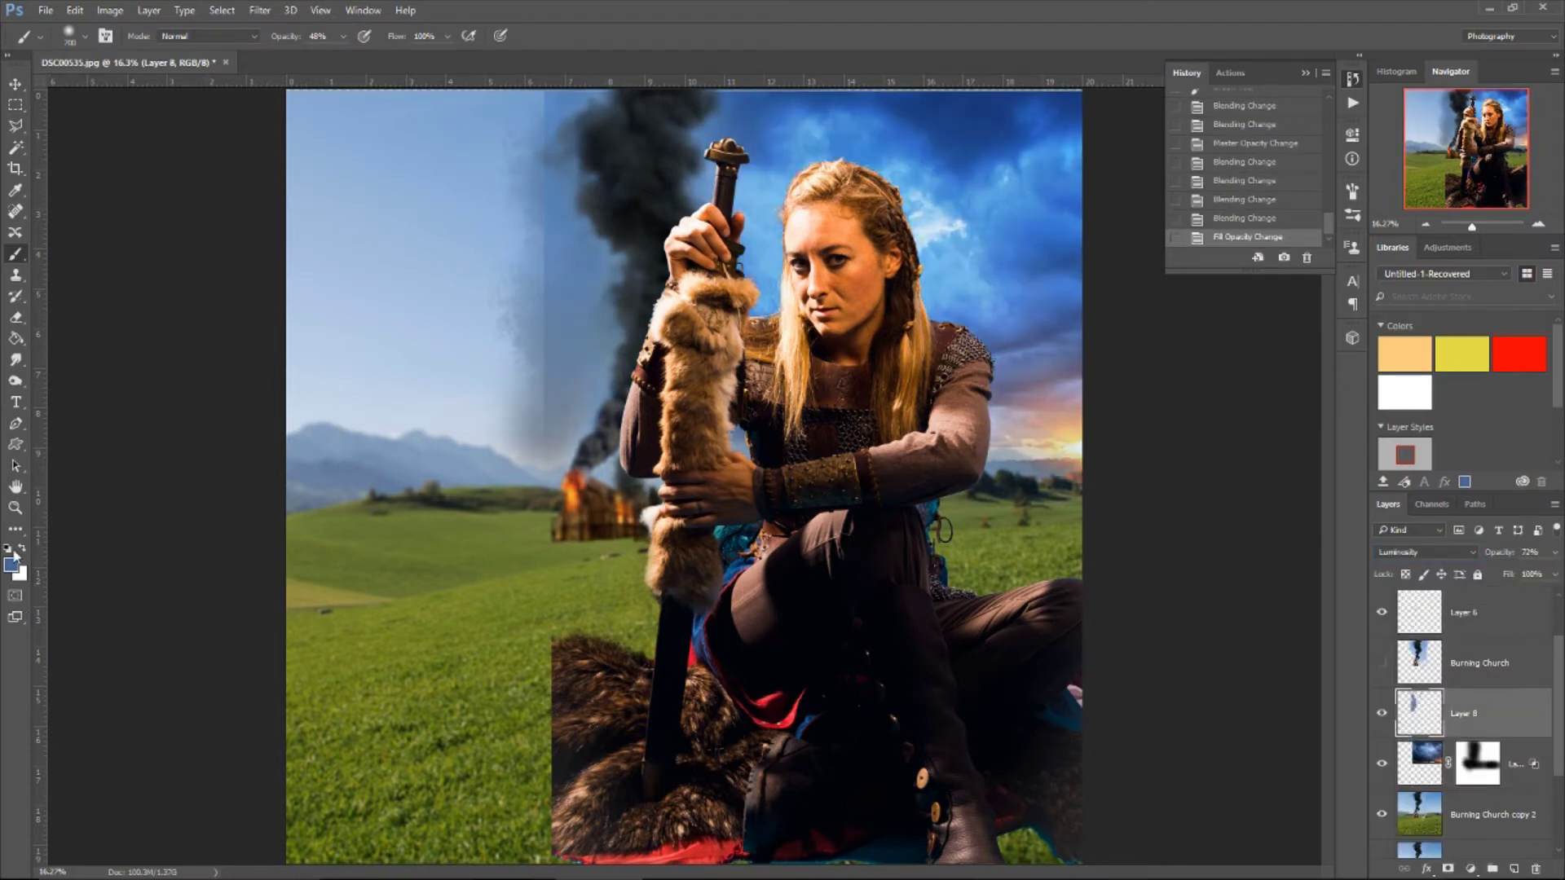
{"action": "left_click", "coordinate": [85, 36]}
{"action": "scroll", "coordinate": [163, 326], "scroll_direction": "down", "scroll_amount": 5}
{"action": "left_click", "coordinate": [138, 517]}
{"action": "key", "text": "Return"}
{"action": "left_click_drag", "start_coordinate": [1002, 134], "coordinate": [774, 163]}
Step: Soften the dark smoke layer with a Gaussian Blur
{"action": "left_click", "coordinate": [1424, 552]}
{"action": "left_click", "coordinate": [1402, 737]}
{"action": "left_click", "coordinate": [259, 9]}
{"action": "left_click", "coordinate": [294, 186]}
{"action": "left_click", "coordinate": [530, 245]}
{"action": "left_click", "coordinate": [1206, 239]}
Step: Paint warm yellow glow strokes on new layers and set the glow layer to Soft Light
{"action": "key", "text": "b"}
{"action": "left_click_drag", "start_coordinate": [978, 375], "coordinate": [1011, 423]}
{"action": "key", "text": "ctrl+shift+alt+n"}
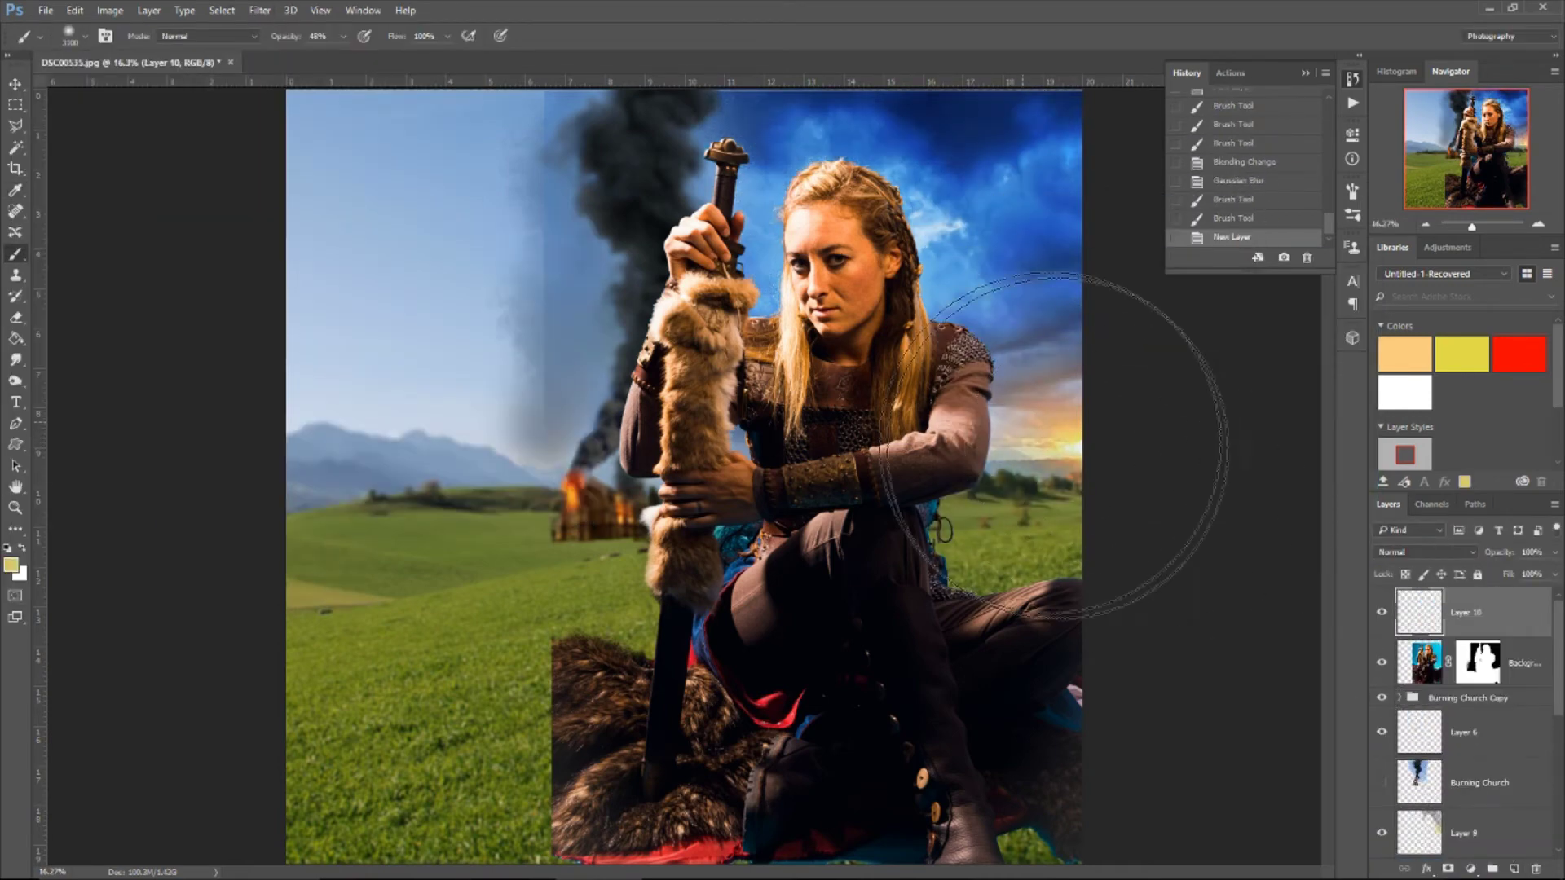
{"action": "left_click_drag", "start_coordinate": [1190, 400], "coordinate": [1010, 407]}
{"action": "left_click_drag", "start_coordinate": [457, 457], "coordinate": [619, 489]}
{"action": "left_click", "coordinate": [1424, 551]}
{"action": "left_click", "coordinate": [1418, 693]}
Step: Flip the layer horizontally and nudge it into place
{"action": "left_click", "coordinate": [1477, 831], "text": "ctrl"}
{"action": "key", "text": "ctrl+d"}
{"action": "scroll", "coordinate": [1467, 733], "scroll_direction": "up", "scroll_amount": 3}
{"action": "left_click", "coordinate": [1476, 662], "text": "ctrl"}
{"action": "key", "text": "ctrl+d"}
{"action": "left_click", "coordinate": [74, 10]}
{"action": "left_click", "coordinate": [310, 607]}
{"action": "key", "text": "v"}
{"action": "mouse_move", "coordinate": [576, 314]}
{"action": "left_mouse_down"}
{"action": "mouse_move", "coordinate": [595, 287]}
{"action": "mouse_move", "coordinate": [655, 314]}
{"action": "left_mouse_up"}
Step: Reveal stormy clouds at the upper right and shift the sky to show the mountains
{"action": "scroll", "coordinate": [1467, 734], "scroll_direction": "down", "scroll_amount": 3}
{"action": "left_click", "coordinate": [1500, 731]}
{"action": "left_click", "coordinate": [16, 255]}
{"action": "mouse_move", "coordinate": [1060, 456]}
{"action": "left_mouse_down"}
{"action": "mouse_move", "coordinate": [1048, 296]}
{"action": "mouse_move", "coordinate": [750, 49]}
{"action": "left_mouse_up"}
{"action": "key", "text": "v"}
{"action": "left_click_drag", "start_coordinate": [803, 213], "coordinate": [794, 196]}
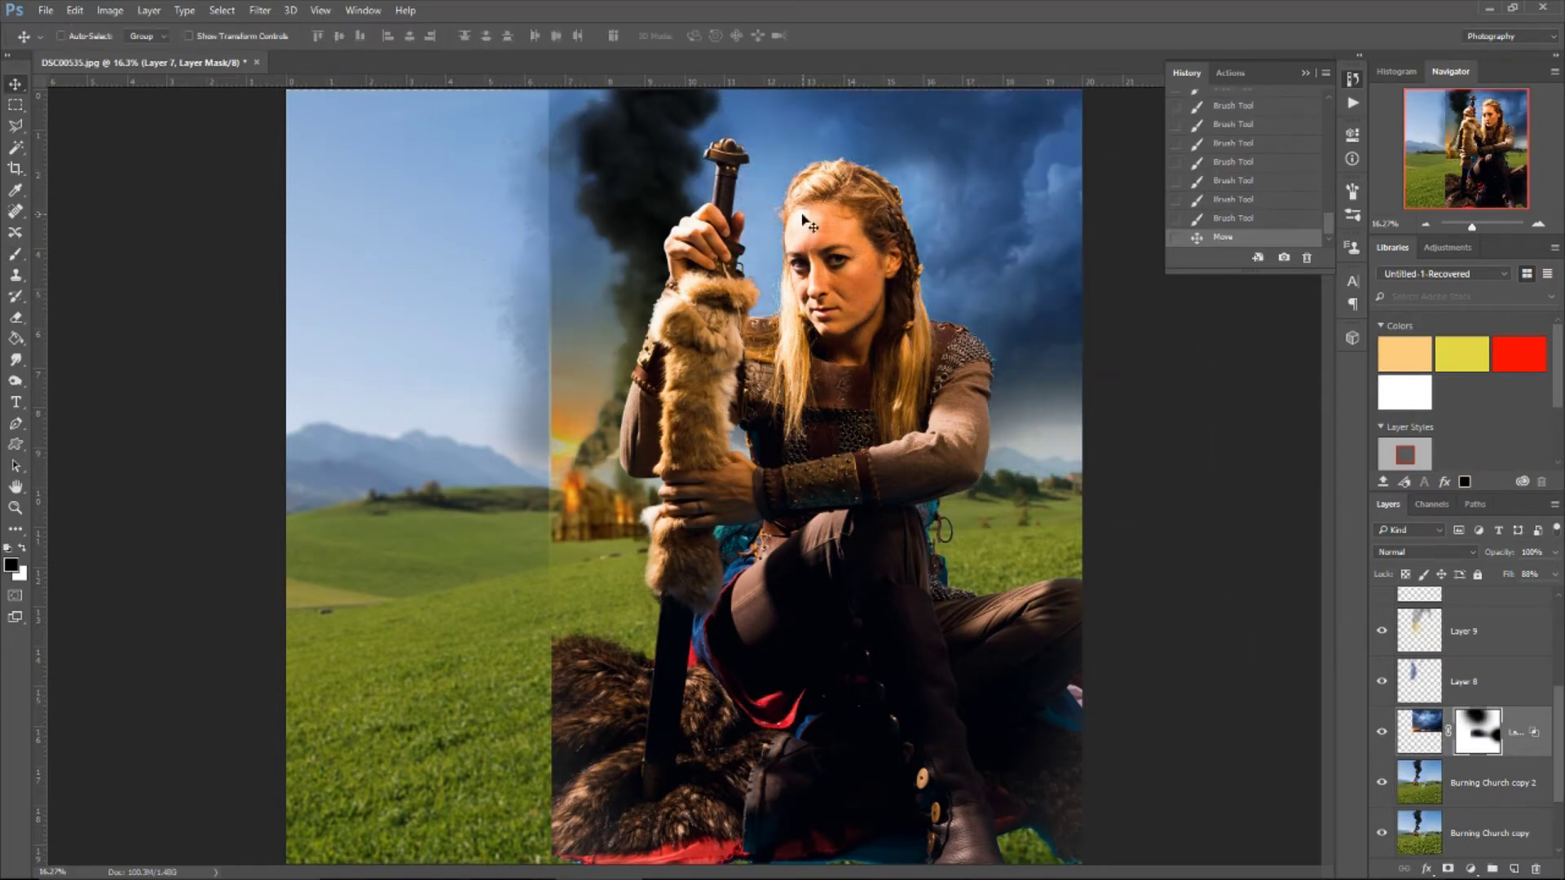
{"action": "scroll", "coordinate": [1385, 636], "scroll_direction": "up", "scroll_amount": 4}
Step: Crop the canvas down to the picture area, then undo the last brush strokes
{"action": "key", "text": "m"}
{"action": "left_click_drag", "start_coordinate": [549, 89], "coordinate": [1000, 579]}
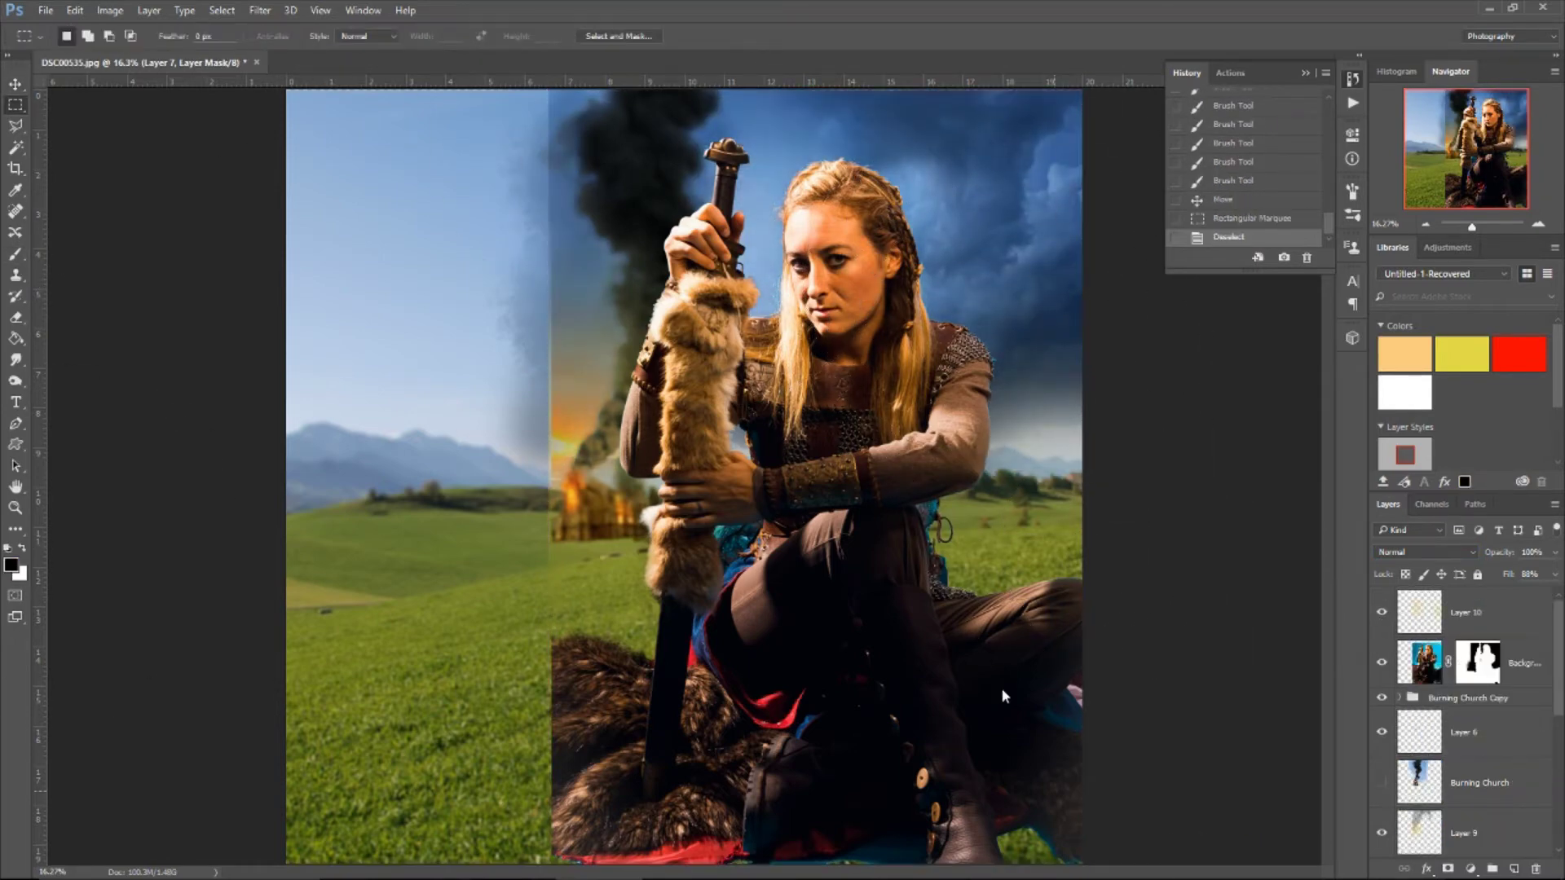
{"action": "key", "text": "ctrl+minus"}
{"action": "left_click_drag", "start_coordinate": [989, 803], "coordinate": [618, 390]}
{"action": "left_click", "coordinate": [98, 9]}
{"action": "left_click", "coordinate": [142, 175]}
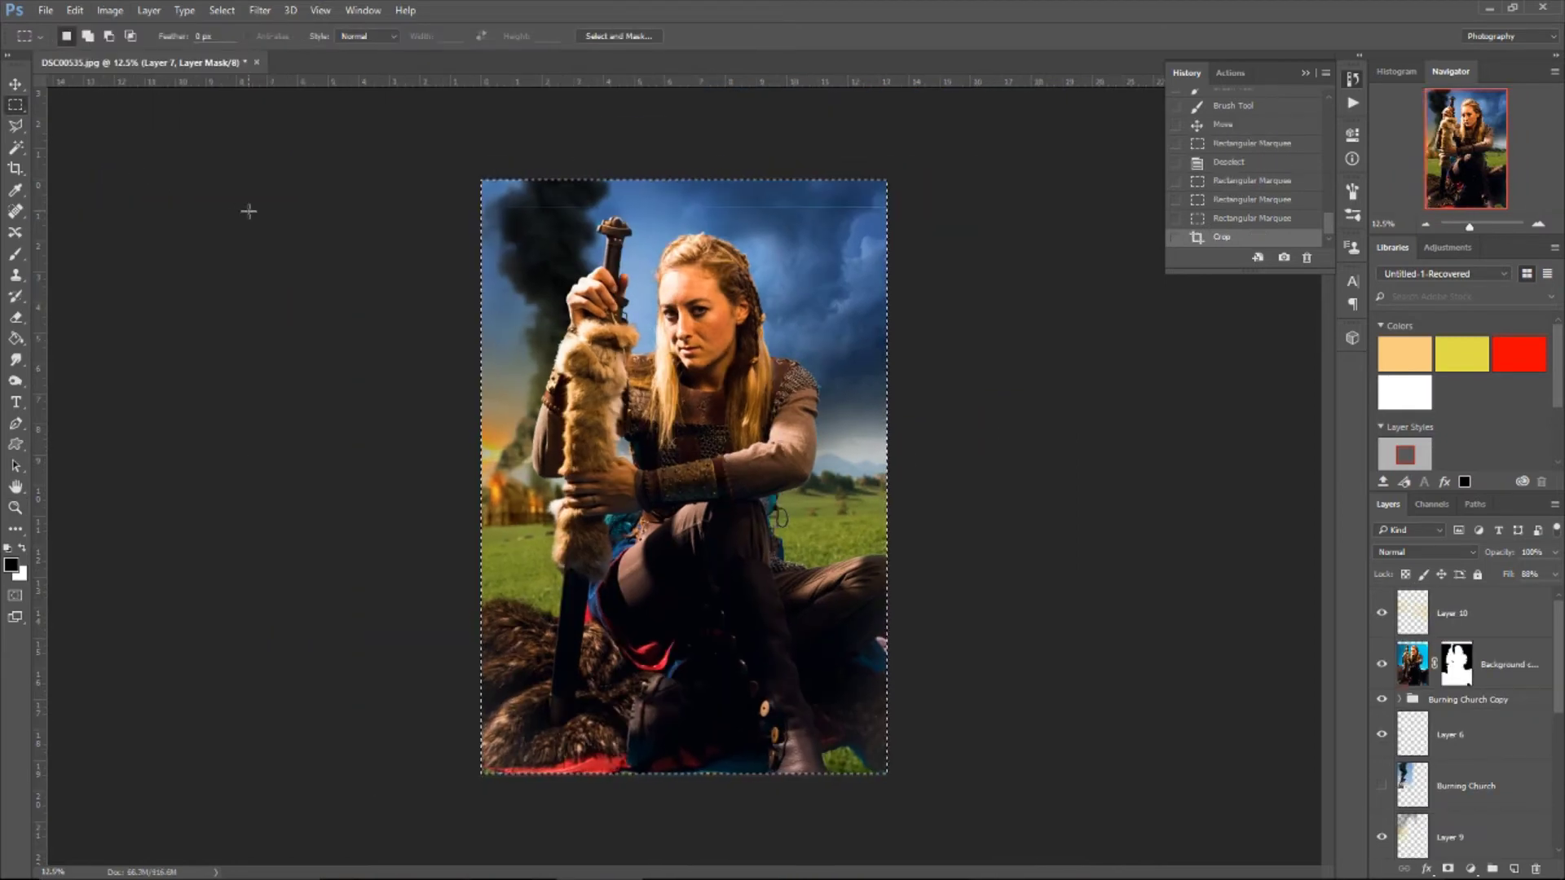
{"action": "left_click", "coordinate": [16, 253]}
{"action": "key", "text": "ctrl+alt+z"}
{"action": "key", "text": "ctrl+alt+z"}
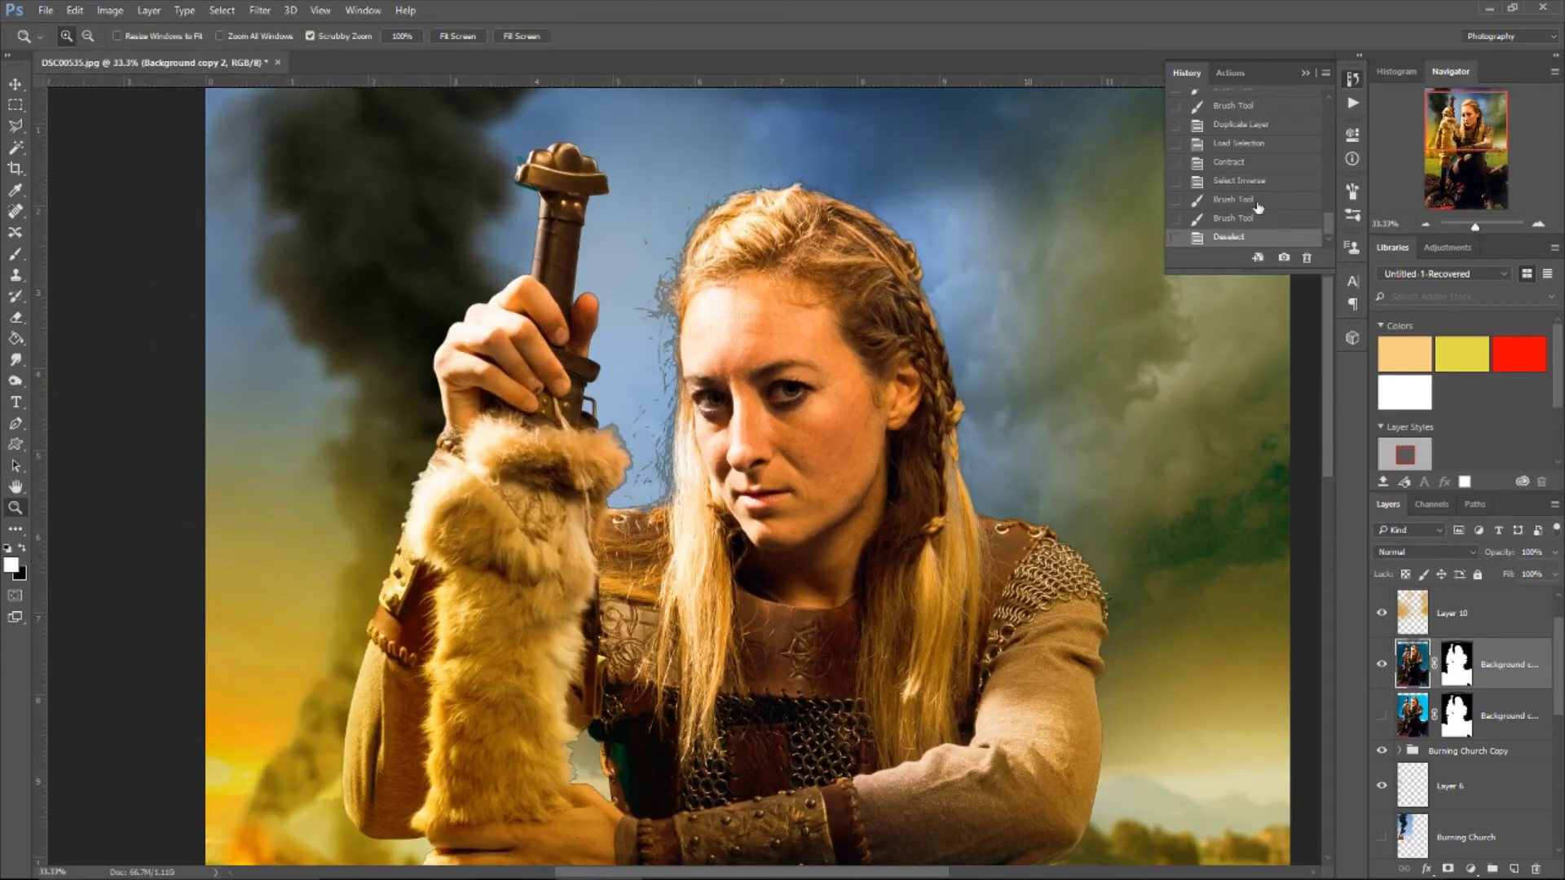
Step: Shift the masked sunset glow layer to the left
{"action": "key", "text": "ctrl+minus"}
{"action": "key", "text": "ctrl+minus"}
{"action": "key", "text": "b"}
{"action": "key", "text": "x"}
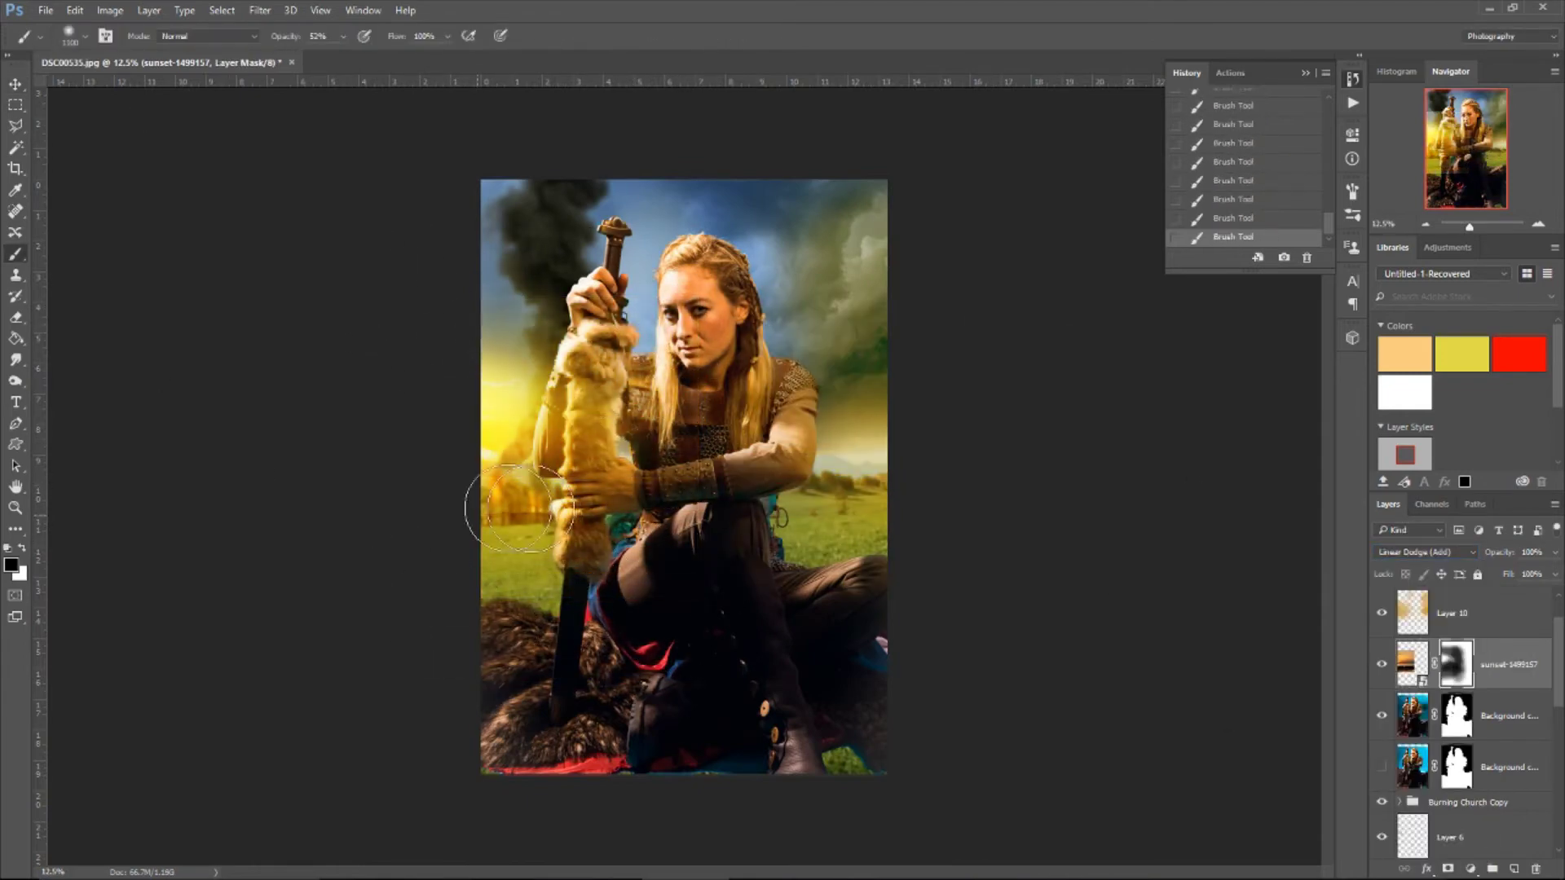
{"action": "key", "text": "v"}
{"action": "mouse_move", "coordinate": [601, 441]}
{"action": "left_mouse_down"}
{"action": "mouse_move", "coordinate": [366, 376]}
{"action": "mouse_move", "coordinate": [530, 393]}
{"action": "left_mouse_up"}
{"action": "key", "text": "ctrl+t"}
{"action": "key", "text": "Return"}
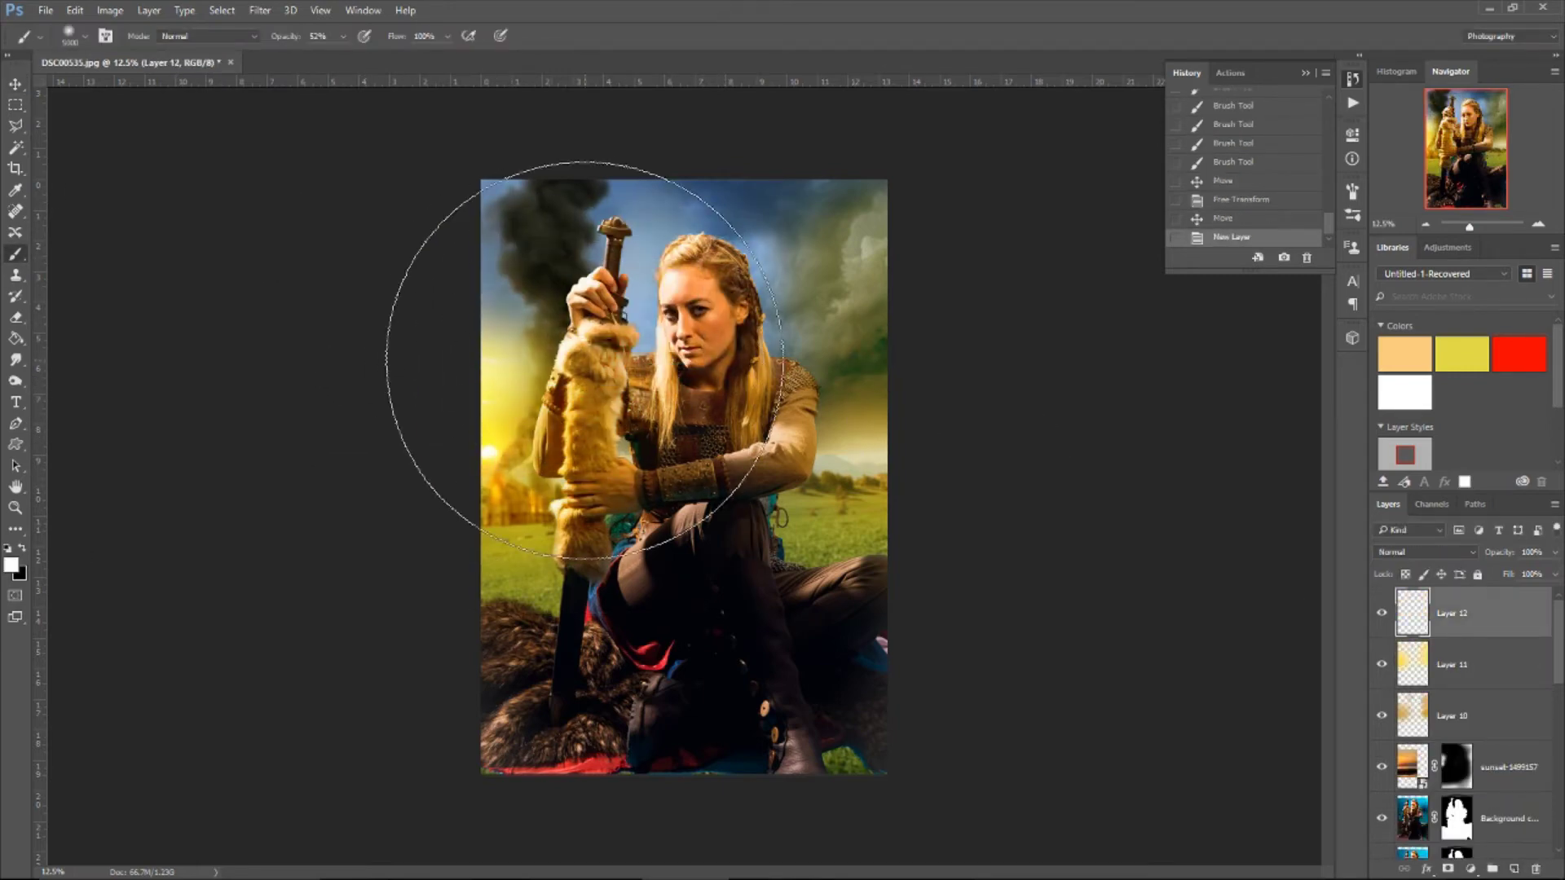
Step: Paint a large left glow, tint it with a clipped Colorize Hue/Saturation, and blend it softly
{"action": "left_click_drag", "start_coordinate": [584, 360], "coordinate": [538, 488]}
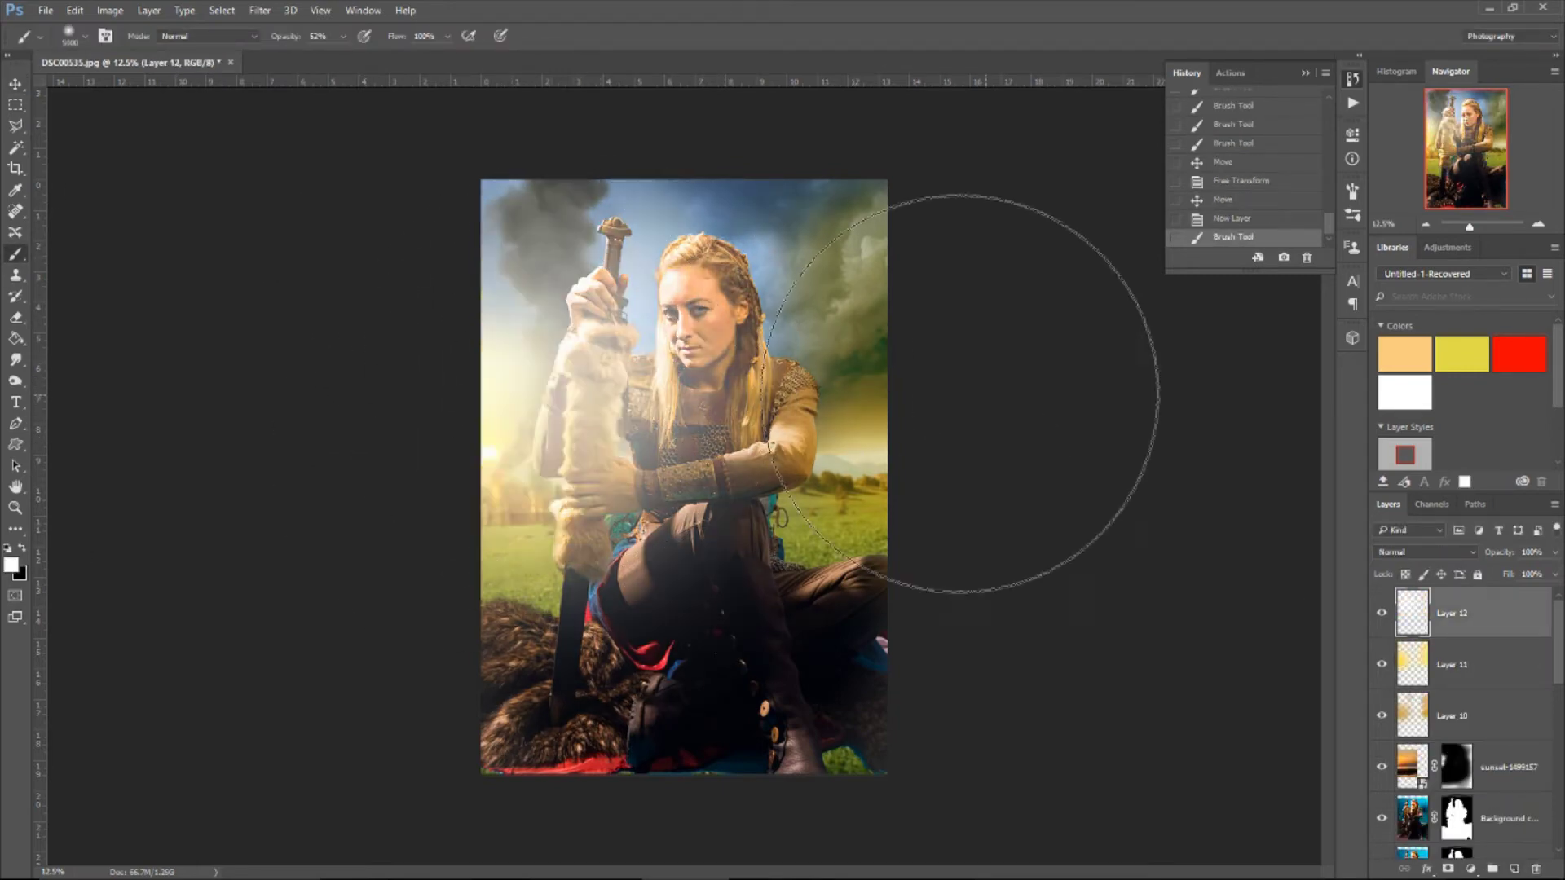
{"action": "left_click", "coordinate": [1470, 869]}
{"action": "left_click", "coordinate": [1422, 677]}
{"action": "left_click", "coordinate": [1239, 317]}
{"action": "left_click", "coordinate": [1208, 422]}
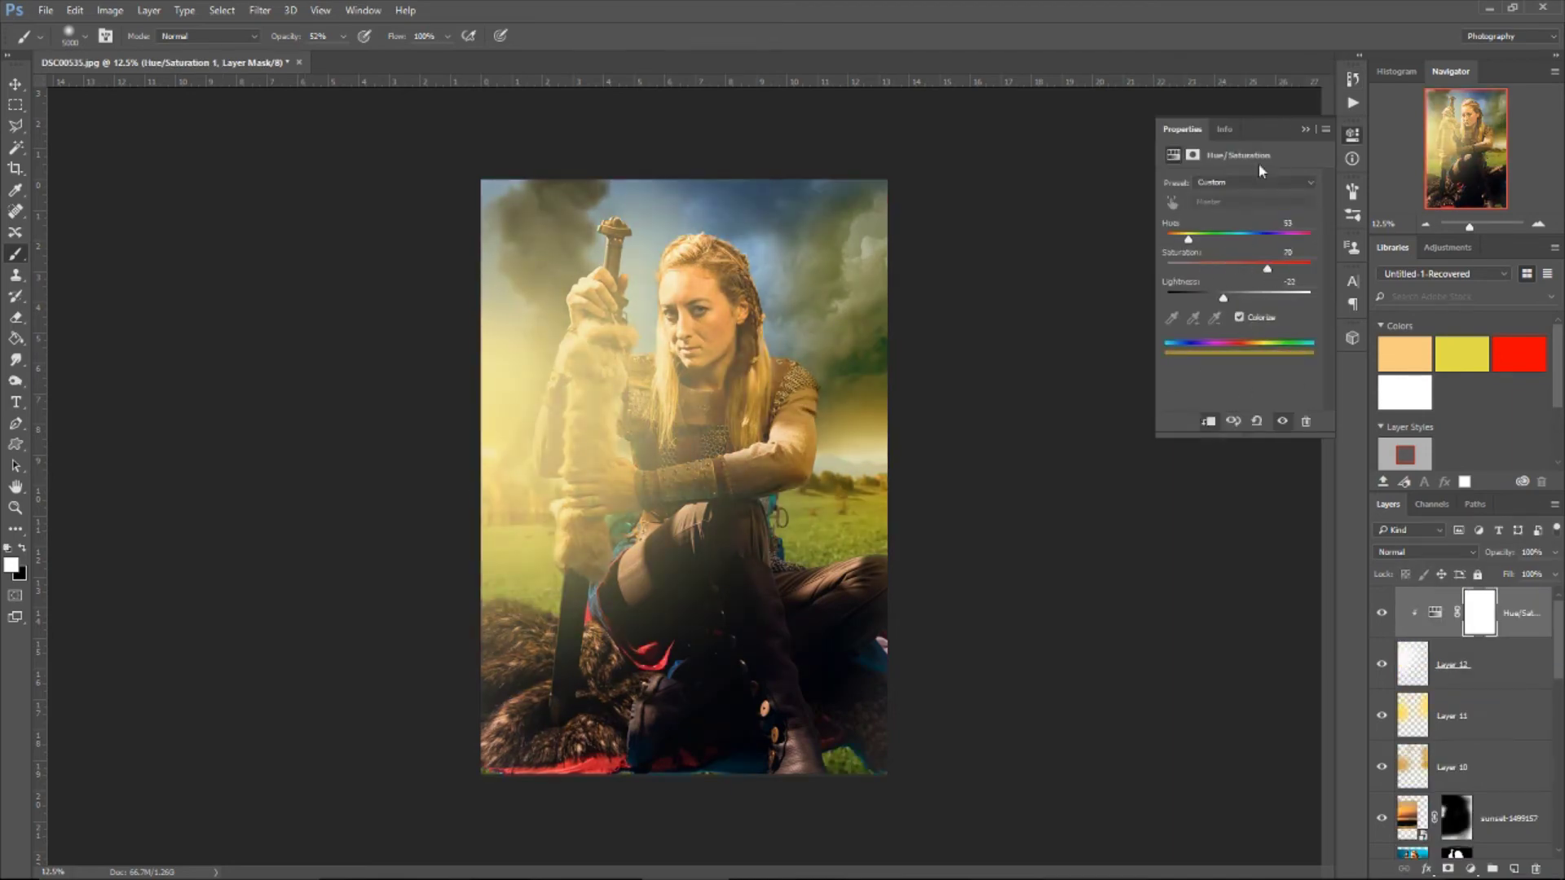
{"action": "left_click", "coordinate": [1458, 664]}
{"action": "left_click", "coordinate": [1425, 552]}
{"action": "left_click", "coordinate": [1425, 727]}
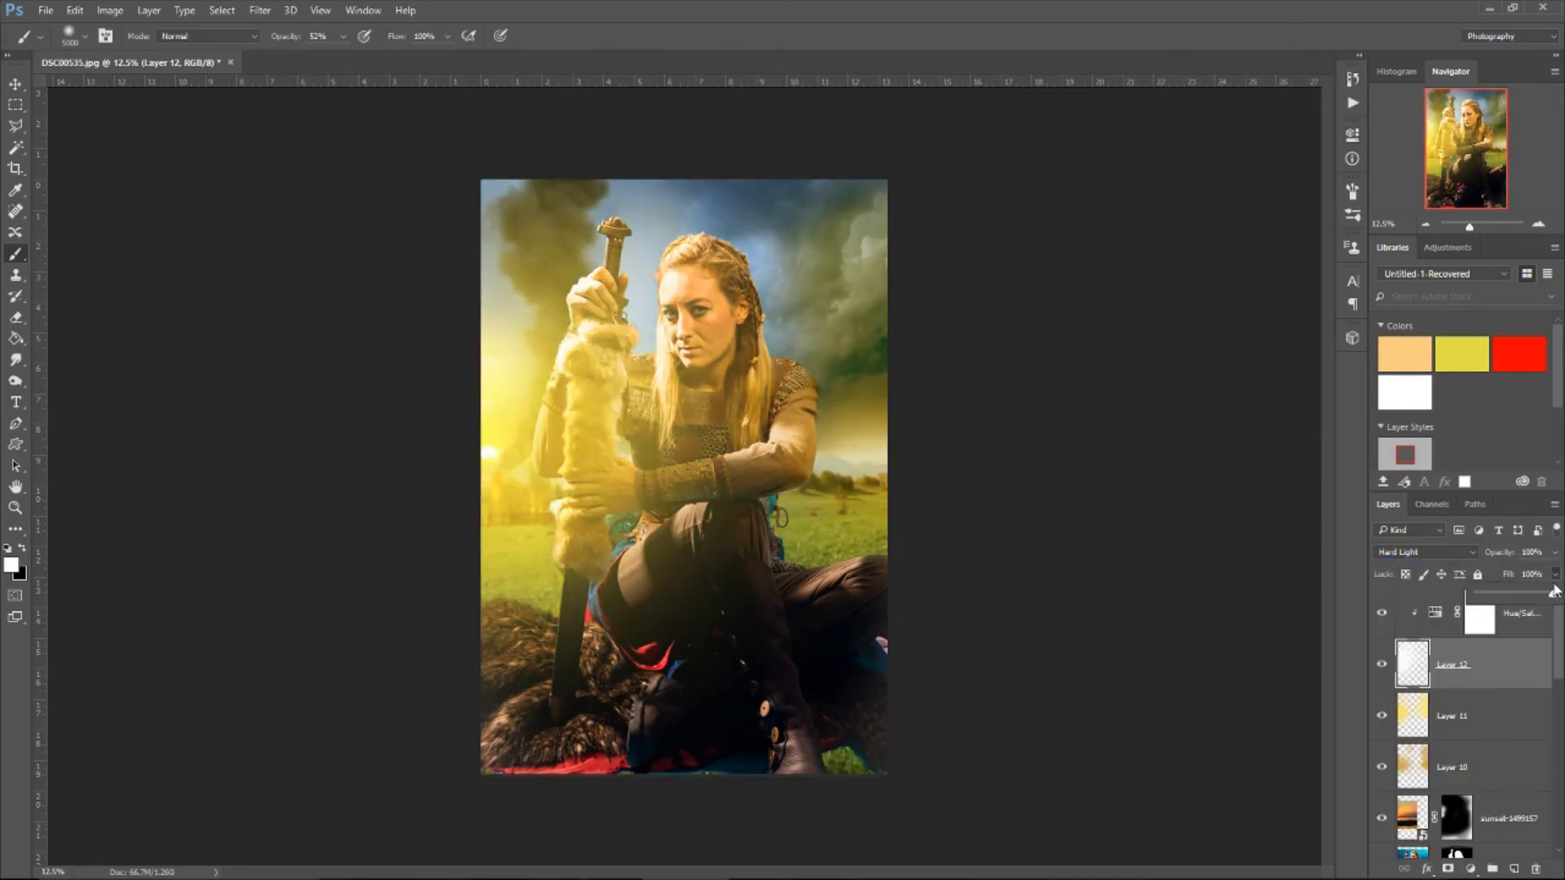
Step: Add a mask to Layer 11 and select Burning Church copy 2 to adjust its opacity
{"action": "left_click", "coordinate": [1447, 868]}
{"action": "key", "text": "x"}
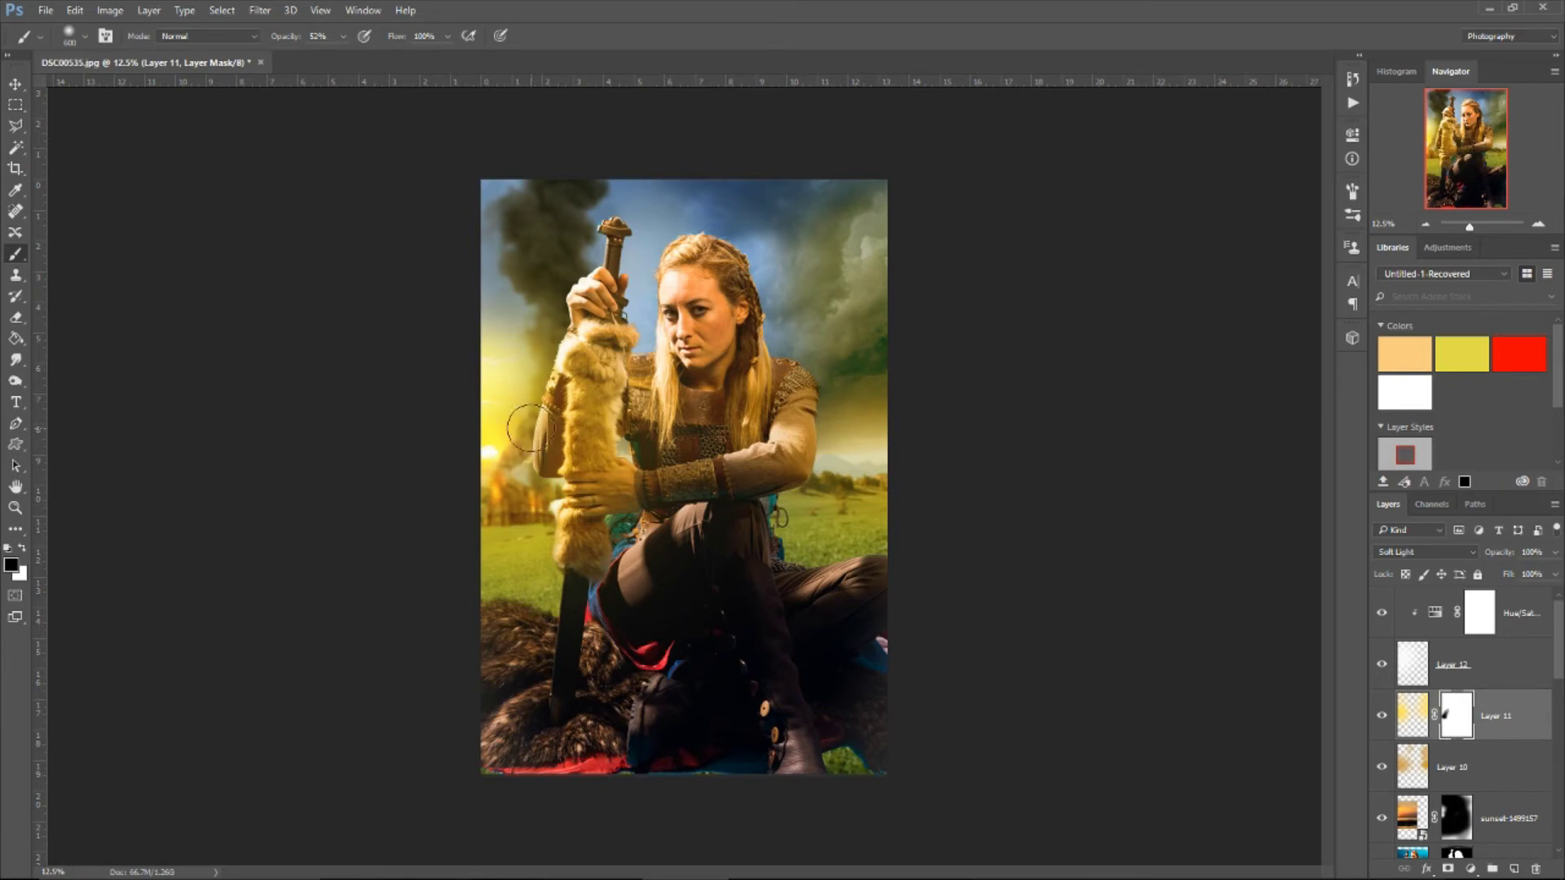
{"action": "scroll", "coordinate": [1467, 717], "scroll_direction": "down", "scroll_amount": 3}
{"action": "scroll", "coordinate": [1467, 717], "scroll_direction": "down", "scroll_amount": 3}
{"action": "left_click", "coordinate": [1467, 679]}
{"action": "left_click", "coordinate": [1555, 552]}
Step: Apply a filter to the Background copy and set it to Linear Light blending
{"action": "scroll", "coordinate": [1467, 717], "scroll_direction": "up", "scroll_amount": 5}
{"action": "left_click", "coordinate": [1499, 664]}
{"action": "left_click", "coordinate": [259, 9]}
{"action": "left_click", "coordinate": [530, 285]}
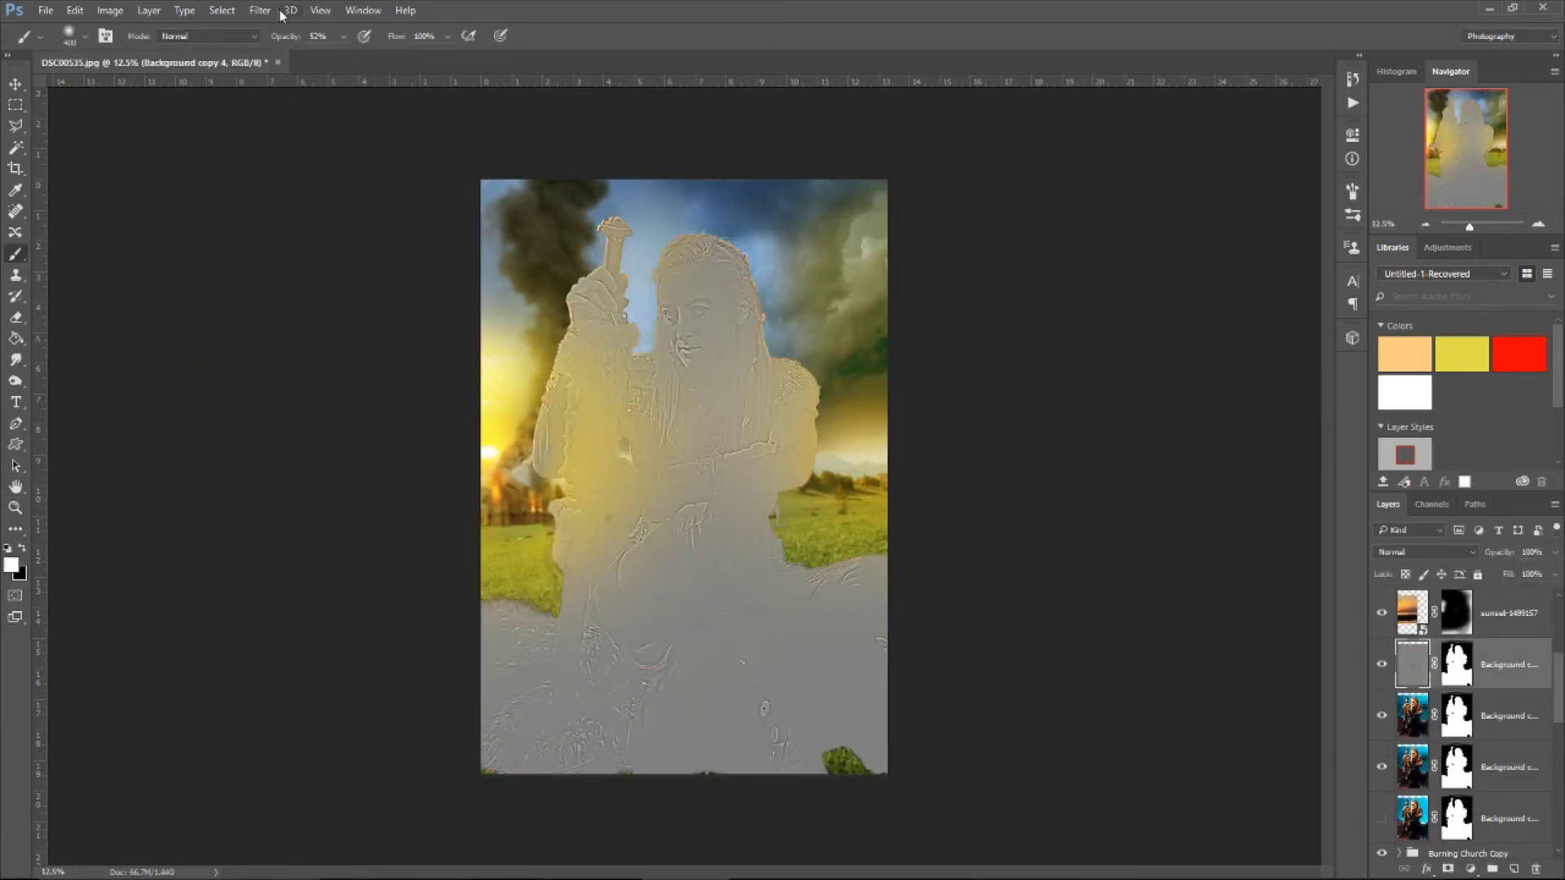
{"action": "left_click", "coordinate": [1204, 241]}
{"action": "left_click", "coordinate": [1424, 552]}
{"action": "left_click", "coordinate": [1410, 758]}
{"action": "key", "text": "z"}
{"action": "left_click", "coordinate": [660, 326]}
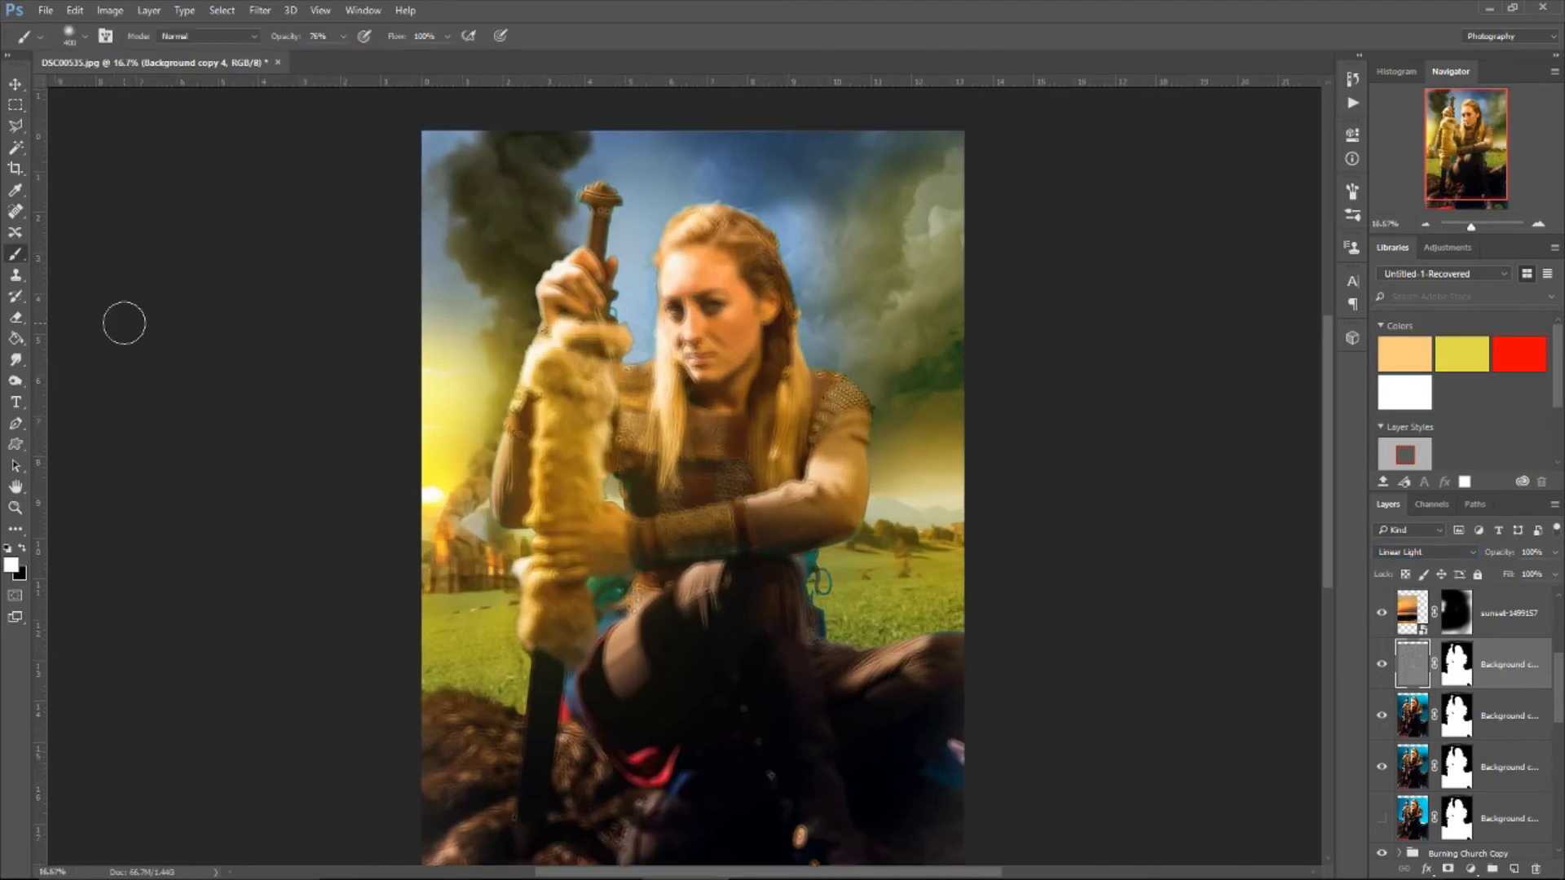
Step: Mask the woman out of the effect with black and lower its opacity to 57%
{"action": "left_click", "coordinate": [1457, 664], "text": "ctrl"}
{"action": "key", "text": "x"}
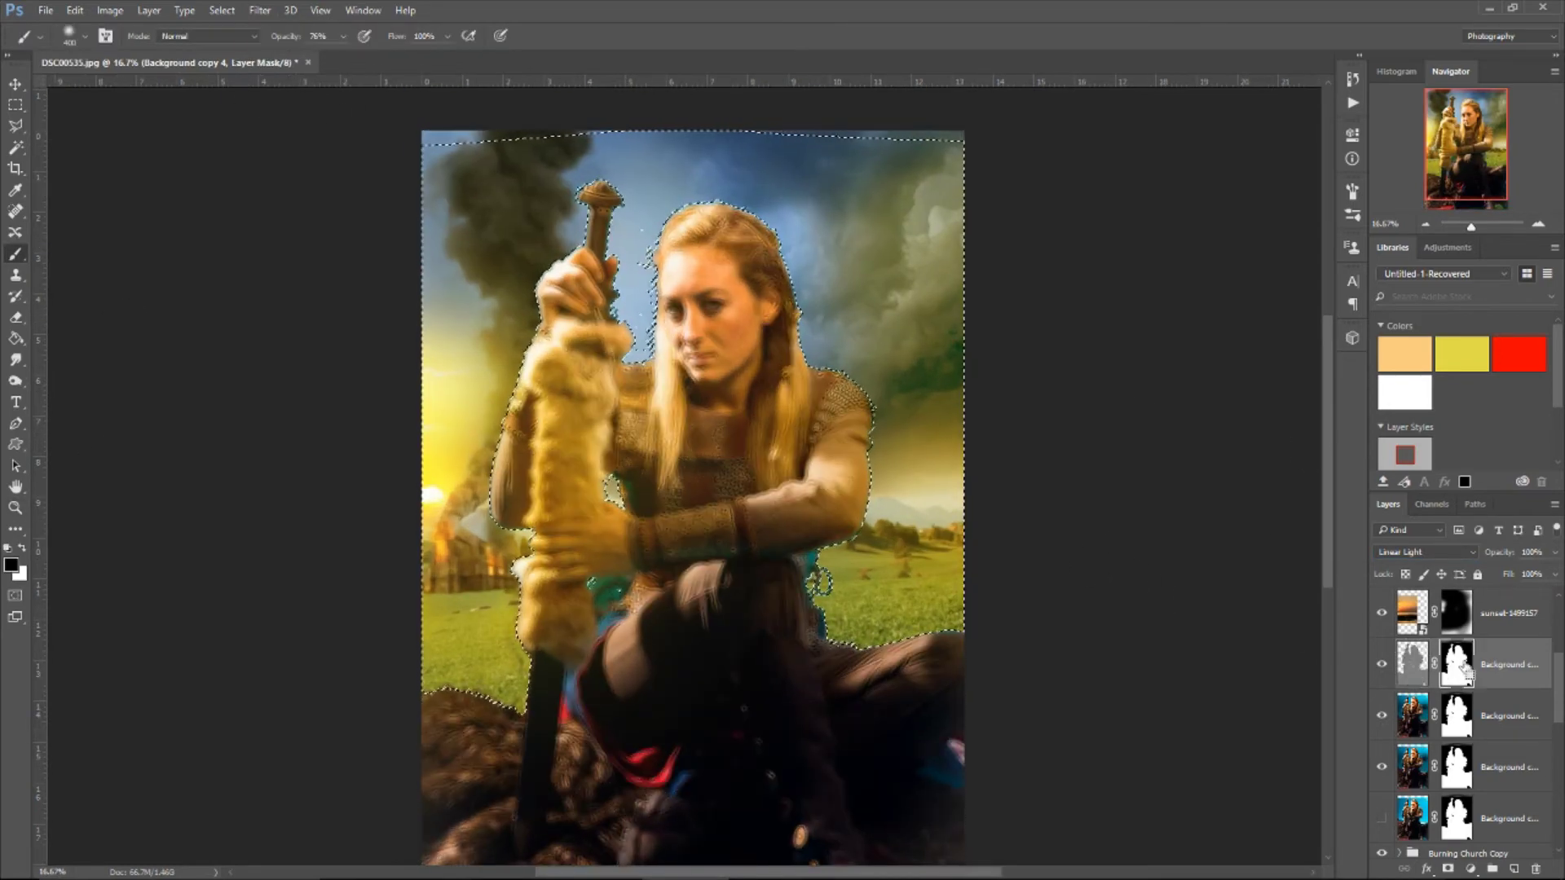
{"action": "key", "text": "alt+BackSpace"}
{"action": "key", "text": "ctrl+d"}
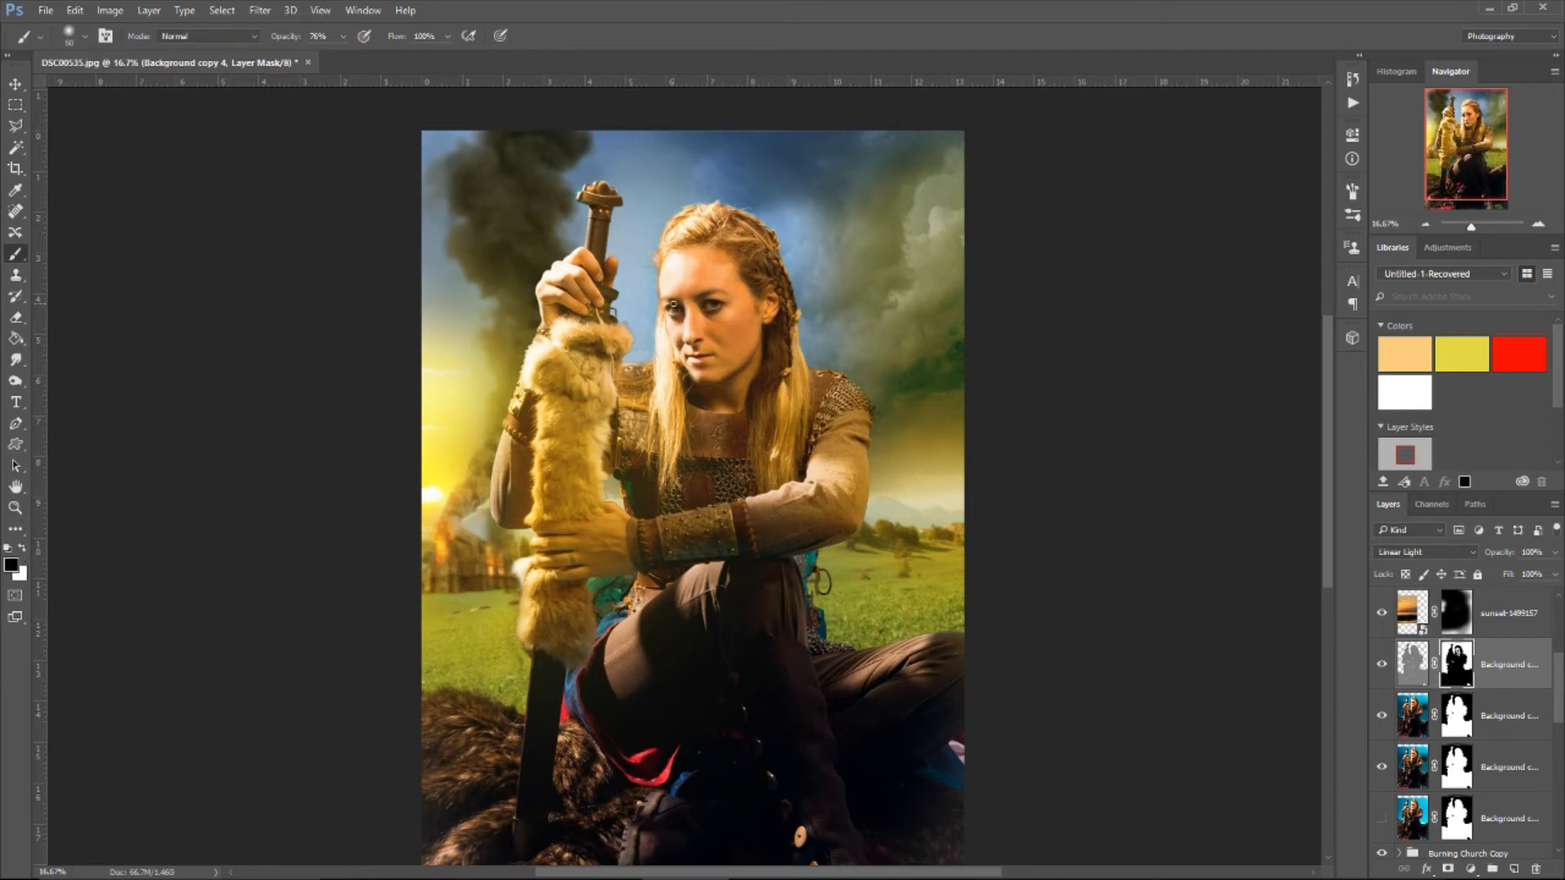
{"action": "left_click", "coordinate": [221, 10]}
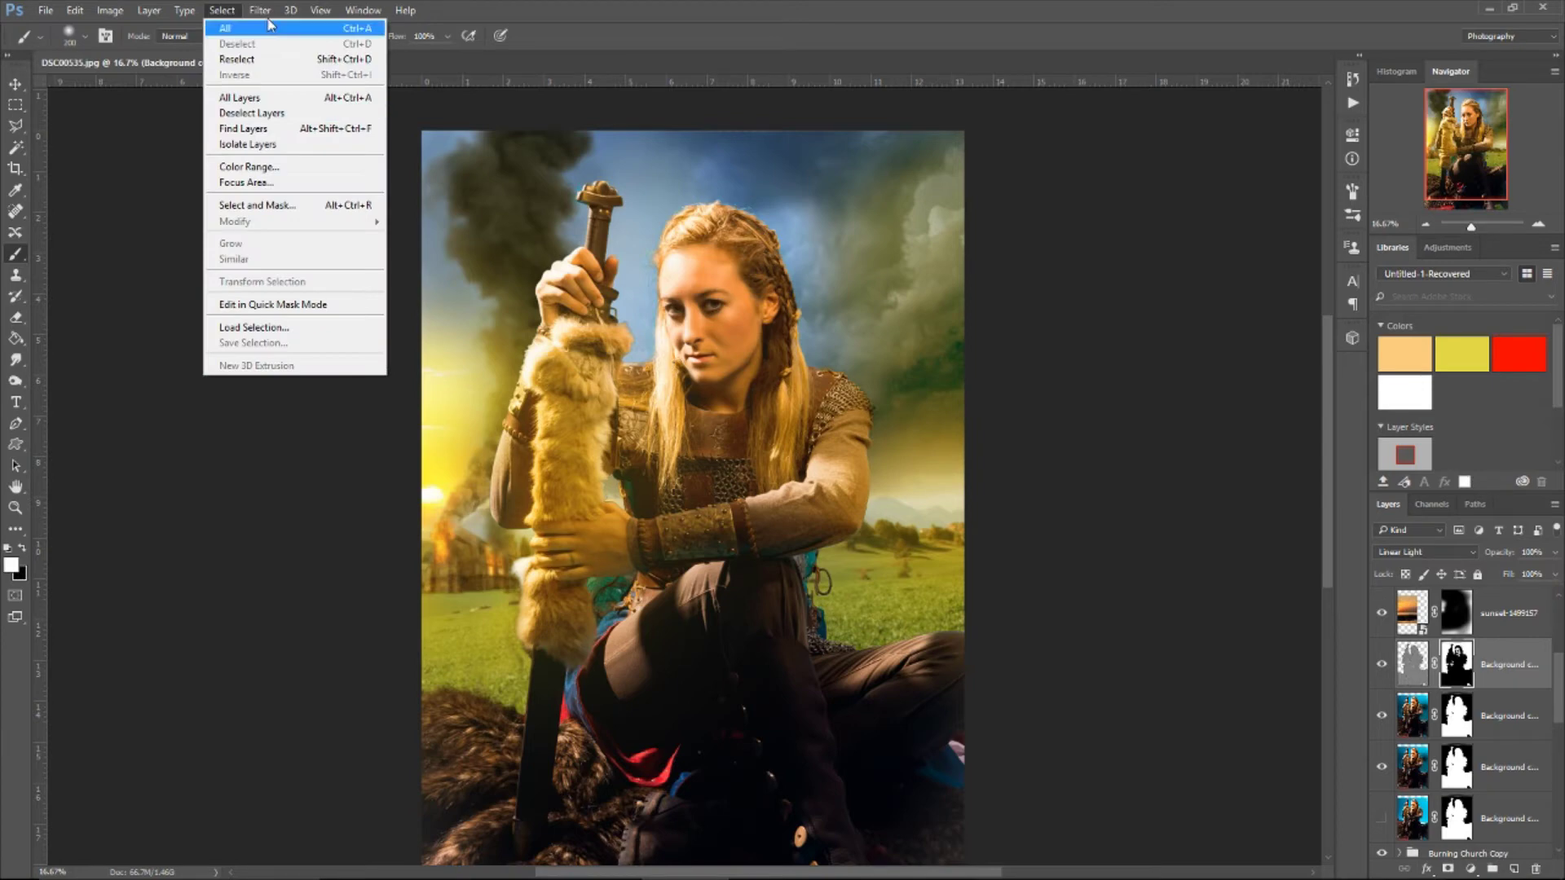
{"action": "key", "text": "alt+ctrl+f"}
{"action": "key", "text": "Return"}
{"action": "left_click", "coordinate": [1555, 552]}
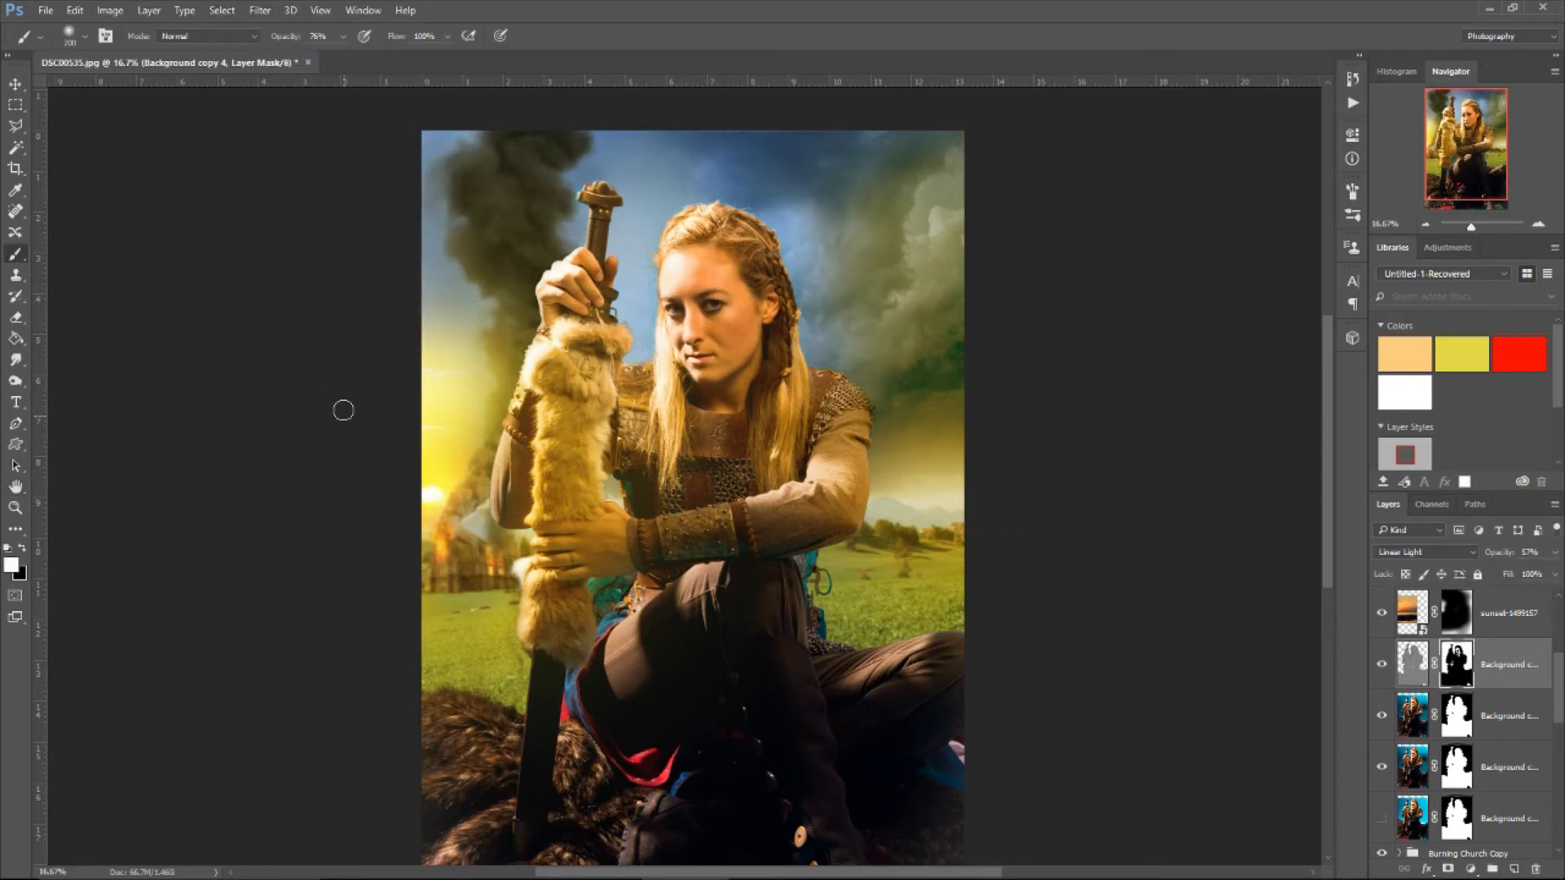
{"action": "scroll", "coordinate": [687, 304], "scroll_direction": "up", "scroll_amount": 4}
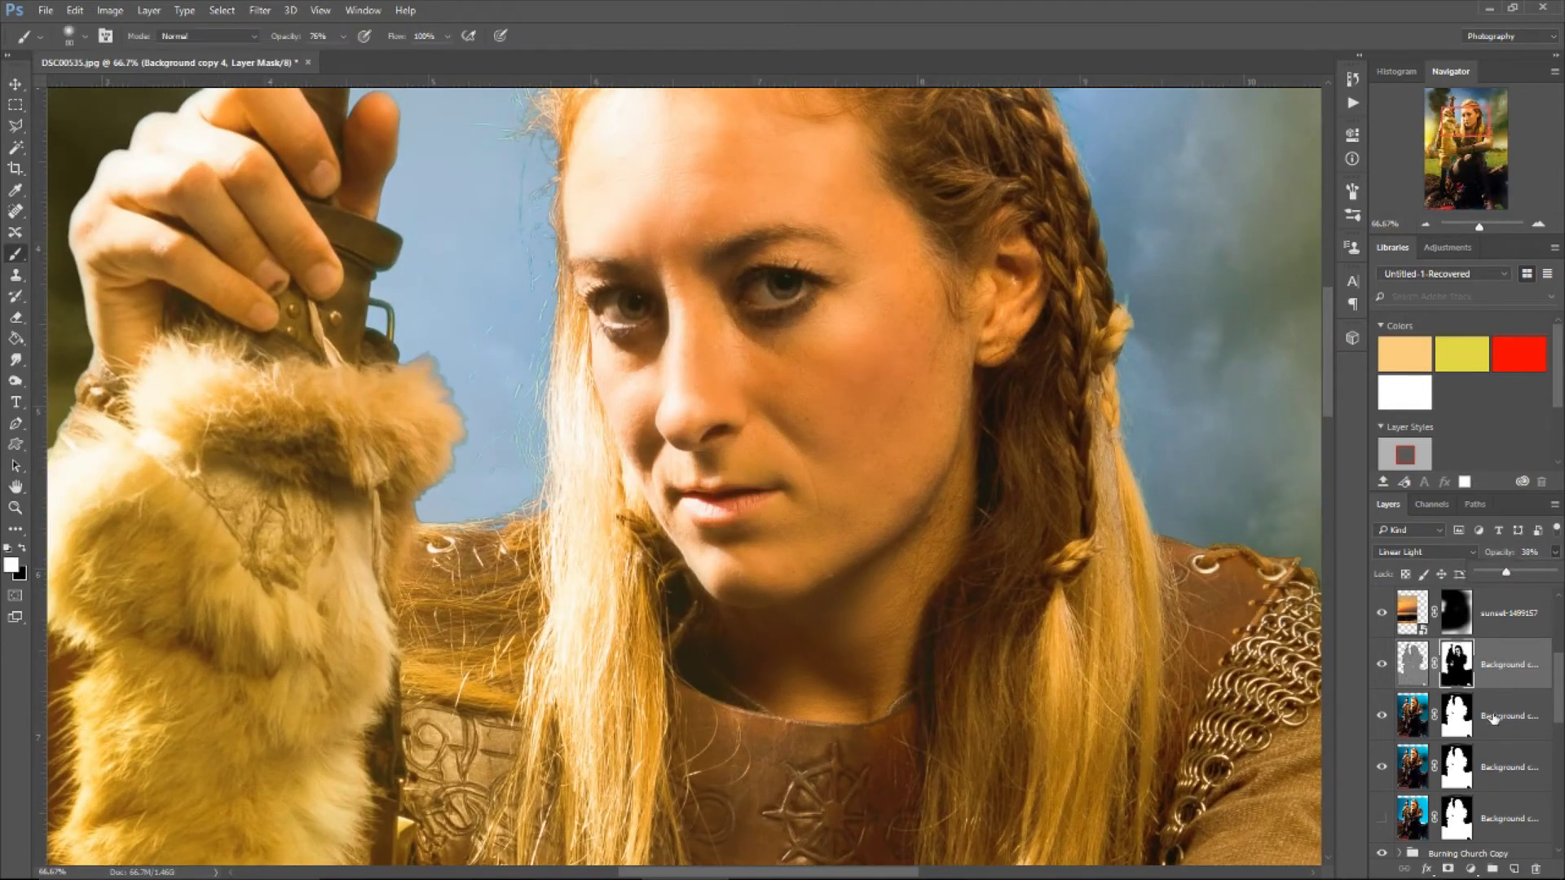
Step: Stamp the visible layers, then patch and heal the mark on her cheek
{"action": "key", "text": "ctrl+alt+shift+e"}
{"action": "right_click", "coordinate": [15, 211]}
{"action": "left_click", "coordinate": [82, 278]}
{"action": "left_click_drag", "start_coordinate": [778, 425], "coordinate": [831, 482]}
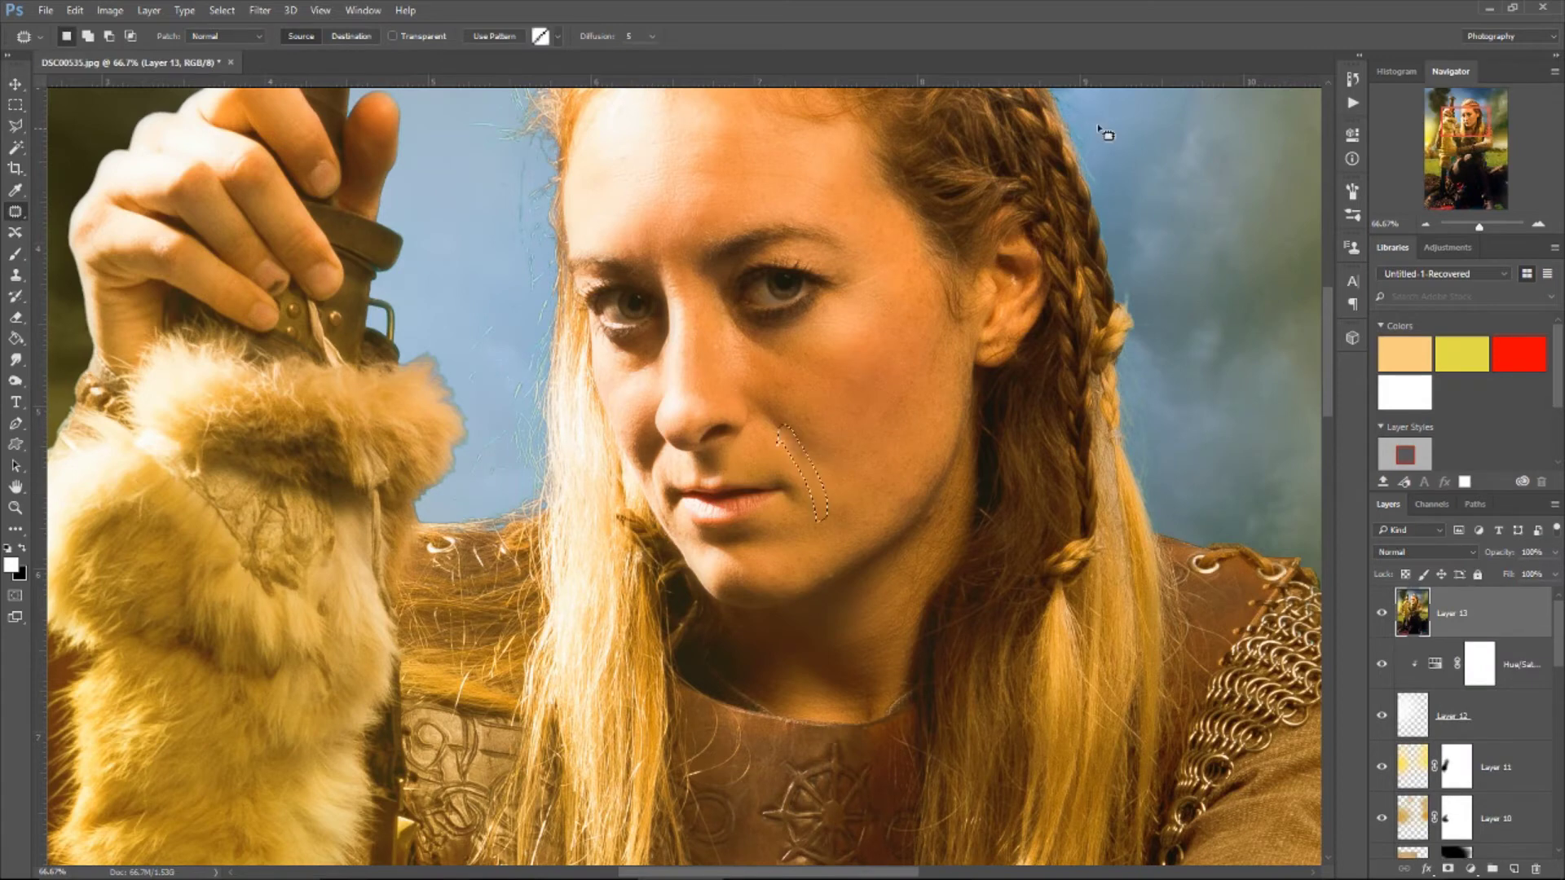
{"action": "left_click", "coordinate": [1352, 79]}
{"action": "right_click", "coordinate": [15, 211]}
{"action": "left_click", "coordinate": [82, 228]}
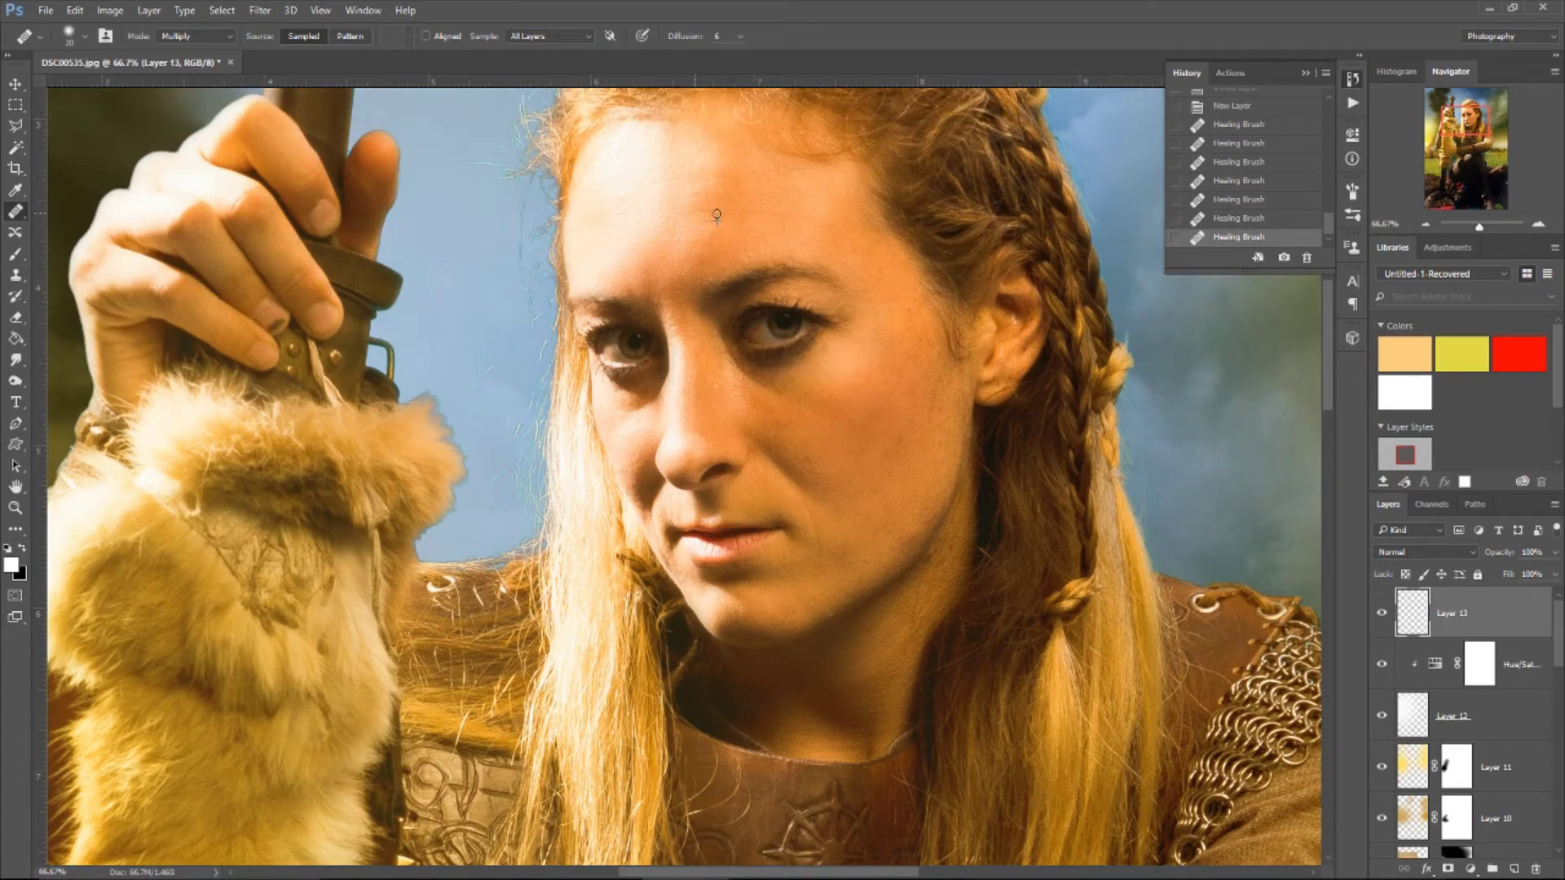
Step: Stamp into Layer 13, duplicate it, and run the Advanced Frequency separation action
{"action": "key", "text": "ctrl+alt+shift+e"}
{"action": "key", "text": "ctrl+j"}
{"action": "left_click", "coordinate": [1230, 73]}
{"action": "left_click", "coordinate": [1234, 258]}
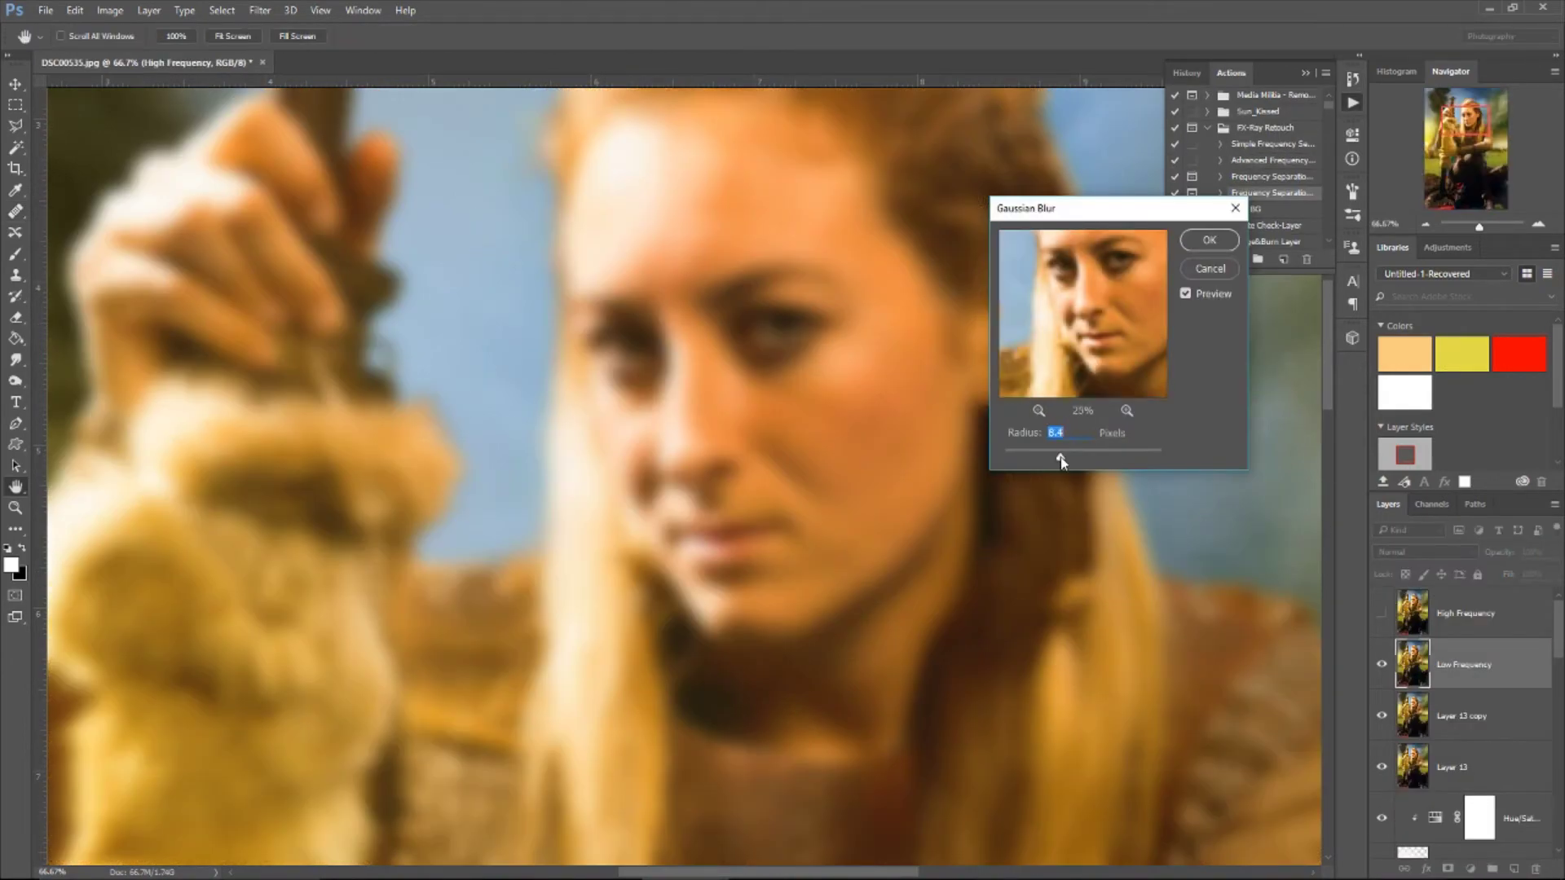
{"action": "key", "text": "Return"}
Step: Clone on the current layer only, lasso the Low Frequency Edit layer, and name a layer Colors
{"action": "left_click", "coordinate": [611, 36]}
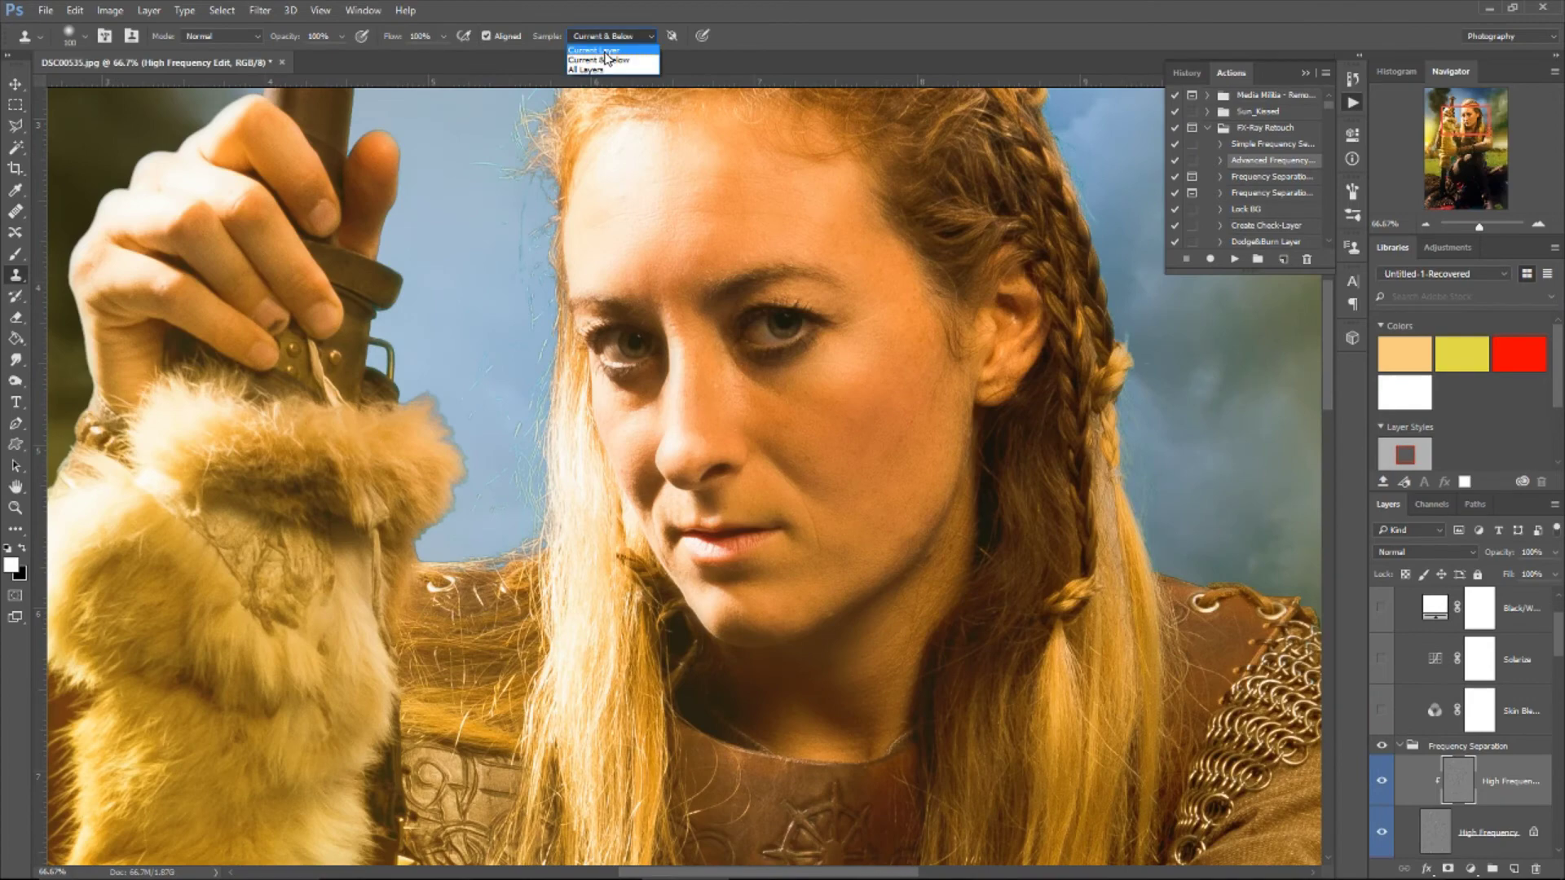
{"action": "scroll", "coordinate": [867, 343], "scroll_direction": "up", "scroll_amount": 2}
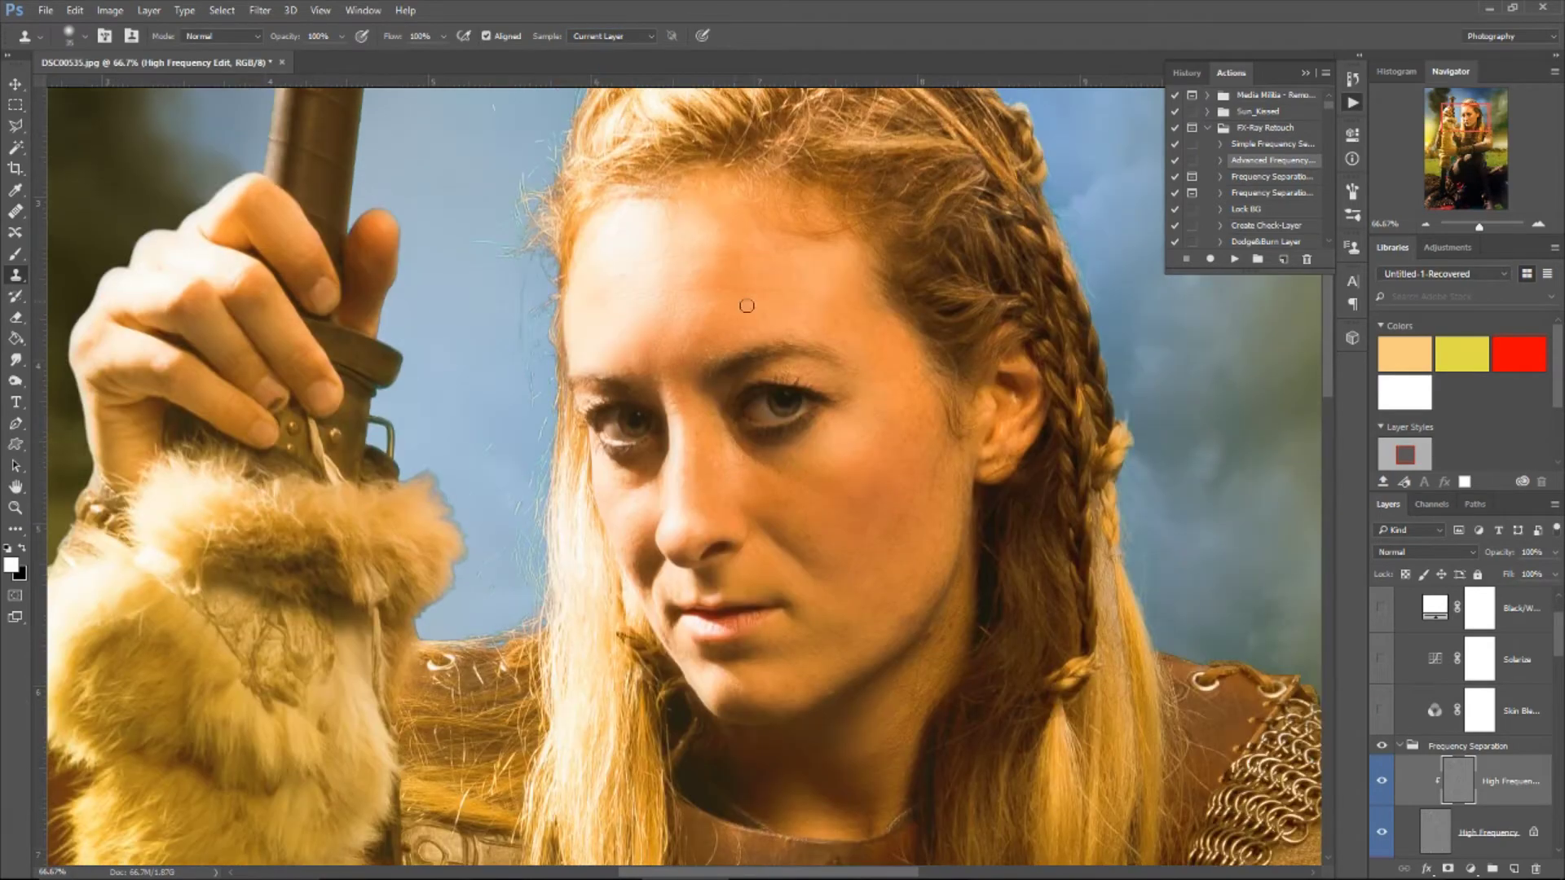
{"action": "key", "text": "z"}
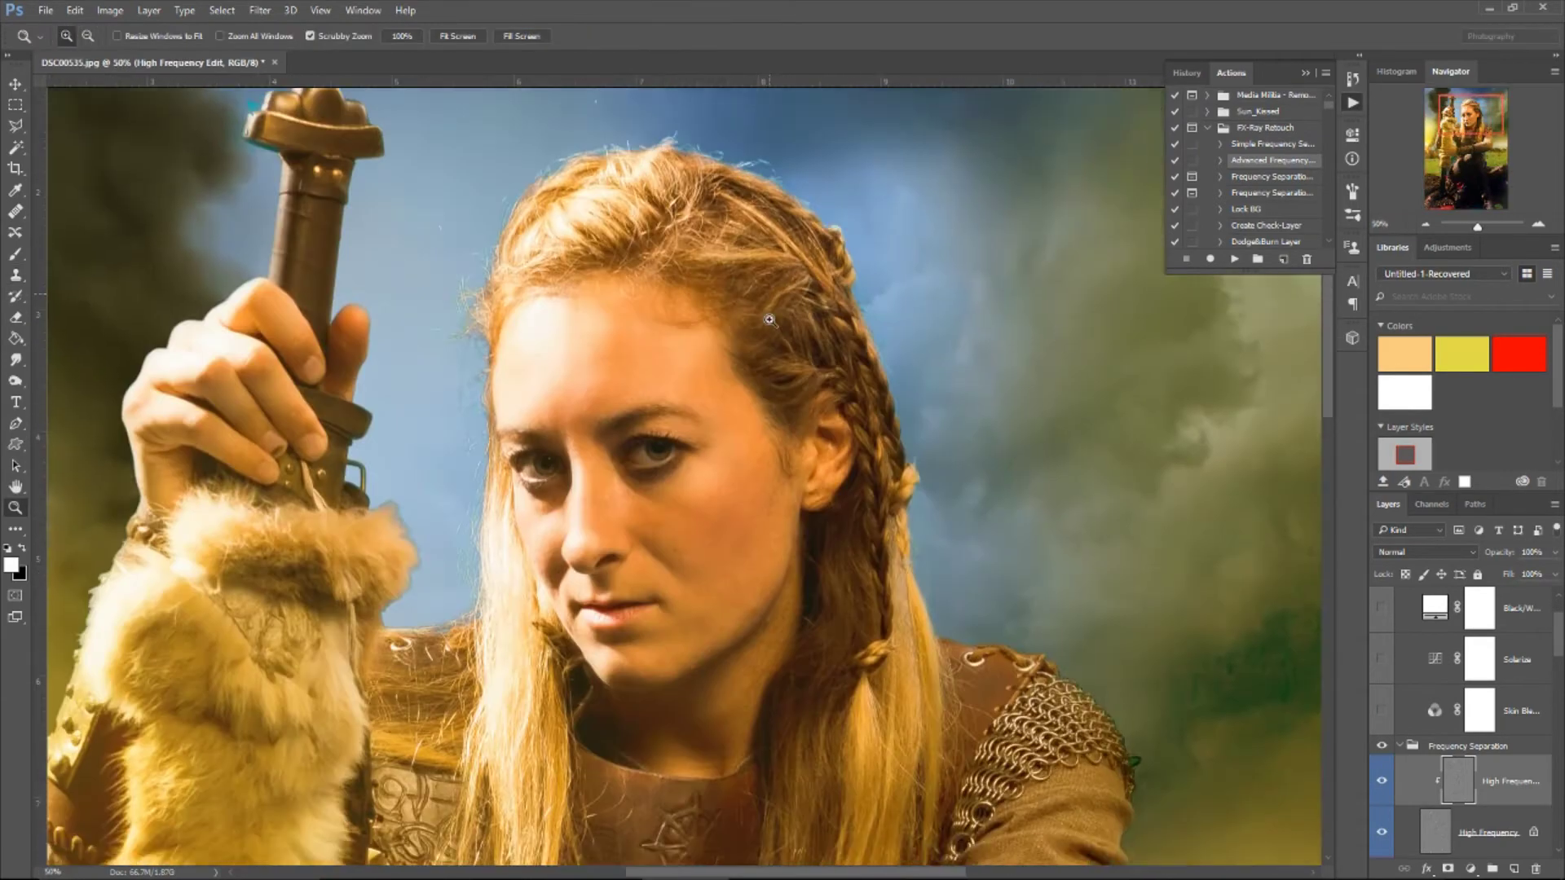
{"action": "left_click_drag", "start_coordinate": [657, 287], "coordinate": [734, 408]}
{"action": "scroll", "coordinate": [1459, 717], "scroll_direction": "down", "scroll_amount": 2}
{"action": "left_click", "coordinate": [1431, 750]}
{"action": "key", "text": "ctrl+plus"}
{"action": "key", "text": "ctrl+plus"}
{"action": "key", "text": "l"}
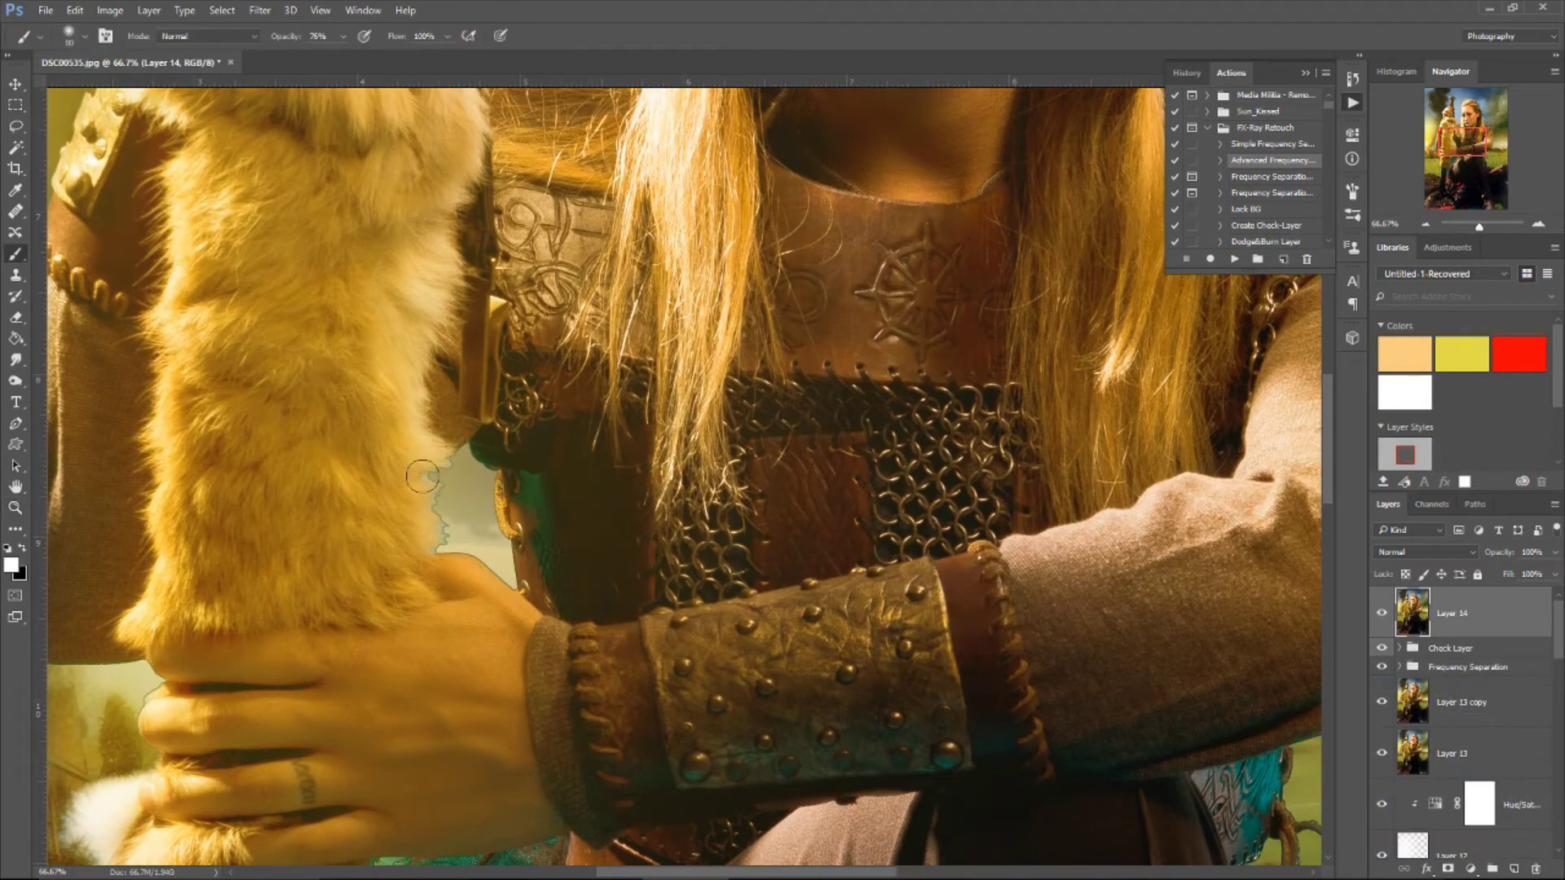
{"action": "double_click", "coordinate": [1450, 613]}
{"action": "type", "text": "Colors"}
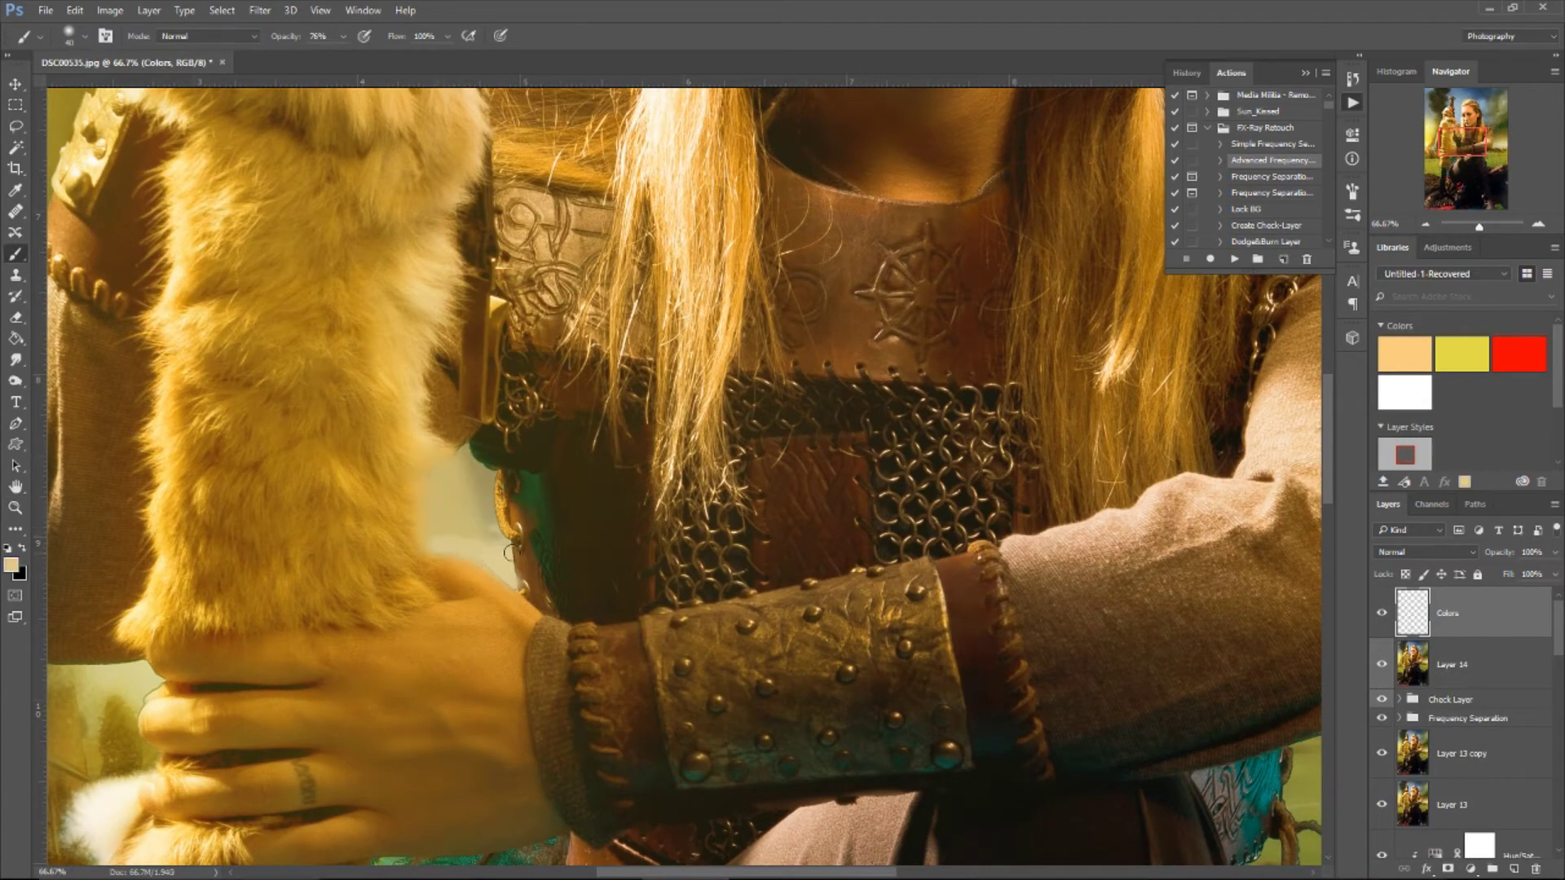
Step: Paint a yellow-green tint near the collar with the brush at 51% opacity
{"action": "key", "text": "5"}
{"action": "key", "text": "1"}
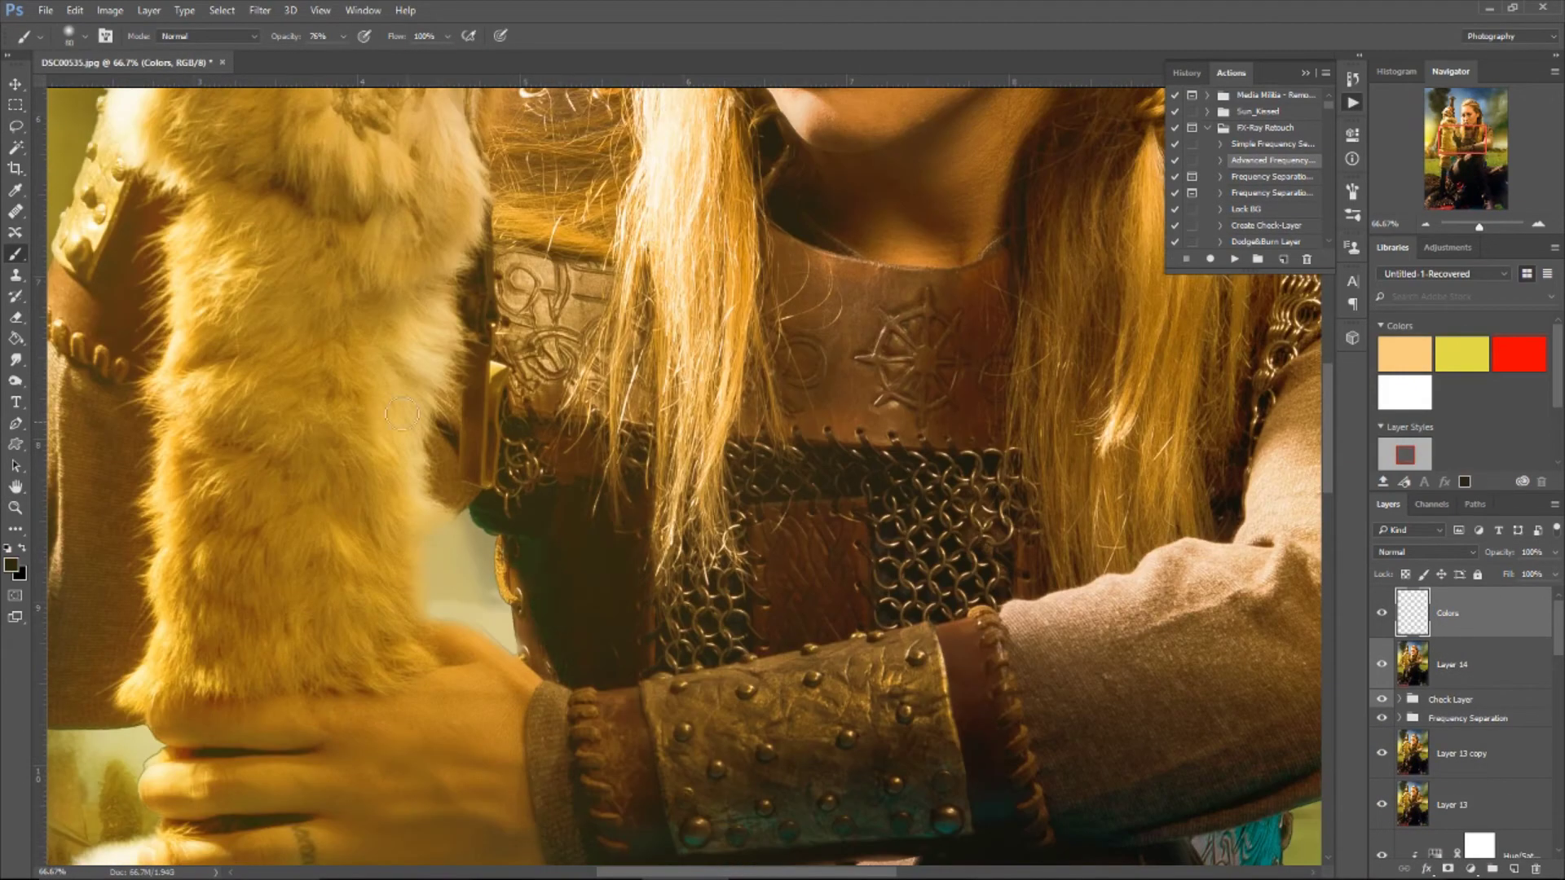
{"action": "scroll", "coordinate": [523, 541], "scroll_direction": "down", "scroll_amount": 5}
{"action": "left_click_drag", "start_coordinate": [373, 558], "coordinate": [655, 513]}
{"action": "scroll", "coordinate": [815, 505], "scroll_direction": "up", "scroll_amount": 2}
{"action": "scroll", "coordinate": [721, 539], "scroll_direction": "right", "scroll_amount": 6}
{"action": "scroll", "coordinate": [873, 559], "scroll_direction": "up", "scroll_amount": 3}
{"action": "scroll", "coordinate": [950, 245], "scroll_direction": "up", "scroll_amount": 4}
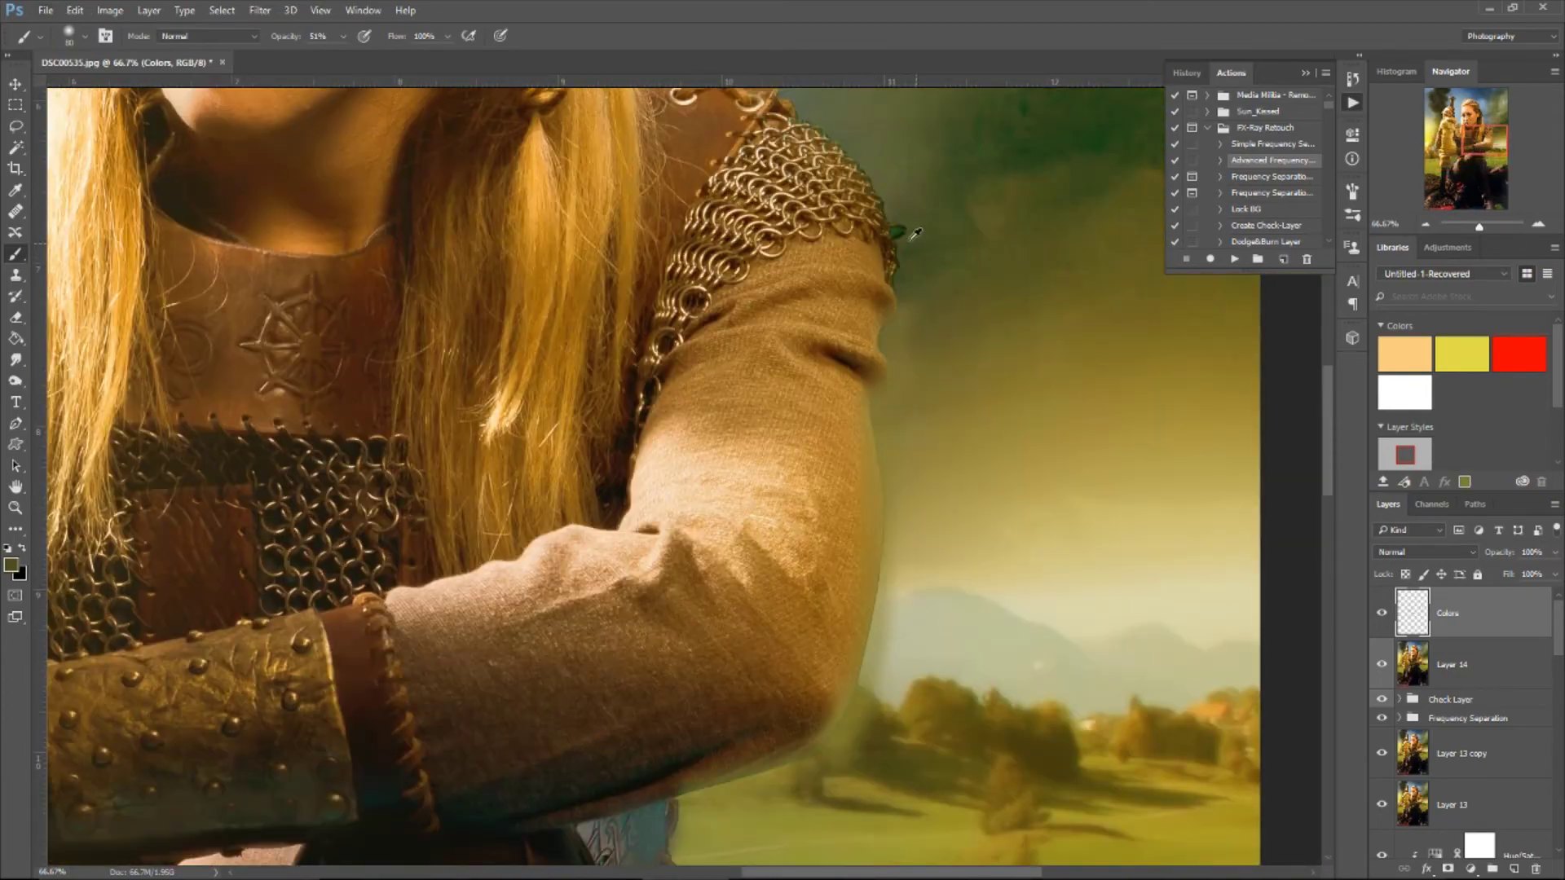
{"action": "scroll", "coordinate": [950, 245], "scroll_direction": "up", "scroll_amount": 3}
{"action": "key", "text": "z"}
{"action": "left_click", "coordinate": [312, 511], "text": "alt"}
Step: Set the Colors layer to Color blending at 70% opacity
{"action": "left_click", "coordinate": [1425, 551]}
{"action": "left_click", "coordinate": [1402, 847]}
{"action": "key", "text": "7"}
{"action": "double_click", "coordinate": [1499, 613]}
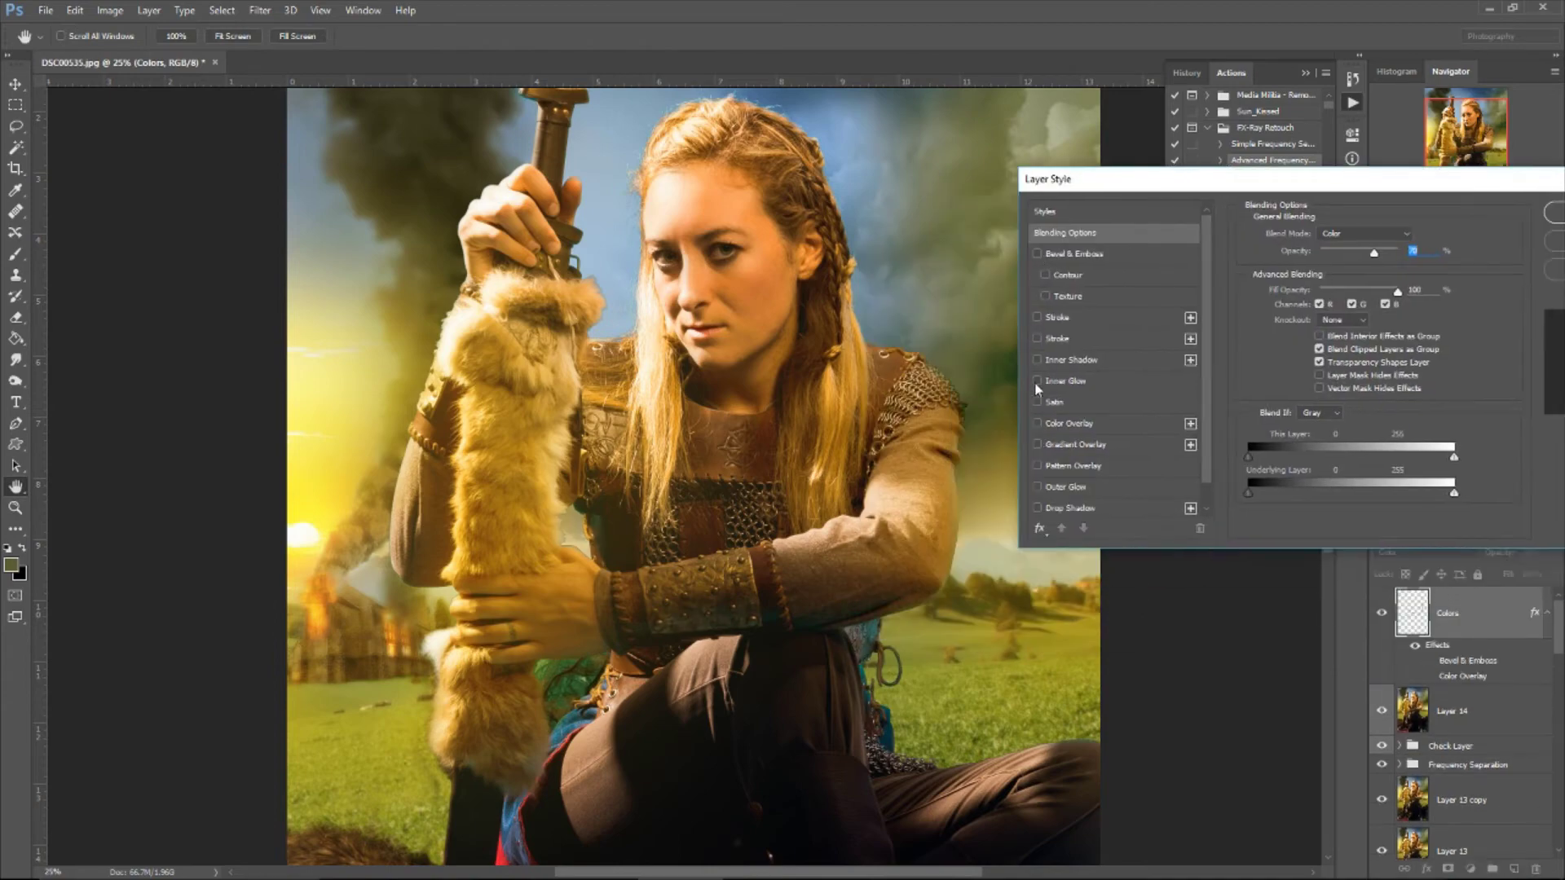
{"action": "key", "text": "Escape"}
{"action": "scroll", "coordinate": [1291, 524], "scroll_direction": "down", "scroll_amount": 1}
{"action": "scroll", "coordinate": [1290, 524], "scroll_direction": "down", "scroll_amount": 5}
{"action": "scroll", "coordinate": [1290, 524], "scroll_direction": "up", "scroll_amount": 5}
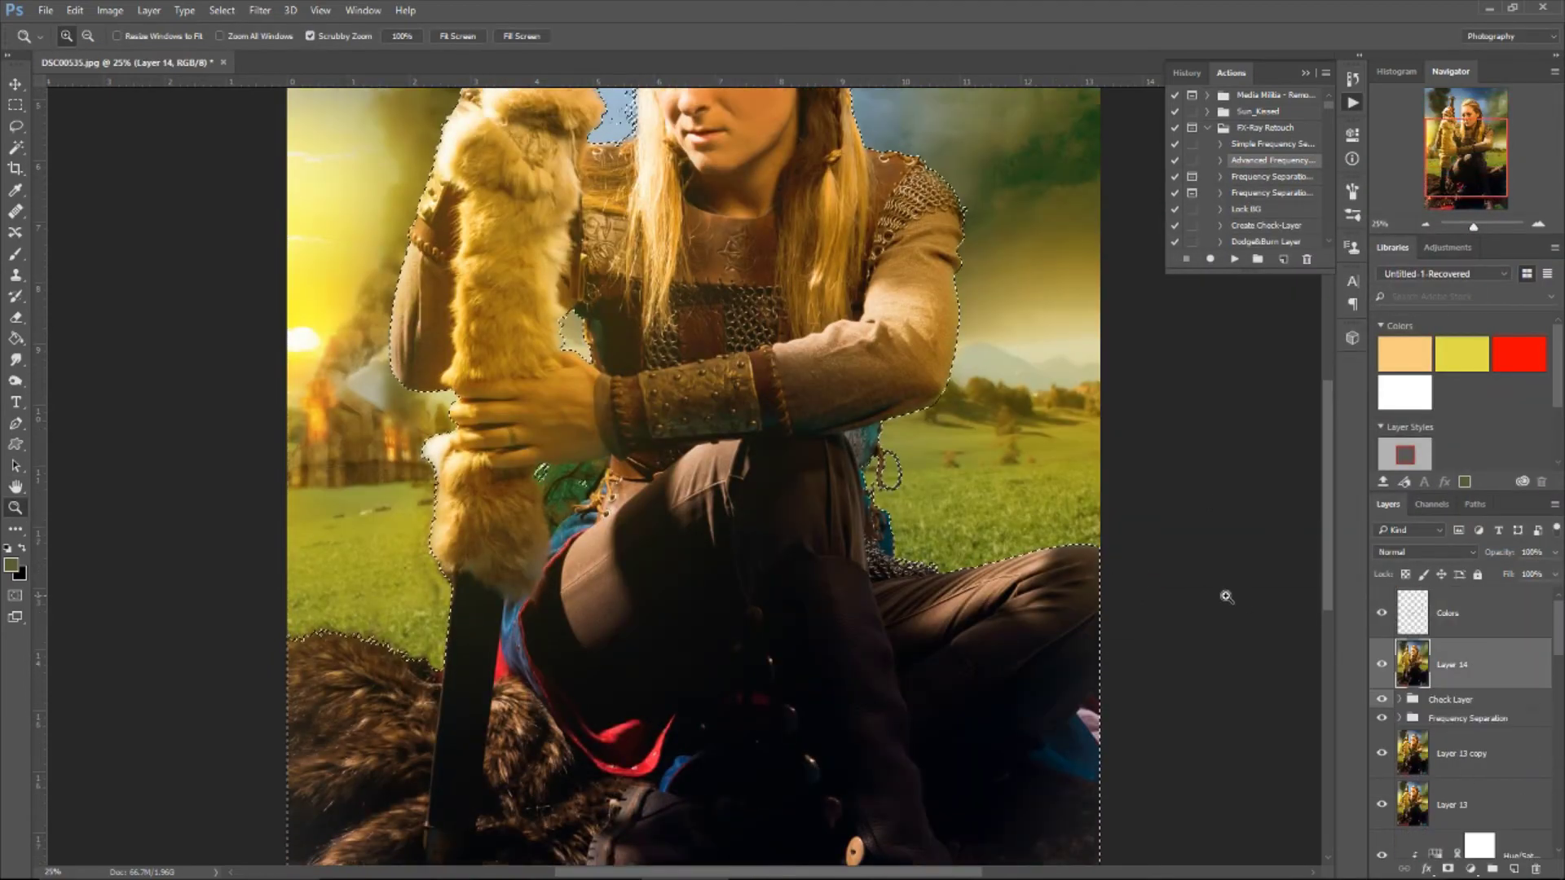
Step: Stamp the visible image into Layer 15 and set it to Color blending
{"action": "left_click", "coordinate": [1412, 664], "text": "ctrl"}
{"action": "left_click", "coordinate": [221, 10]}
{"action": "left_click", "coordinate": [237, 43]}
{"action": "key", "text": "ctrl+shift+alt+e"}
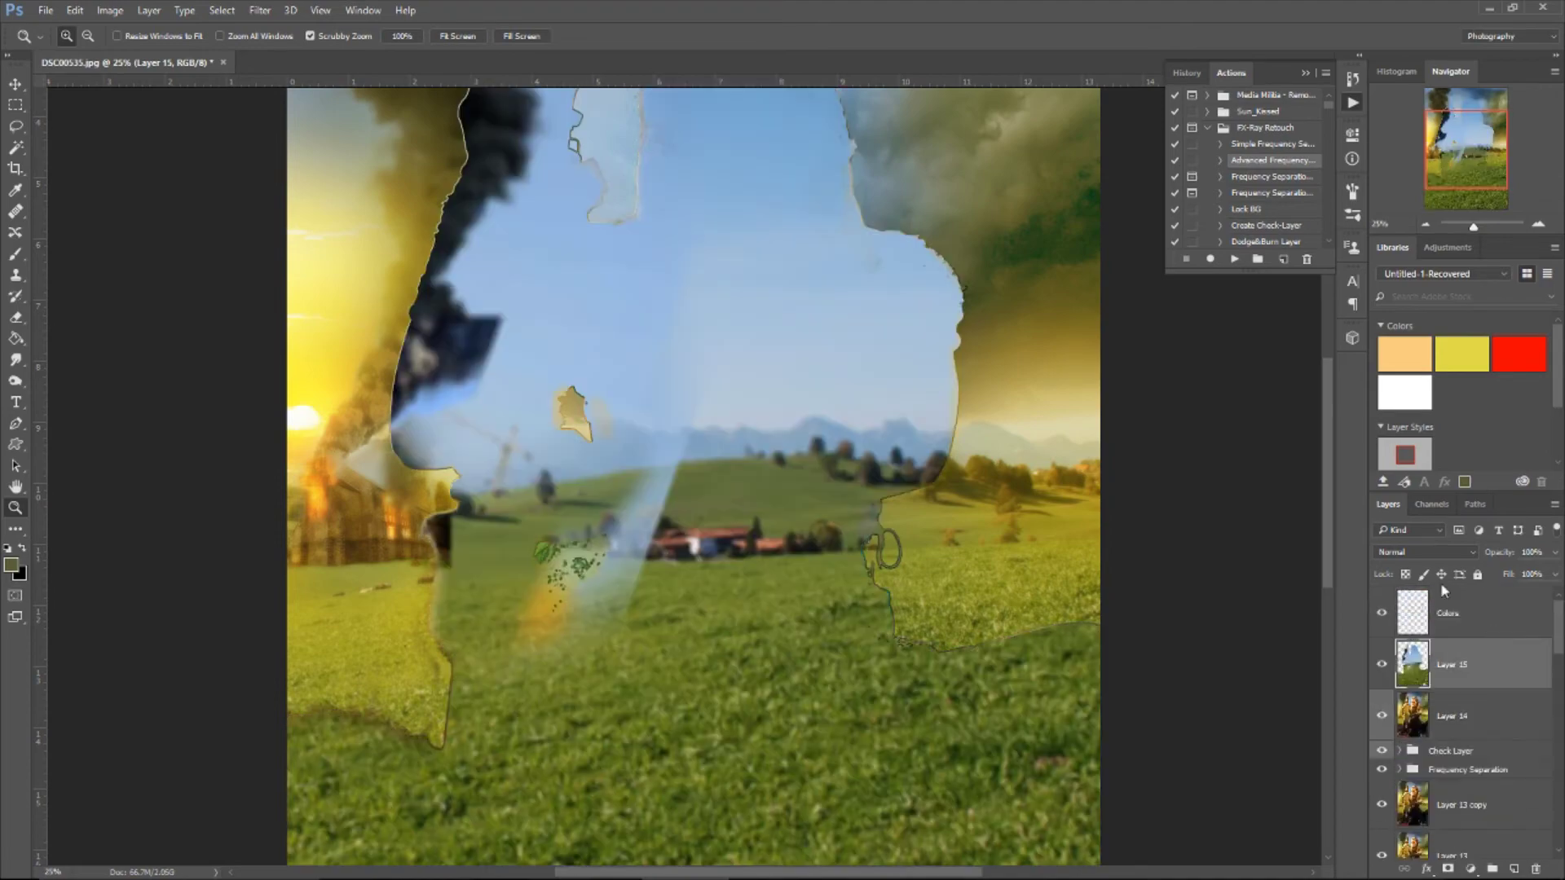
{"action": "left_click", "coordinate": [1424, 552]}
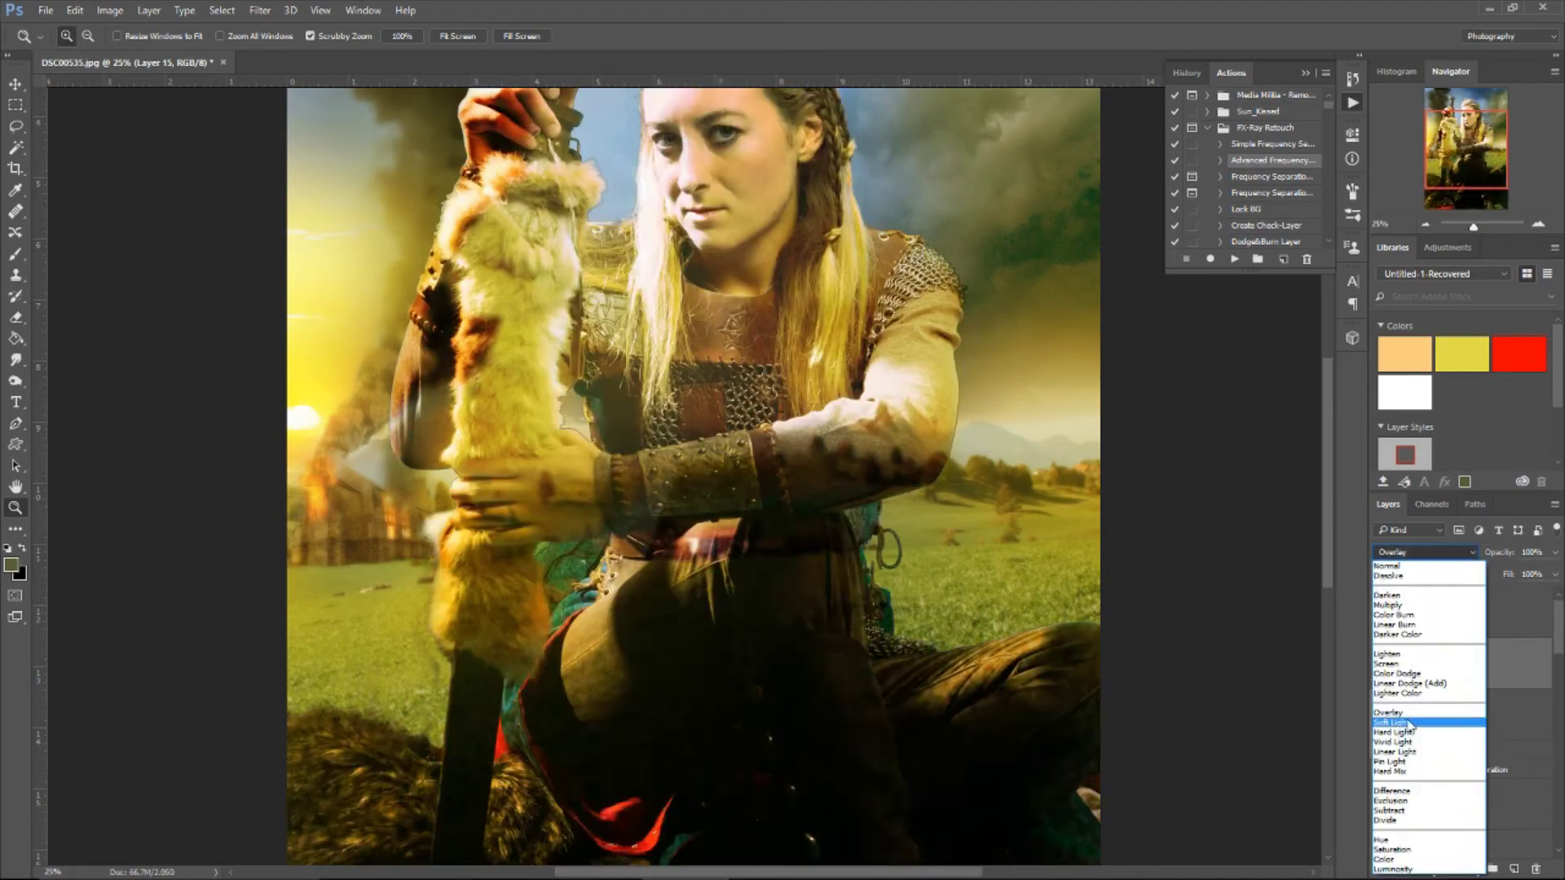
{"action": "left_click", "coordinate": [1401, 839]}
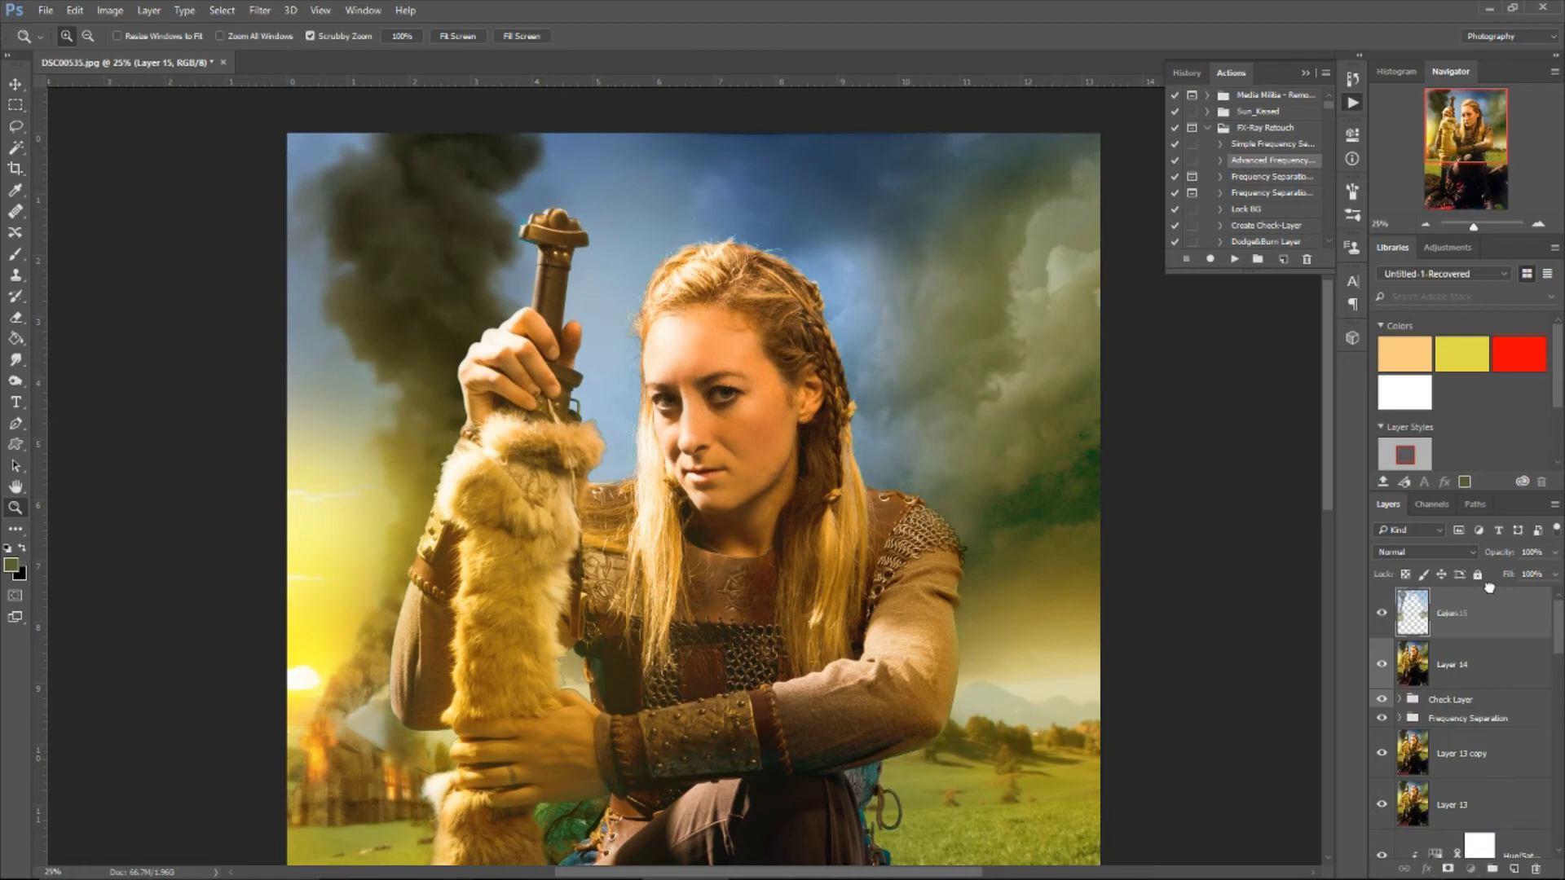
Step: Invert the selection and set the Burning Church copy 2 layer to Color blending
{"action": "left_click", "coordinate": [222, 9]}
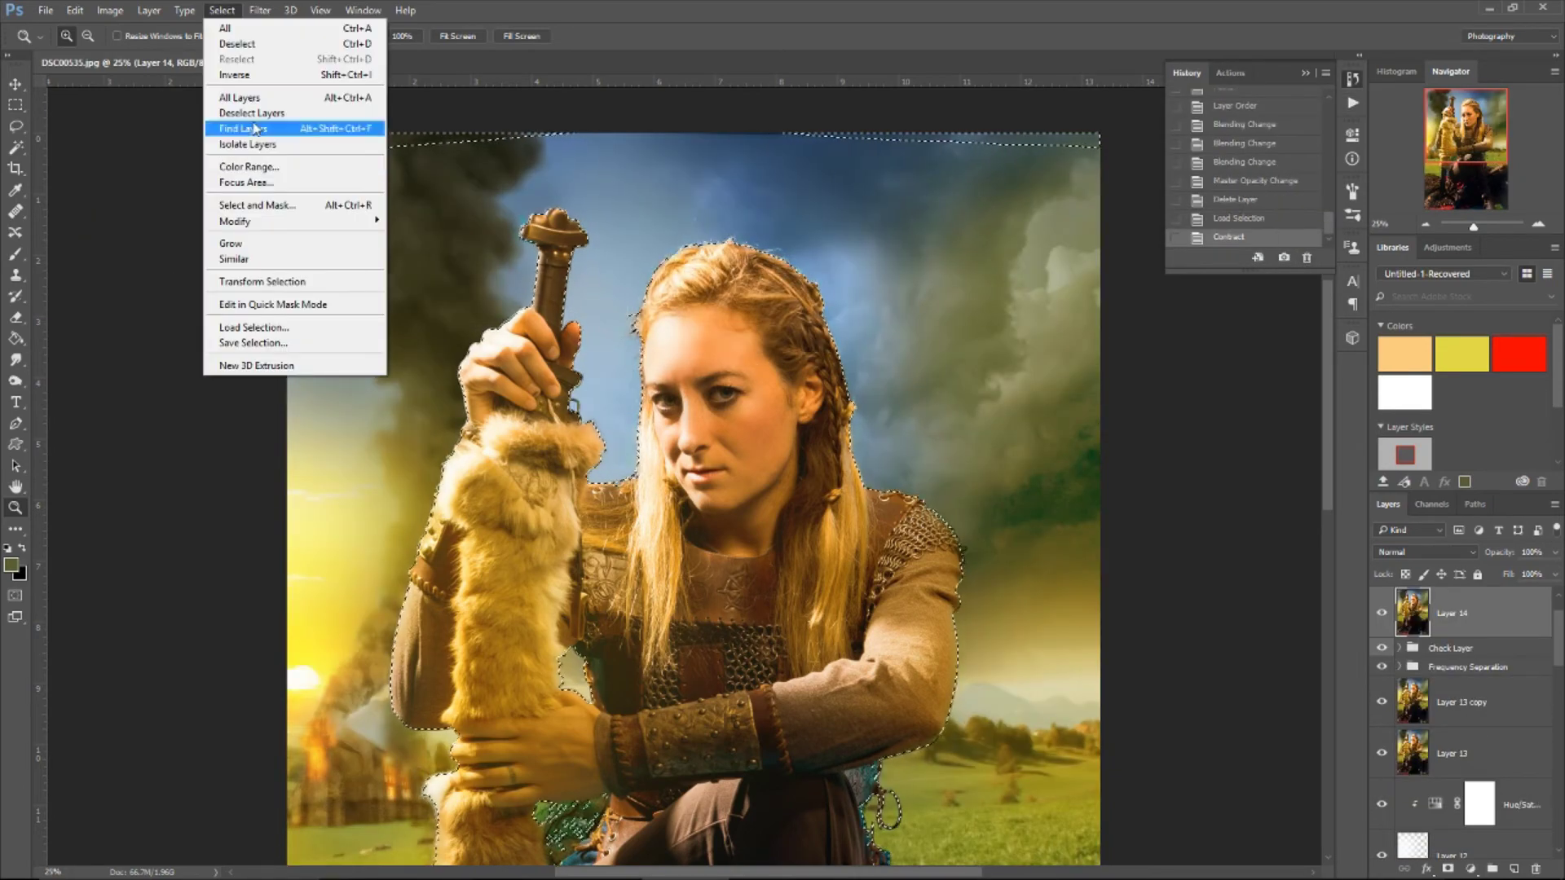
{"action": "left_click", "coordinate": [237, 71]}
{"action": "left_click", "coordinate": [1431, 770]}
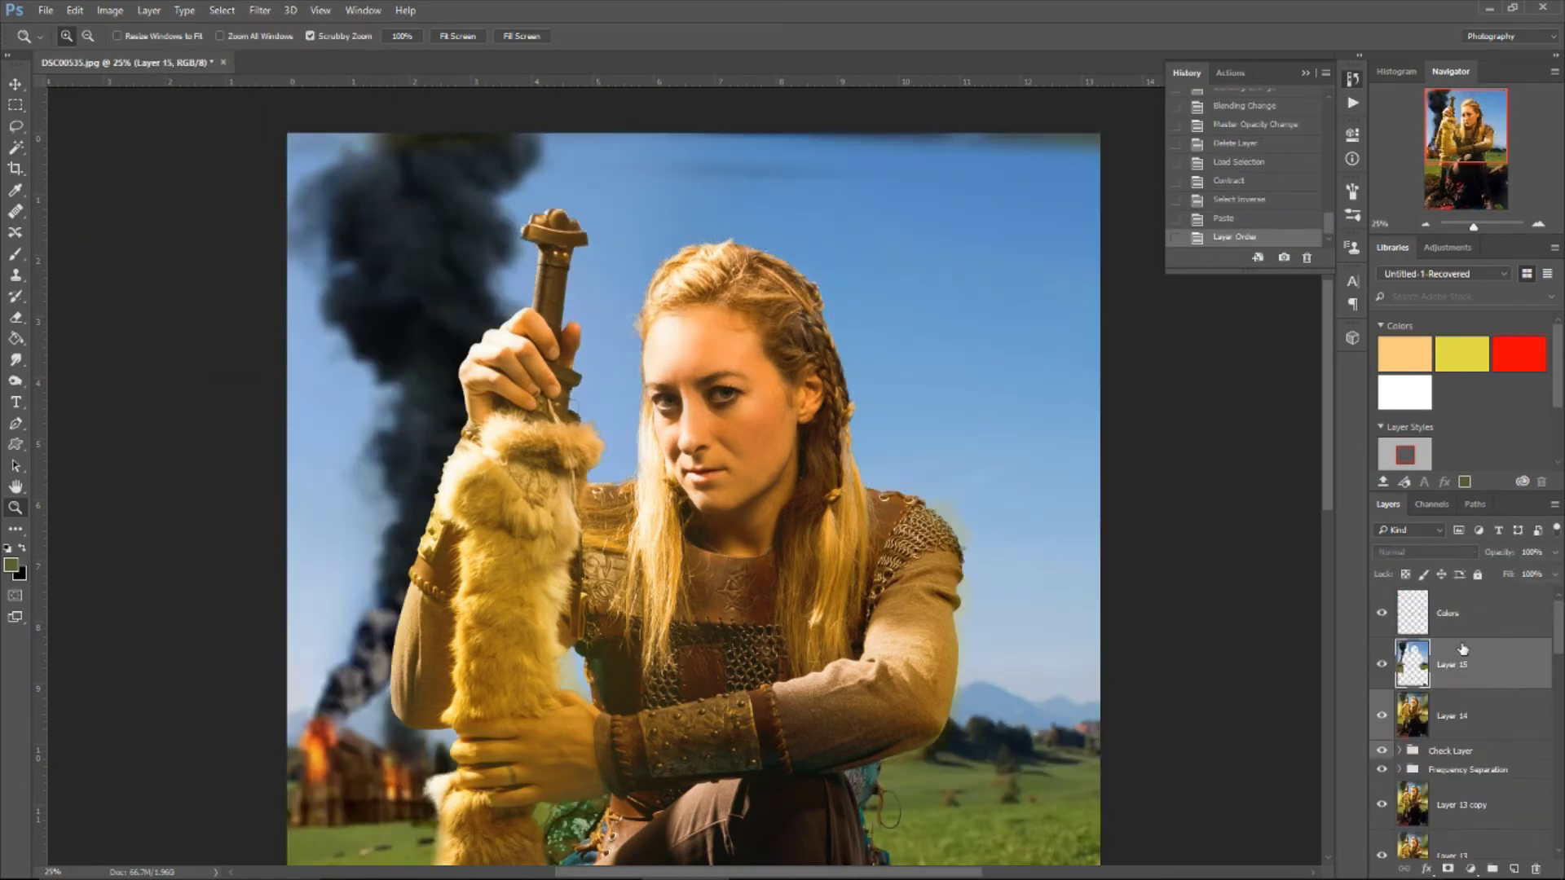
{"action": "key", "text": "ctrl+minus"}
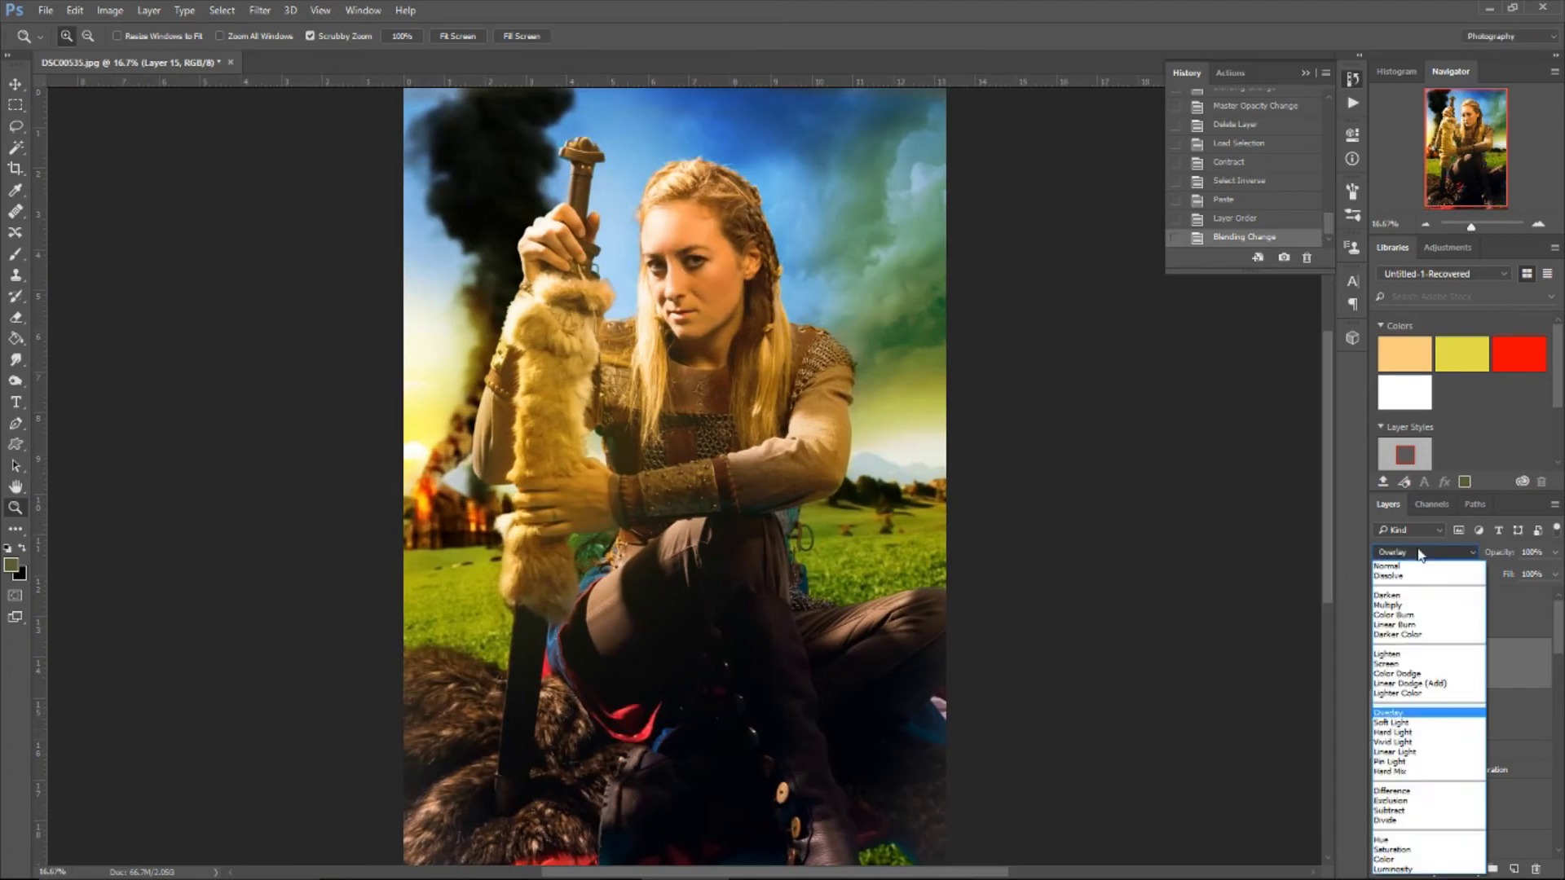
{"action": "scroll", "coordinate": [1418, 554], "scroll_direction": "down", "scroll_amount": 2}
{"action": "left_click", "coordinate": [1418, 555]}
{"action": "left_click", "coordinate": [1392, 700]}
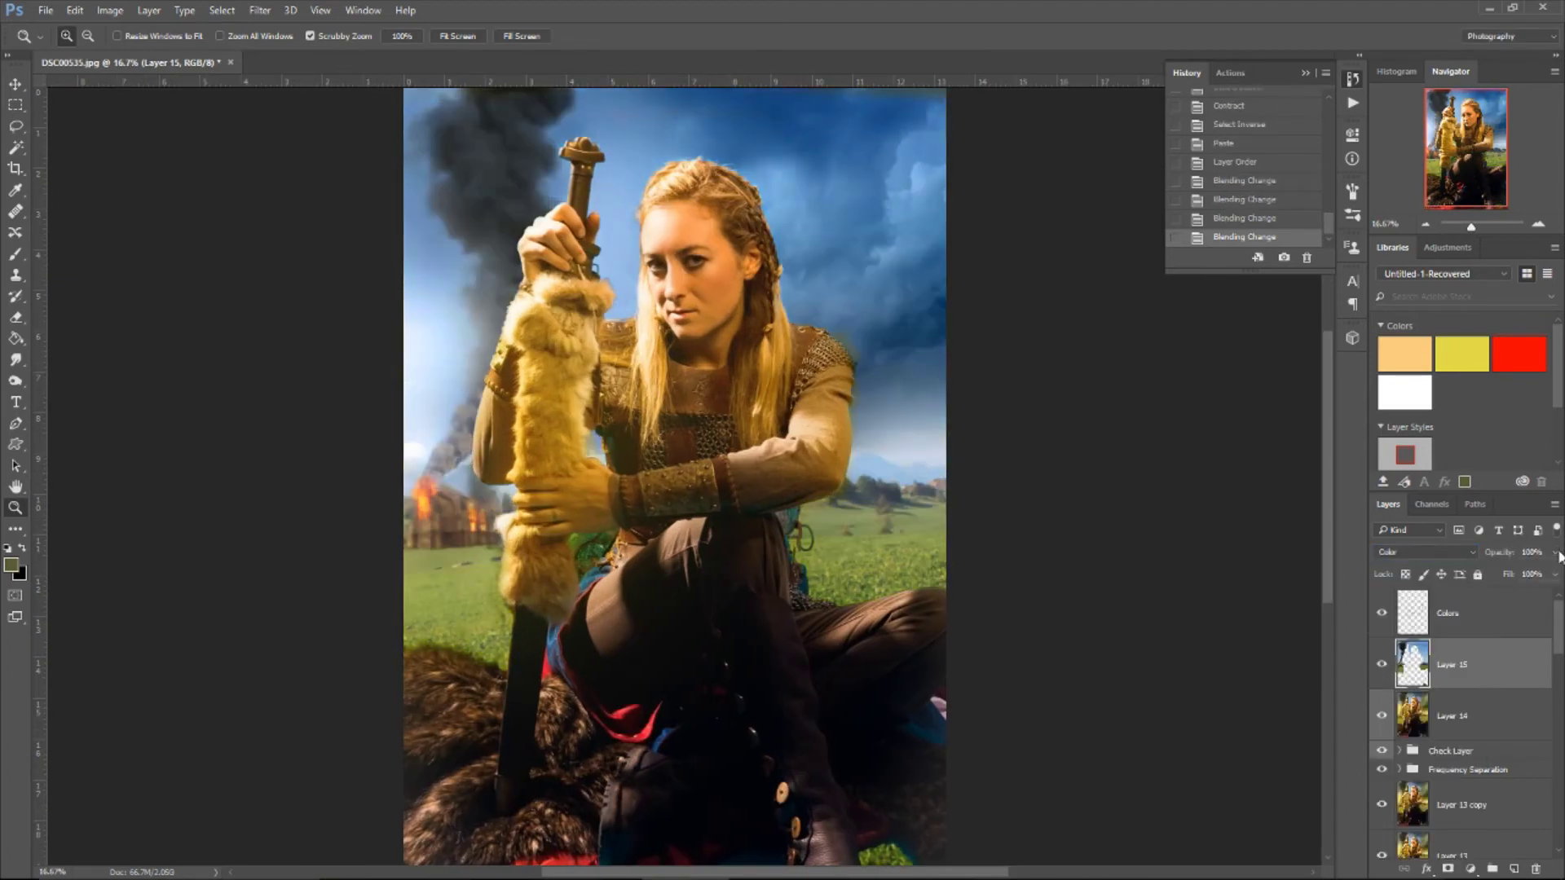
Step: Delete everything outside the woman's selection on Layer 15 and blend it as Soft Light
{"action": "left_click", "coordinate": [1412, 664], "text": "ctrl"}
{"action": "left_click", "coordinate": [221, 10]}
{"action": "left_click", "coordinate": [245, 82]}
{"action": "key", "text": "Delete"}
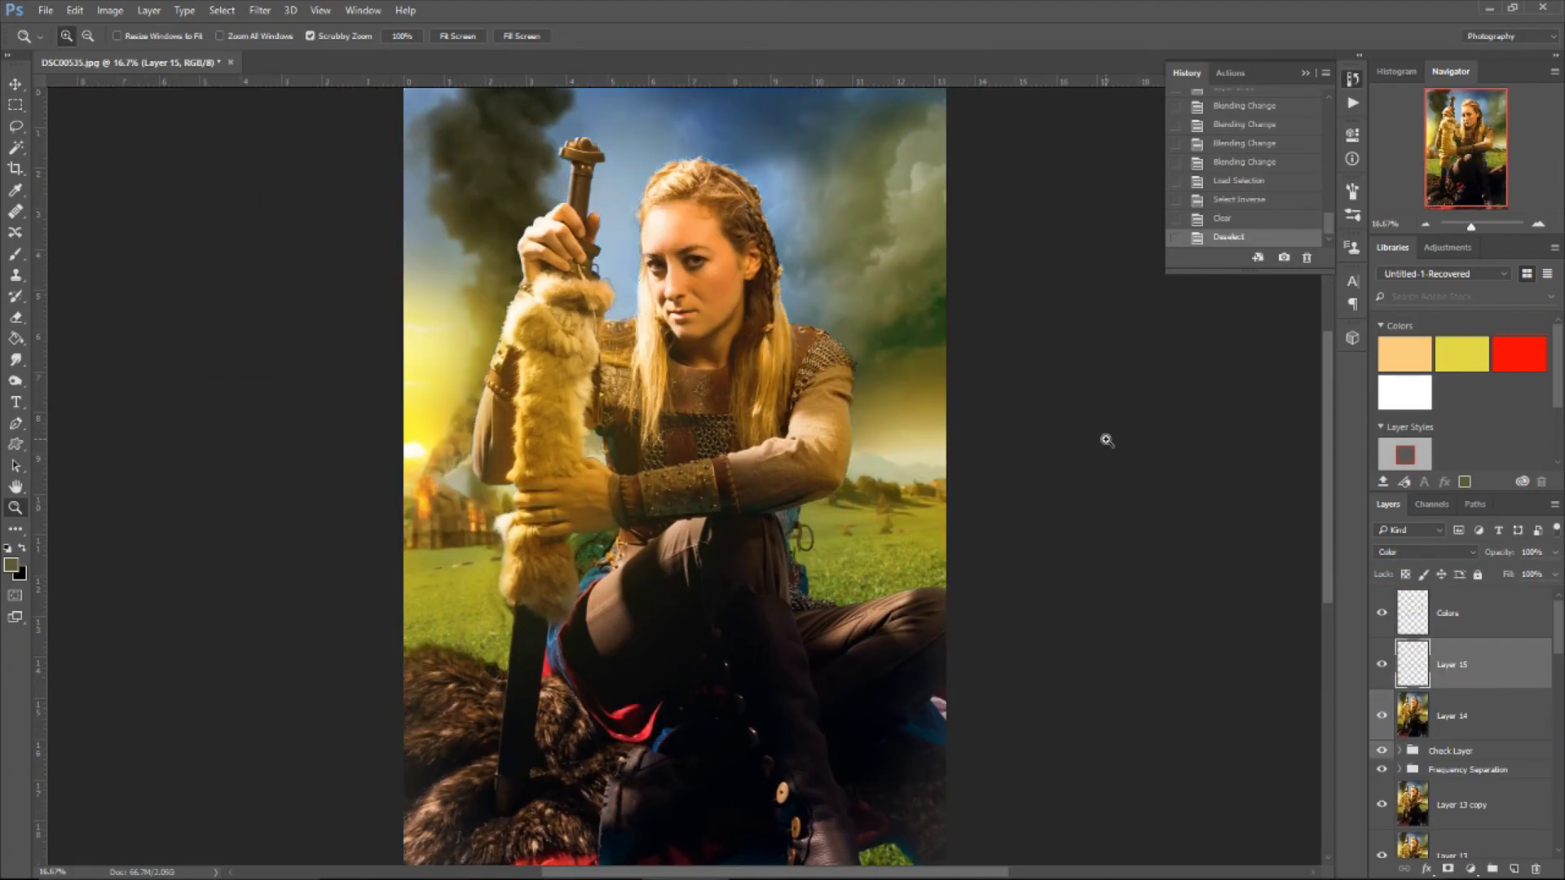
{"action": "key", "text": "ctrl+d"}
{"action": "key", "text": "shift+alt+f"}
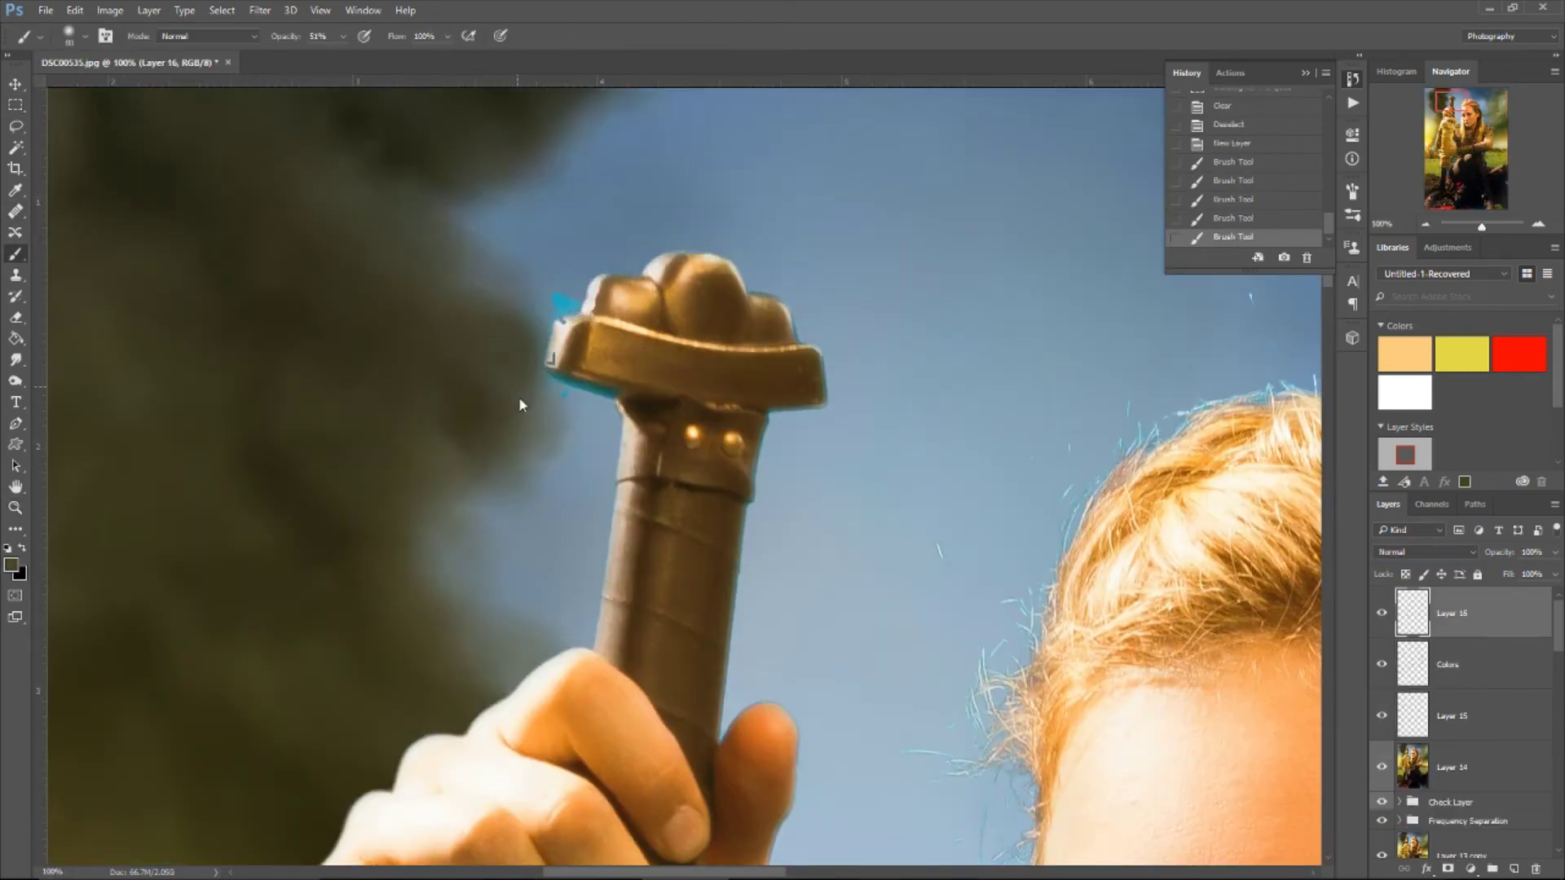
Step: Stamp the visible image into new Layer 17 and duplicate it
{"action": "left_click", "coordinate": [1503, 870]}
{"action": "key", "text": "2"}
{"action": "key", "text": "1"}
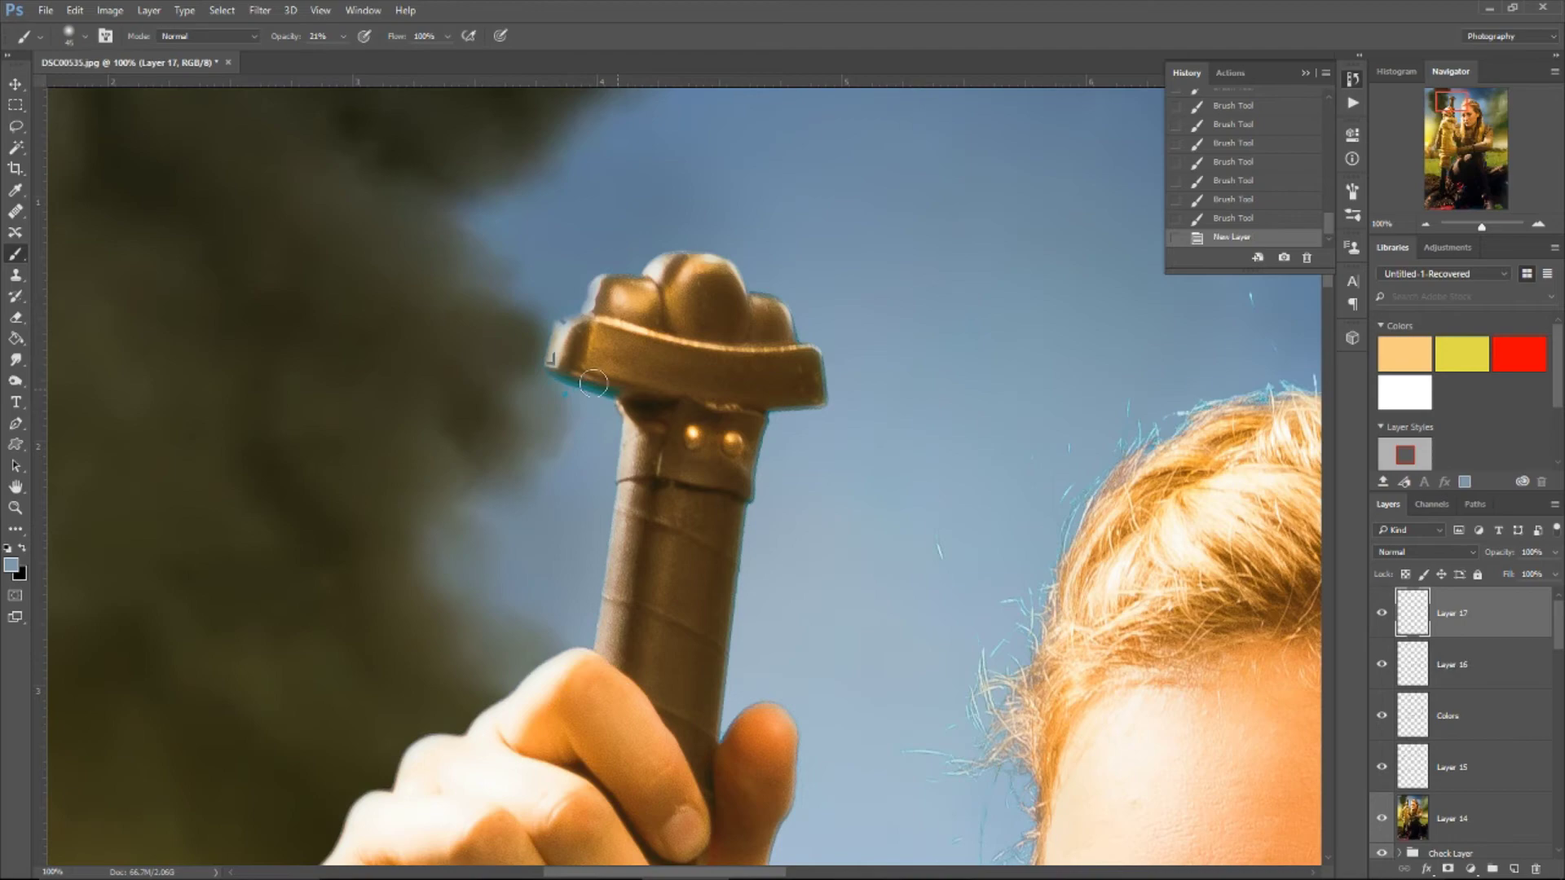
{"action": "left_click", "coordinate": [14, 509]}
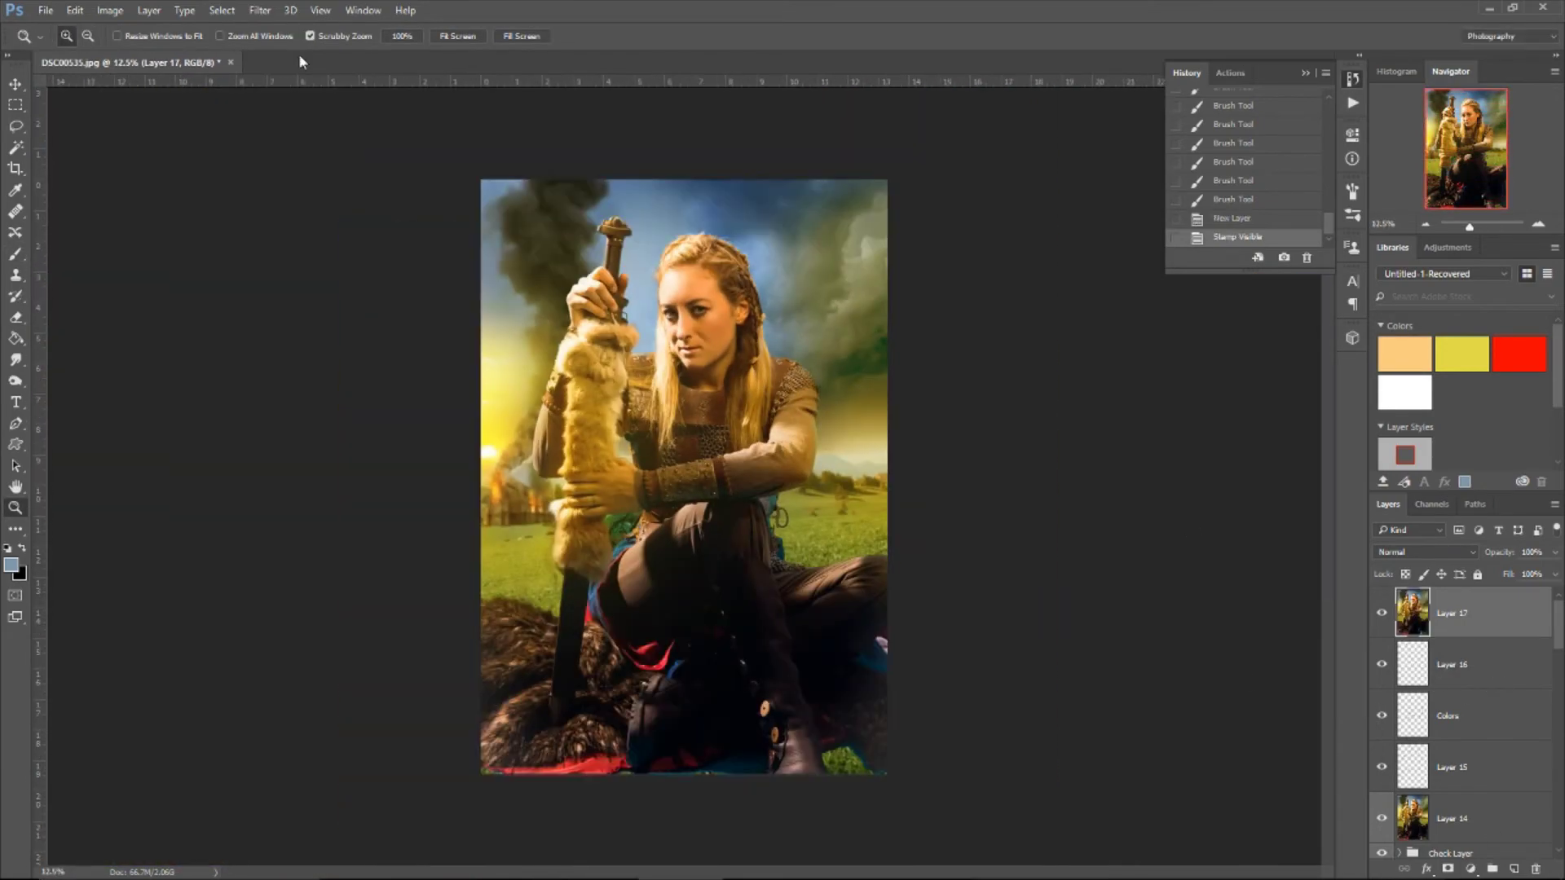
{"action": "key", "text": "ctrl+j"}
Step: Desaturate the copy with Hue/Saturation and the Channel Mixer Black & White with Blue Filter preset
{"action": "left_click", "coordinate": [109, 10]}
{"action": "left_click", "coordinate": [326, 129]}
{"action": "left_click_drag", "start_coordinate": [1139, 320], "coordinate": [1092, 319]}
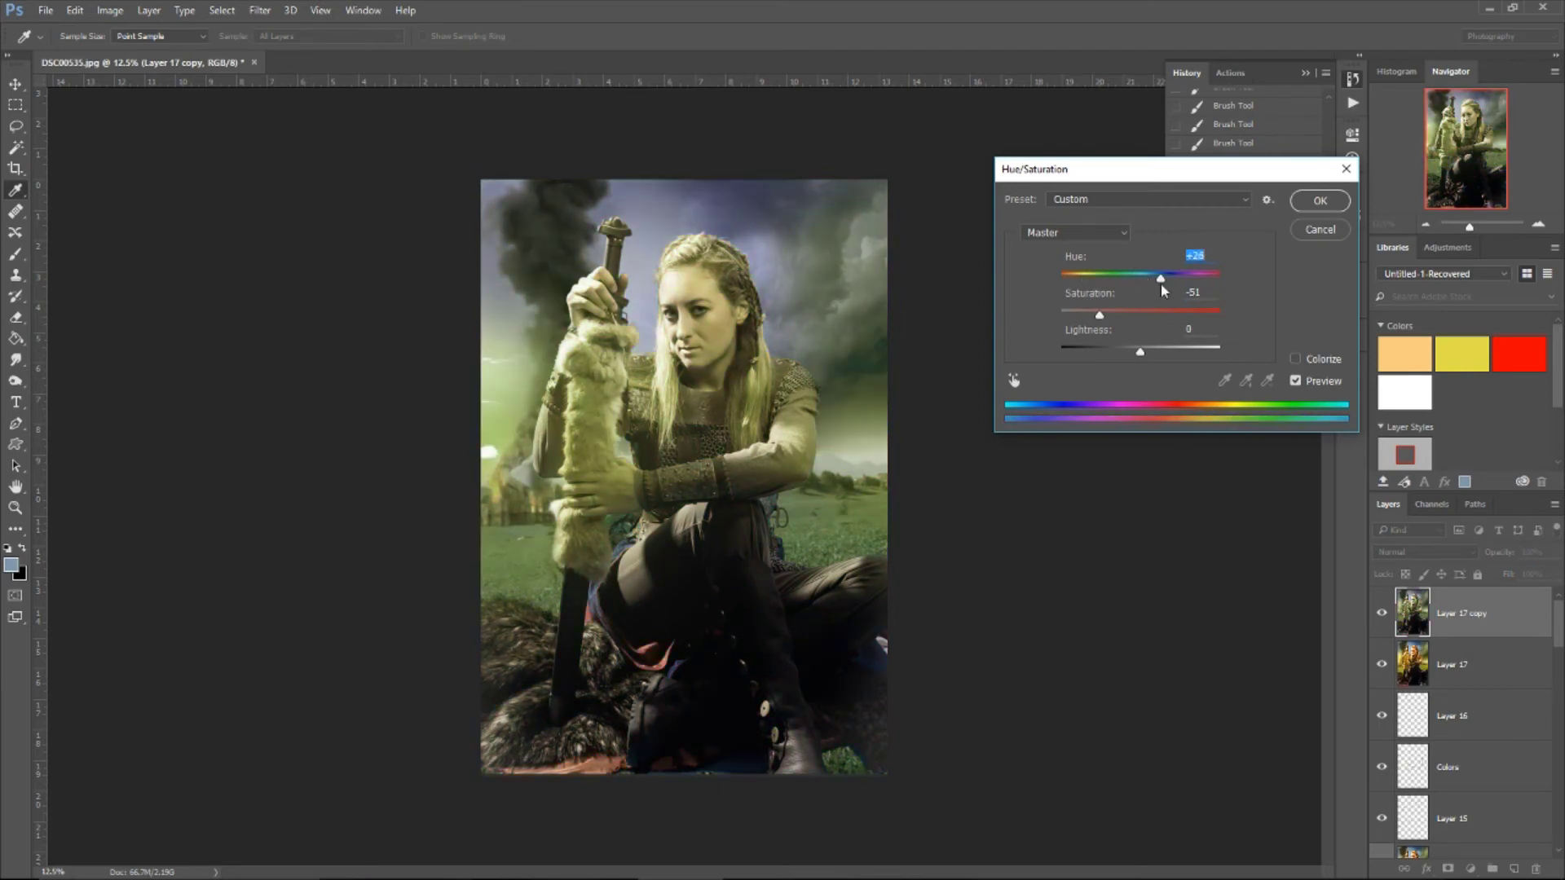
{"action": "key", "text": "Return"}
{"action": "left_click", "coordinate": [109, 10]}
{"action": "left_click", "coordinate": [342, 198]}
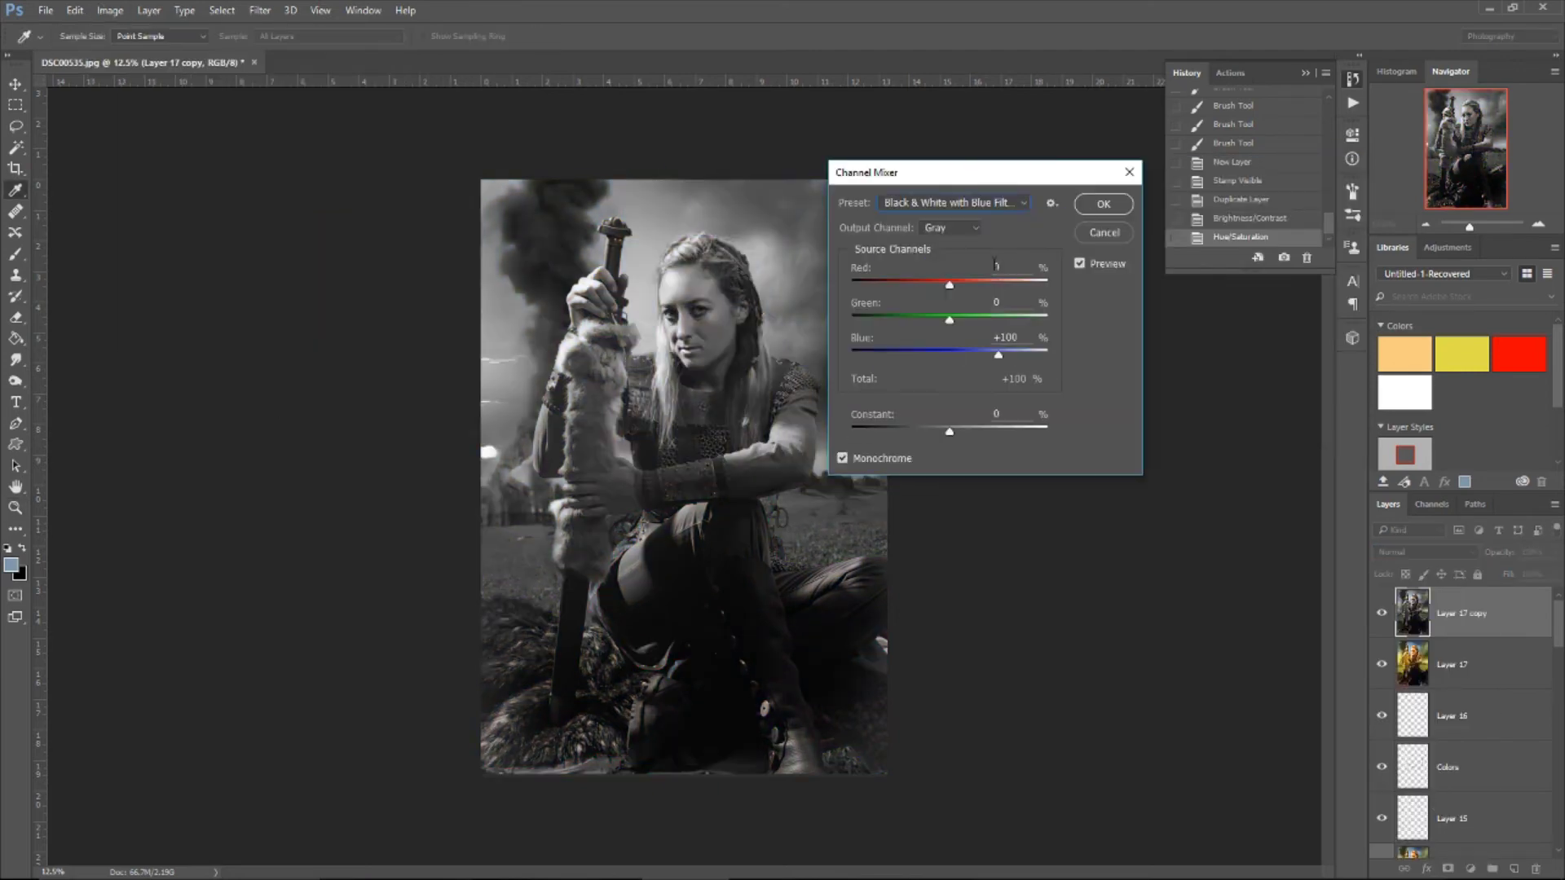
{"action": "left_click", "coordinate": [1100, 198]}
Step: Blend the copy as Hard Light, add a sepia Gradient Map, and lower the copy to 48% opacity
{"action": "left_click", "coordinate": [1424, 552]}
{"action": "key", "text": "shift+alt+c"}
{"action": "left_click", "coordinate": [1392, 869]}
{"action": "left_click", "coordinate": [1424, 552]}
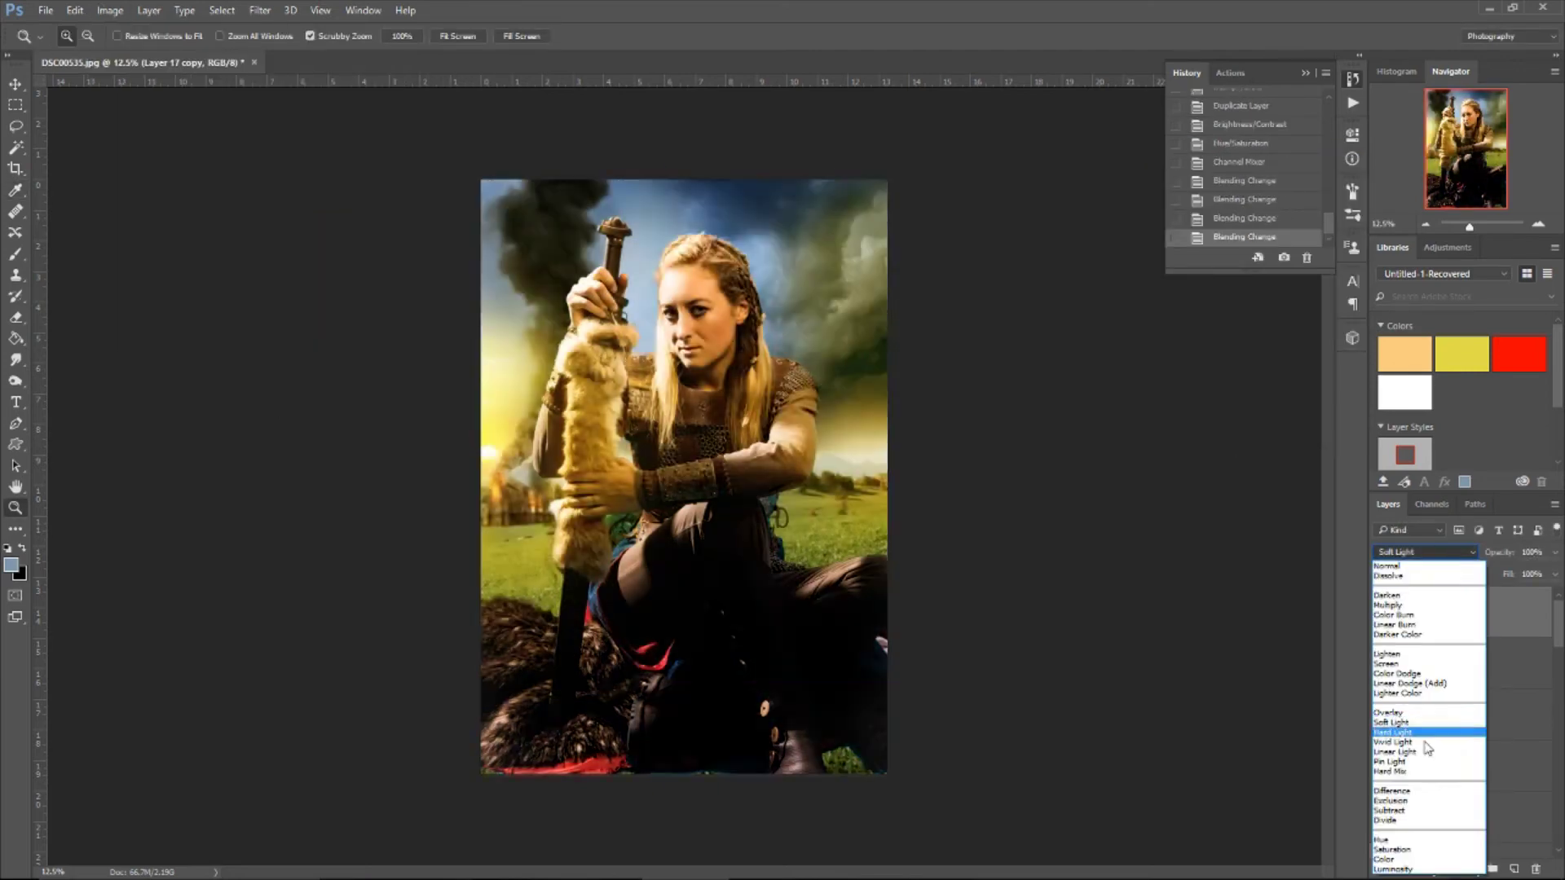
{"action": "left_click", "coordinate": [1470, 869]}
{"action": "left_click", "coordinate": [1302, 197]}
{"action": "left_click", "coordinate": [1458, 664]}
{"action": "left_click", "coordinate": [1554, 552]}
{"action": "left_click_drag", "start_coordinate": [1552, 571], "coordinate": [1514, 575]}
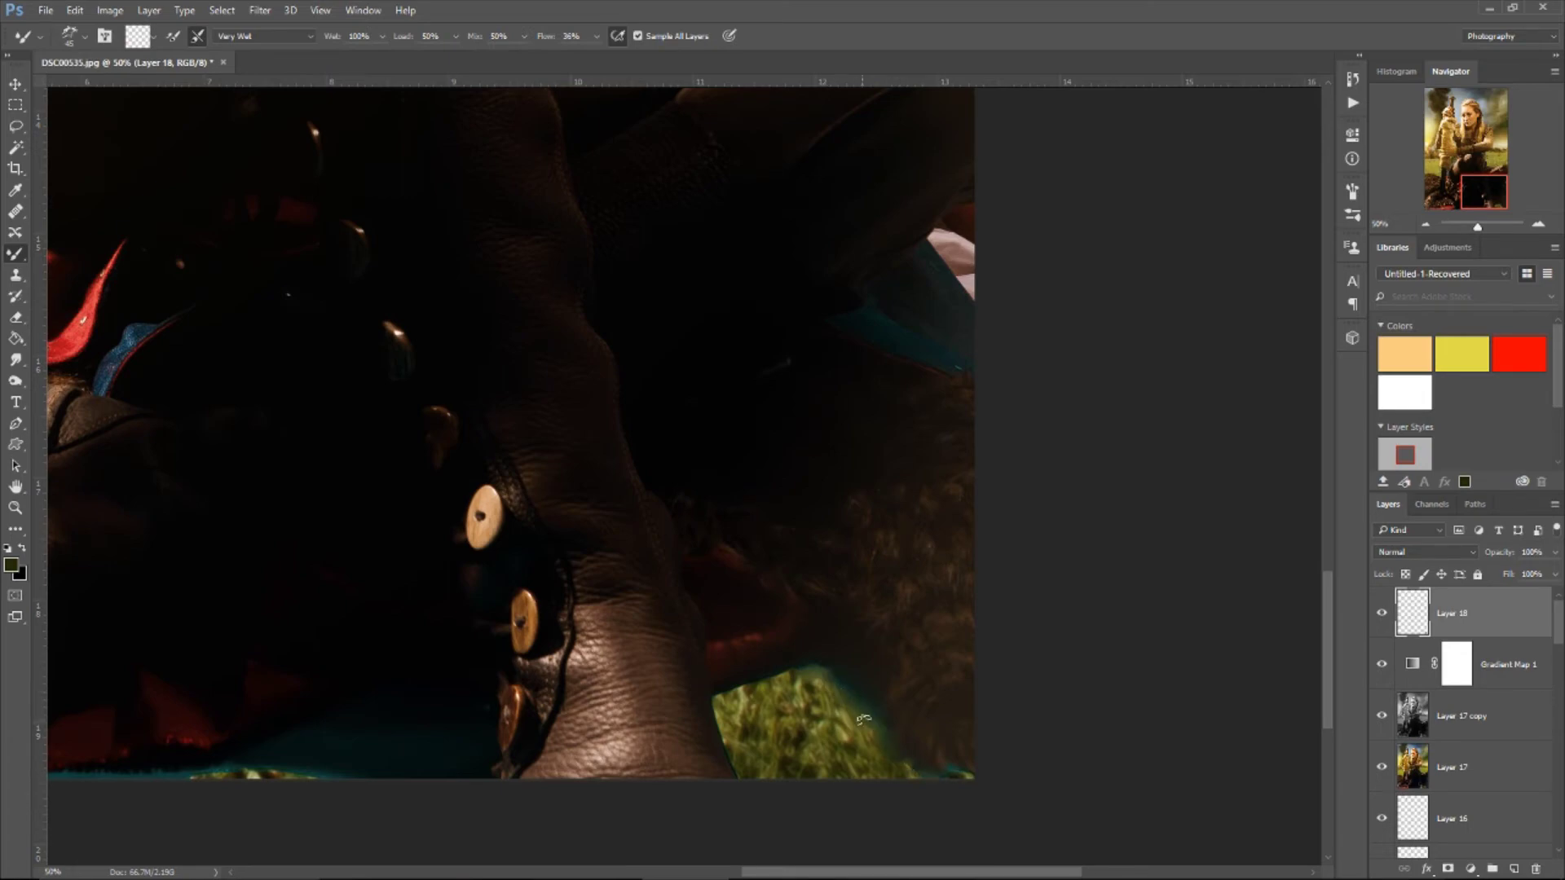
Step: Paste the grass image as a new layer in the lower-left corner
{"action": "left_click_drag", "start_coordinate": [776, 876], "coordinate": [495, 873]}
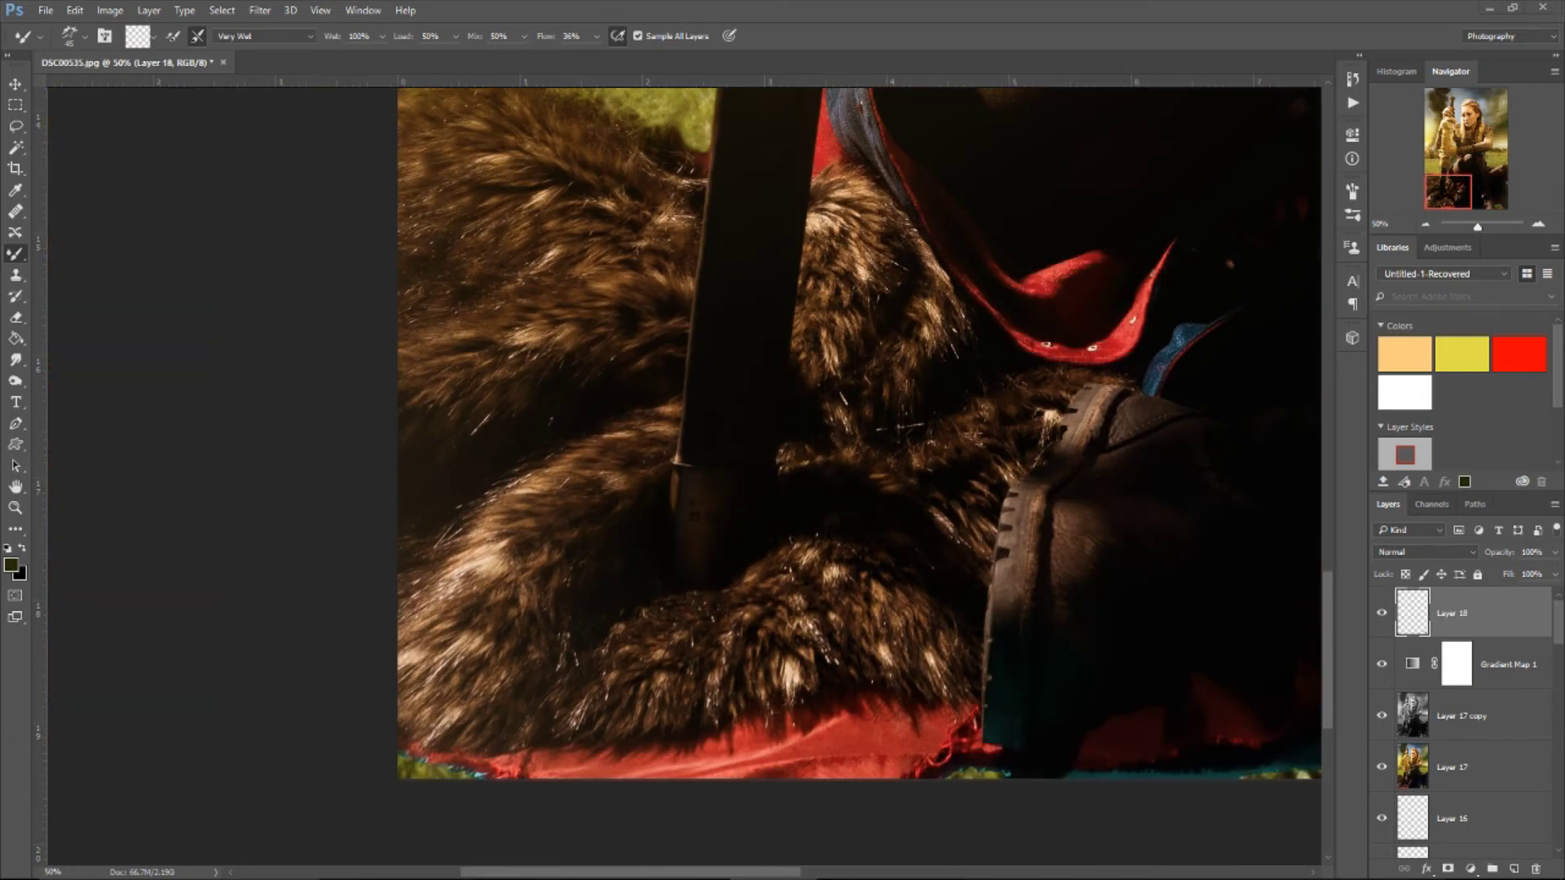
{"action": "key", "text": "ctrl+v"}
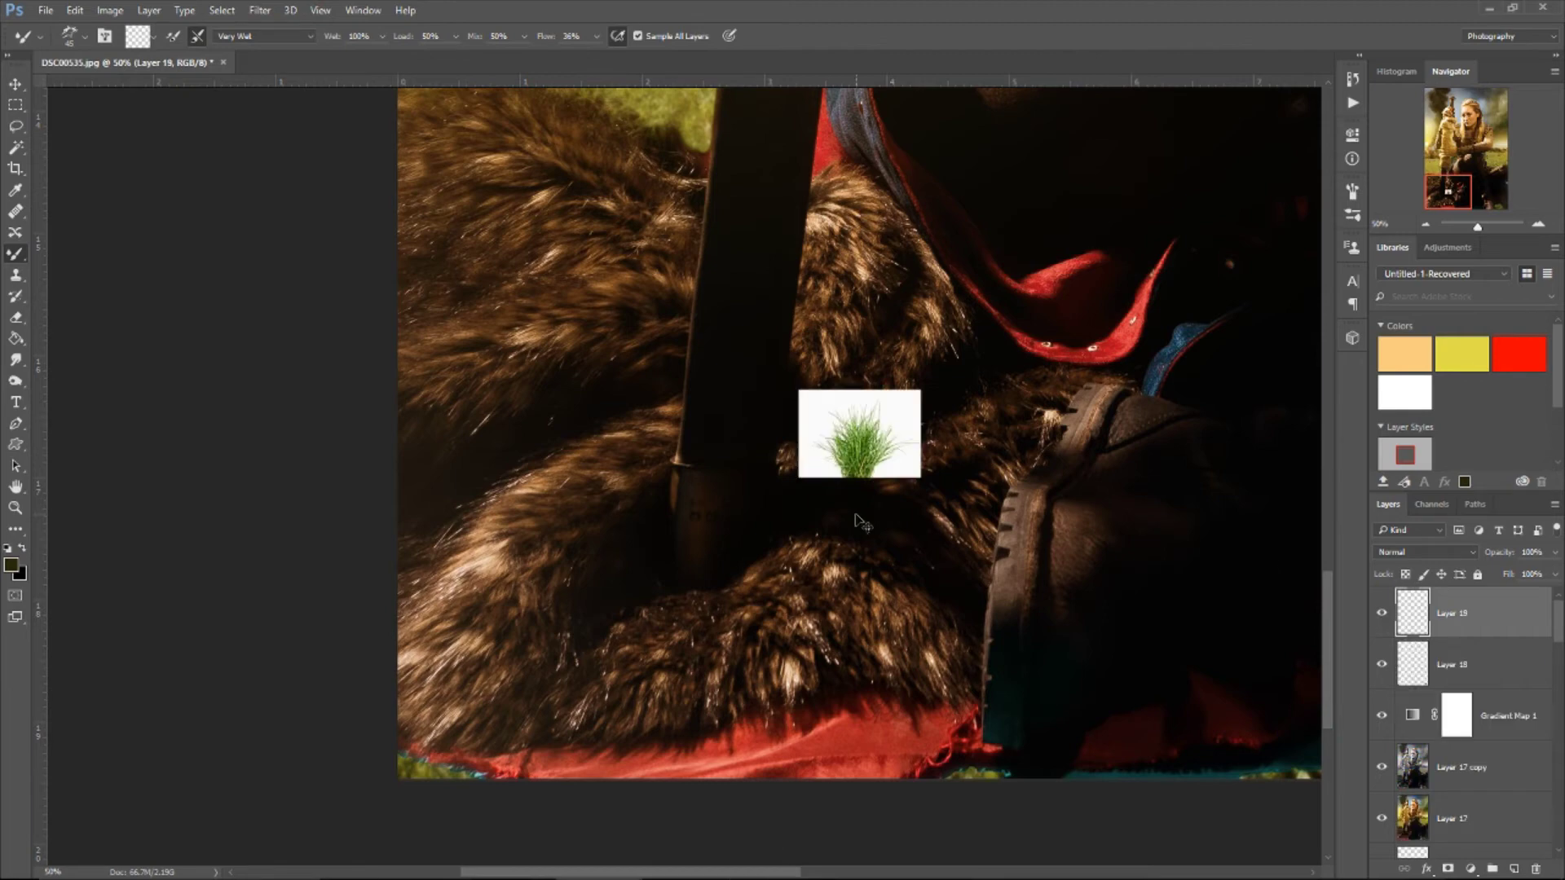
{"action": "left_click_drag", "start_coordinate": [798, 423], "coordinate": [436, 668]}
{"action": "key", "text": "w"}
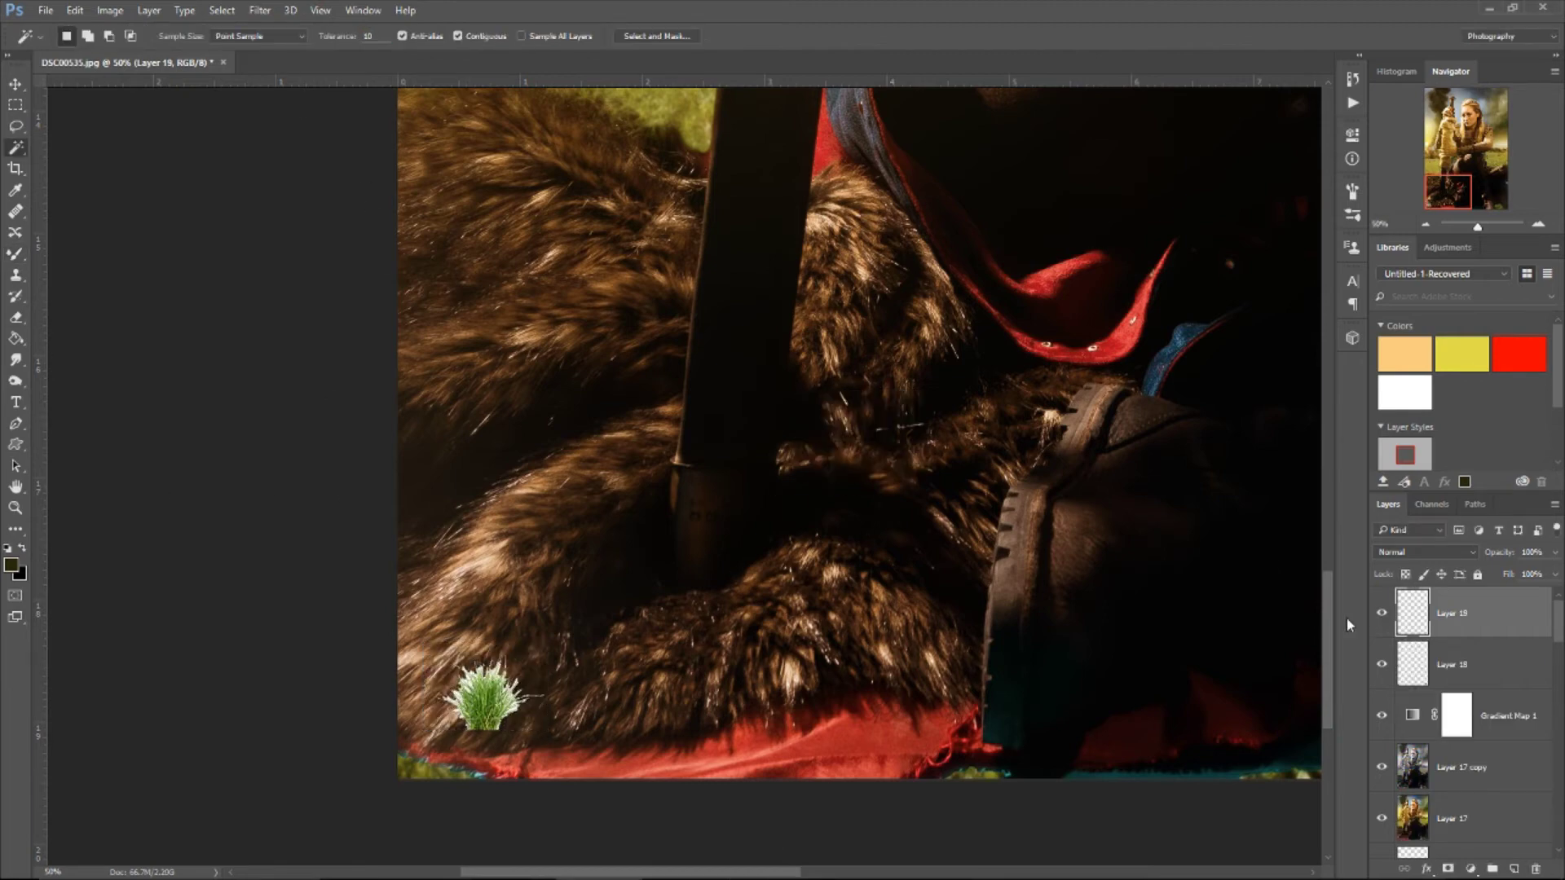
Step: Load the Natural Brushes 2 brush set
{"action": "right_click", "coordinate": [16, 254]}
{"action": "left_click", "coordinate": [81, 253]}
{"action": "left_click", "coordinate": [69, 36]}
{"action": "left_click_drag", "start_coordinate": [322, 332], "coordinate": [311, 546]}
{"action": "double_click", "coordinate": [81, 541]}
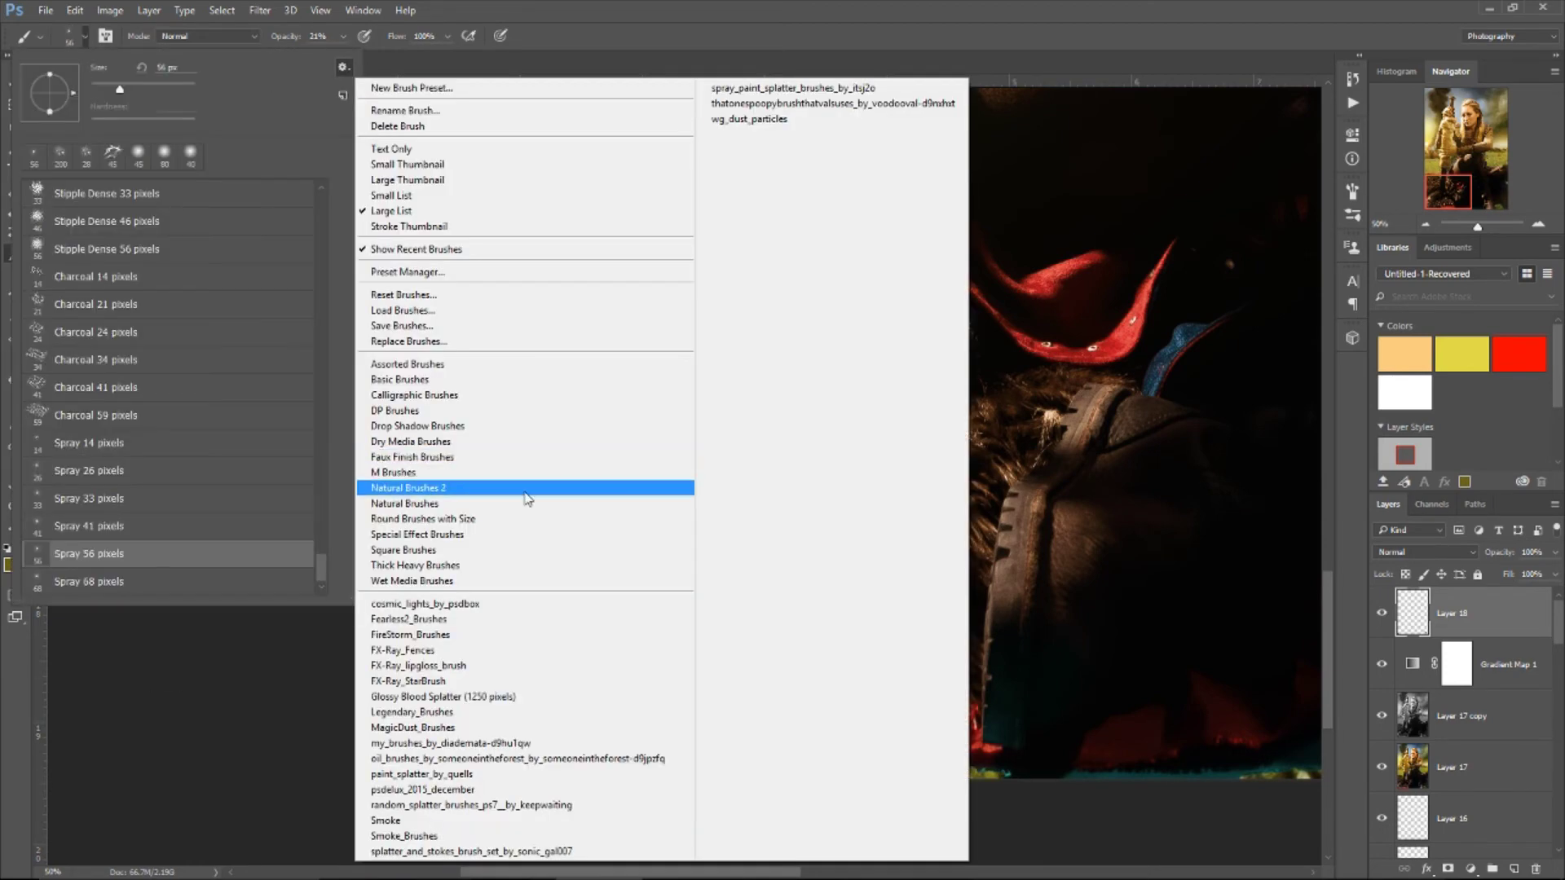
{"action": "left_click", "coordinate": [525, 489]}
{"action": "left_click_drag", "start_coordinate": [321, 549], "coordinate": [321, 499]}
Step: Set brush opacity to 86% and adjust the Shape Dynamics settings
{"action": "key", "text": "Return"}
{"action": "key", "text": "8"}
{"action": "key", "text": "6"}
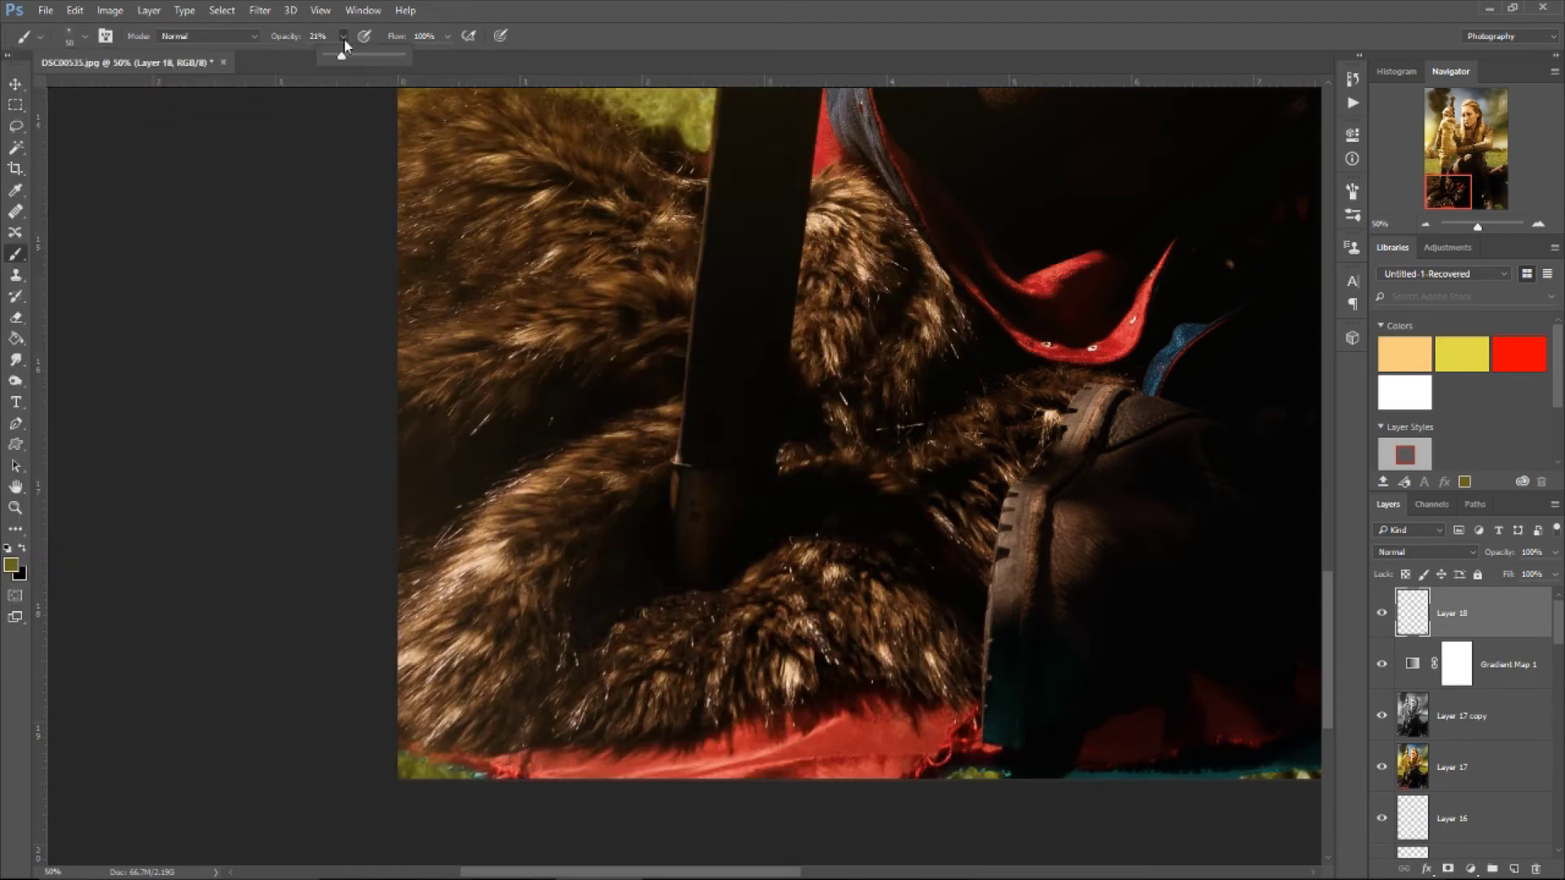
{"action": "key", "text": "F5"}
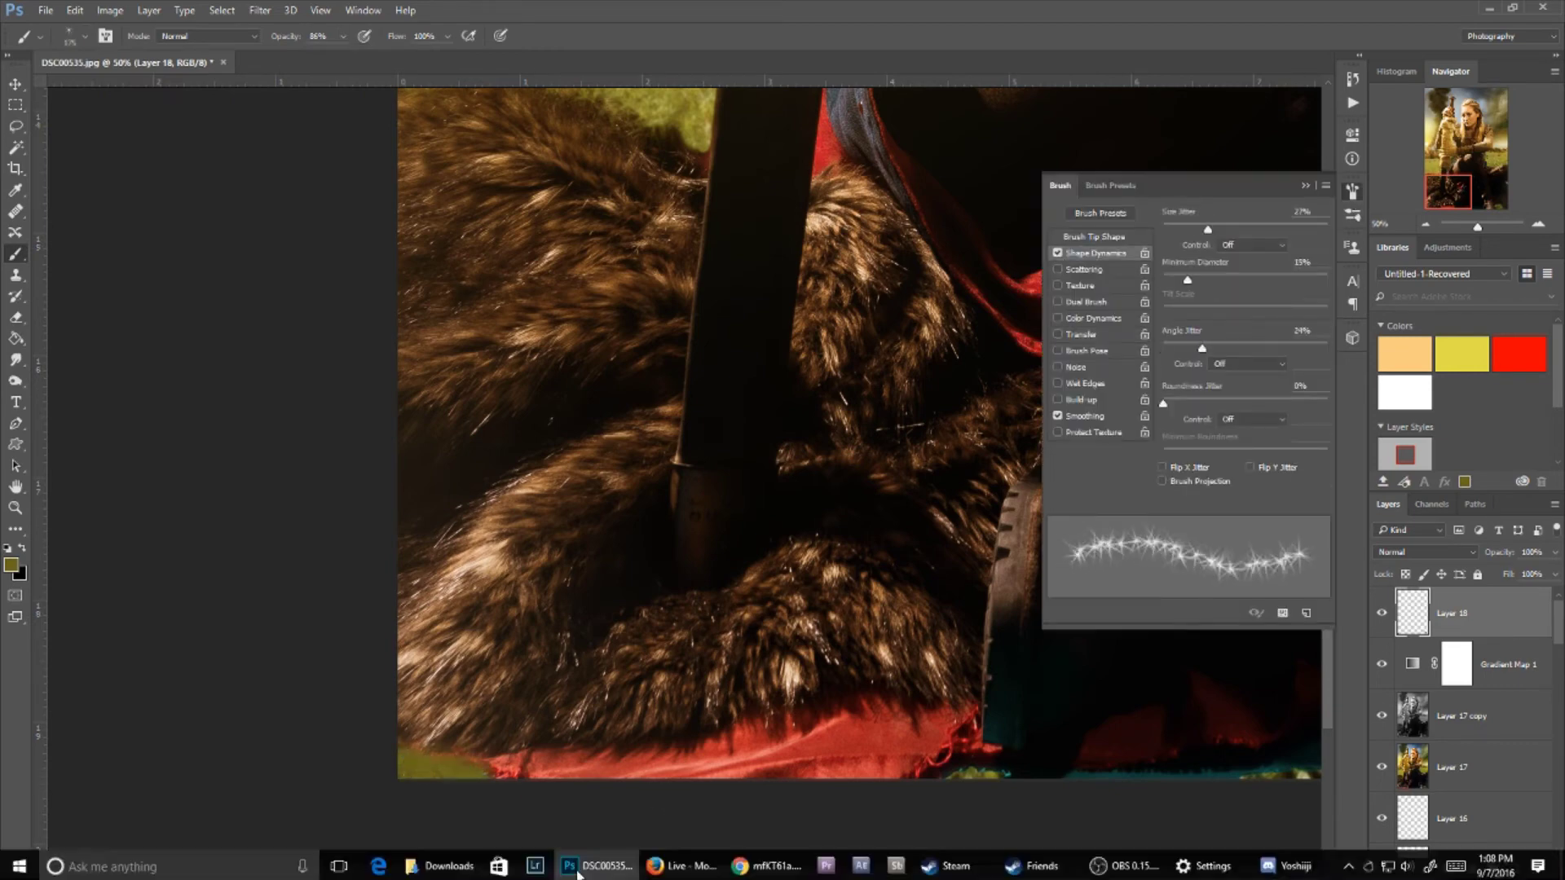
{"action": "scroll", "coordinate": [978, 774], "scroll_direction": "right", "scroll_amount": 5}
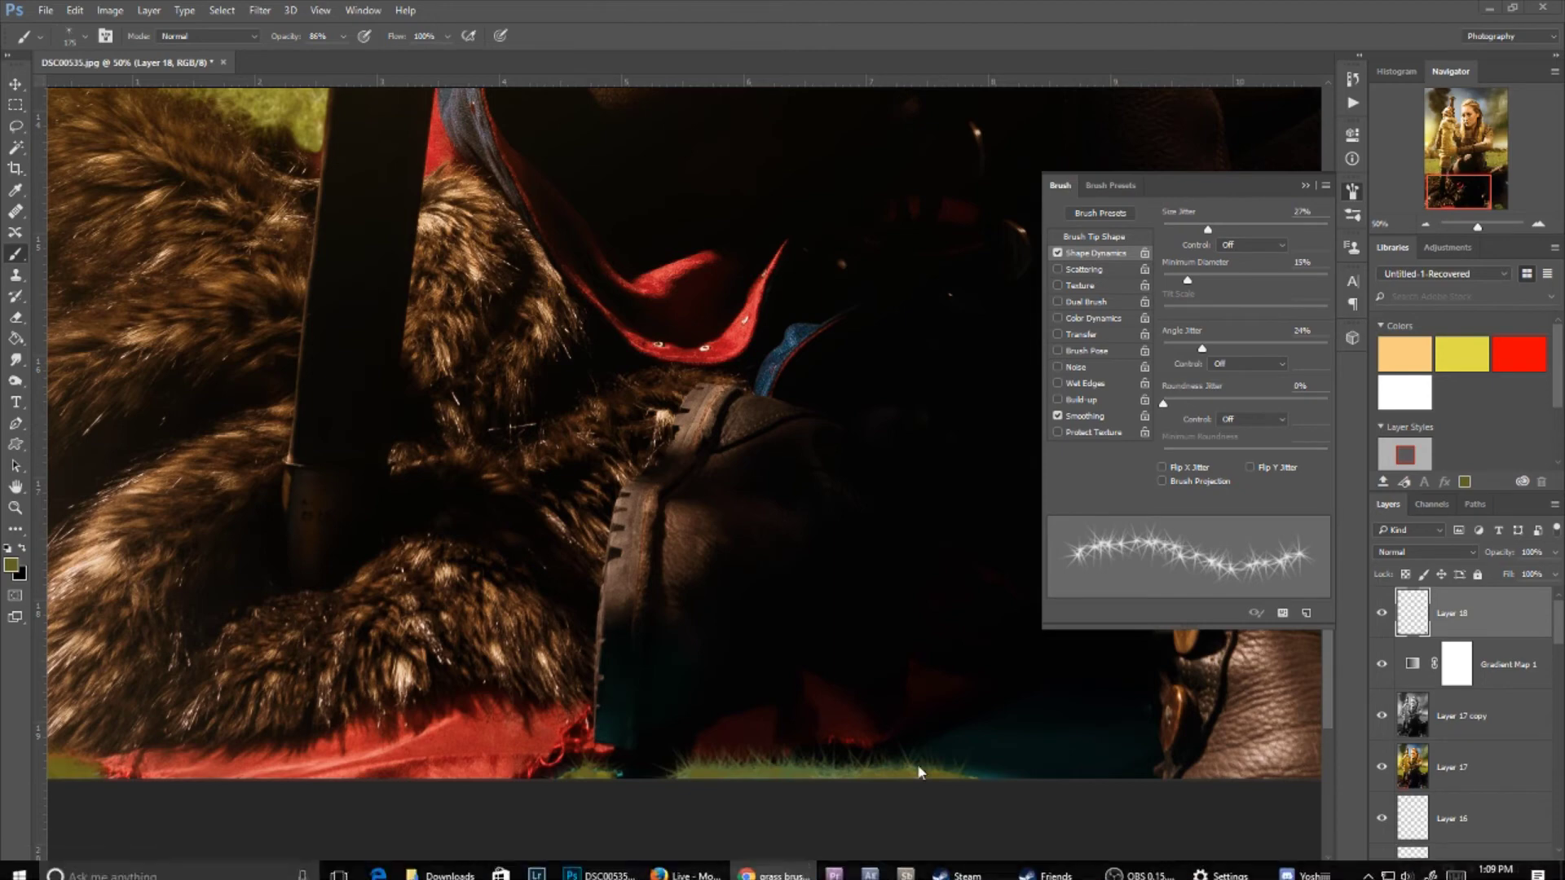
{"action": "scroll", "coordinate": [780, 673], "scroll_direction": "right", "scroll_amount": 8}
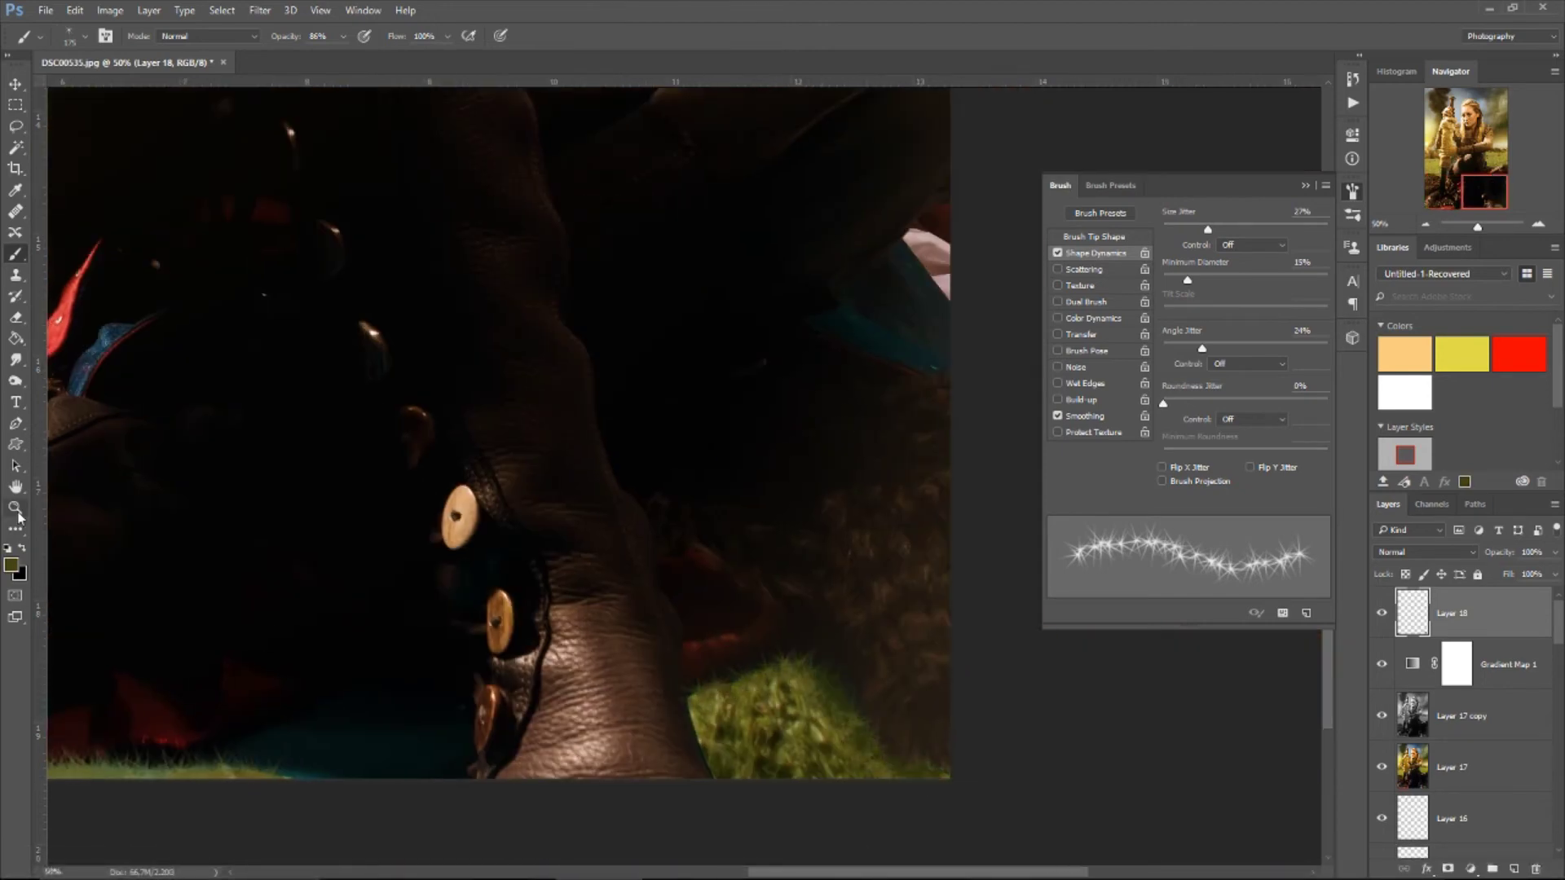
{"action": "left_click", "coordinate": [16, 508]}
{"action": "key", "text": "ctrl+0"}
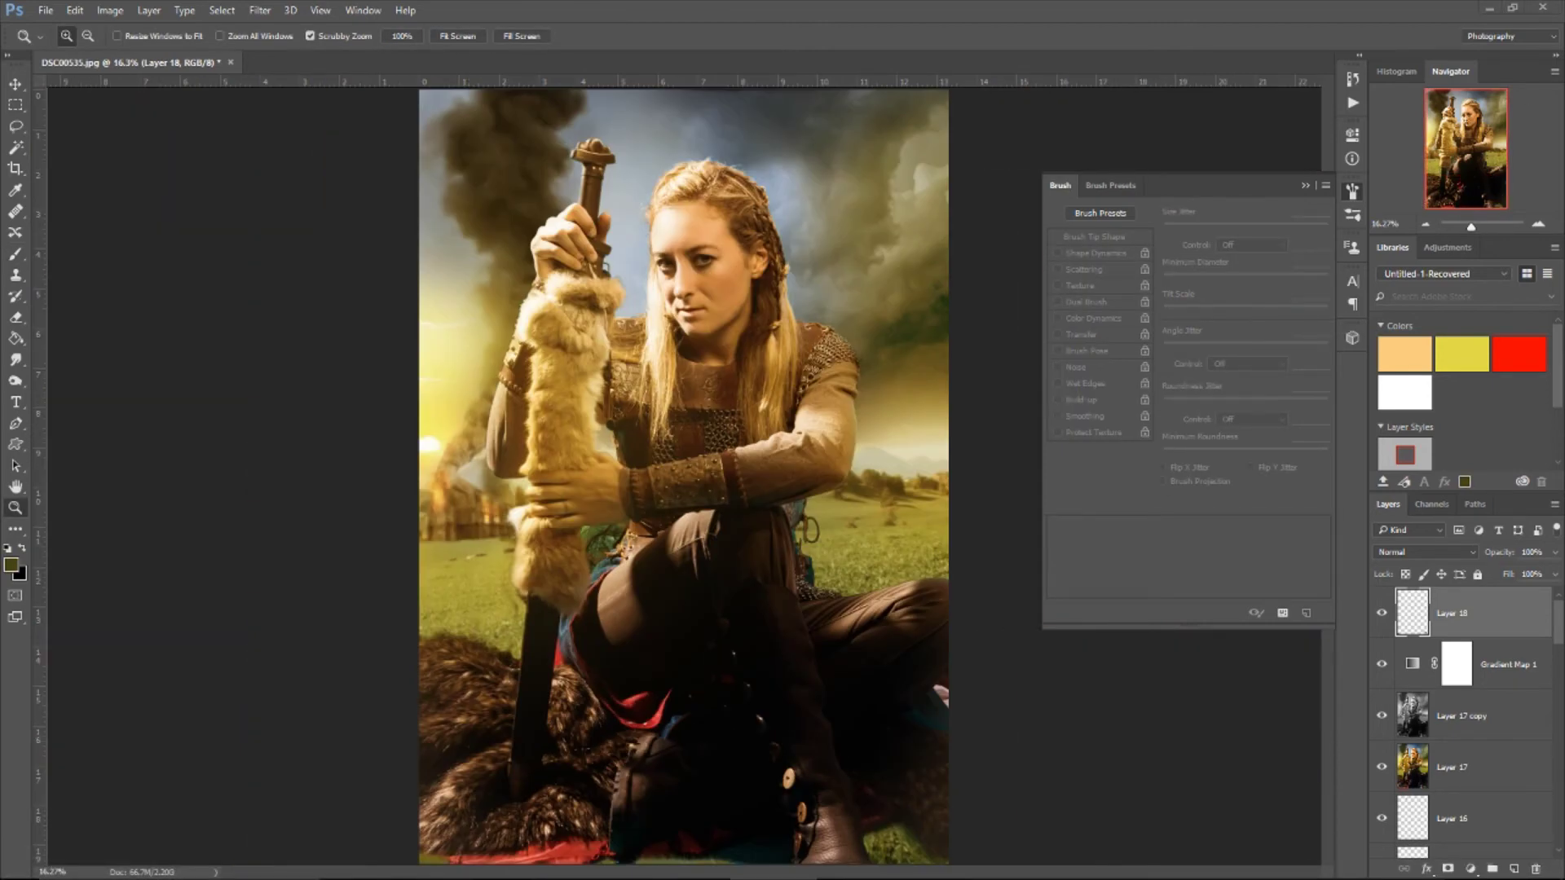
Step: Pick a grass brush, set an olive green foreground, and adjust Color Dynamics
{"action": "key", "text": "b"}
{"action": "left_click", "coordinate": [40, 36]}
{"action": "scroll", "coordinate": [324, 522], "scroll_direction": "down", "scroll_amount": 3}
{"action": "scroll", "coordinate": [324, 521], "scroll_direction": "down", "scroll_amount": 3}
{"action": "left_click_drag", "start_coordinate": [324, 522], "coordinate": [324, 588]}
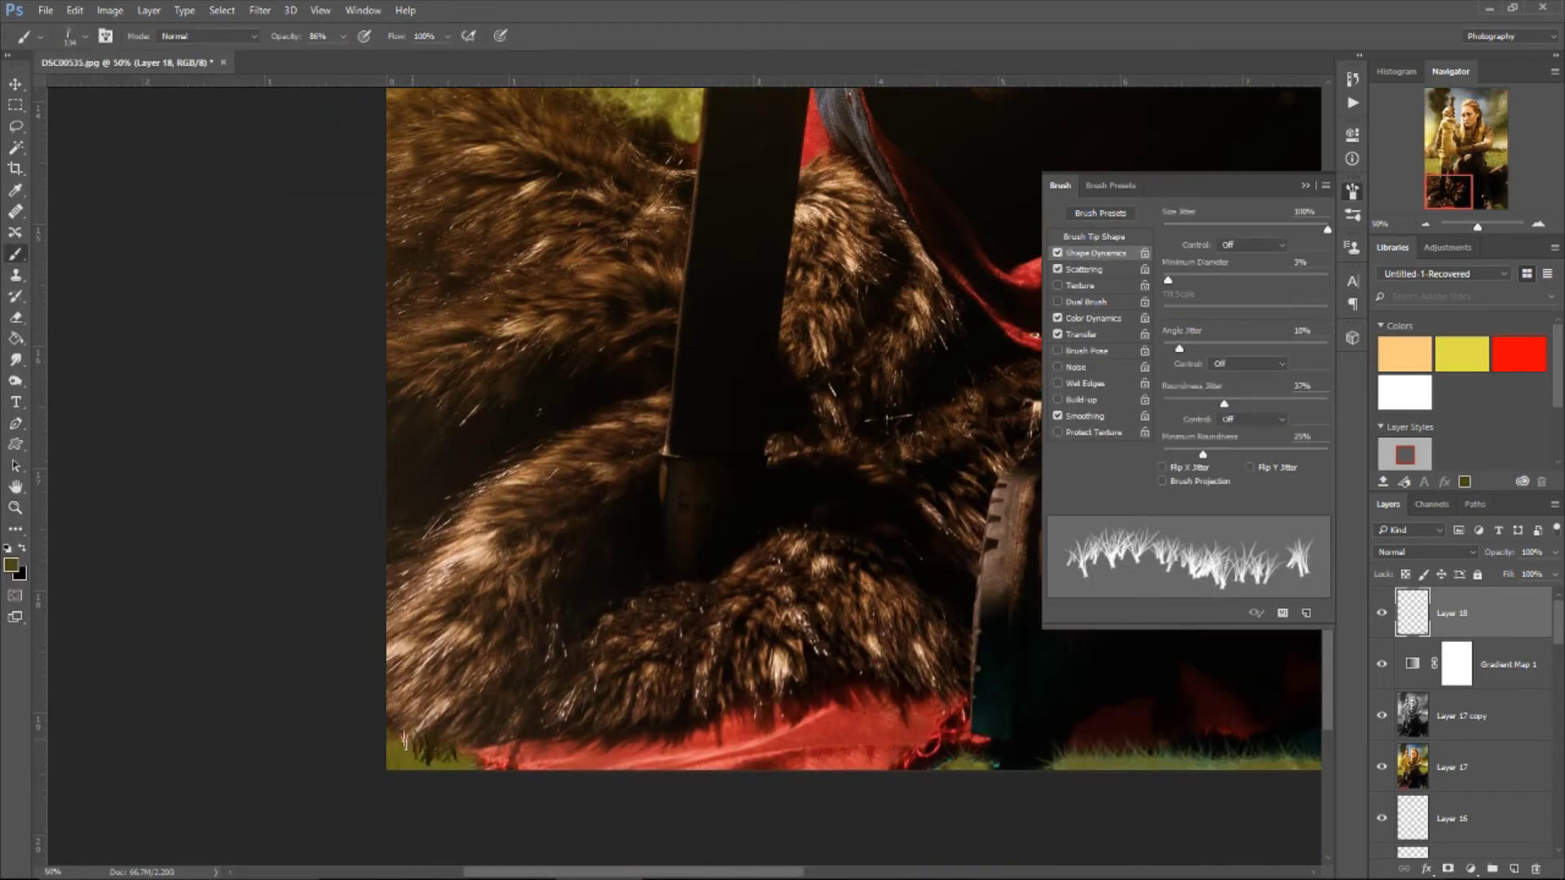
{"action": "left_click", "coordinate": [1098, 317]}
{"action": "left_click", "coordinate": [538, 263]}
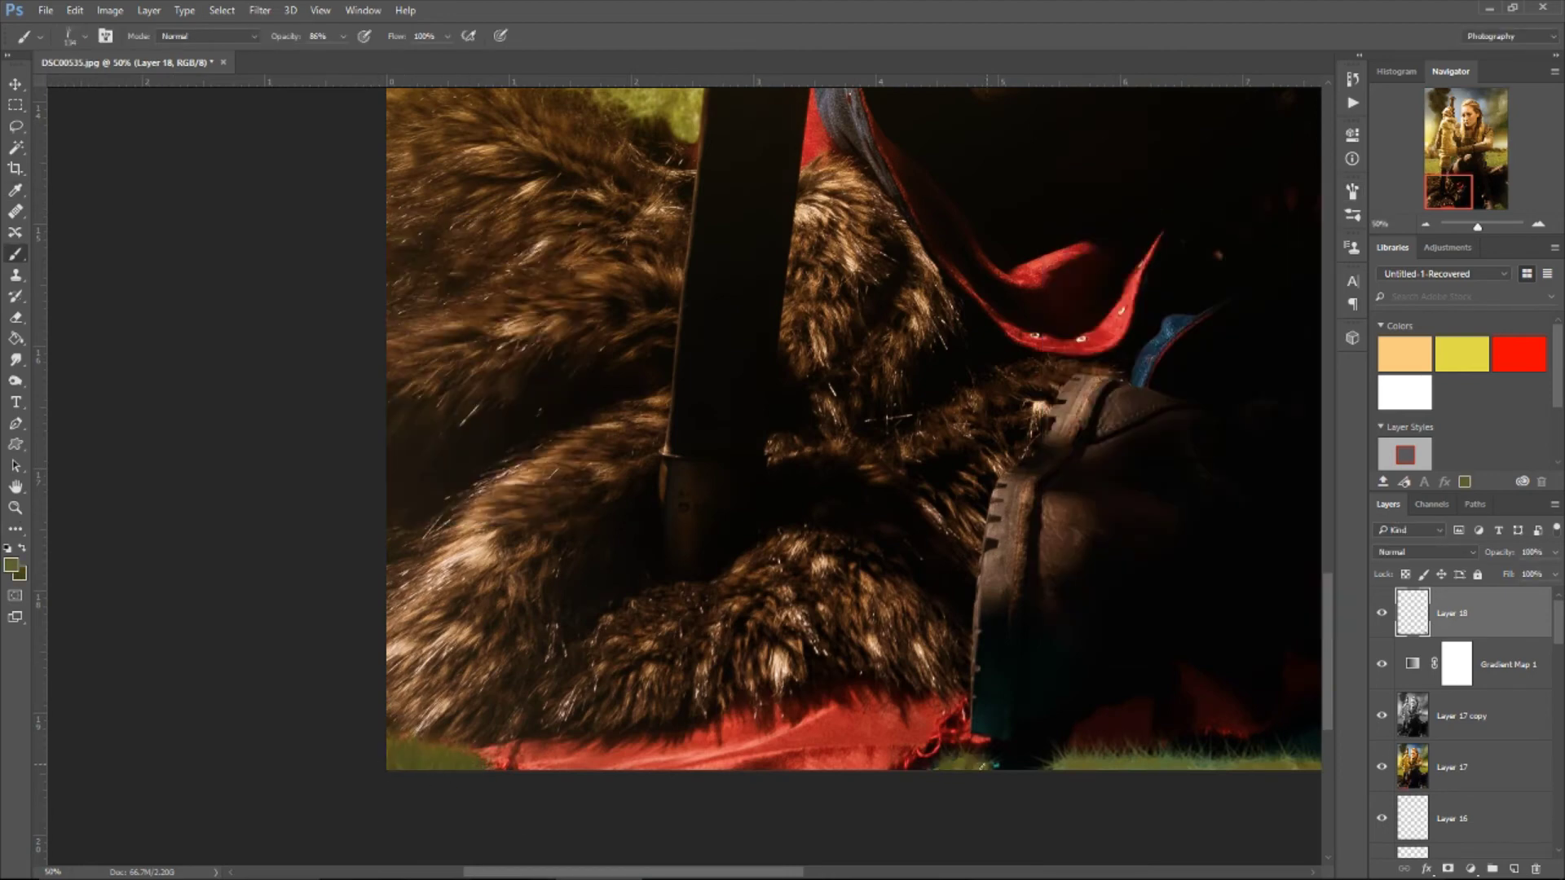
{"action": "key", "text": "F5"}
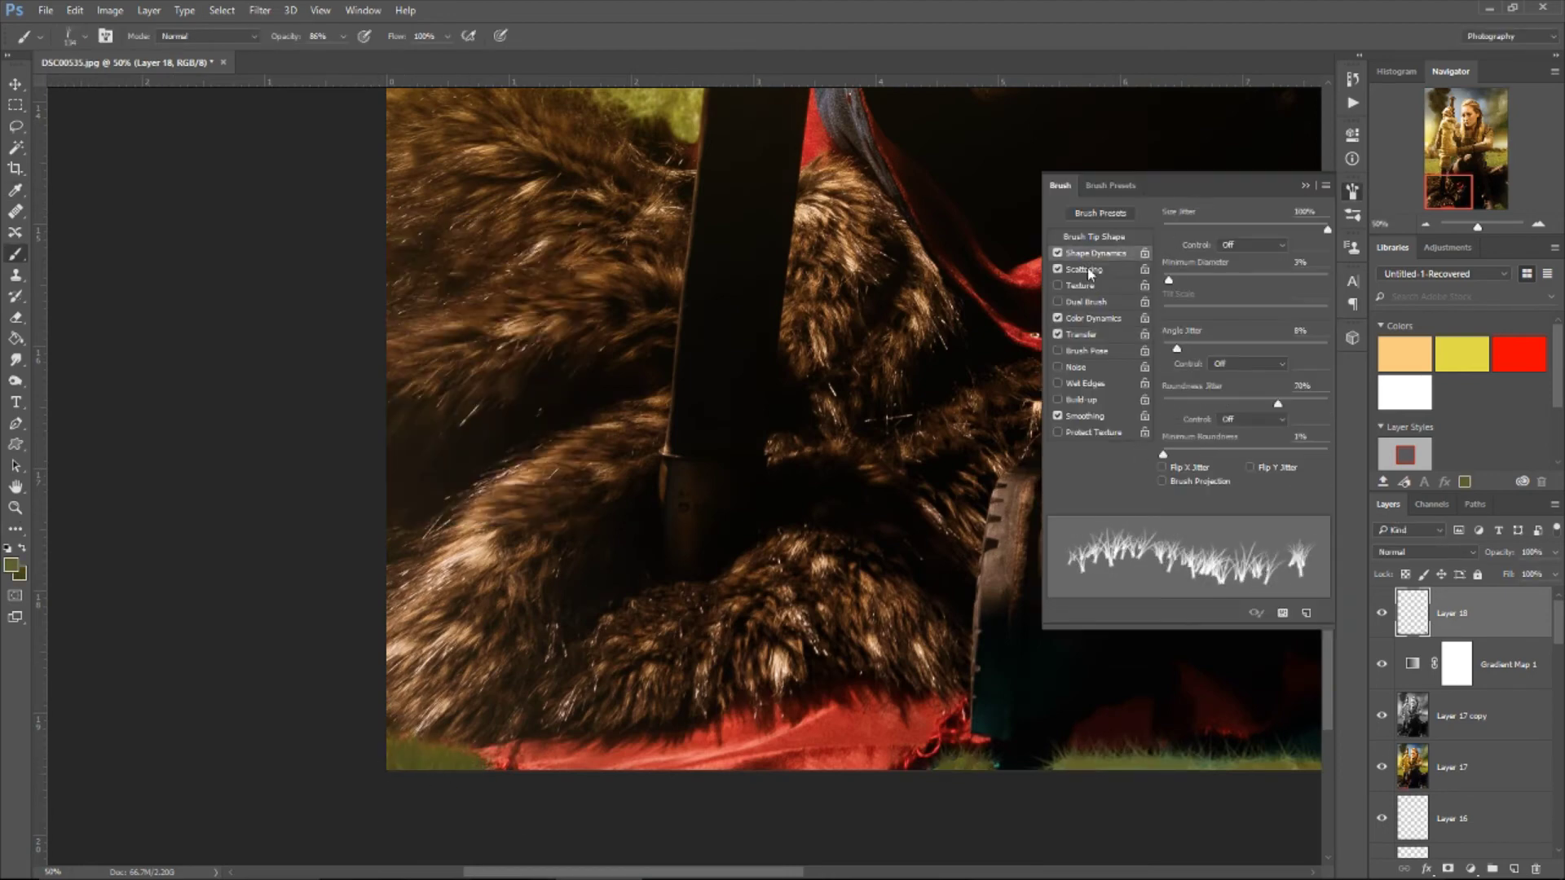
{"action": "left_click", "coordinate": [1093, 318]}
{"action": "left_click", "coordinate": [1306, 186]}
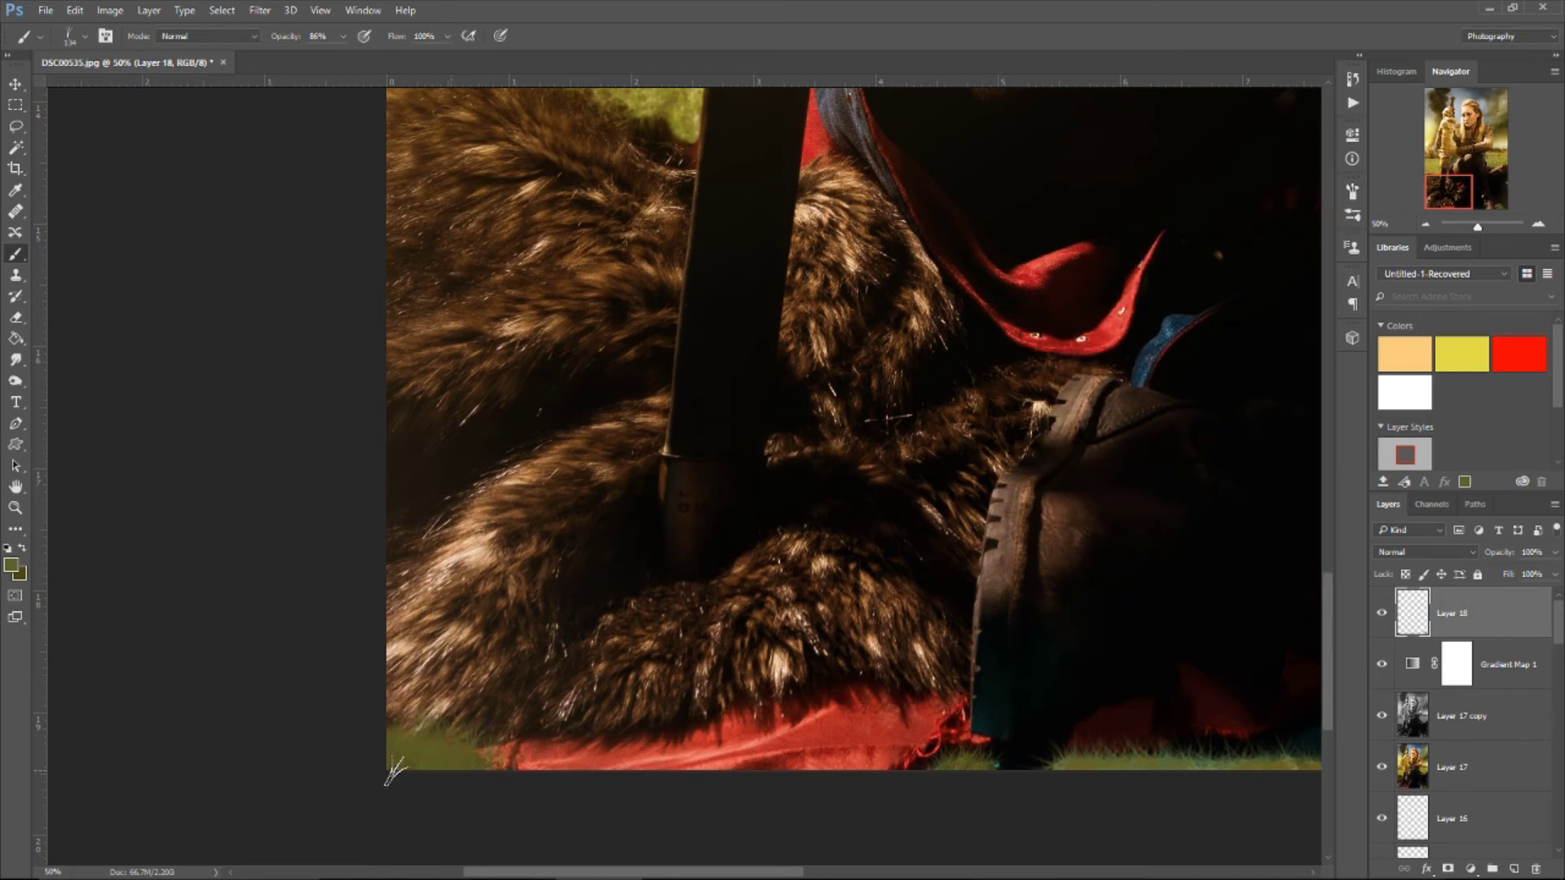
Step: Add a new grass layer with a layer mask and choose a soft round brush
{"action": "scroll", "coordinate": [815, 766], "scroll_direction": "right", "scroll_amount": 5}
{"action": "scroll", "coordinate": [882, 873], "scroll_direction": "right", "scroll_amount": 6}
{"action": "key", "text": "ctrl+shift+alt+n"}
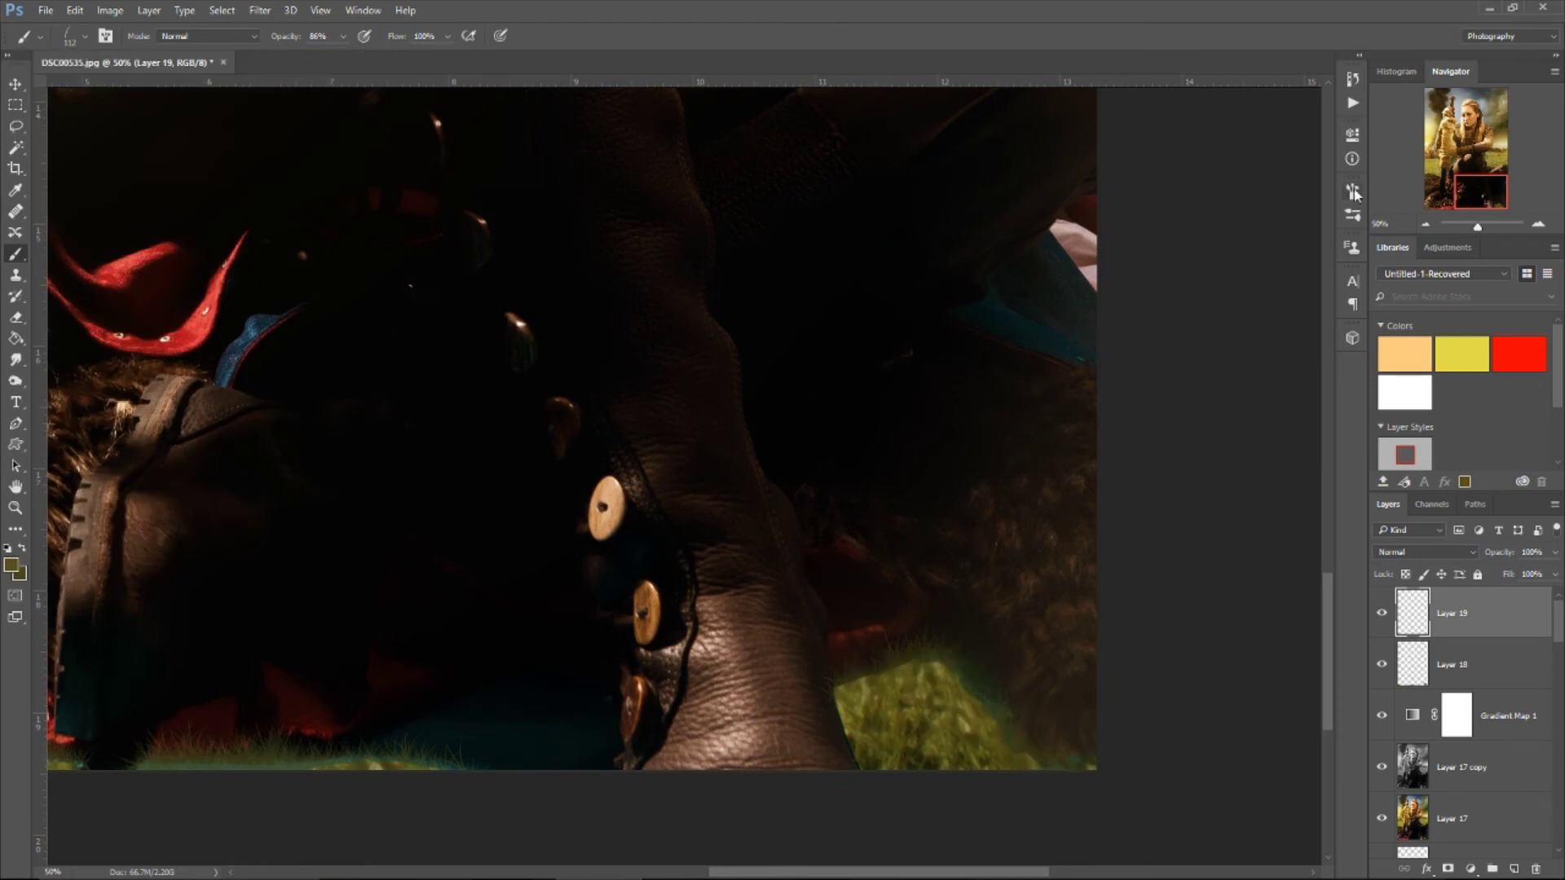
{"action": "key", "text": "F5"}
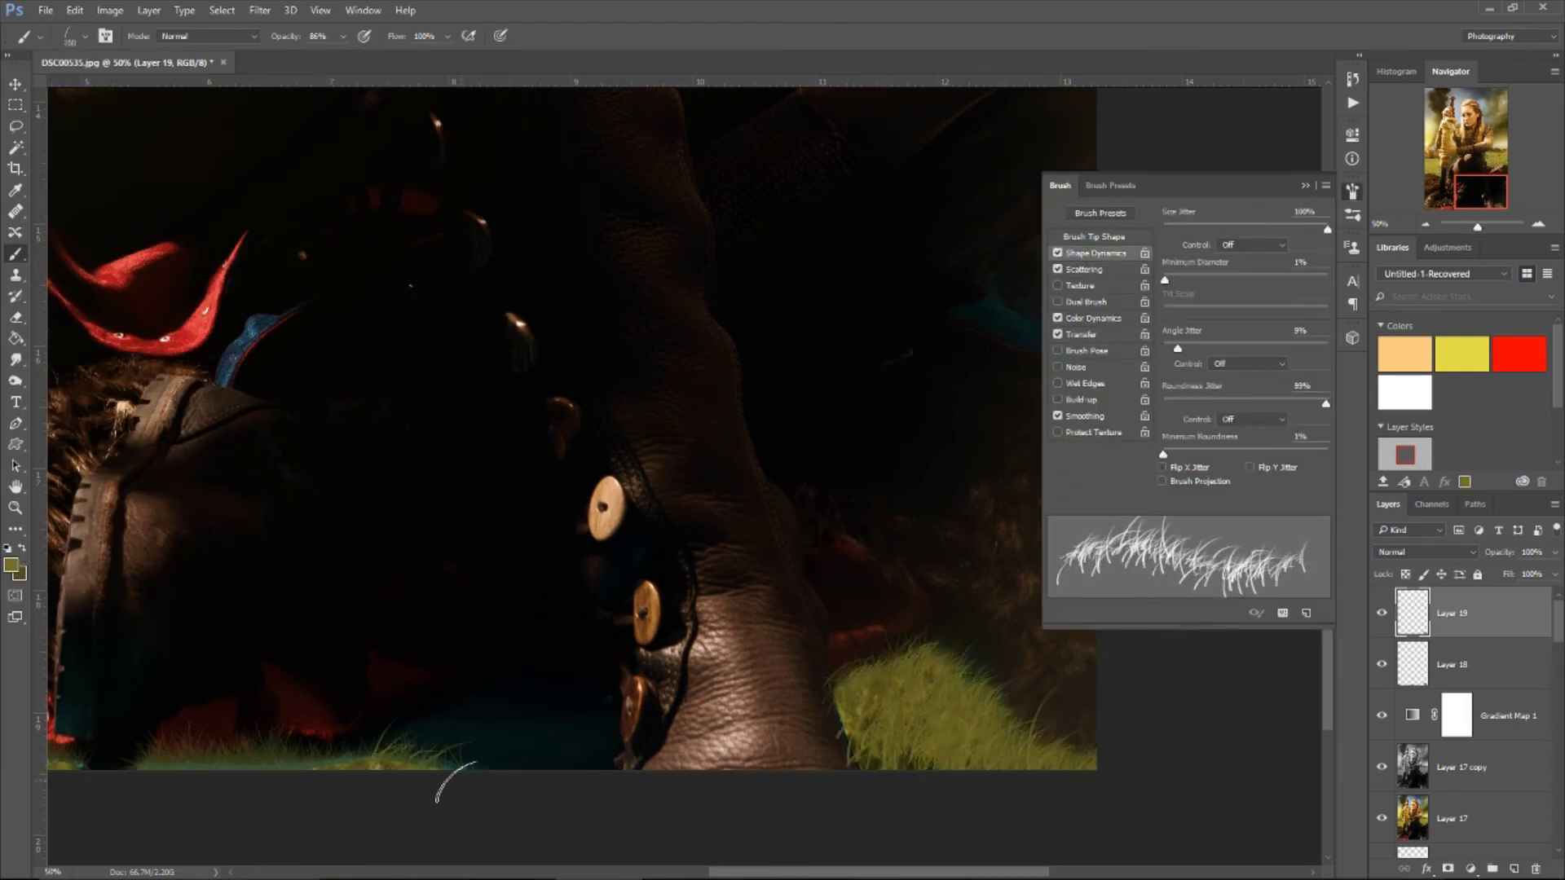
{"action": "scroll", "coordinate": [540, 767], "scroll_direction": "left", "scroll_amount": 3}
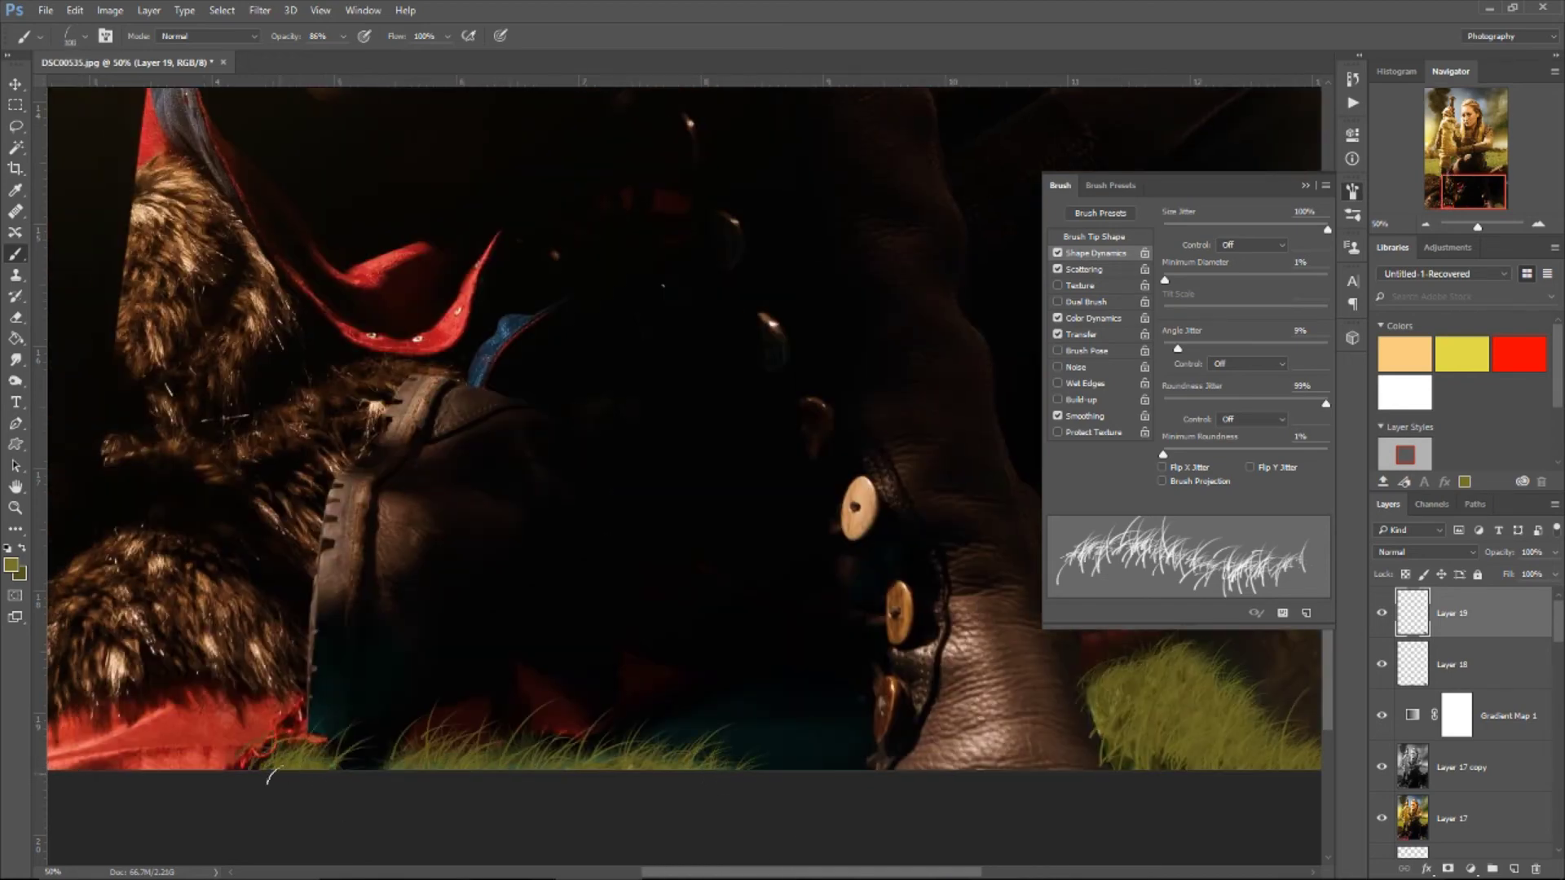
{"action": "left_click", "coordinate": [85, 36]}
{"action": "double_click", "coordinate": [97, 335]}
{"action": "left_click", "coordinate": [1424, 869]}
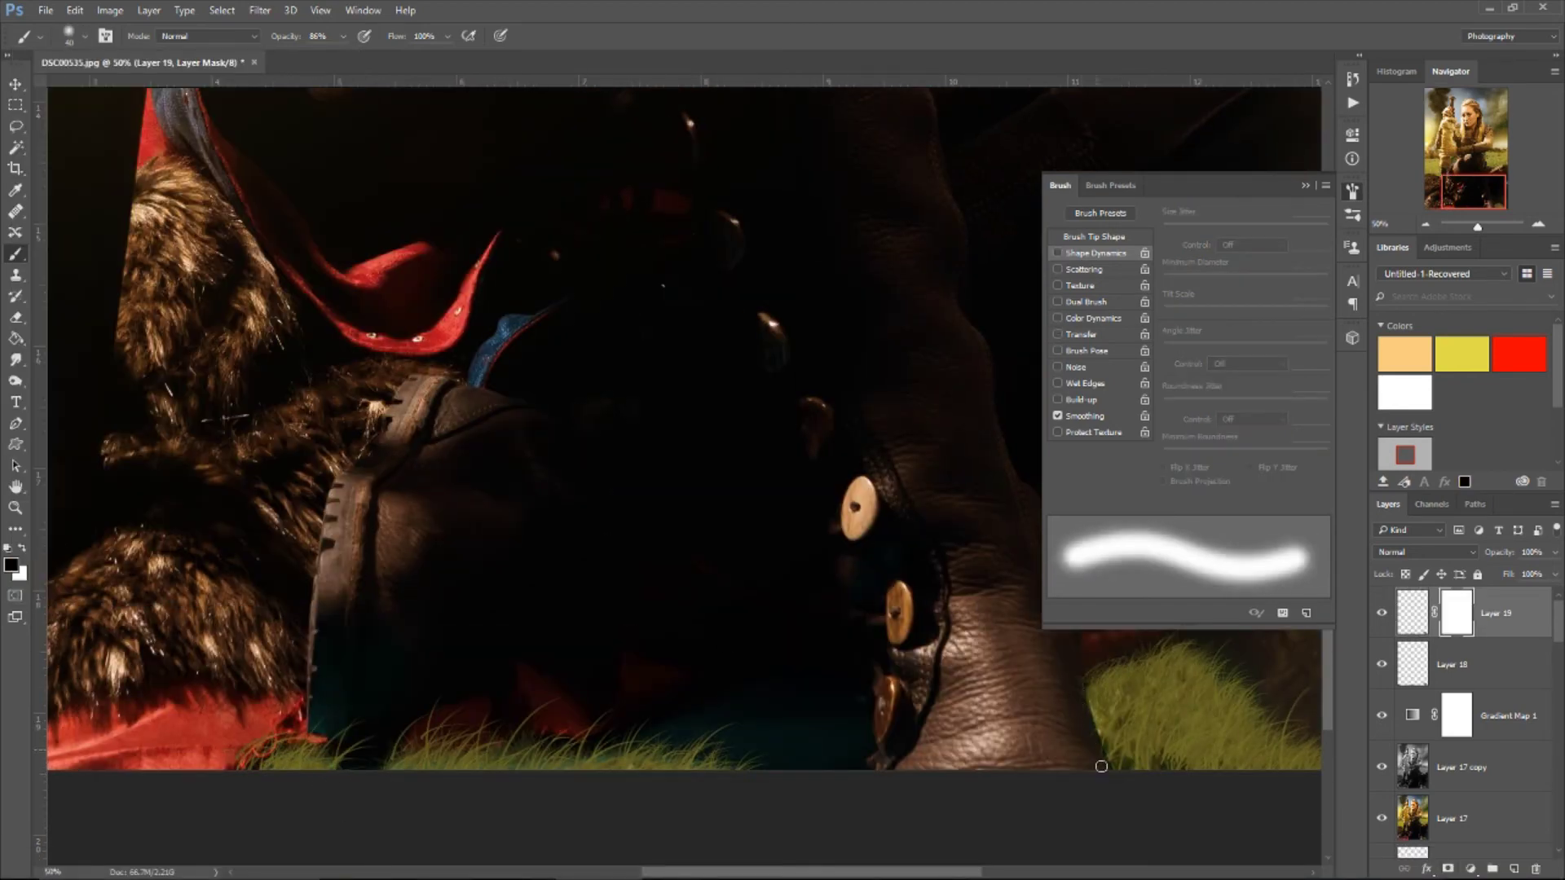
{"action": "left_click", "coordinate": [14, 507]}
{"action": "left_click", "coordinate": [458, 36]}
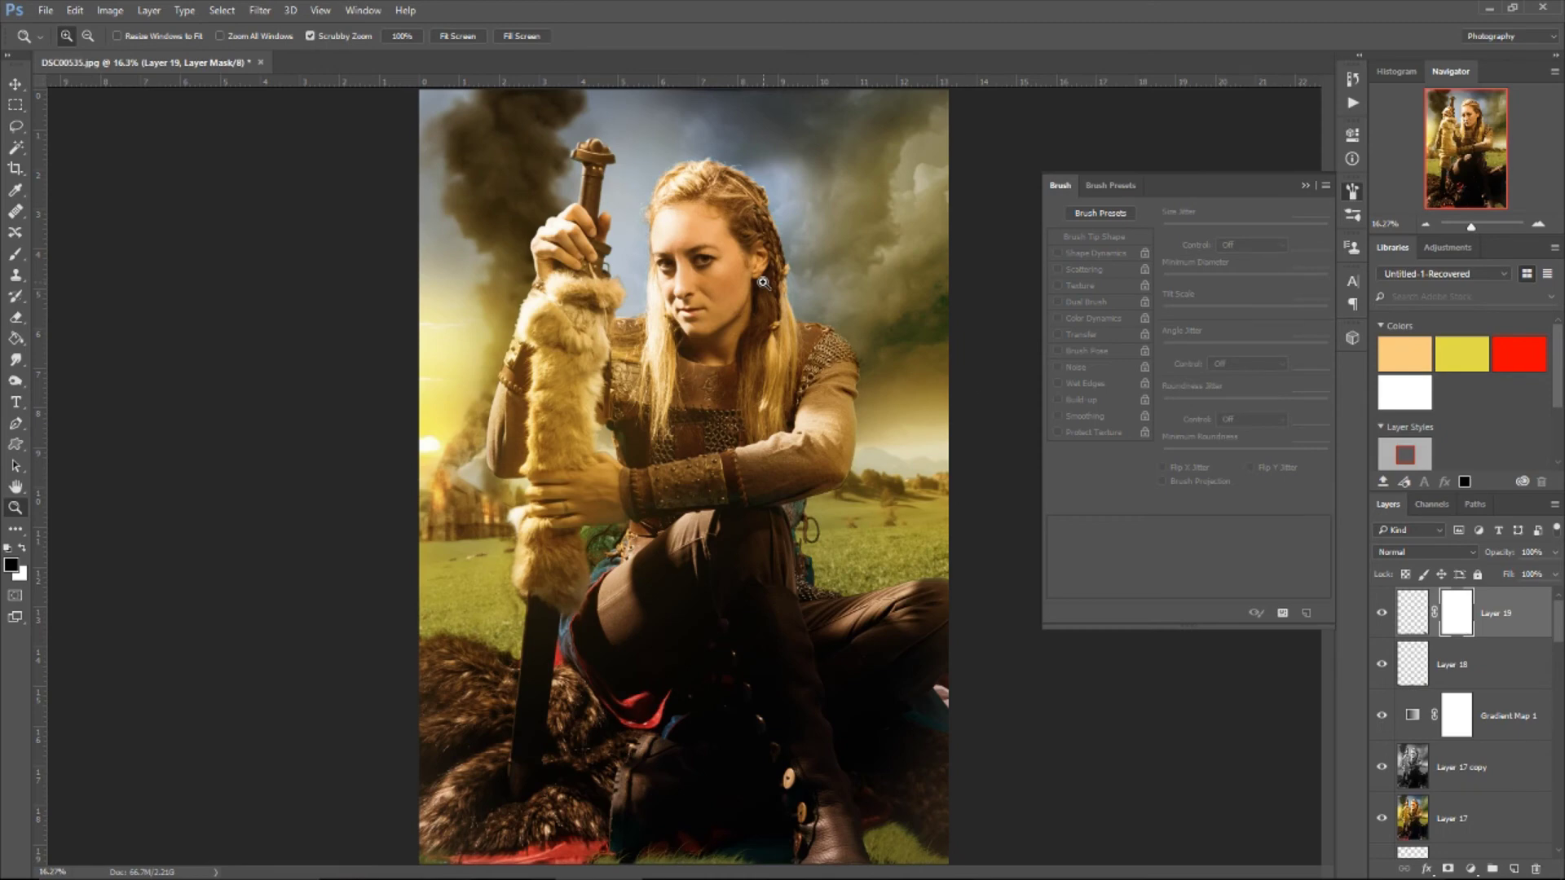
Step: Add a Hue/Saturation layer and a Curves layer with lowered green and blue curves to warm the image
{"action": "left_click", "coordinate": [1470, 868]}
{"action": "left_click", "coordinate": [1470, 869]}
{"action": "left_click_drag", "start_coordinate": [1221, 301], "coordinate": [1224, 301]}
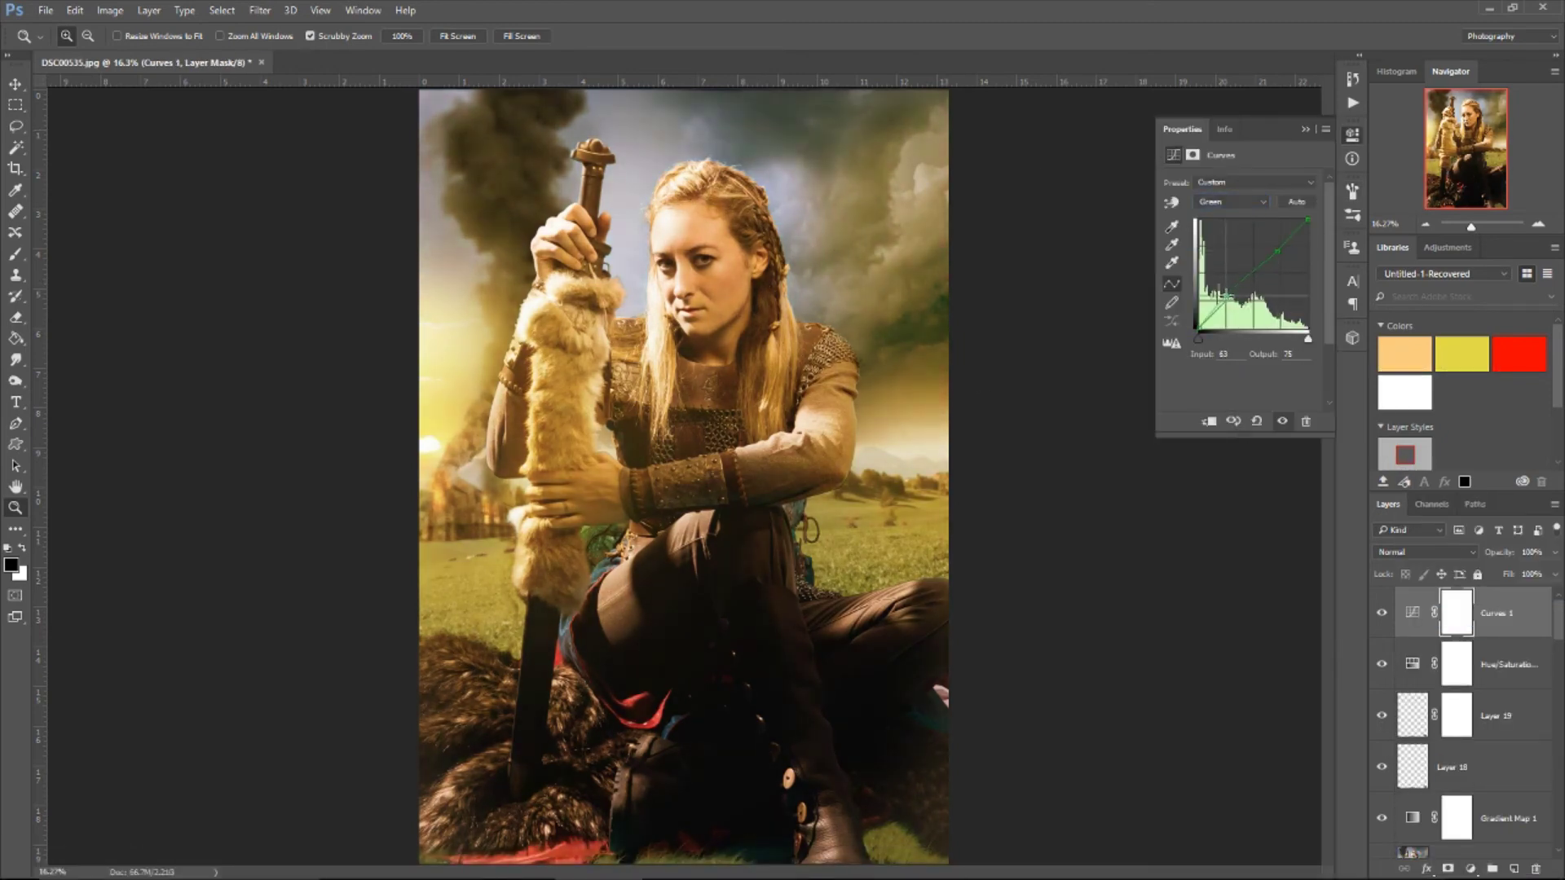
{"action": "left_click", "coordinate": [1210, 244]}
{"action": "left_click_drag", "start_coordinate": [1234, 290], "coordinate": [1267, 292]}
Step: Add Selective Color (Whites, Reds, Neutrals) and Levels adjustments, lowering white output to dull highlights
{"action": "left_click", "coordinate": [1470, 868]}
{"action": "left_click", "coordinate": [1434, 853]}
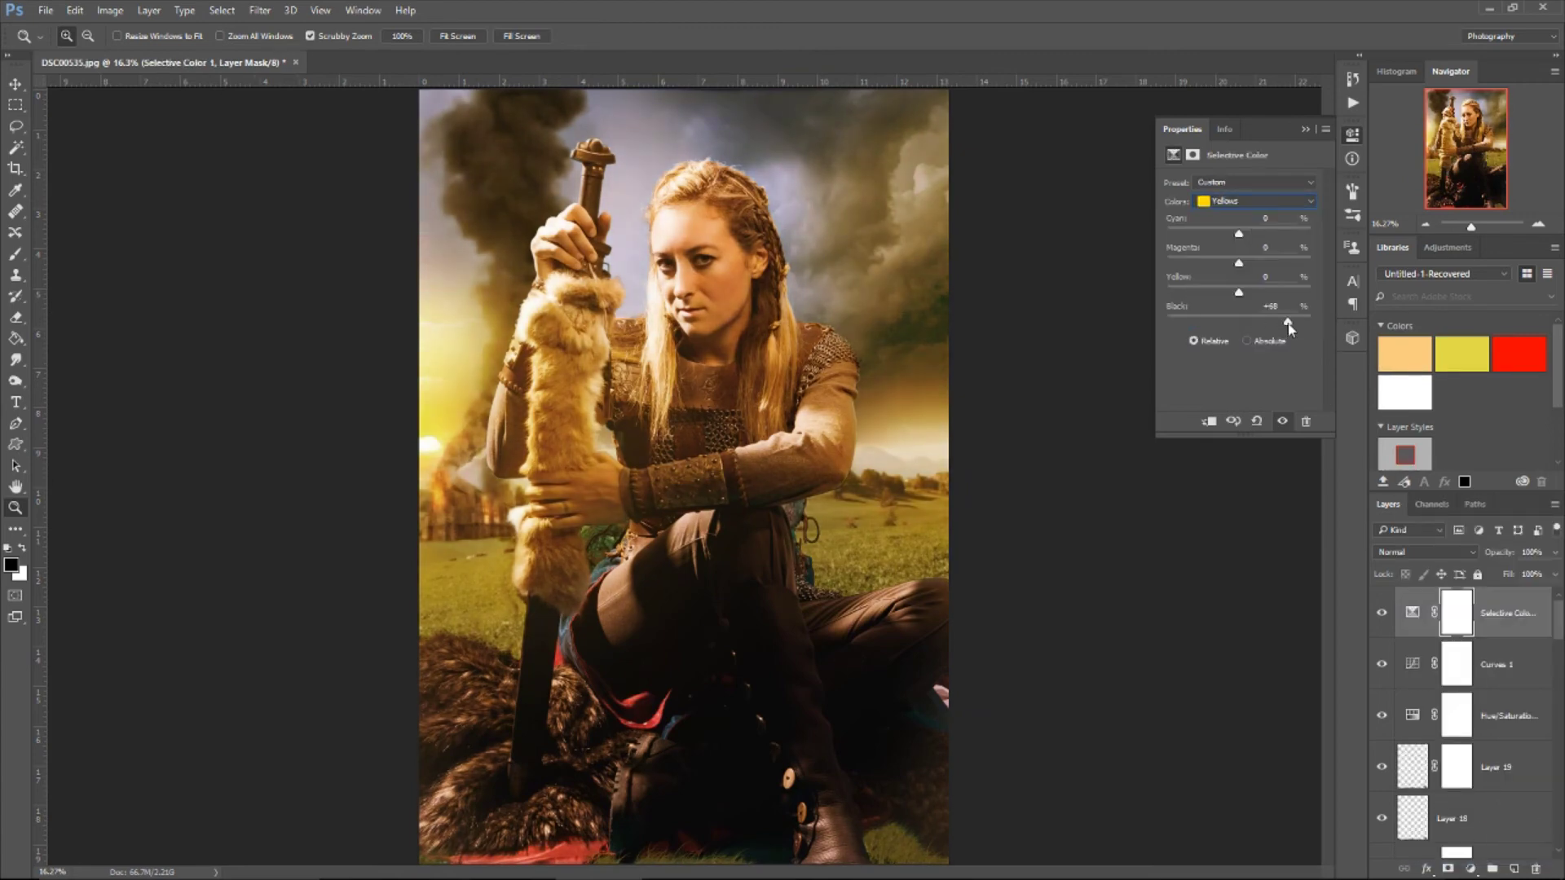
{"action": "left_click", "coordinate": [1255, 201]}
{"action": "left_click", "coordinate": [1255, 201]}
{"action": "left_click", "coordinate": [1226, 326]}
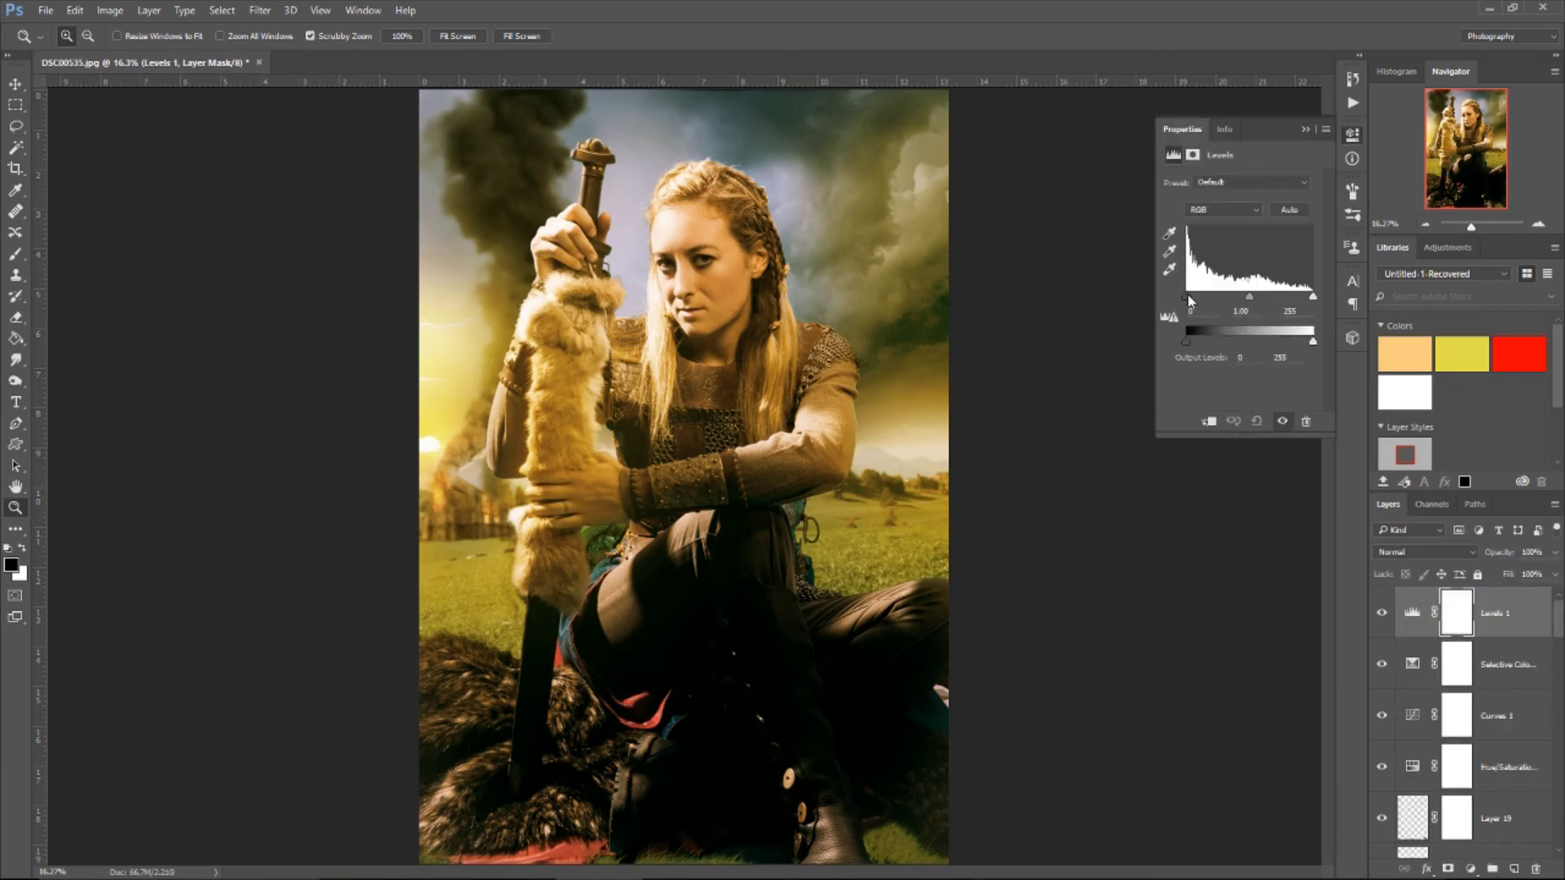
{"action": "left_click_drag", "start_coordinate": [1312, 342], "coordinate": [1299, 341]}
{"action": "left_click", "coordinate": [1227, 252]}
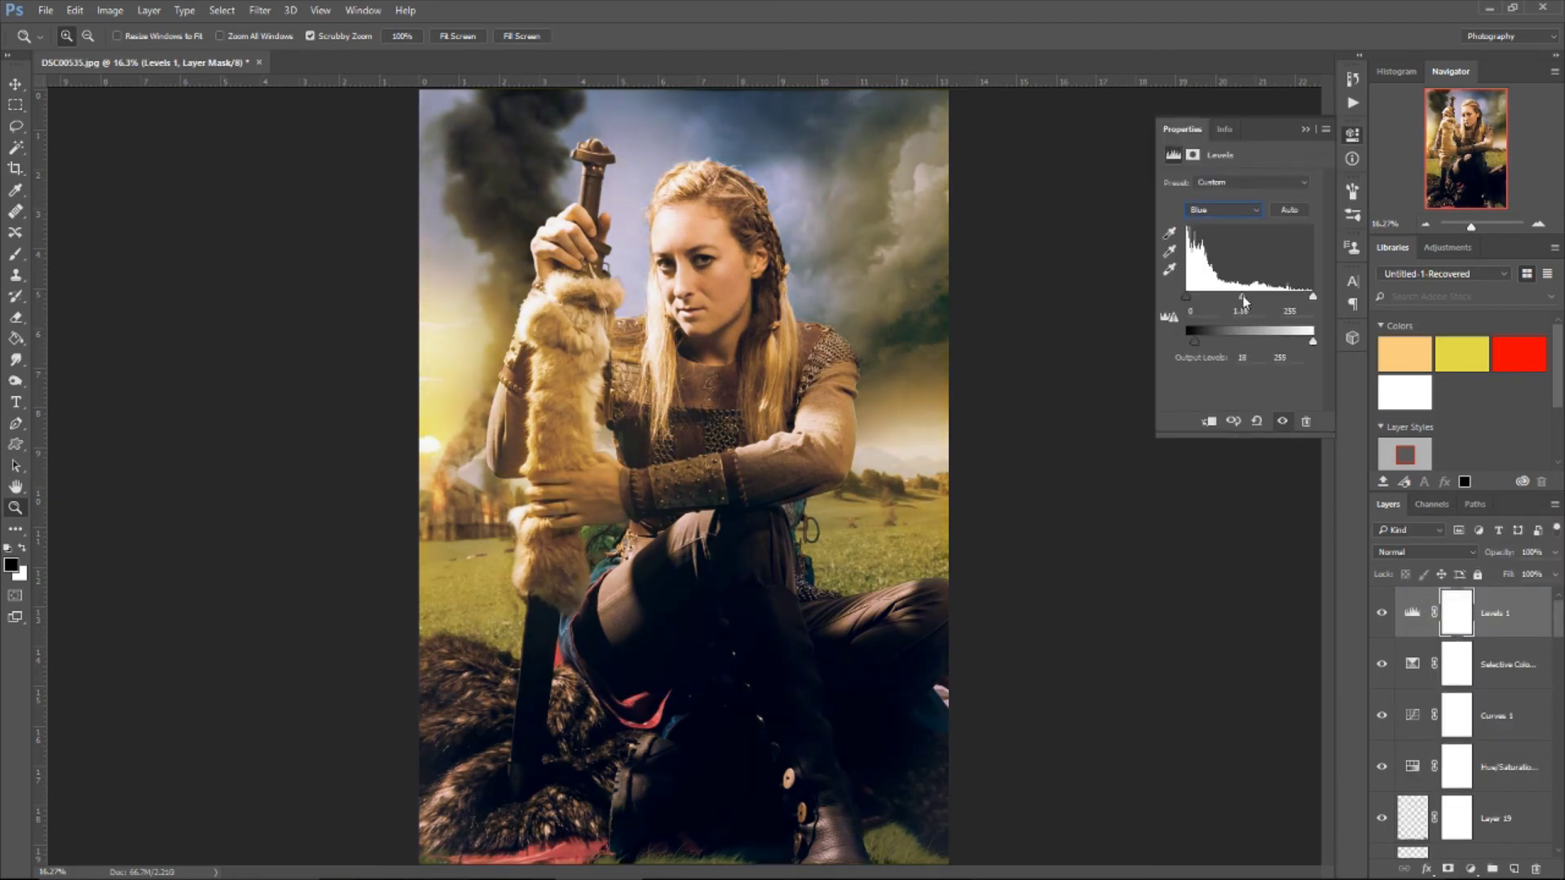
{"action": "left_click", "coordinate": [1352, 134]}
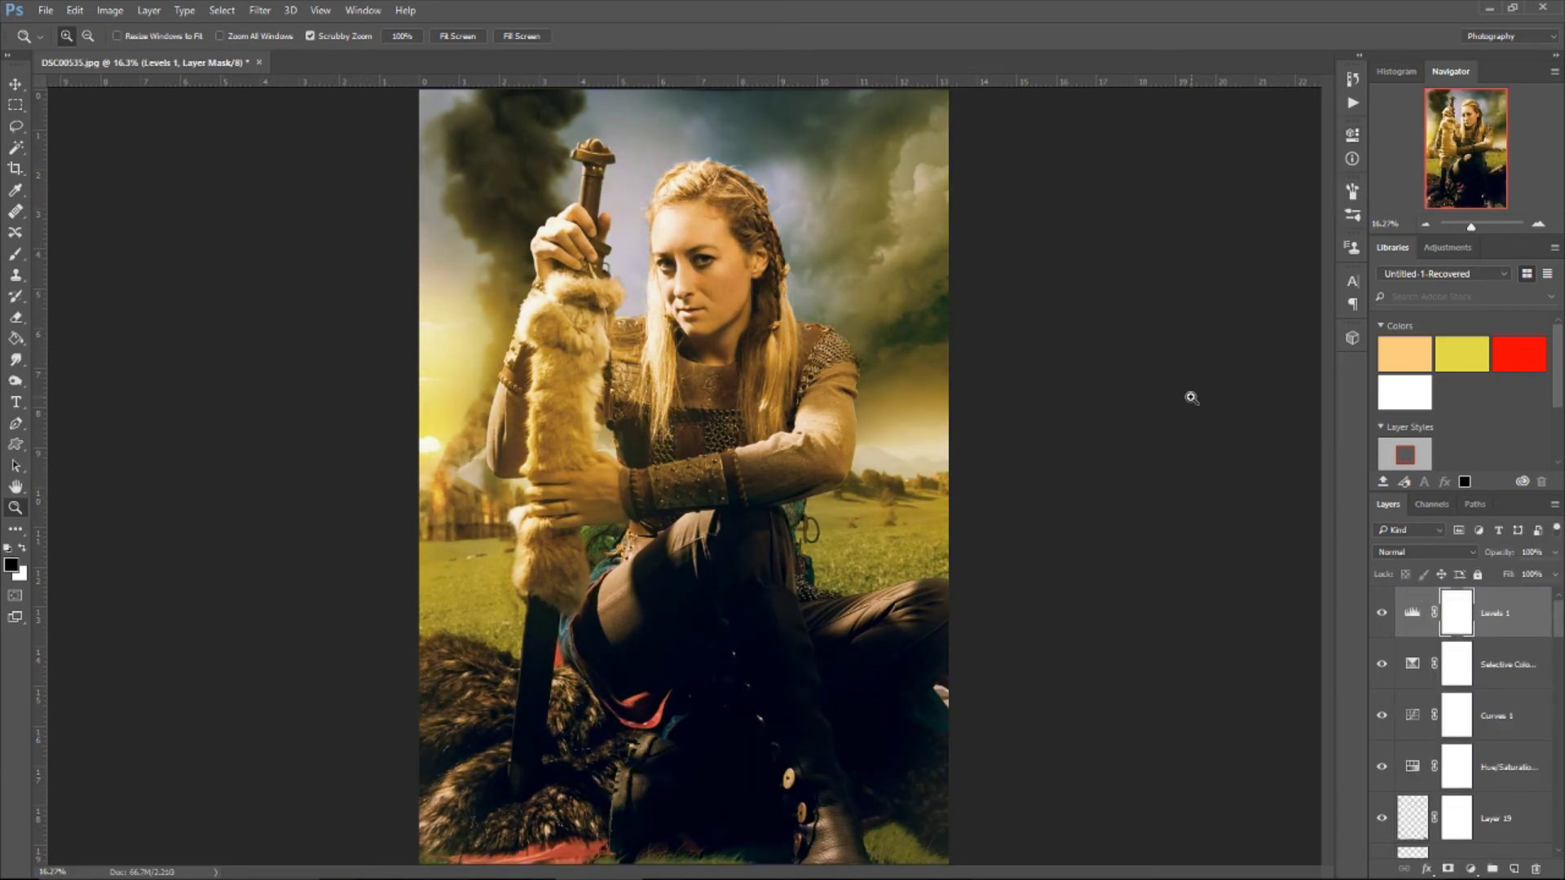
Step: Add an orange Color Fill layer at Hard Light, 8% opacity, plus a Photo Filter layer
{"action": "left_click", "coordinate": [1482, 871]}
{"action": "left_click", "coordinate": [1434, 515]}
{"action": "left_click", "coordinate": [535, 241]}
{"action": "left_click", "coordinate": [1424, 552]}
{"action": "left_click", "coordinate": [1418, 737]}
{"action": "left_click_drag", "start_coordinate": [1554, 574], "coordinate": [1484, 597]}
{"action": "left_click", "coordinate": [1470, 868]}
{"action": "left_click", "coordinate": [1435, 721]}
{"action": "left_click", "coordinate": [1351, 134]}
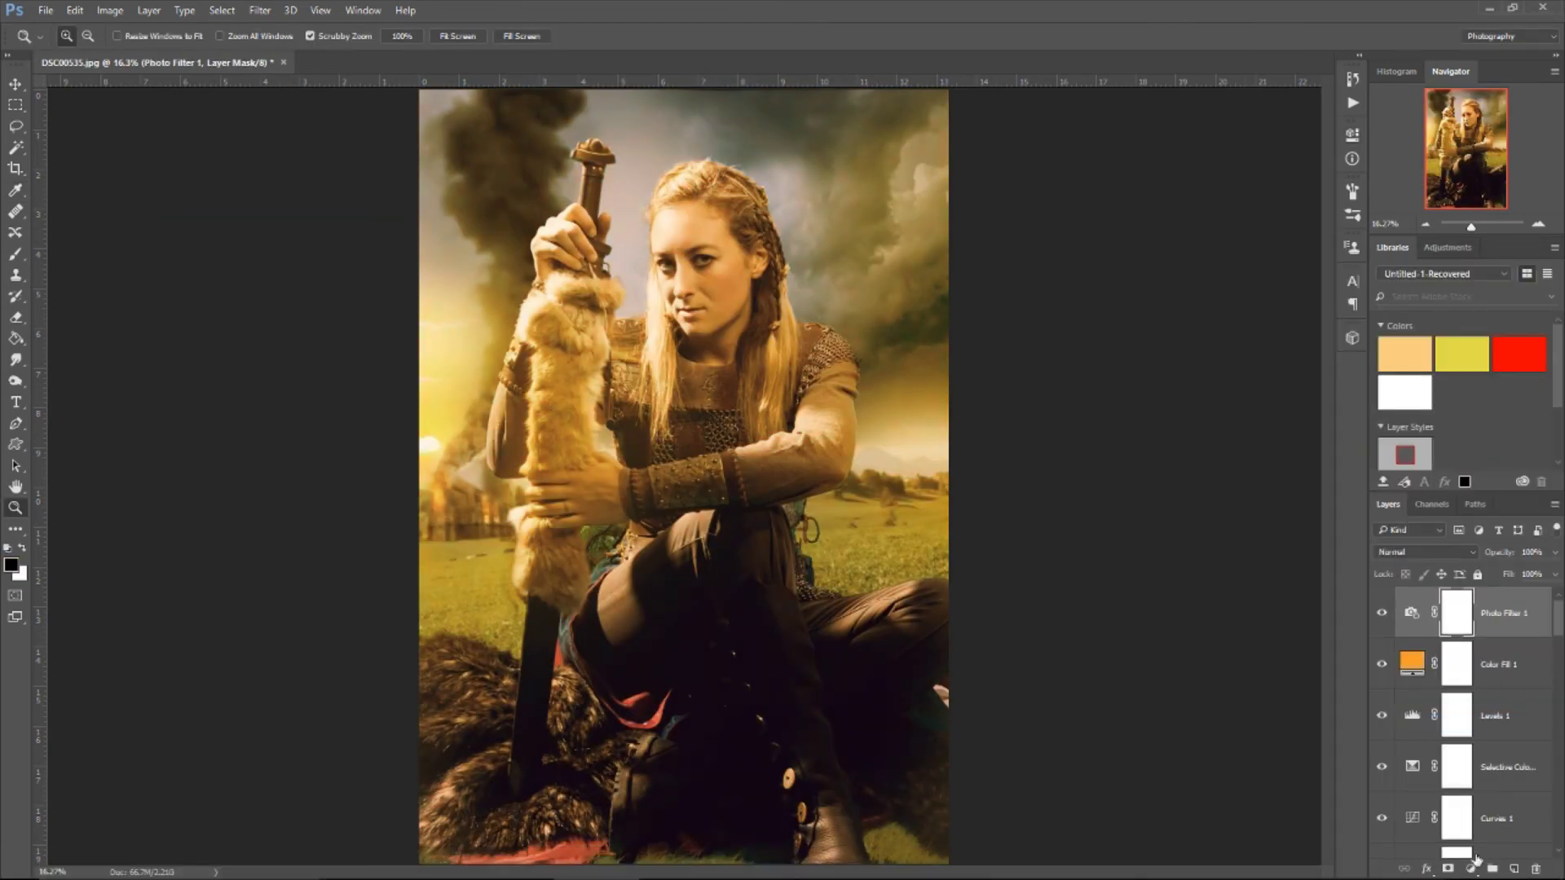
Step: Stamp all visible layers into a new layer and convert the document to Lab Color
{"action": "key", "text": "ctrl+shift+alt+e"}
{"action": "left_click", "coordinate": [109, 10]}
{"action": "left_click", "coordinate": [315, 105]}
{"action": "left_click", "coordinate": [919, 335]}
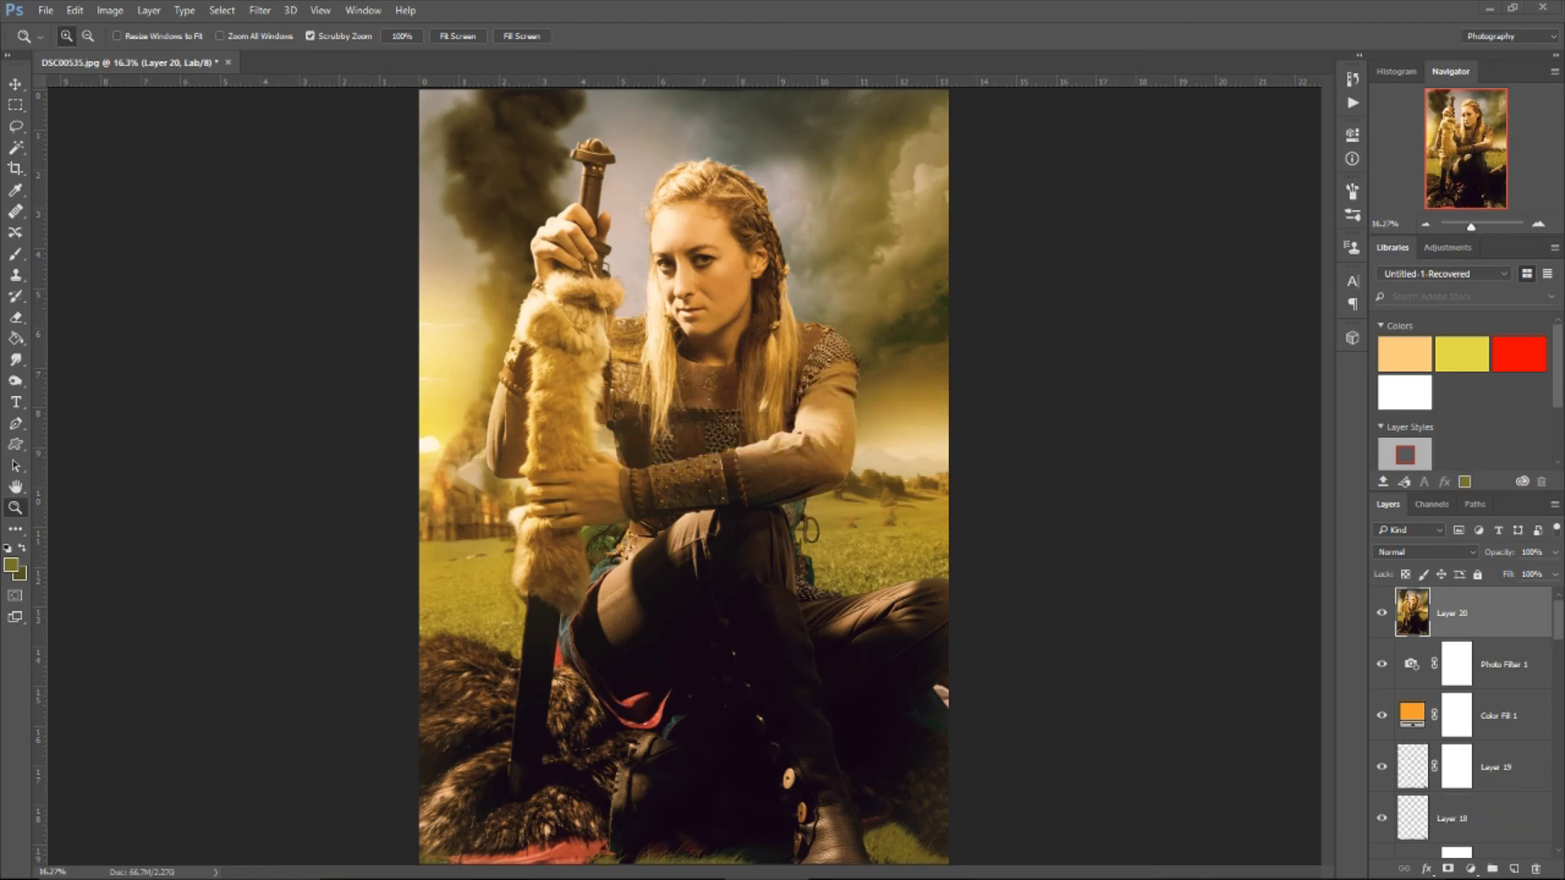
Step: Duplicate the merged layer and apply Curves, lifting the Lightness black point and warming a colour channel
{"action": "key", "text": "ctrl+j"}
{"action": "left_click", "coordinate": [109, 9]}
{"action": "left_click", "coordinate": [326, 88]}
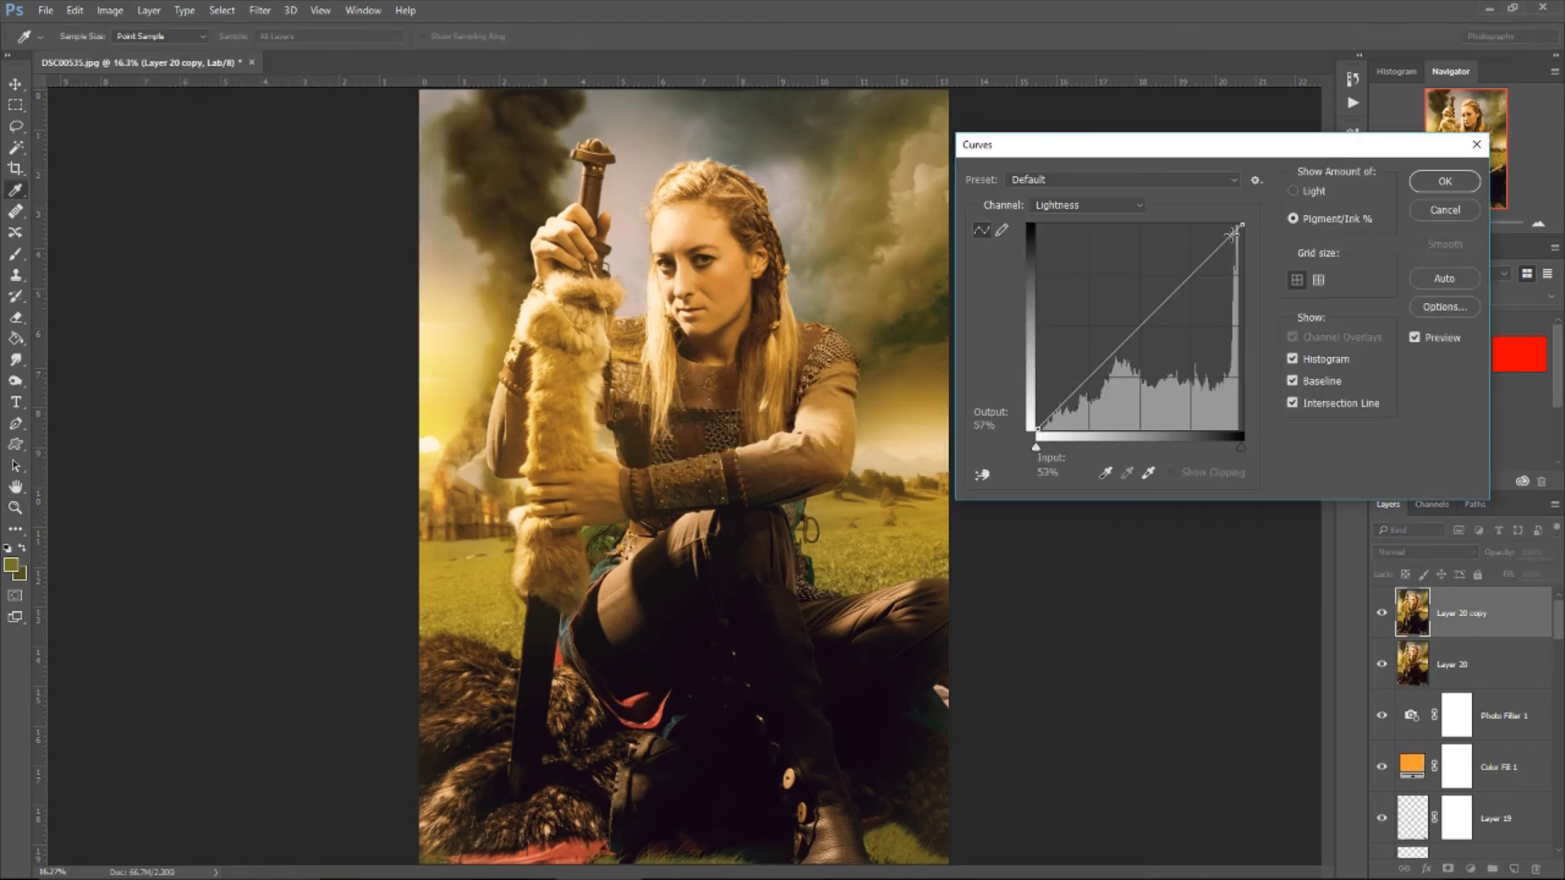
{"action": "left_click_drag", "start_coordinate": [1037, 447], "coordinate": [1050, 448]}
{"action": "left_click", "coordinate": [1088, 205]}
{"action": "left_click", "coordinate": [1060, 244]}
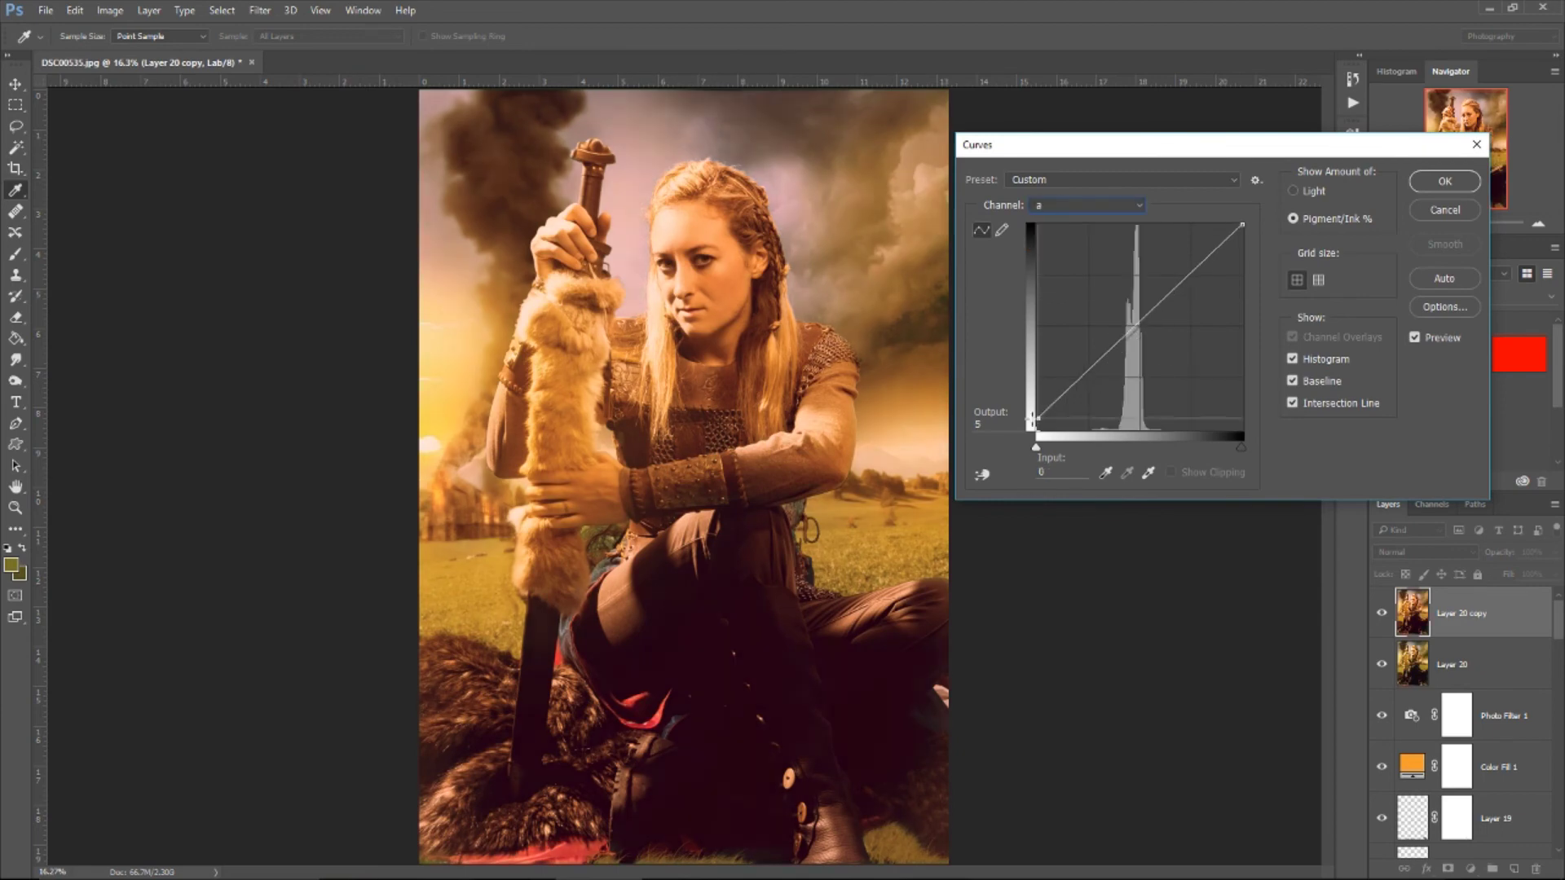
{"action": "left_click_drag", "start_coordinate": [1152, 308], "coordinate": [1145, 334]}
{"action": "key", "text": "Return"}
Step: On a new layer, paint an orange glow over the burning church
{"action": "key", "text": "z"}
{"action": "left_click", "coordinate": [11, 564]}
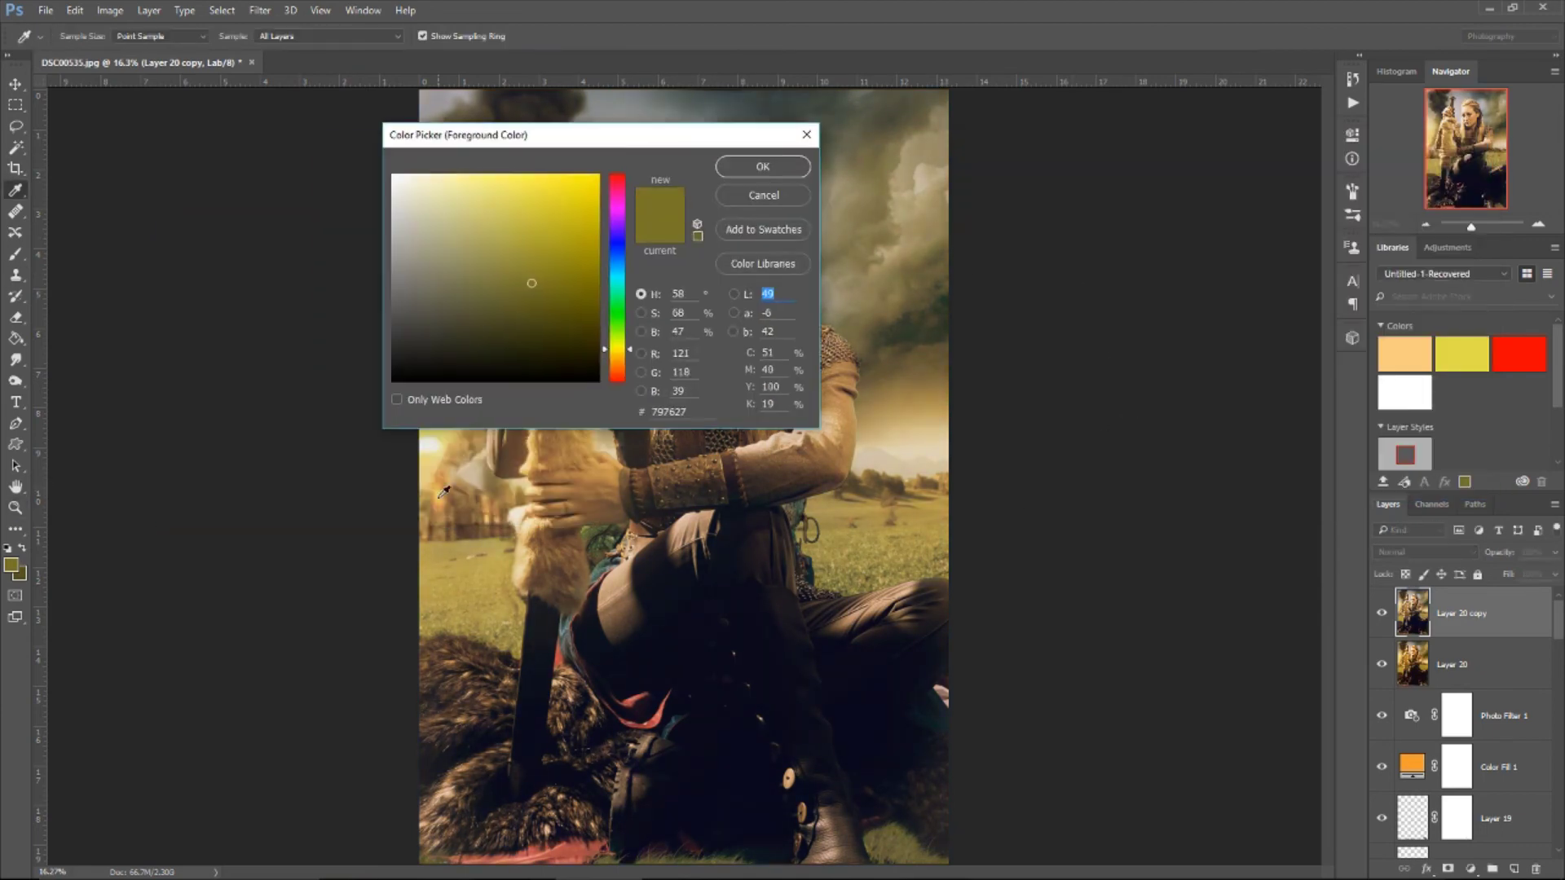
{"action": "left_click", "coordinate": [747, 164]}
{"action": "key", "text": "ctrl+shift+alt+n"}
{"action": "key", "text": "b"}
{"action": "left_click_drag", "start_coordinate": [440, 489], "coordinate": [505, 526]}
Step: Add a yellow glow near the fire on another new layer set to Linear Dodge (Add)
{"action": "left_click", "coordinate": [11, 564]}
{"action": "left_click", "coordinate": [538, 204]}
{"action": "left_click", "coordinate": [764, 164]}
{"action": "key", "text": "ctrl+shift+alt+n"}
{"action": "left_click", "coordinate": [12, 564]}
{"action": "left_click", "coordinate": [740, 164]}
{"action": "left_click", "coordinate": [1424, 551]}
{"action": "left_click", "coordinate": [1418, 689]}
{"action": "left_click_drag", "start_coordinate": [1555, 552], "coordinate": [1497, 576]}
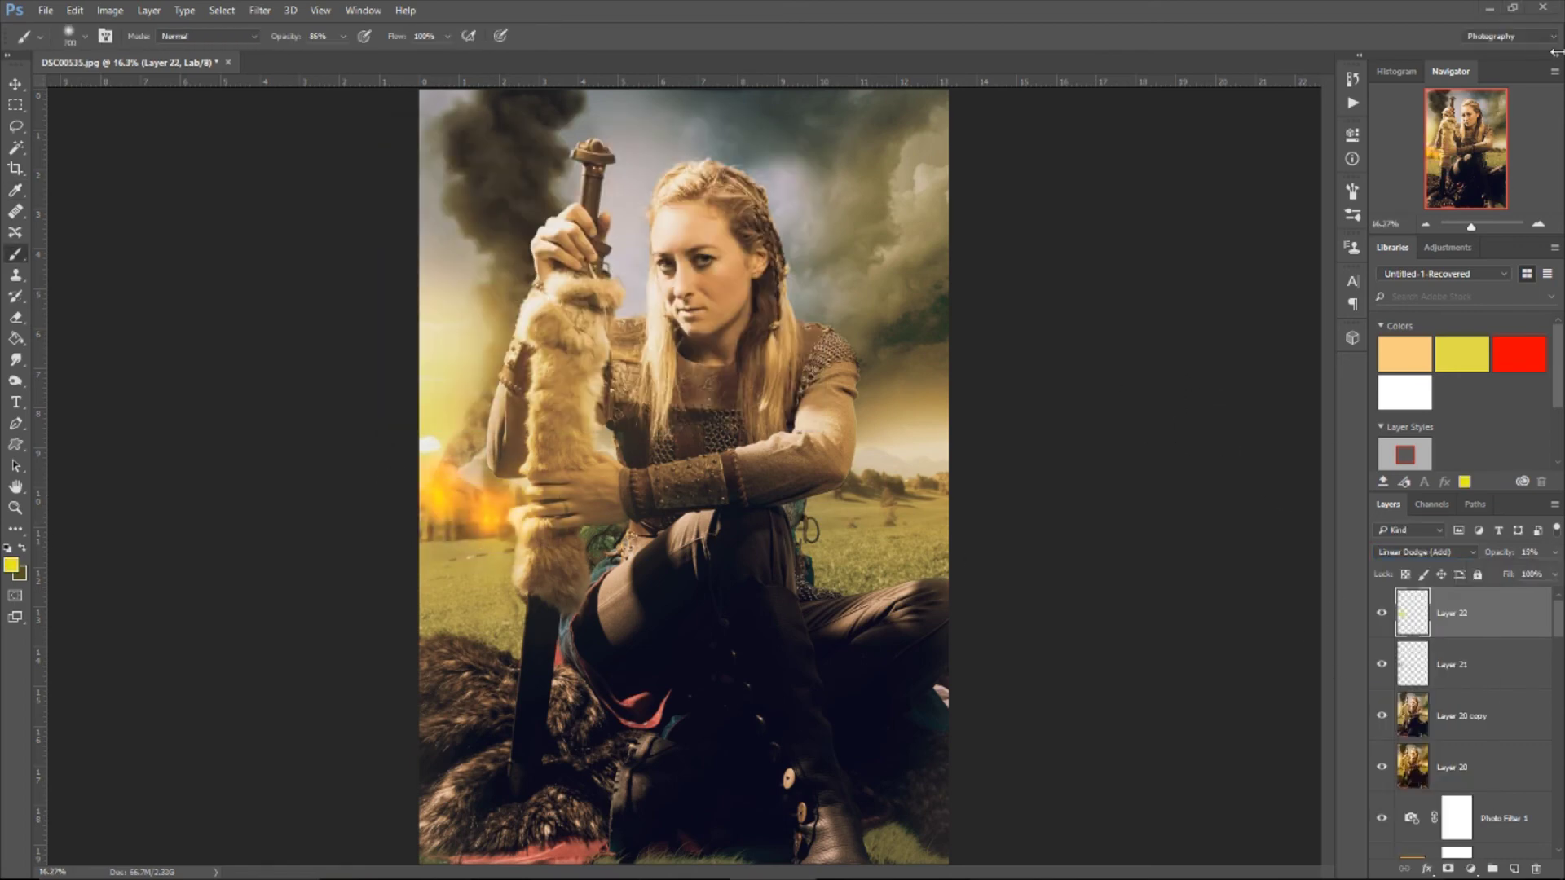
Step: Paste the fire image over the burning church and blend it as Screen
{"action": "key", "text": "ctrl+v"}
{"action": "key", "text": "v"}
{"action": "mouse_move", "coordinate": [647, 461]}
{"action": "left_mouse_down"}
{"action": "mouse_move", "coordinate": [439, 515]}
{"action": "mouse_move", "coordinate": [477, 509]}
{"action": "left_mouse_up"}
{"action": "key", "text": "shift+alt+w"}
{"action": "key", "text": "shift+alt+s"}
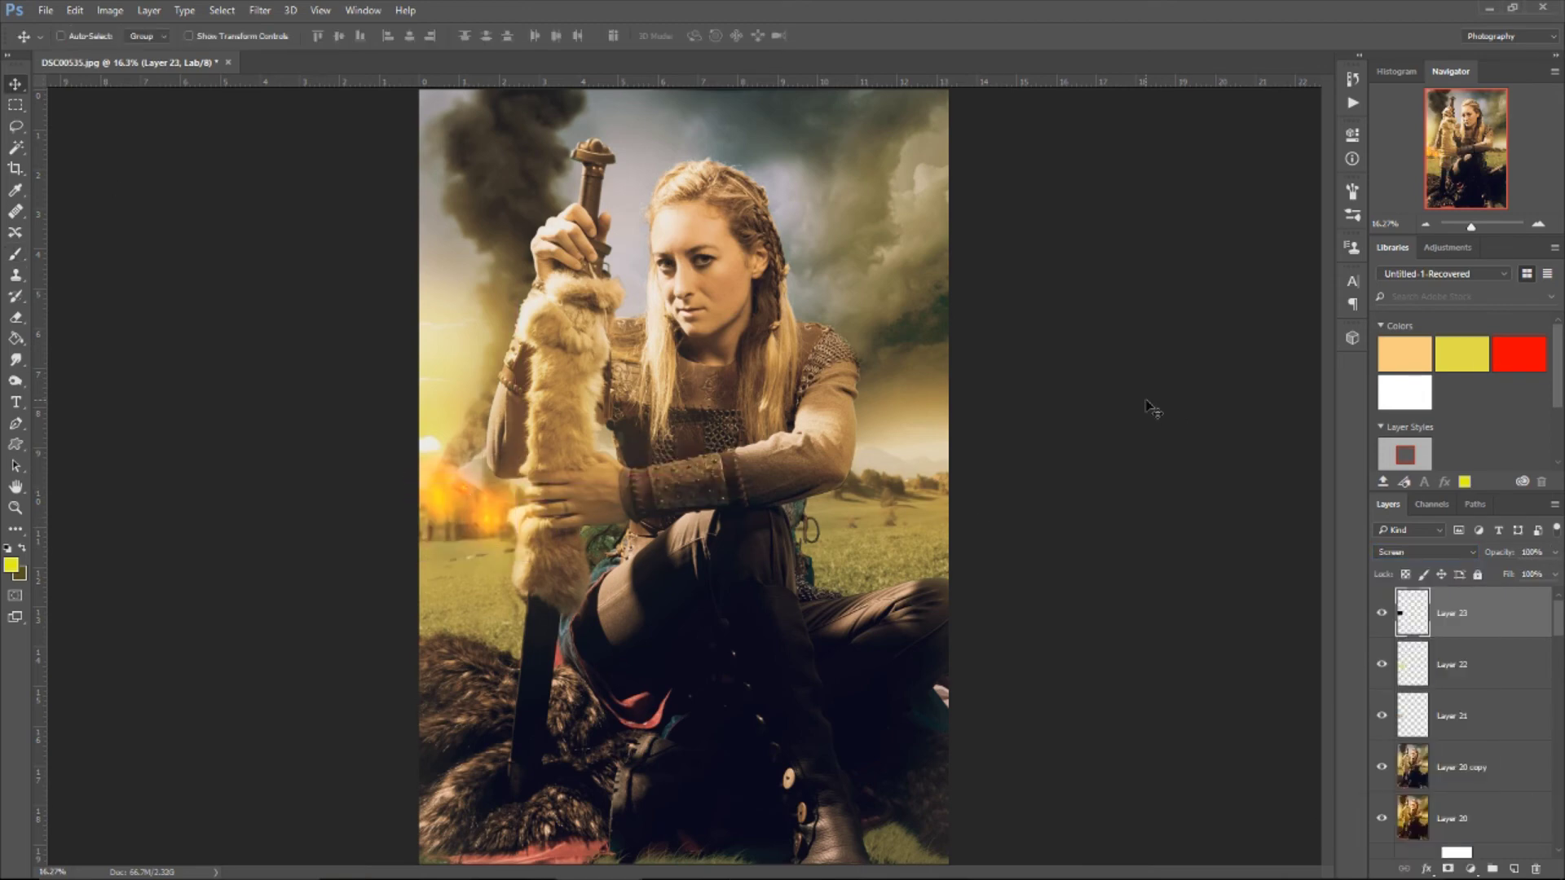
Step: Paste another fire and transform it into a thin streak across the sword
{"action": "key", "text": "ctrl+v"}
{"action": "key", "text": "ctrl+t"}
{"action": "left_click_drag", "start_coordinate": [681, 471], "coordinate": [531, 576]}
{"action": "left_click_drag", "start_coordinate": [440, 529], "coordinate": [60, 486]}
{"action": "key", "text": "Return"}
{"action": "key", "text": "shift+alt+w"}
Step: Darken the streak's midtones with Levels, set it to Screen at 61% opacity
{"action": "left_click", "coordinate": [109, 10]}
{"action": "left_click", "coordinate": [371, 65]}
{"action": "left_click_drag", "start_coordinate": [1223, 411], "coordinate": [1194, 412]}
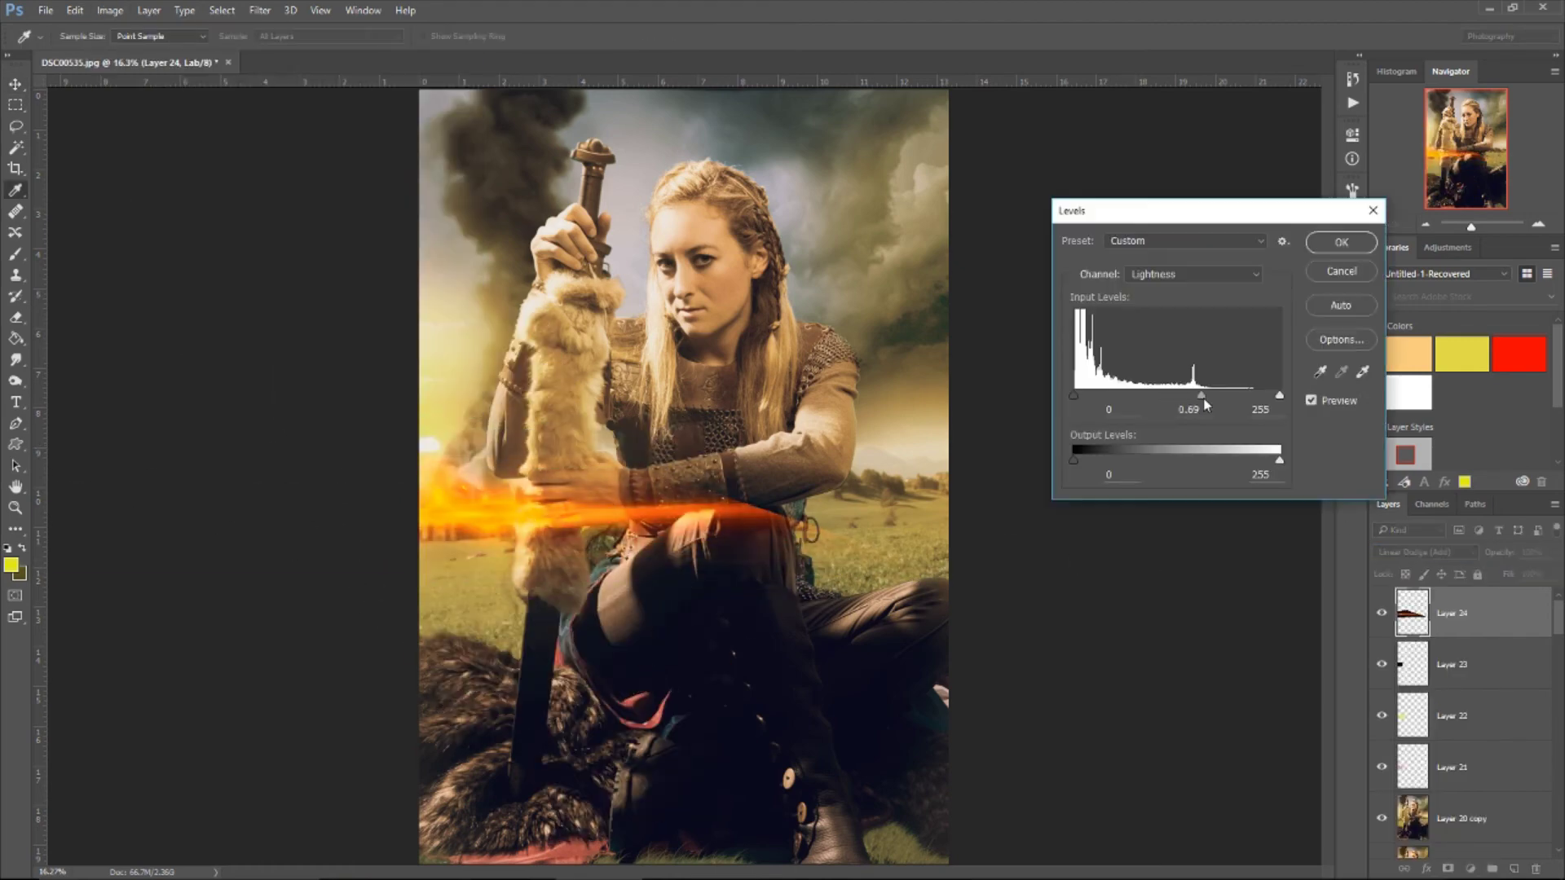
{"action": "key", "text": "Return"}
{"action": "key", "text": "shift+alt+s"}
{"action": "key", "text": "6"}
{"action": "key", "text": "1"}
Step: Motion Blur the streak and fade it out with a linear gradient layer mask
{"action": "left_click", "coordinate": [259, 10]}
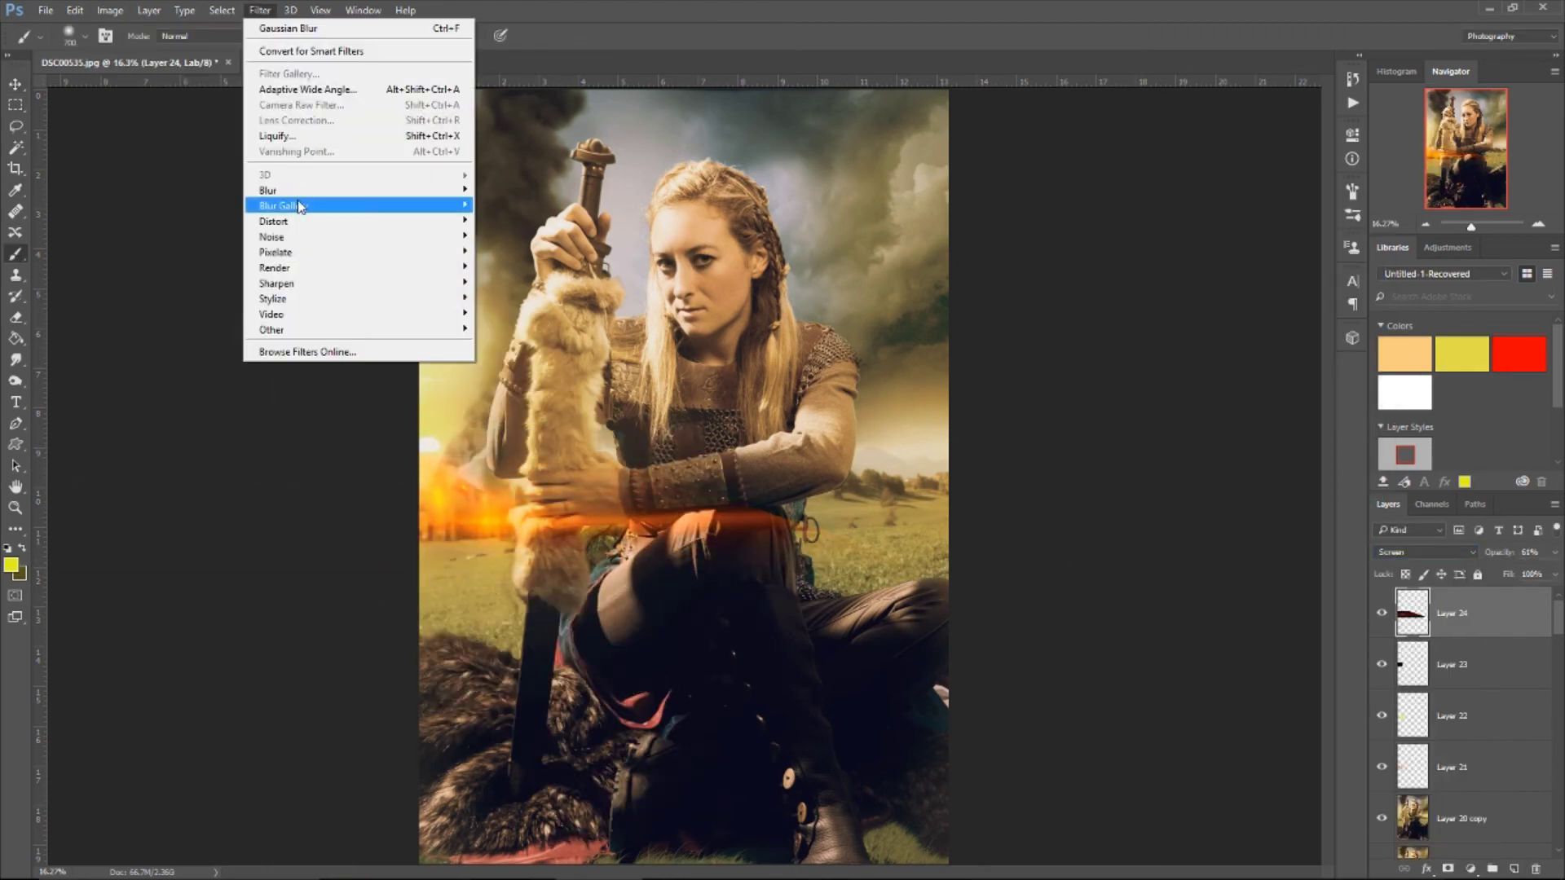
{"action": "left_click", "coordinate": [521, 310]}
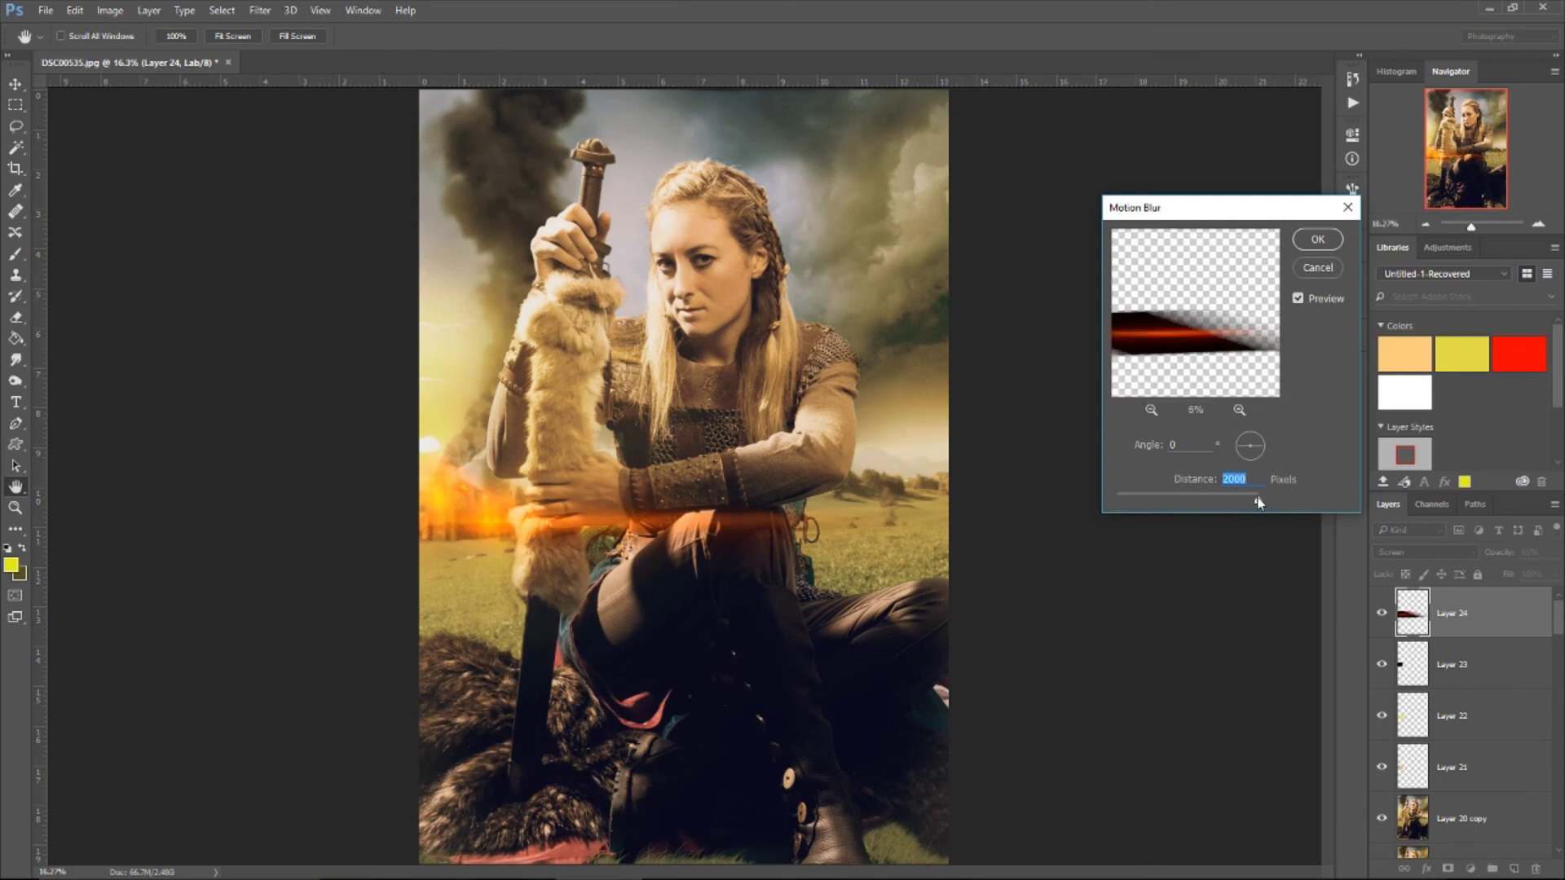
{"action": "key", "text": "Return"}
{"action": "left_click", "coordinate": [1447, 869]}
{"action": "key", "text": "g"}
{"action": "left_click_drag", "start_coordinate": [571, 456], "coordinate": [759, 454]}
{"action": "left_click", "coordinate": [472, 36]}
{"action": "left_click", "coordinate": [151, 36]}
{"action": "left_click_drag", "start_coordinate": [1006, 519], "coordinate": [369, 517]}
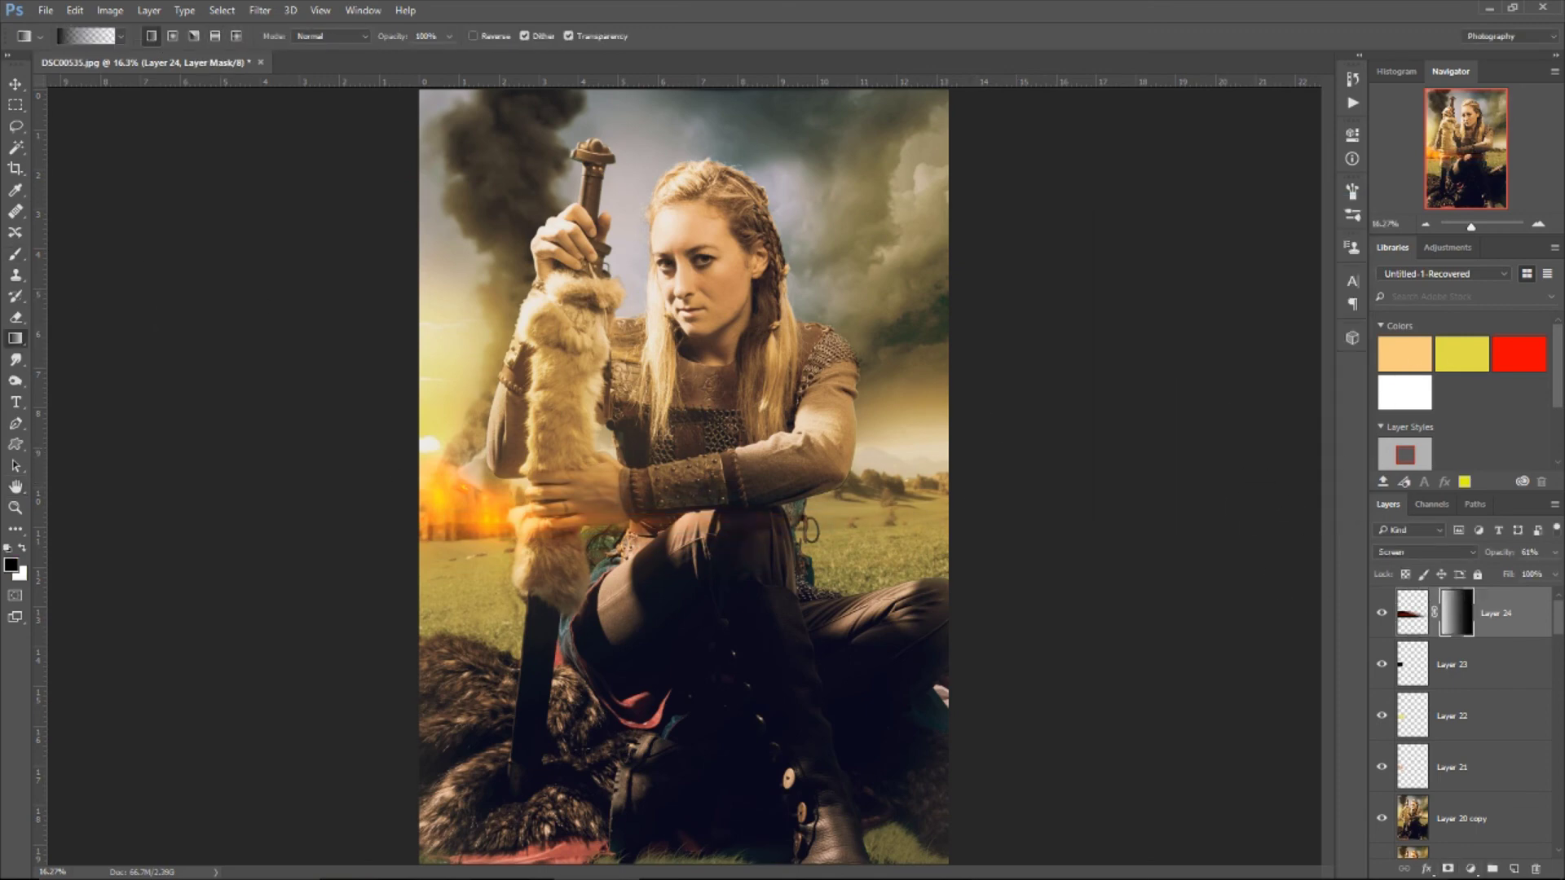
Step: Paint a tan tone over the scene on a new layer blended as Color
{"action": "key", "text": "ctrl+shift+alt+n"}
{"action": "key", "text": "b"}
{"action": "left_click_drag", "start_coordinate": [864, 350], "coordinate": [791, 587]}
{"action": "left_click", "coordinate": [1425, 553]}
{"action": "left_click", "coordinate": [1386, 692]}
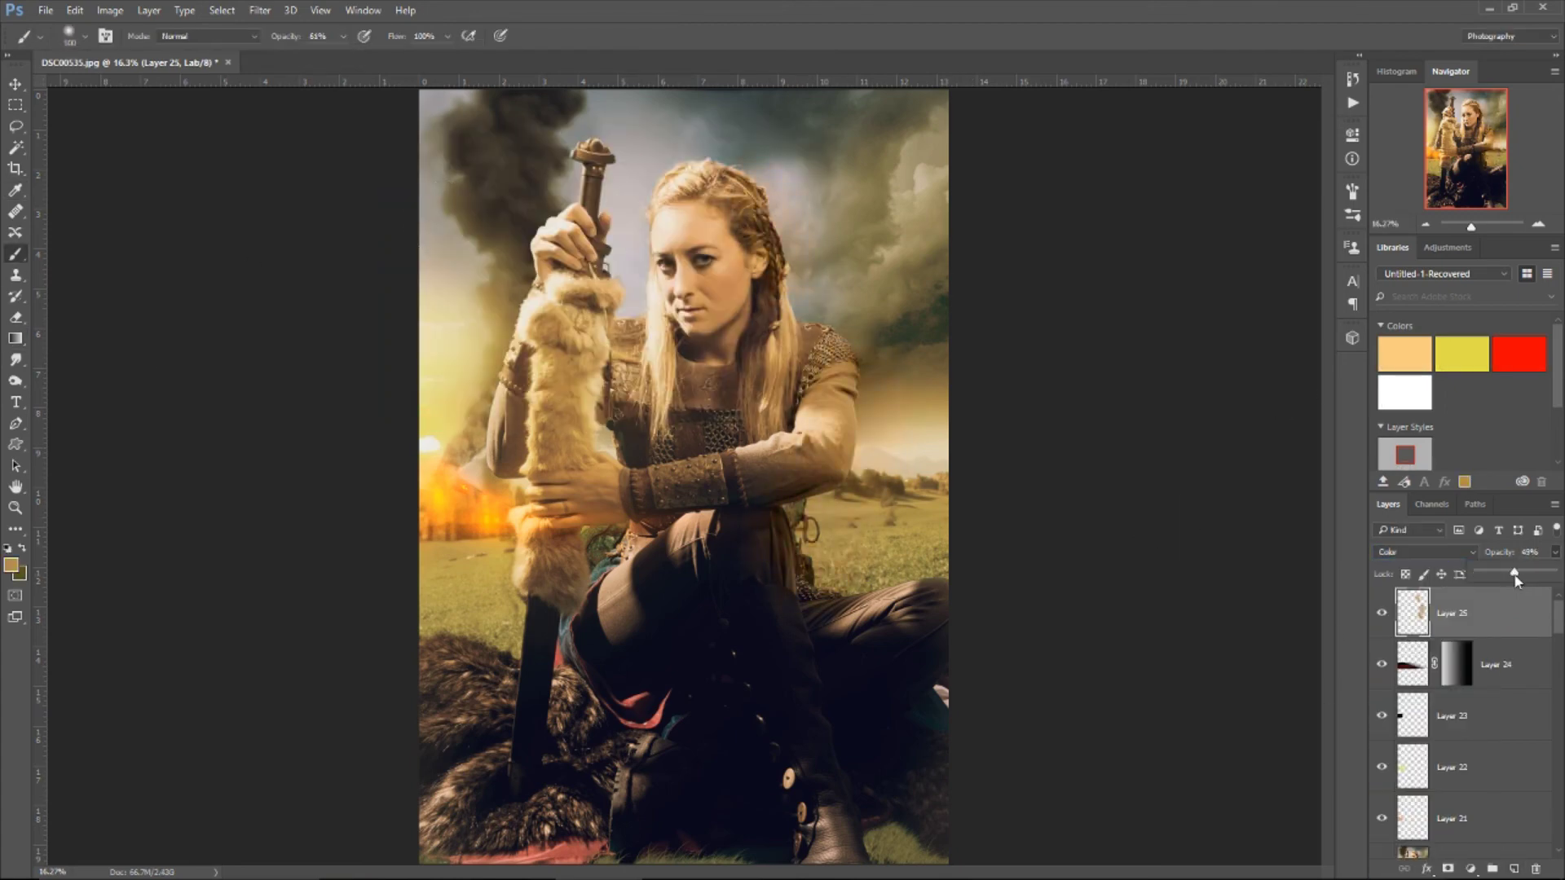
Step: Stamp all visible layers into Layer 26 and convert the document back to RGB, keeping layers
{"action": "key", "text": "ctrl+shift+alt+e"}
{"action": "left_click", "coordinate": [110, 10]}
{"action": "left_click", "coordinate": [1054, 281]}
{"action": "left_click", "coordinate": [109, 10]}
{"action": "left_click", "coordinate": [326, 123]}
{"action": "left_click", "coordinate": [749, 339]}
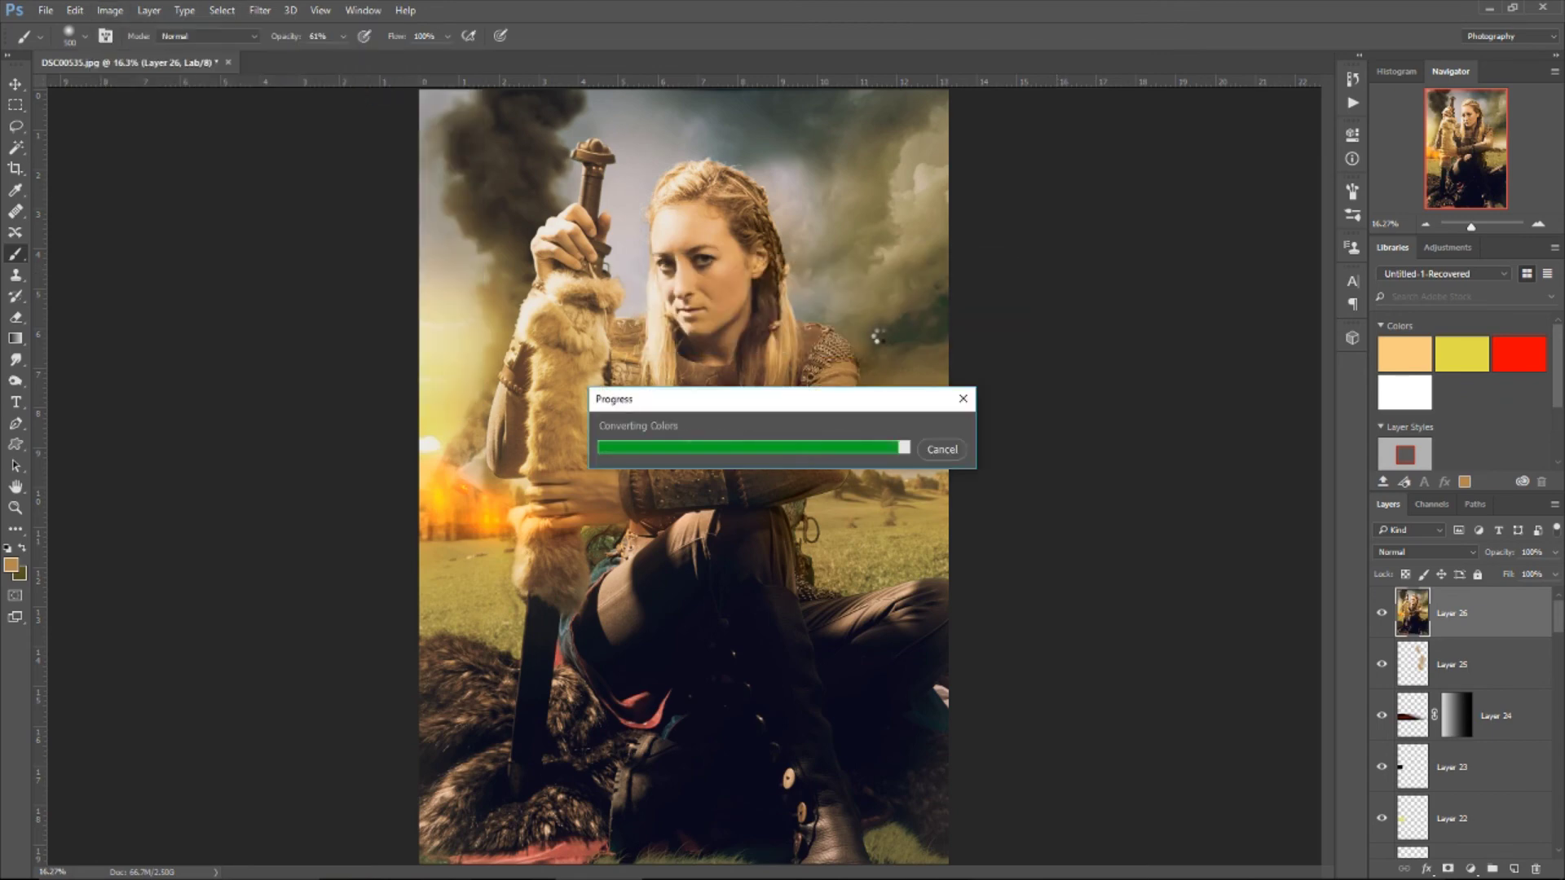
Step: Duplicate the stamped layer and dodge the arm, fire glow, face edges and sky
{"action": "key", "text": "ctrl+j"}
{"action": "key", "text": "o"}
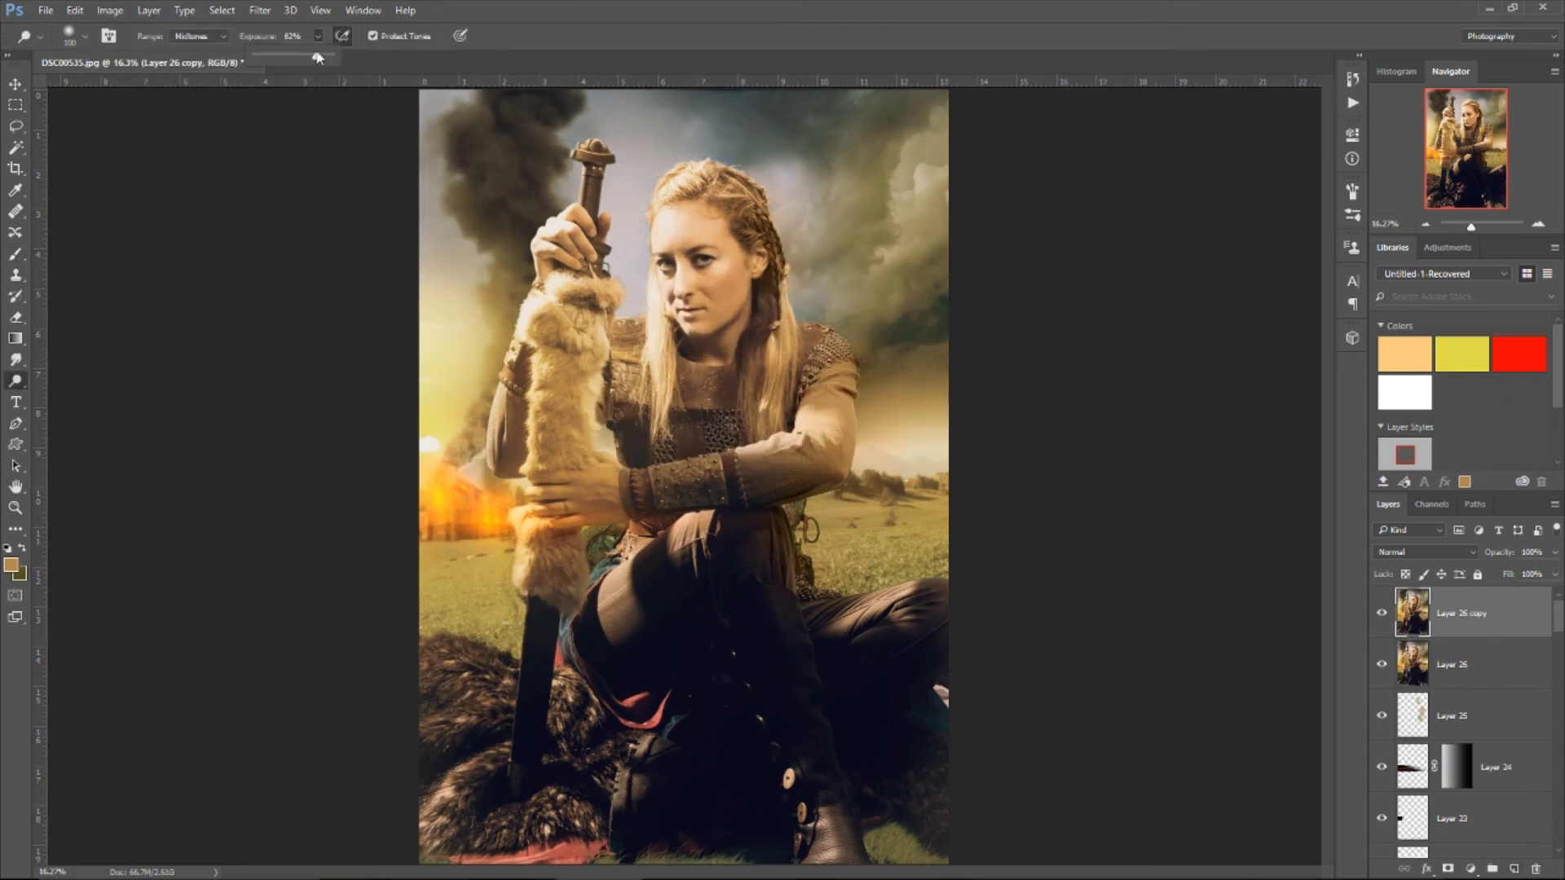
{"action": "left_click_drag", "start_coordinate": [636, 473], "coordinate": [814, 477]}
{"action": "left_click_drag", "start_coordinate": [472, 522], "coordinate": [554, 514]}
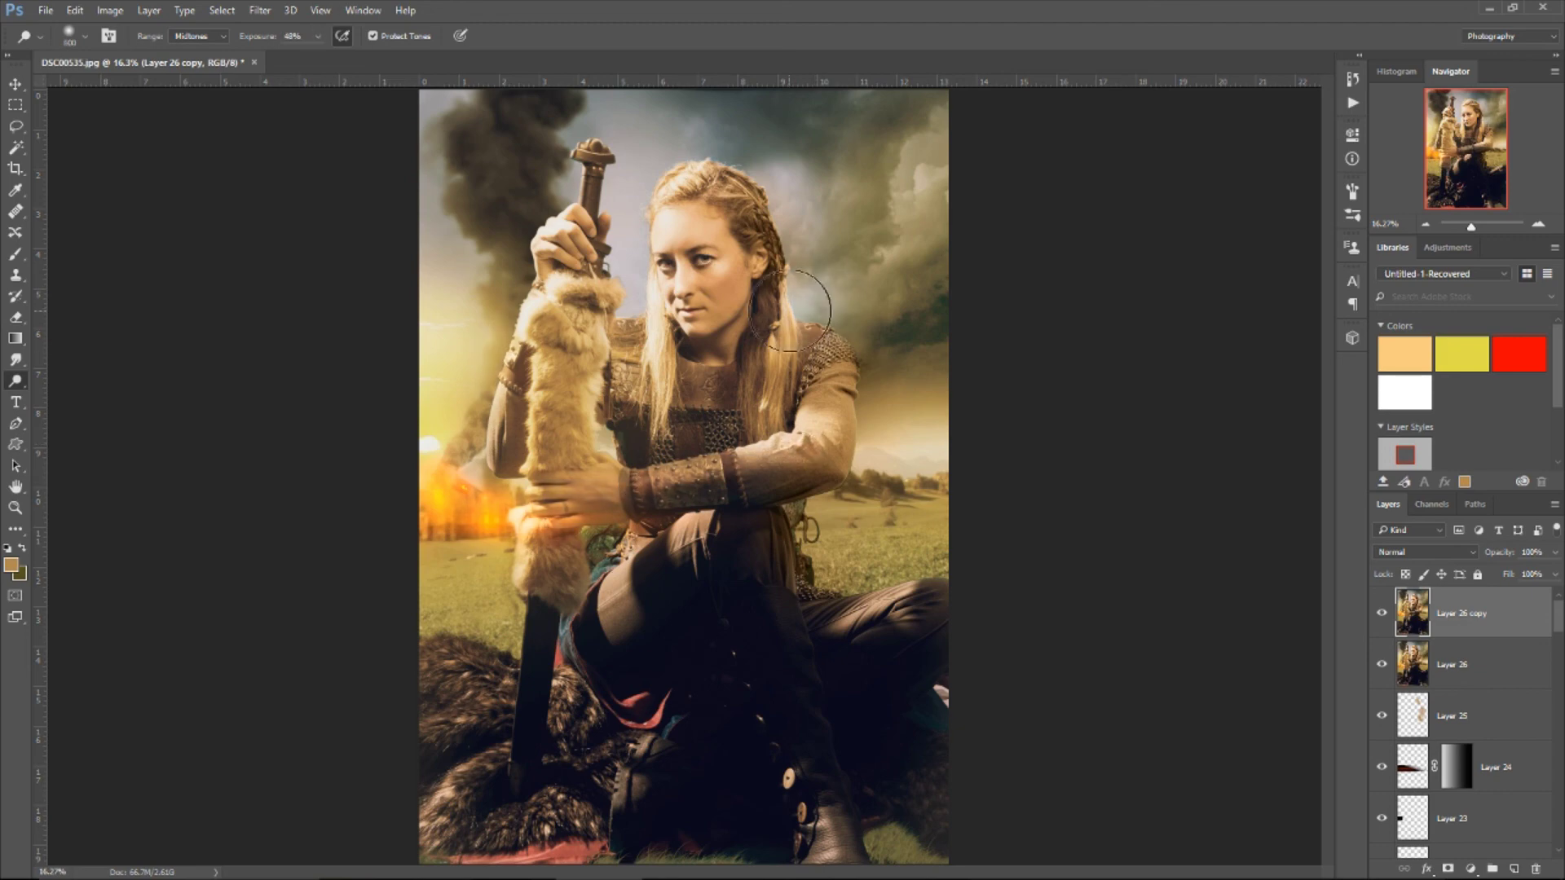
{"action": "left_click_drag", "start_coordinate": [757, 309], "coordinate": [774, 171]}
{"action": "left_click_drag", "start_coordinate": [870, 428], "coordinate": [904, 444]}
Step: Sponge-desaturate the fur and hand slightly, then stamp visible layers into Layer 27
{"action": "right_click", "coordinate": [16, 381]}
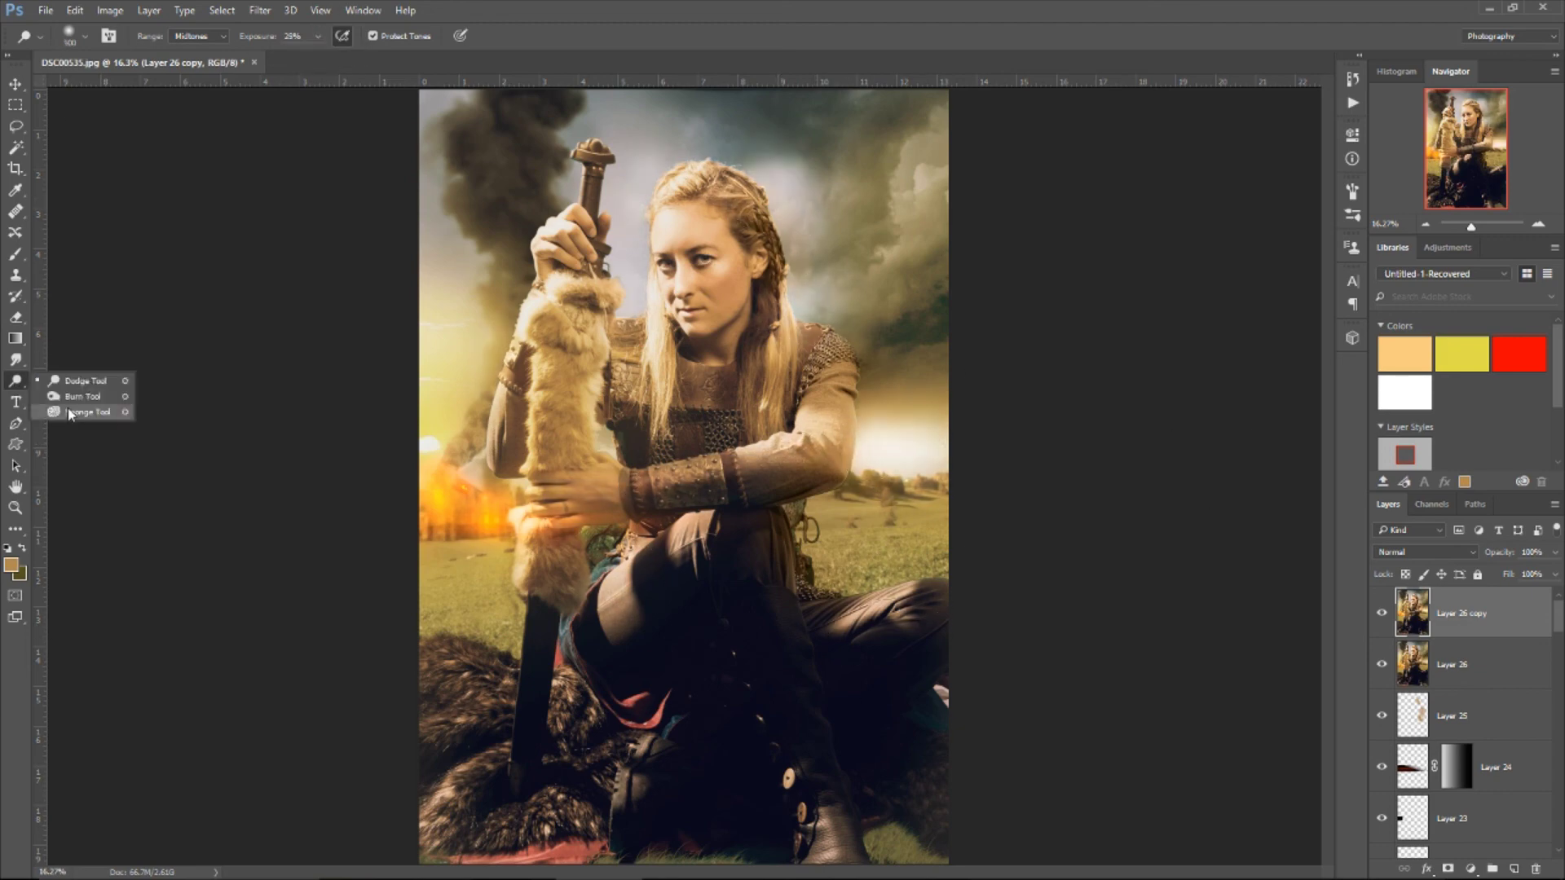
{"action": "left_click", "coordinate": [74, 412]}
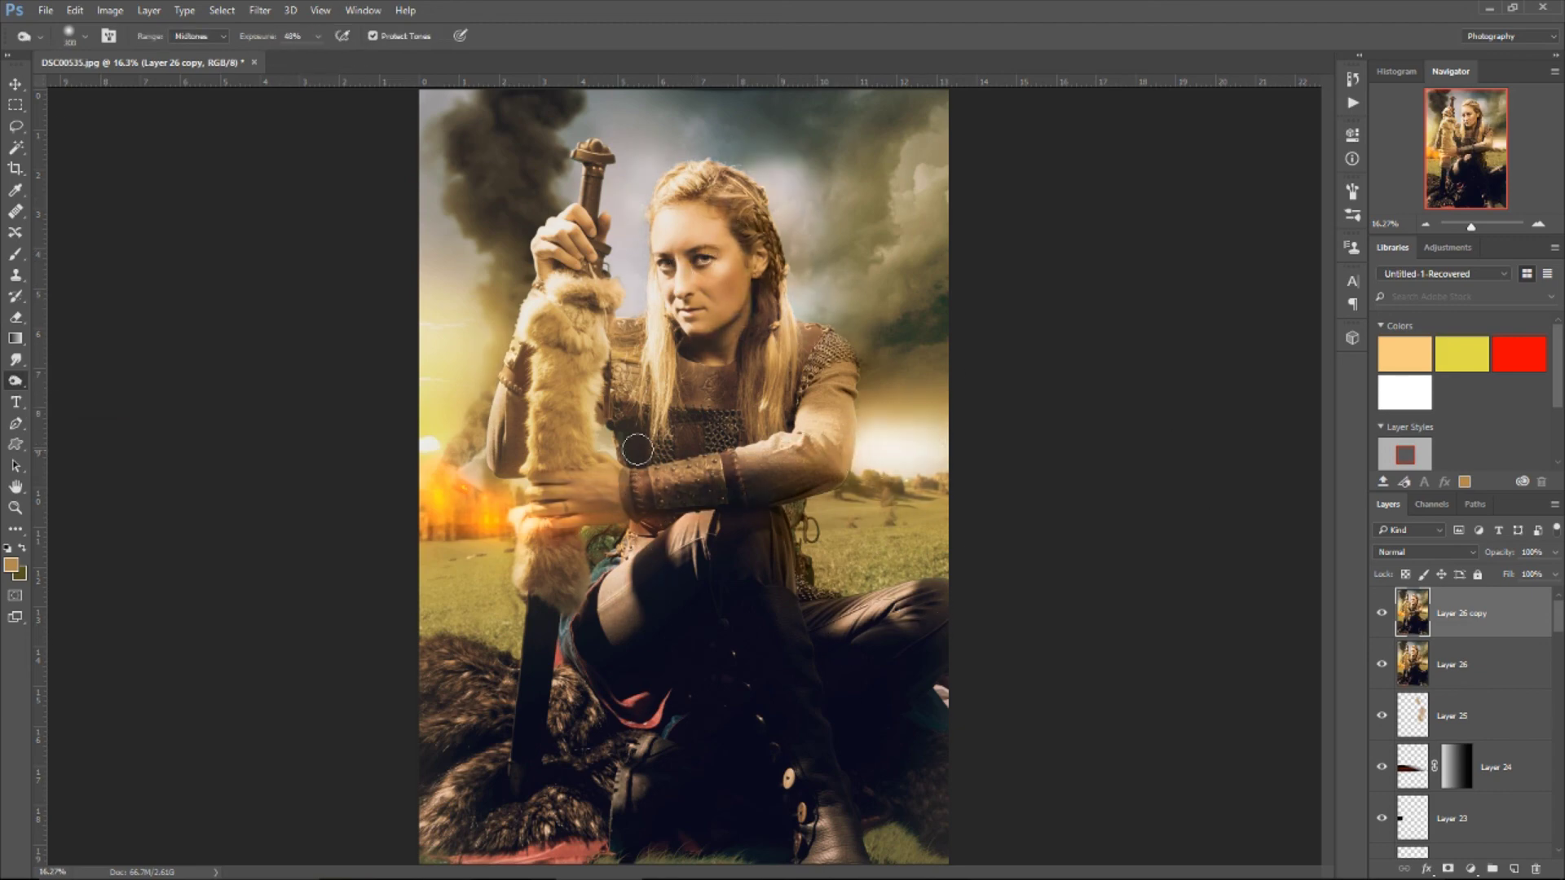
{"action": "left_click_drag", "start_coordinate": [638, 449], "coordinate": [555, 270]}
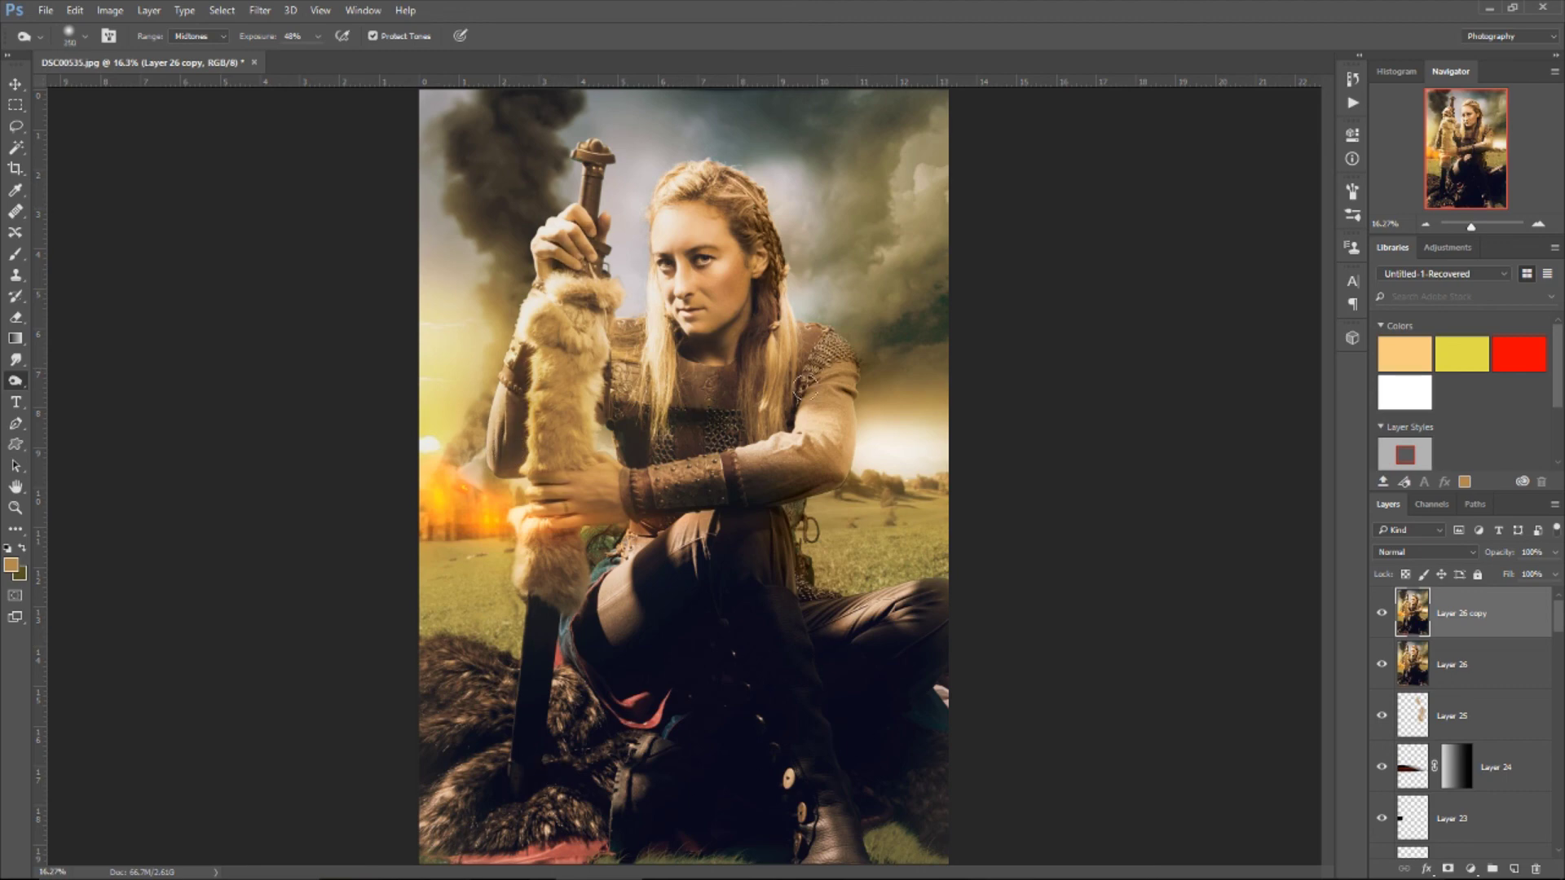
{"action": "key", "text": "shift+o"}
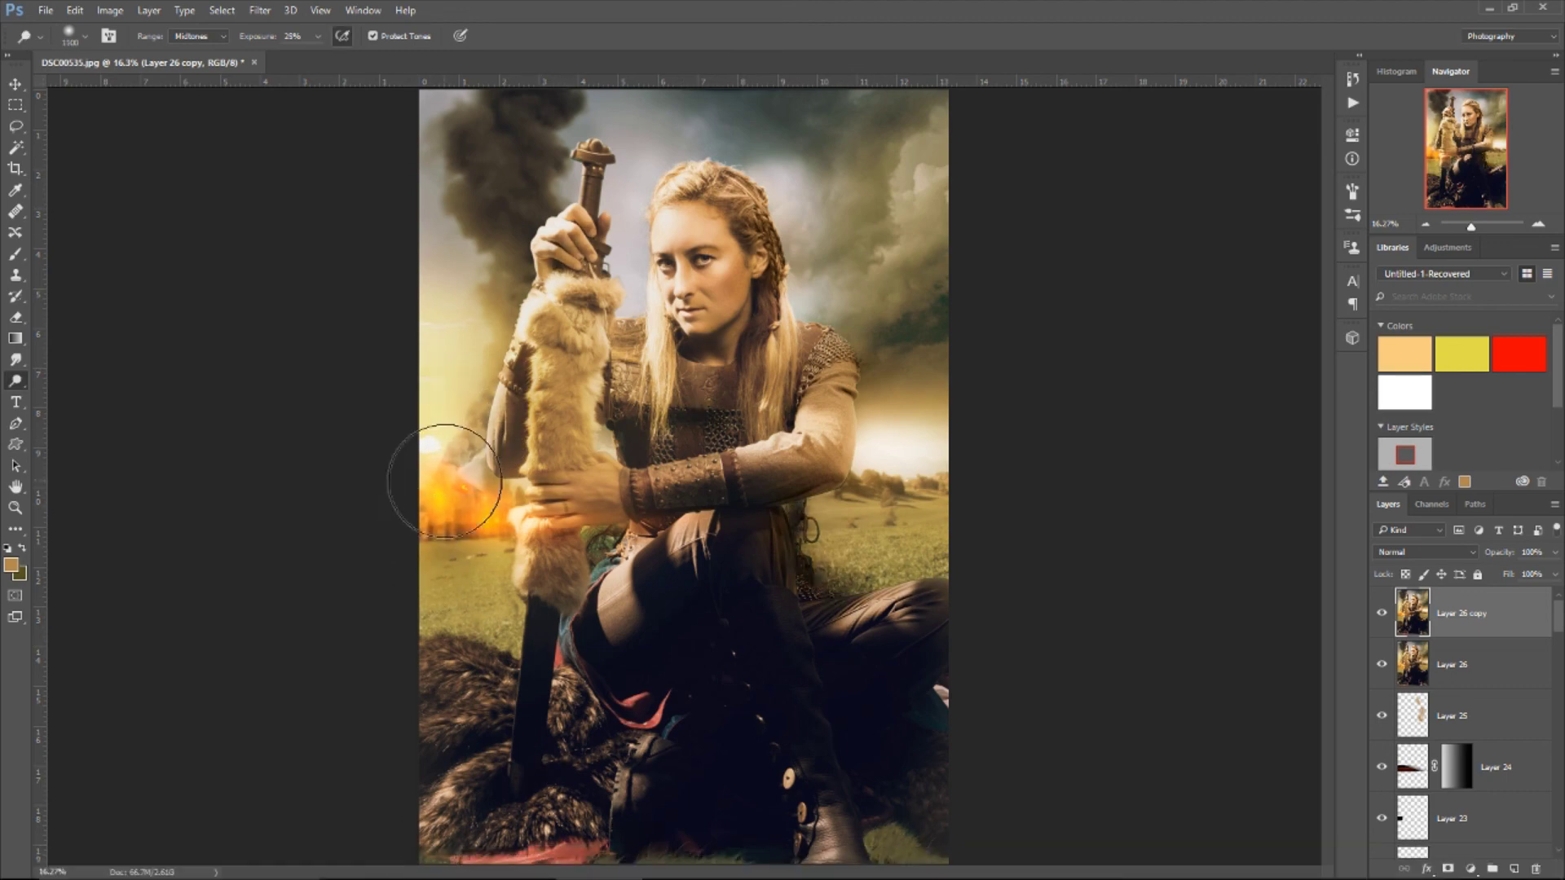
{"action": "left_click", "coordinate": [1381, 614]}
{"action": "key", "text": "ctrl+shift+alt+e"}
Step: Zoom in on the eyes, dodge and burn the face, and pick an olive colour
{"action": "key", "text": "z"}
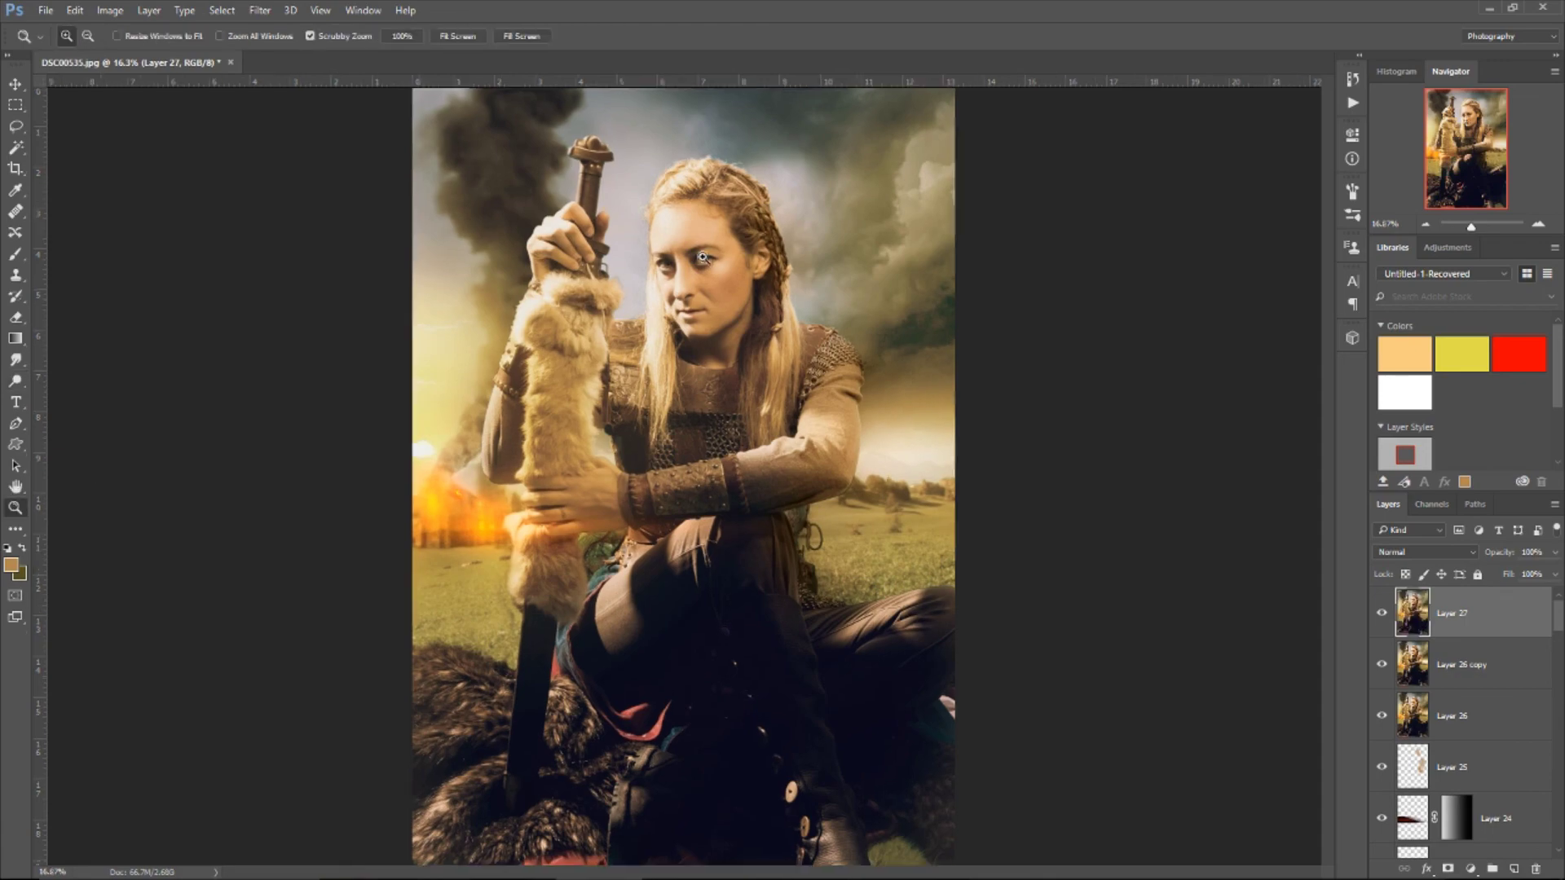
{"action": "key", "text": "o"}
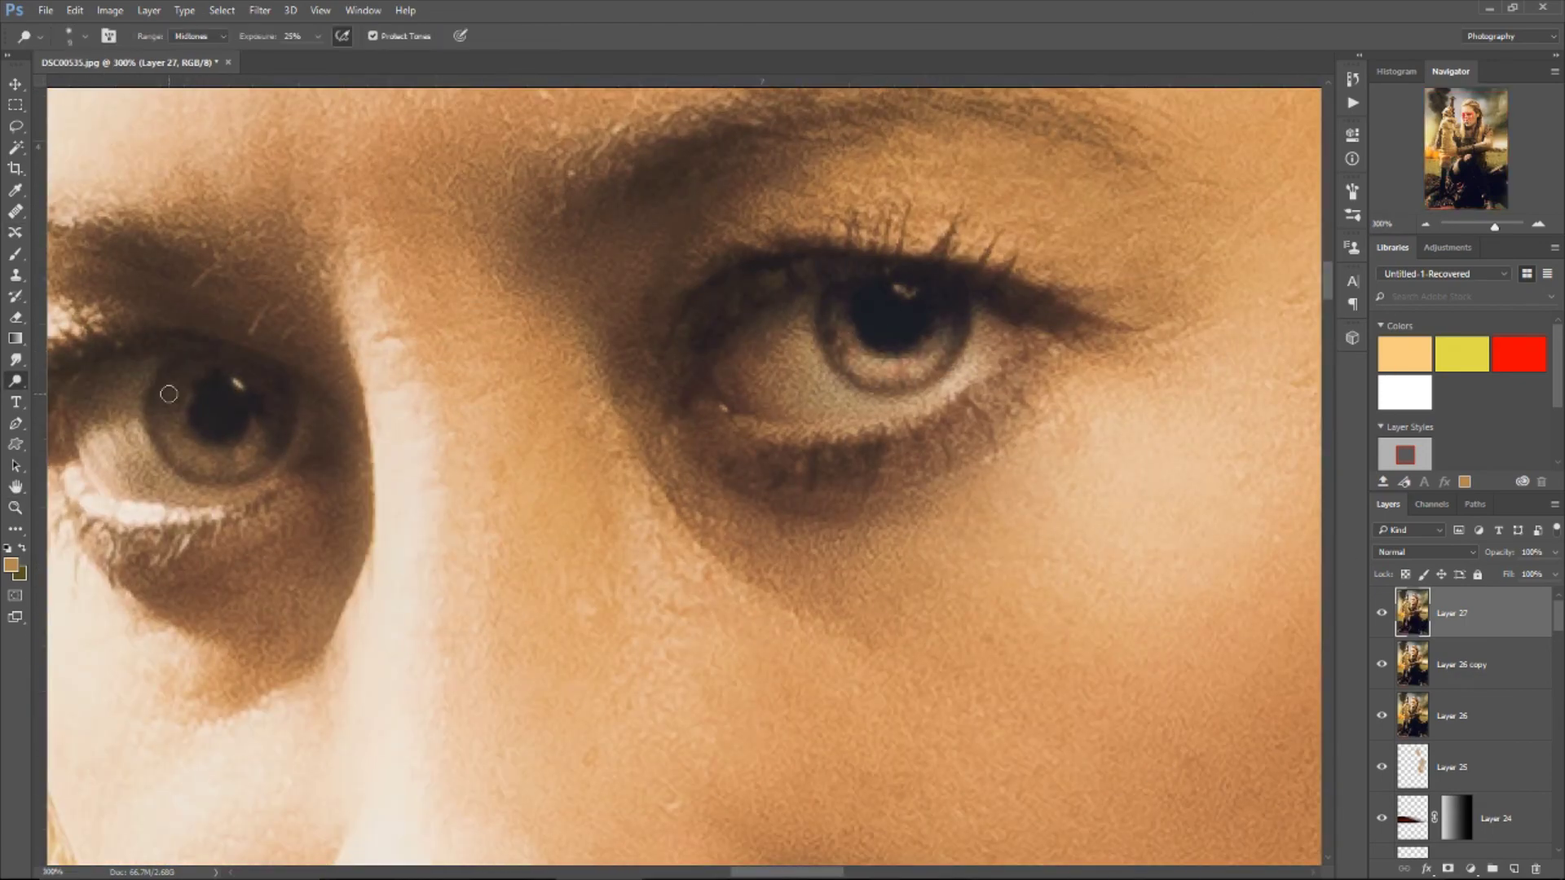
{"action": "key", "text": "shift+o"}
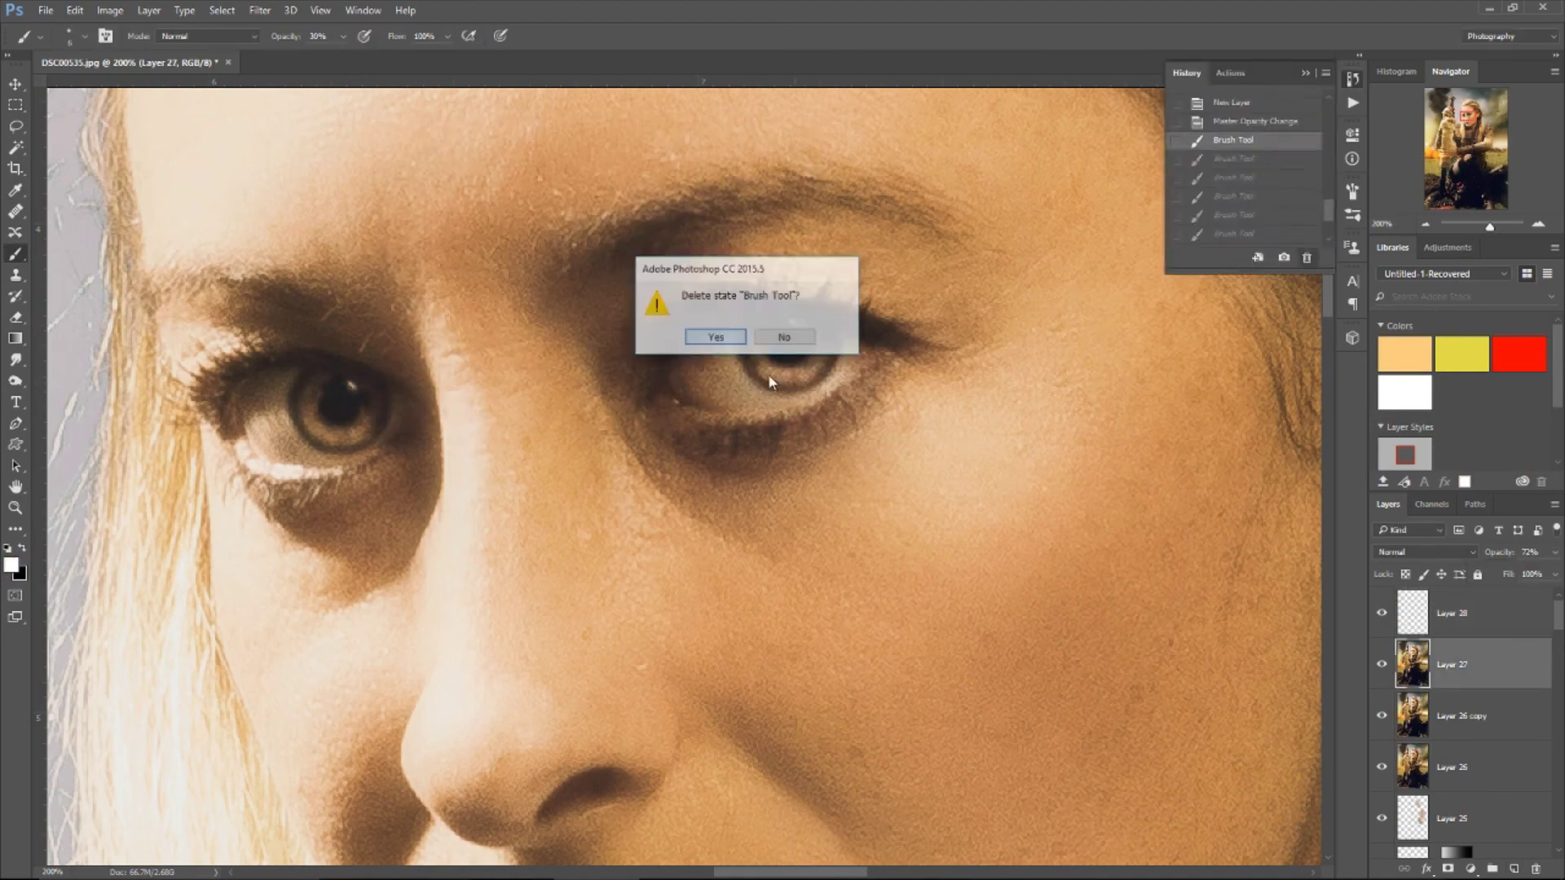
{"action": "left_click", "coordinate": [12, 564]}
{"action": "left_click", "coordinate": [757, 163]}
{"action": "left_click", "coordinate": [348, 431]}
Step: Set the new layer to Linear Dodge (Add), lower Layer 27's opacity, and save as JPEG
{"action": "left_click", "coordinate": [1462, 551]}
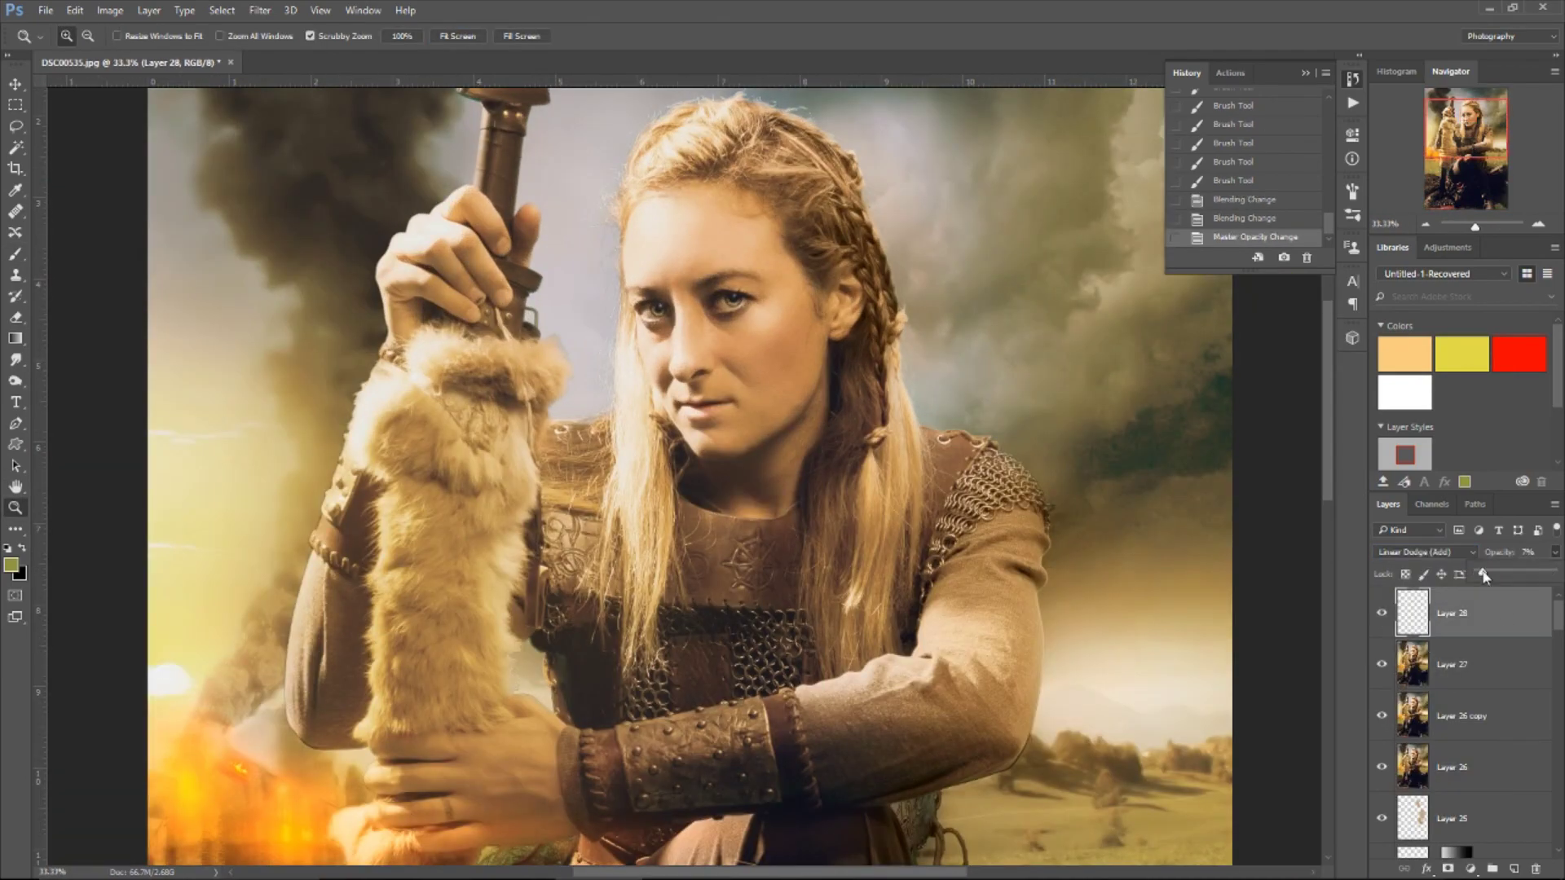
{"action": "key", "text": "alt+bracketleft"}
{"action": "left_click_drag", "start_coordinate": [1483, 576], "coordinate": [1530, 576]}
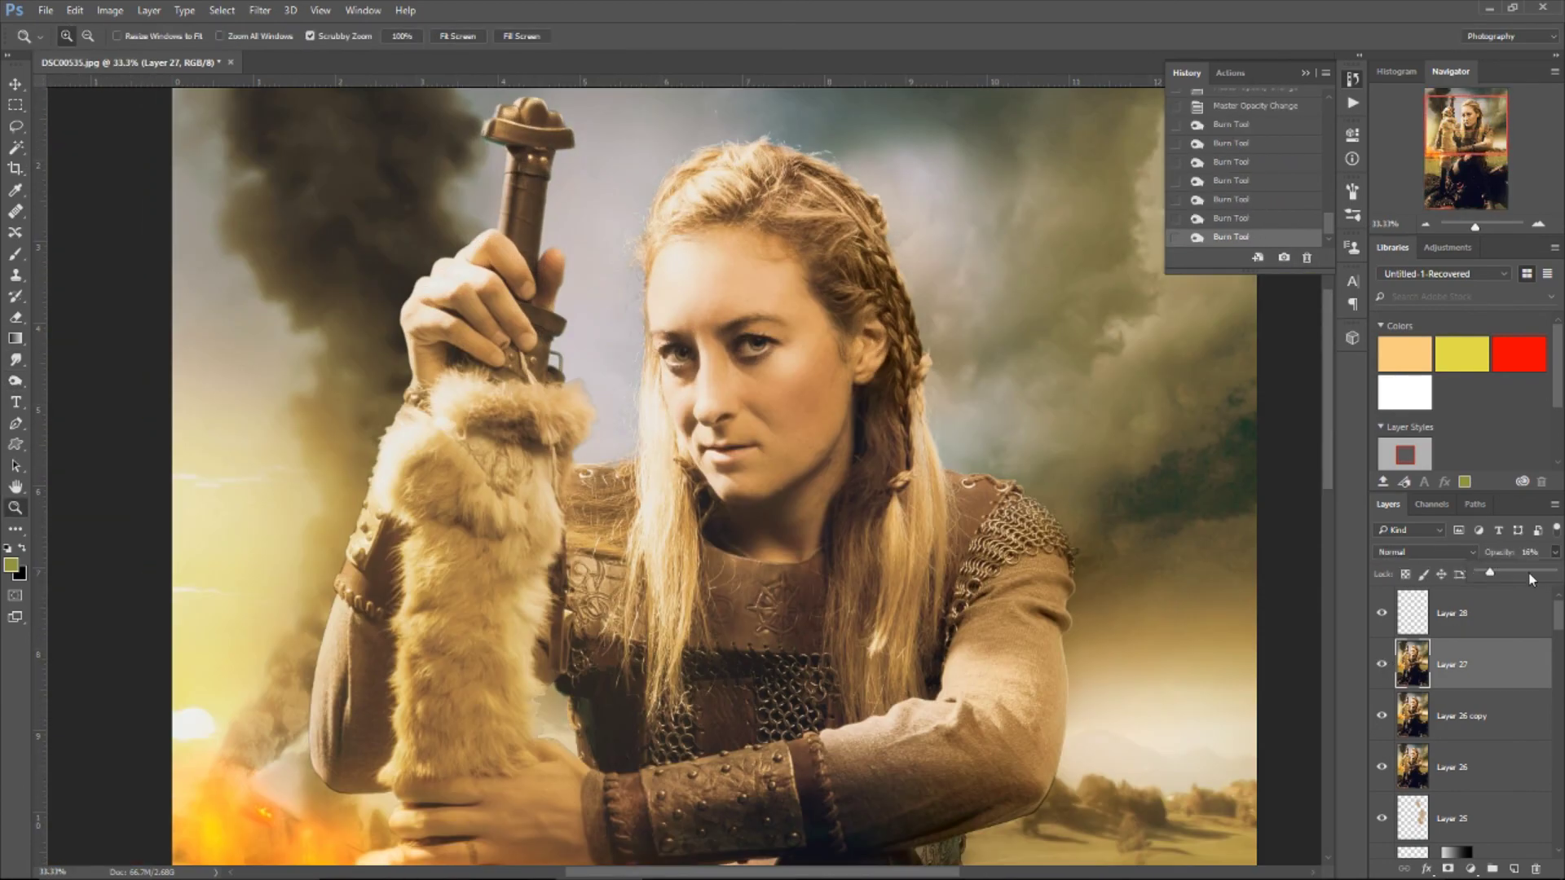
{"action": "left_click", "coordinate": [683, 369], "text": "alt"}
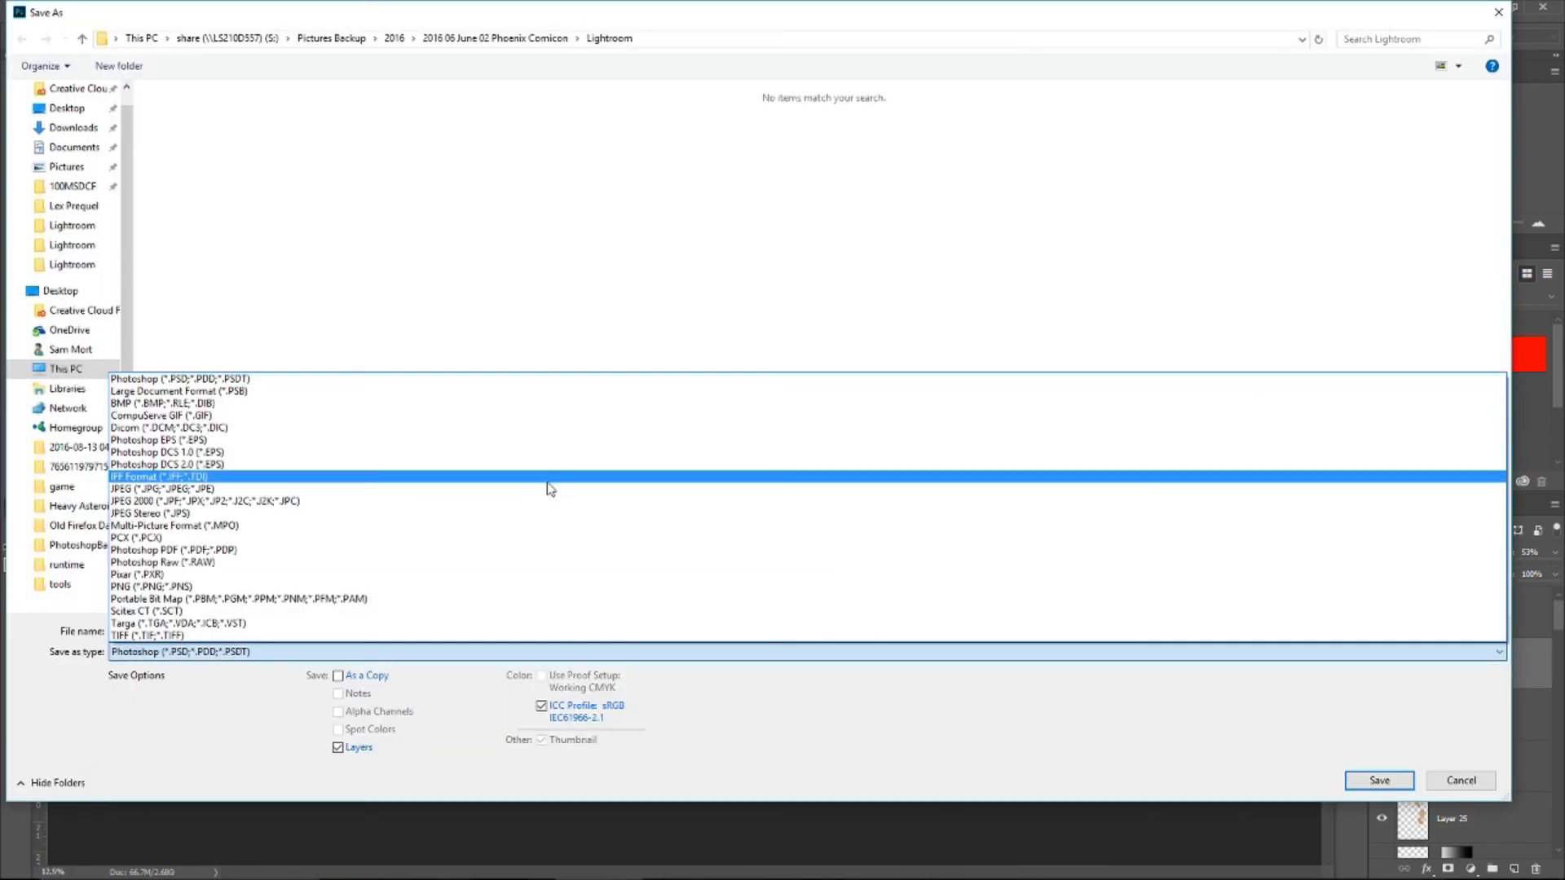
{"action": "left_click", "coordinate": [550, 488]}
{"action": "left_click", "coordinate": [1389, 780]}
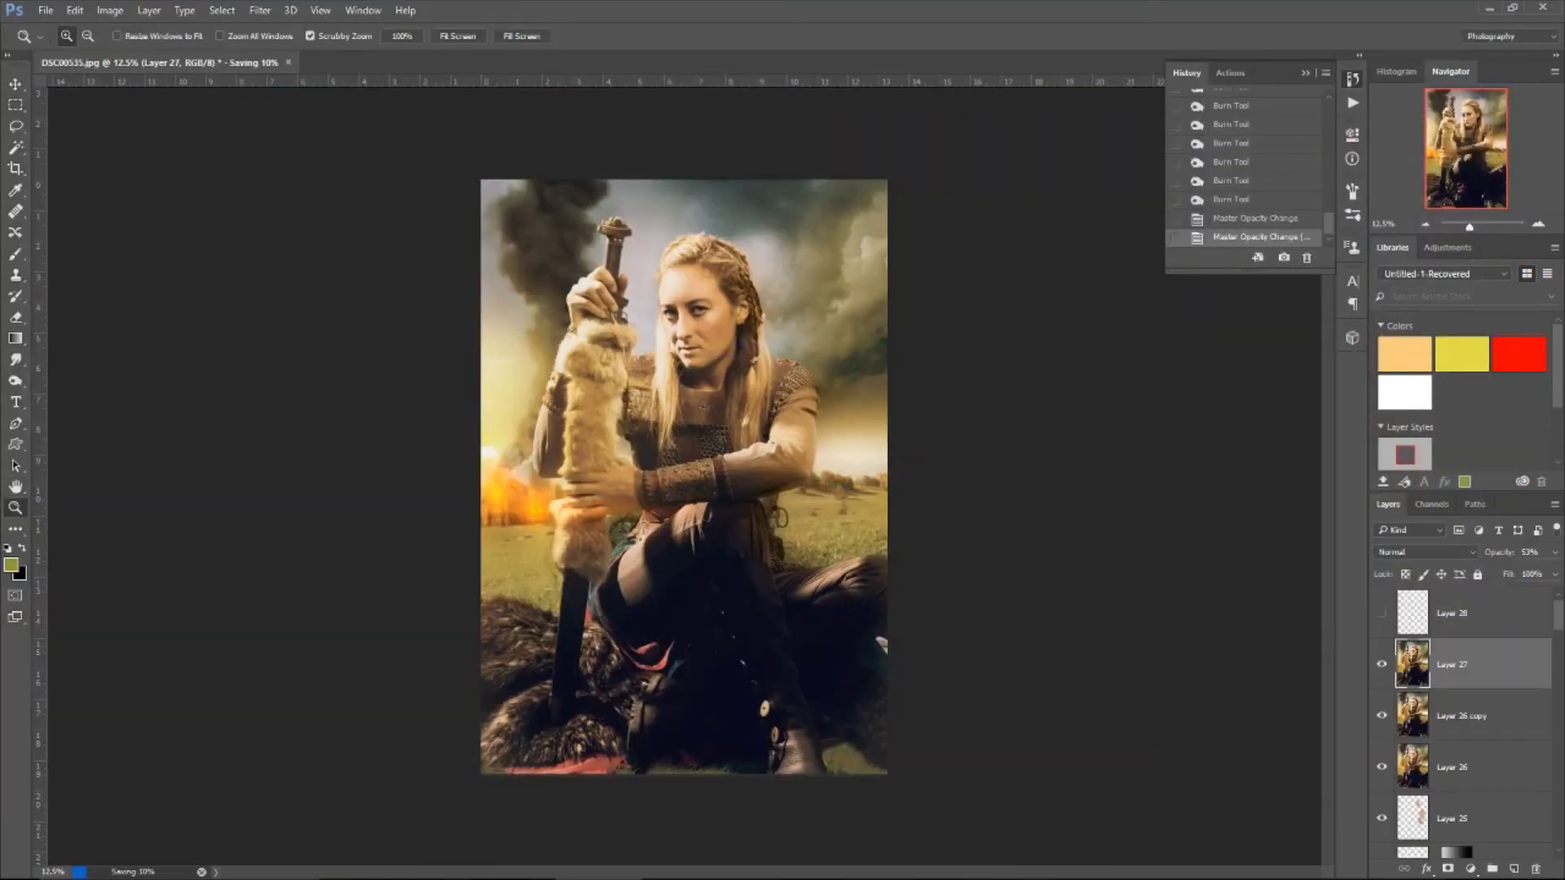